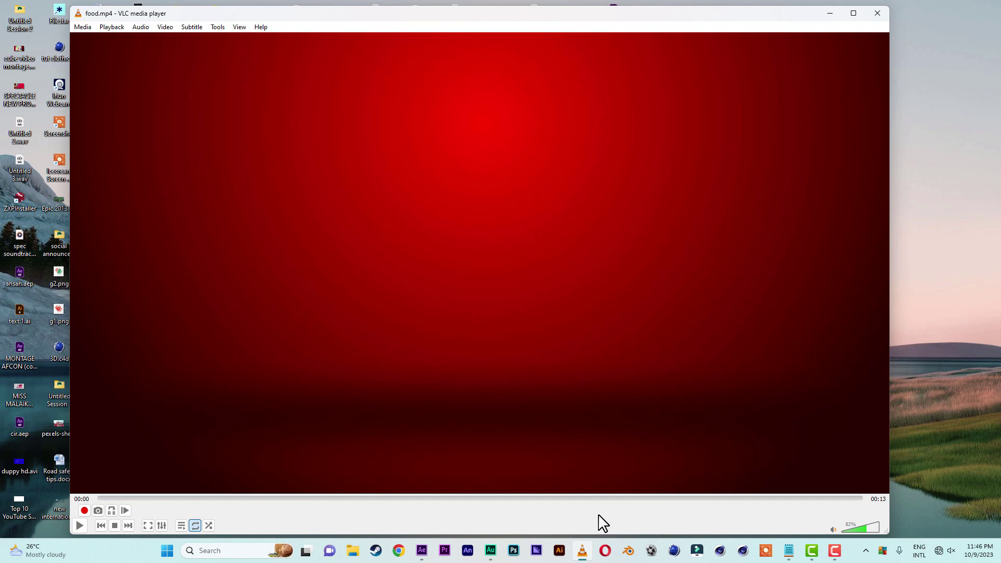
Play the finished food.mp4 video as a preview, and close the player
key("space")
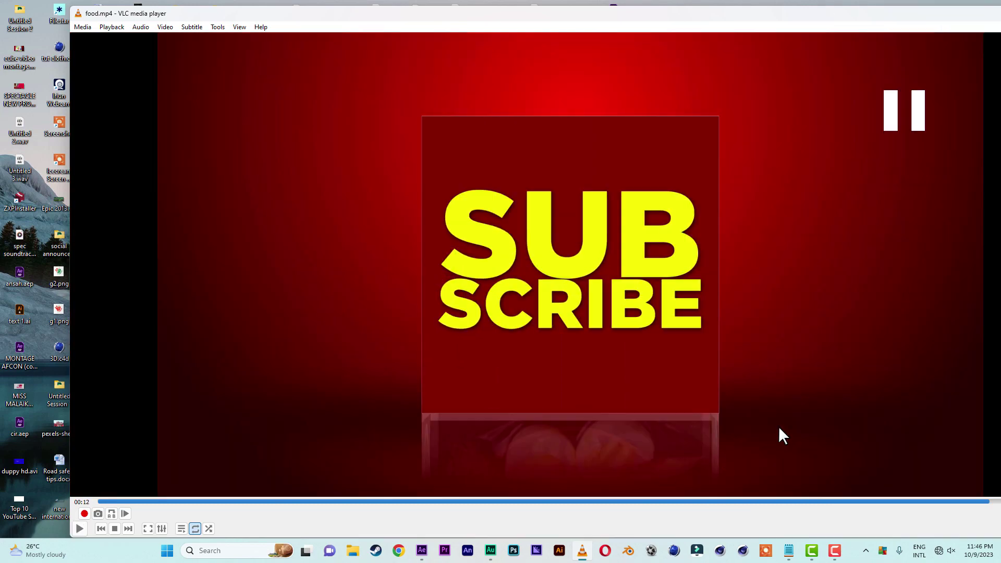
left_click_drag(972, 20, 887, 20)
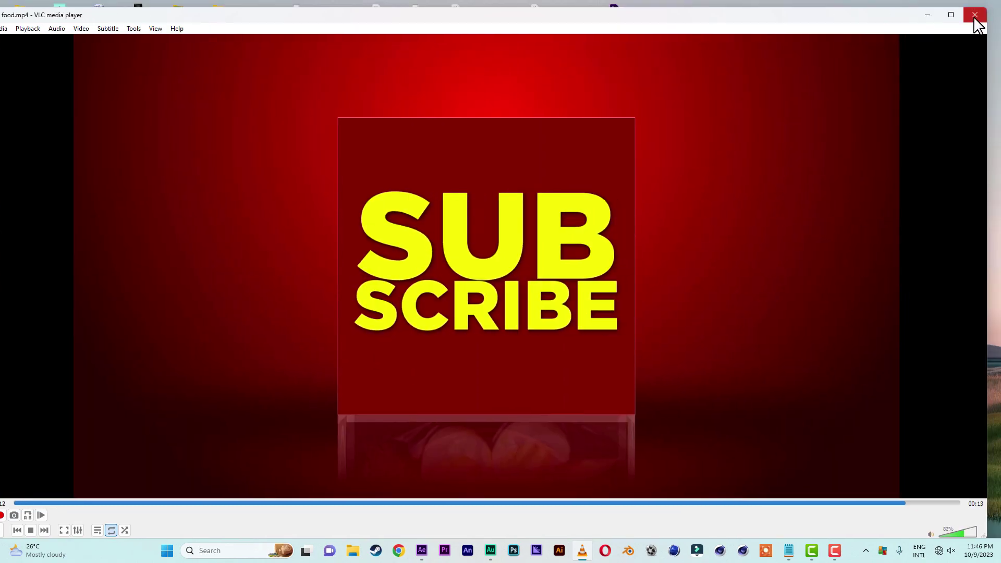
left_click(975, 16)
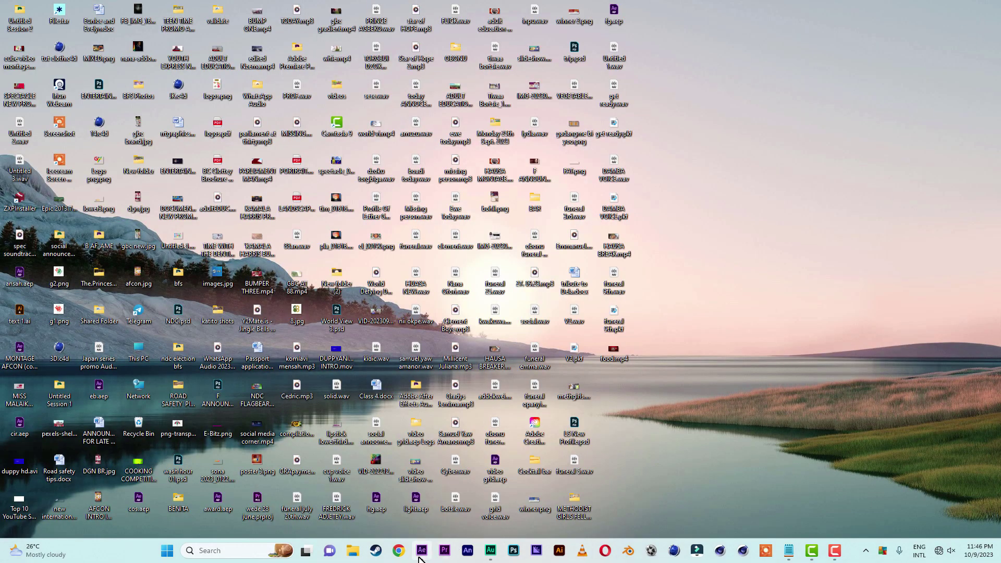
Switch to After Effects and create a 1920 × 1080 px composition named "main"
left_click(421, 553)
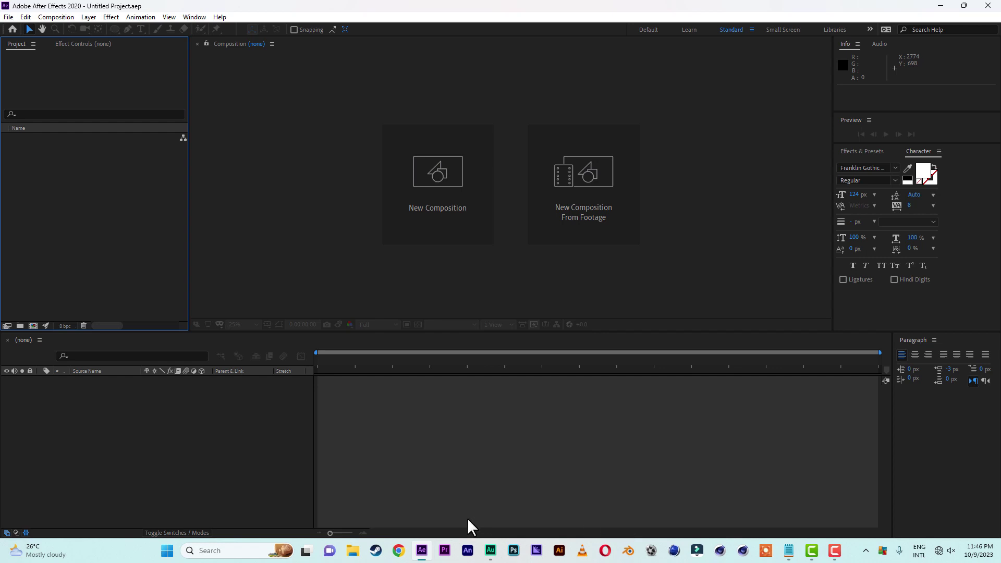
left_click(440, 196)
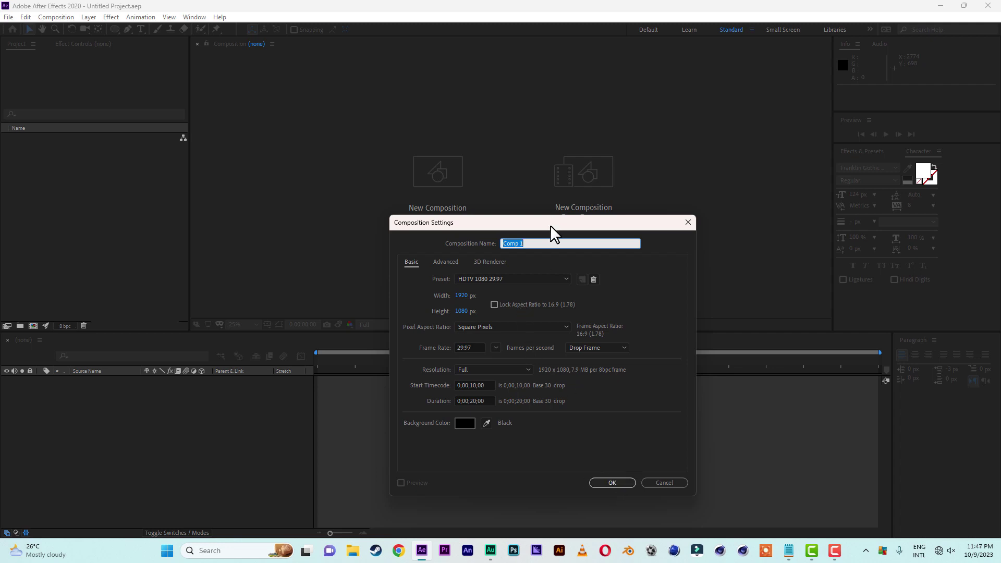
type("main")
left_click(613, 481)
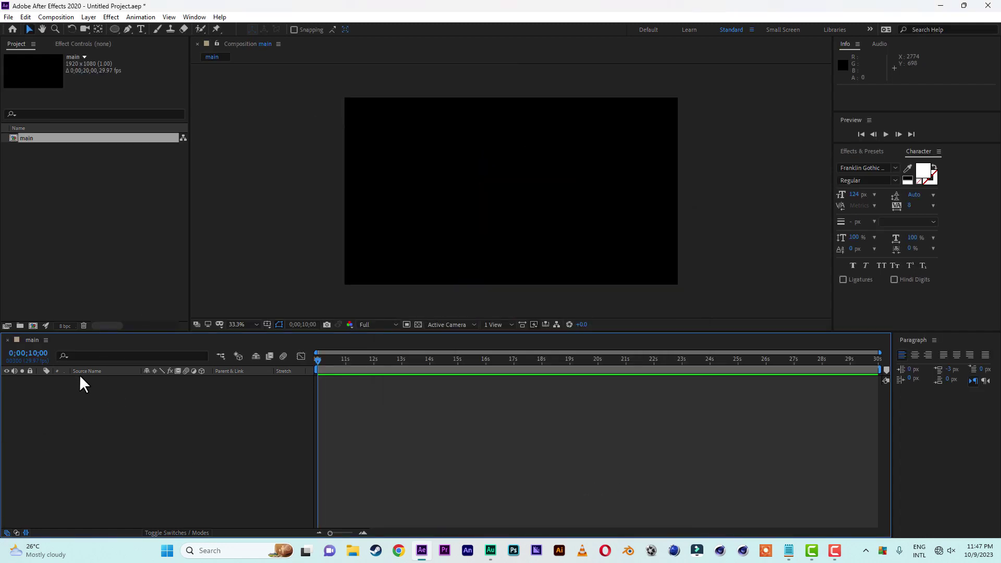
Create a second composition named "face 1" with a width and height of 900 px
left_click(34, 328)
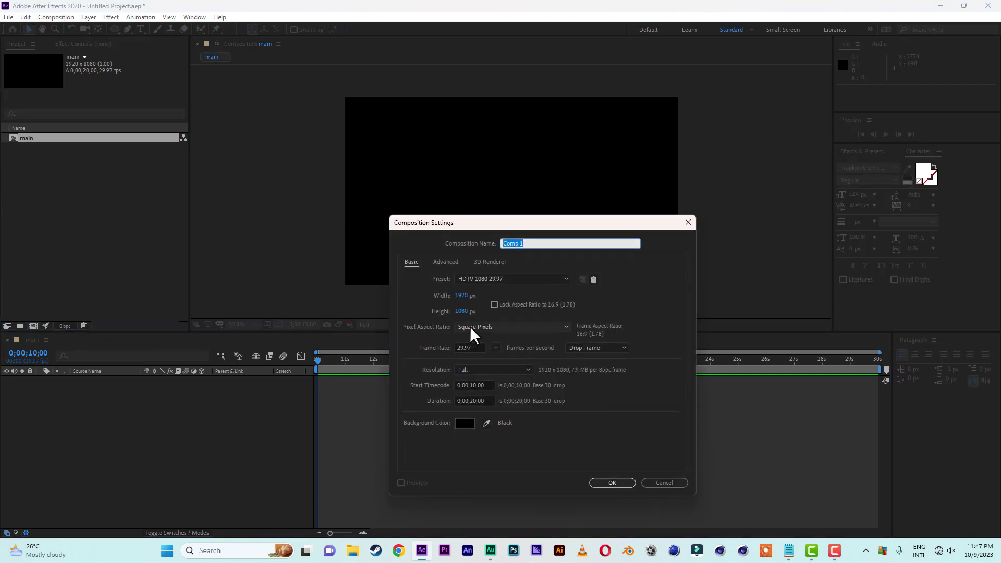
left_click(464, 296)
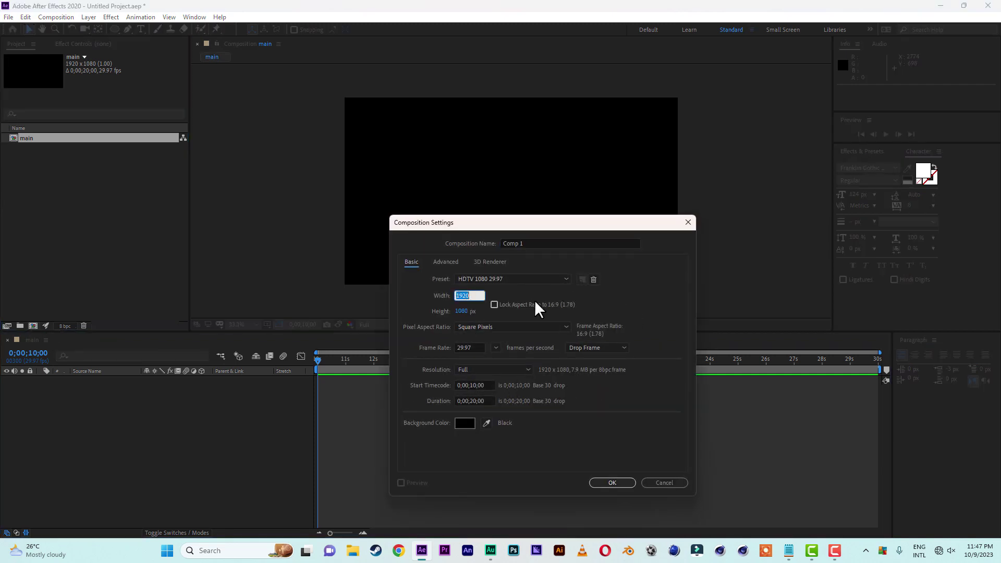
type("900")
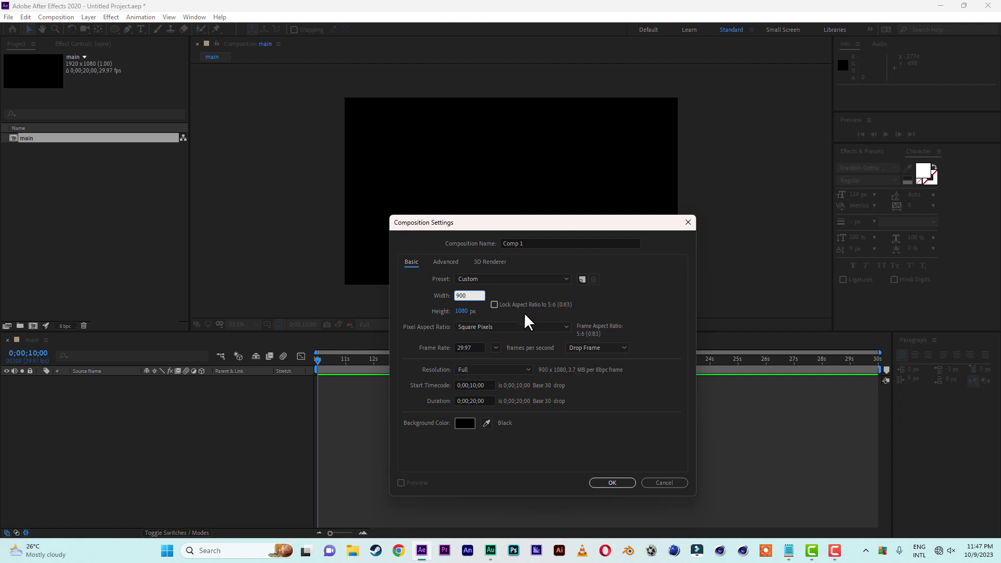
left_click(465, 312)
type("900")
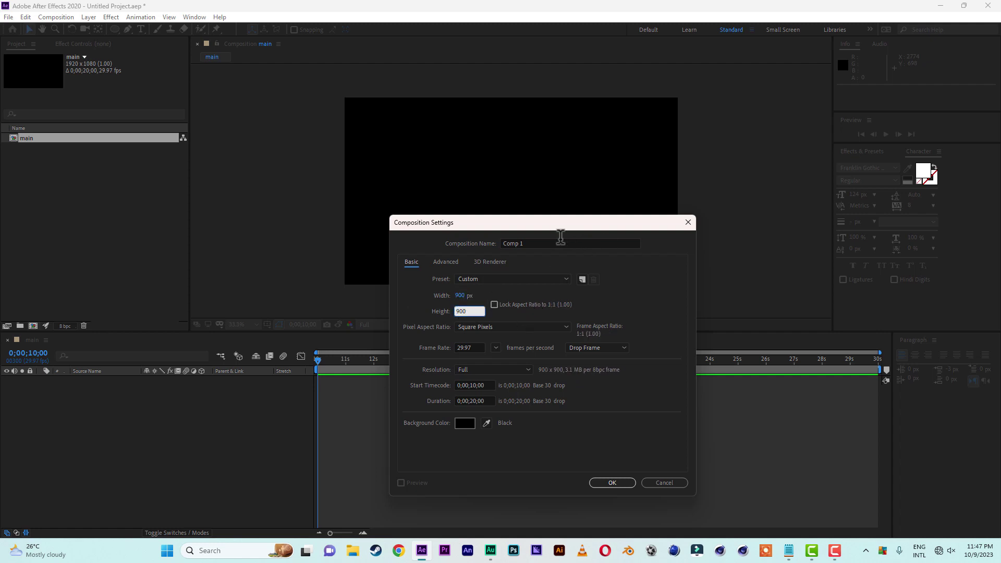
left_click(553, 243)
triple_click(513, 243)
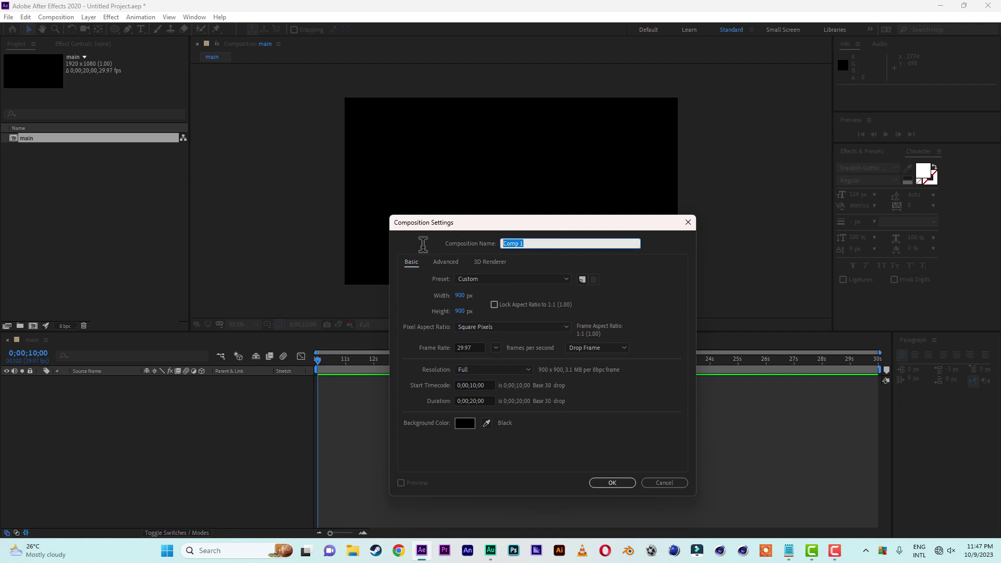
type("face 21")
key("BackSpace")
key("BackSpace")
left_click(611, 483)
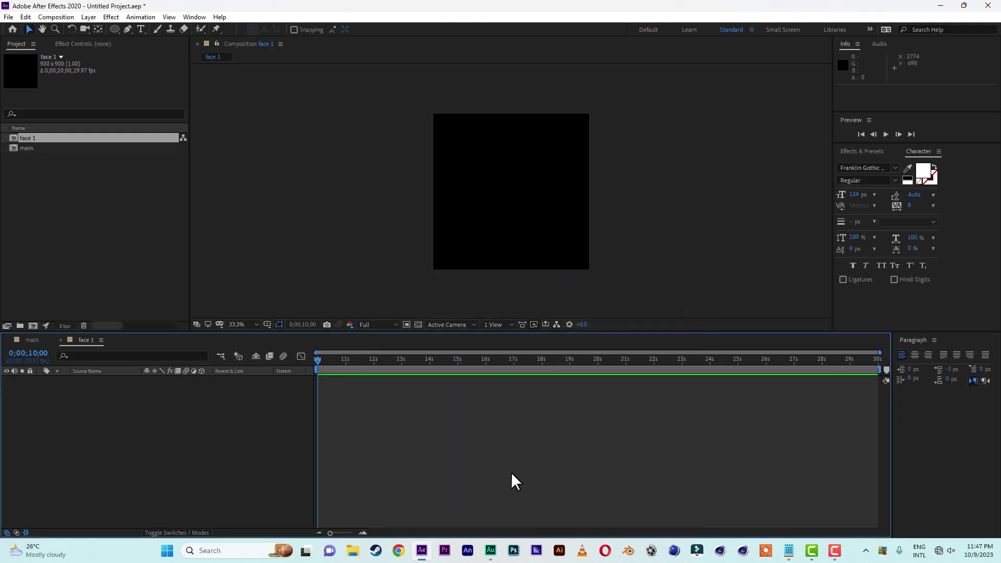
Add a white solid layer at full composition size to the face 1 composition
key("period")
key("period")
key("period")
key("comma")
key("comma")
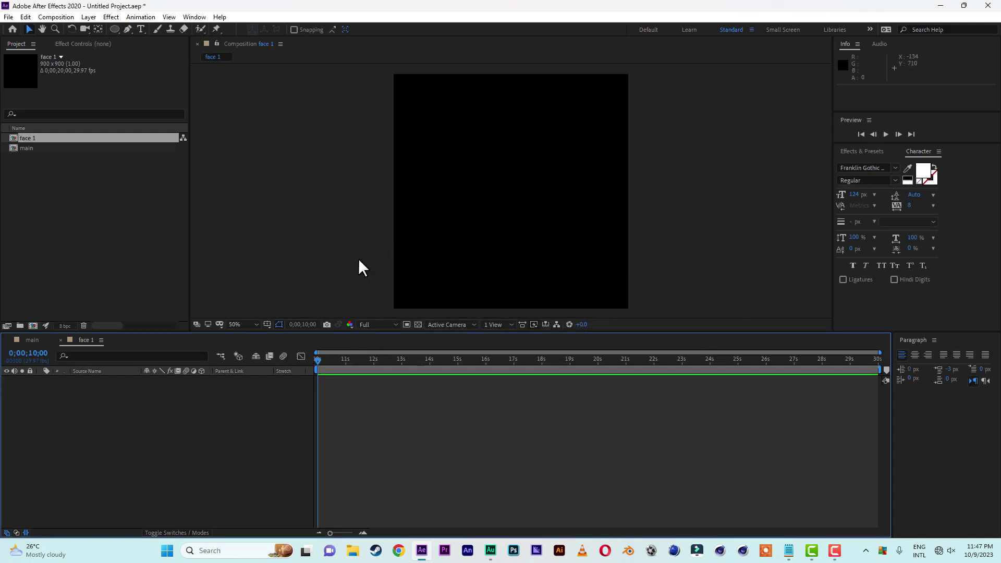
left_click(245, 327)
left_click(246, 338)
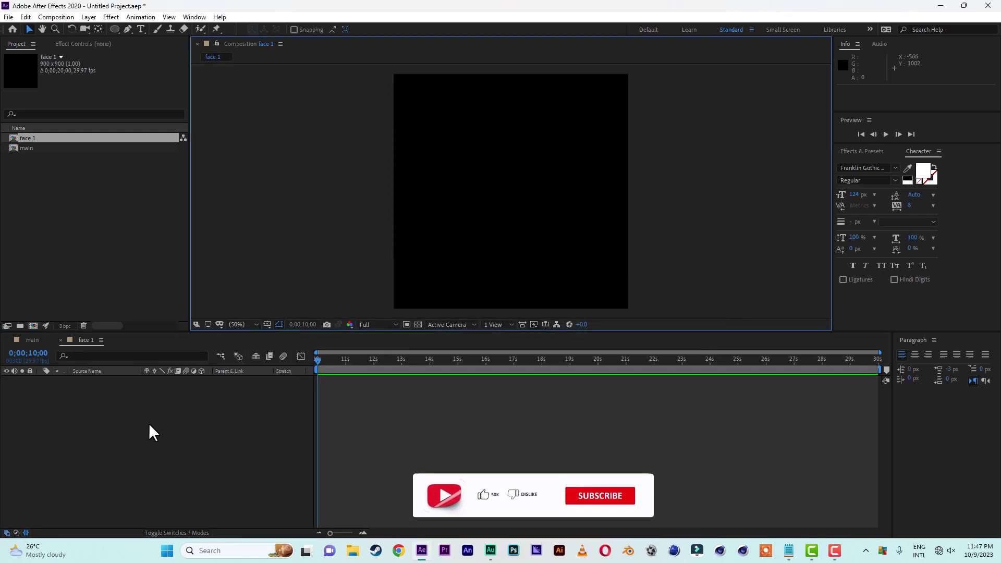
right_click(139, 457)
mouse_move(199, 341)
left_click(313, 369)
left_click(309, 336)
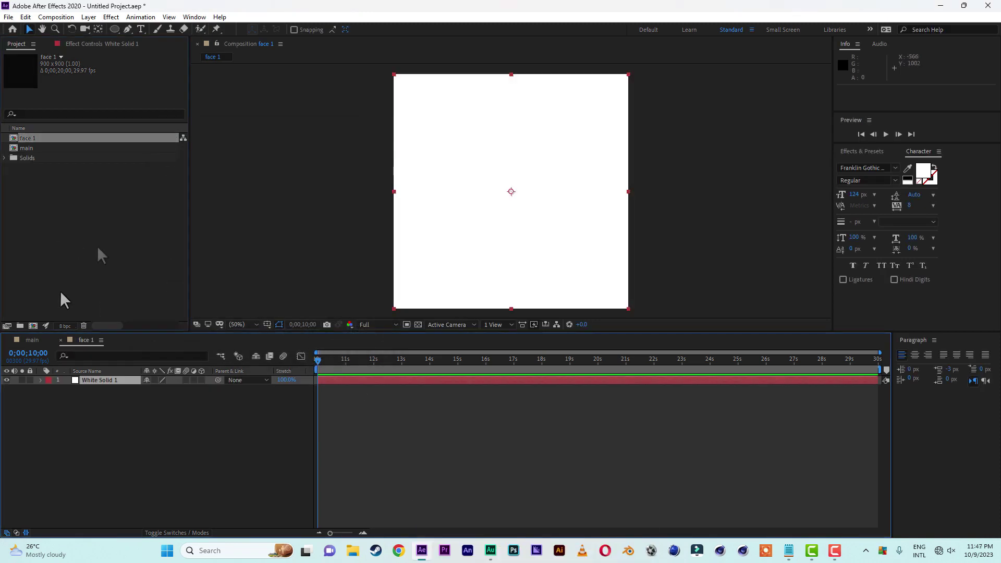
Import the bowl-vegetables, maxresdefault, ripe-red-tomato, tutorials and Untitled-1 JPG images from the OBONU folder on the Desktop
left_click(97, 247)
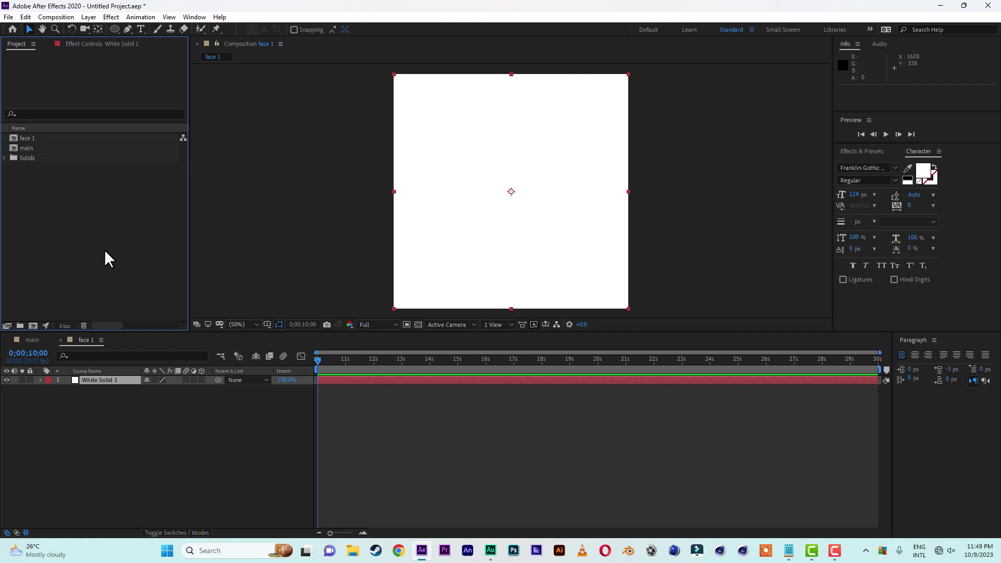
right_click(55, 213)
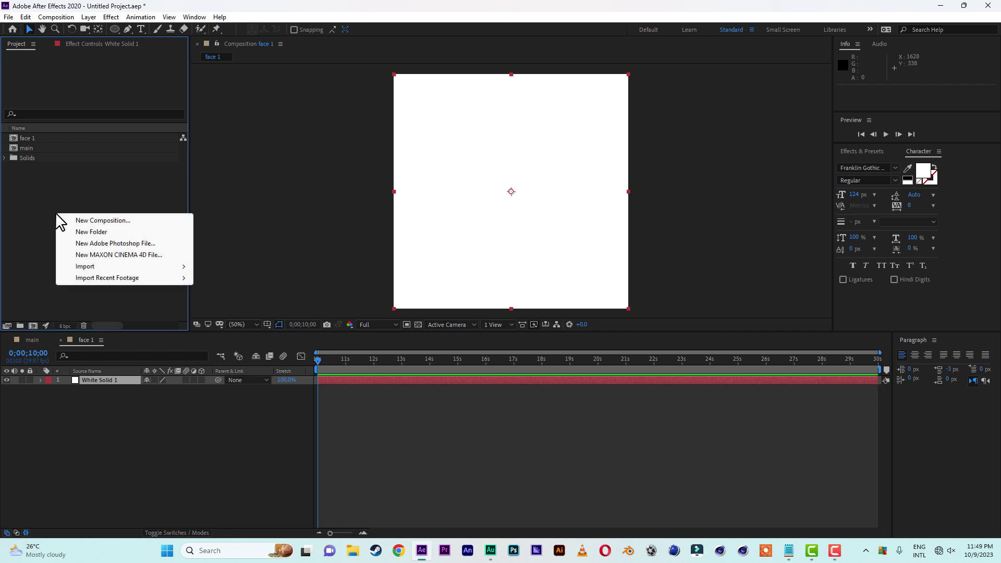
mouse_move(150, 267)
left_click(246, 266)
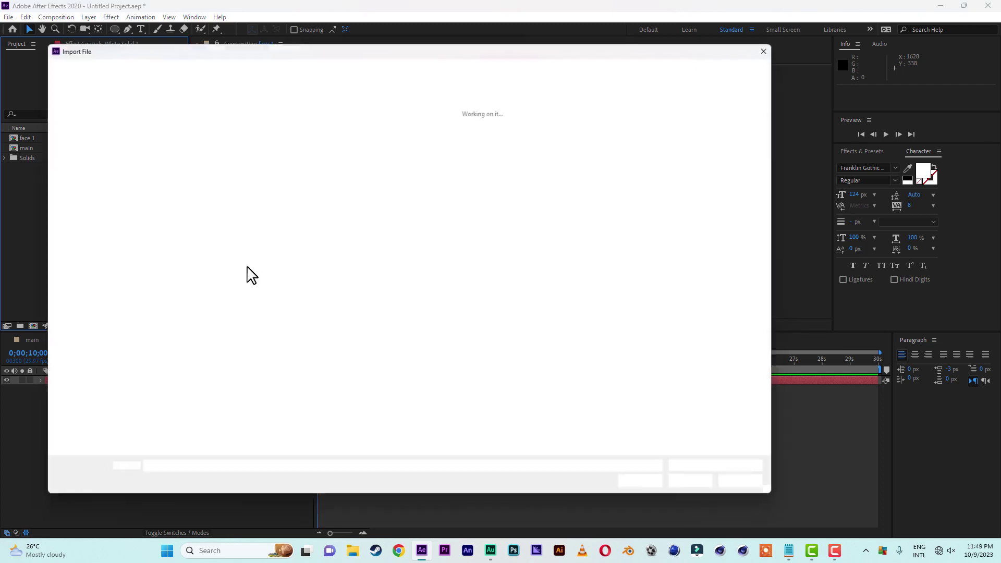
left_click(76, 139)
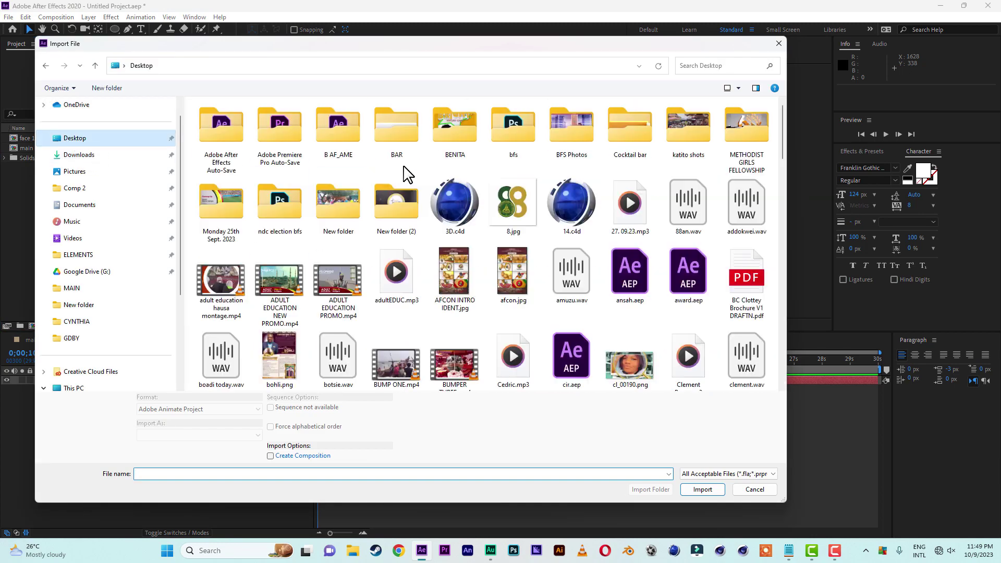
double_click(447, 211)
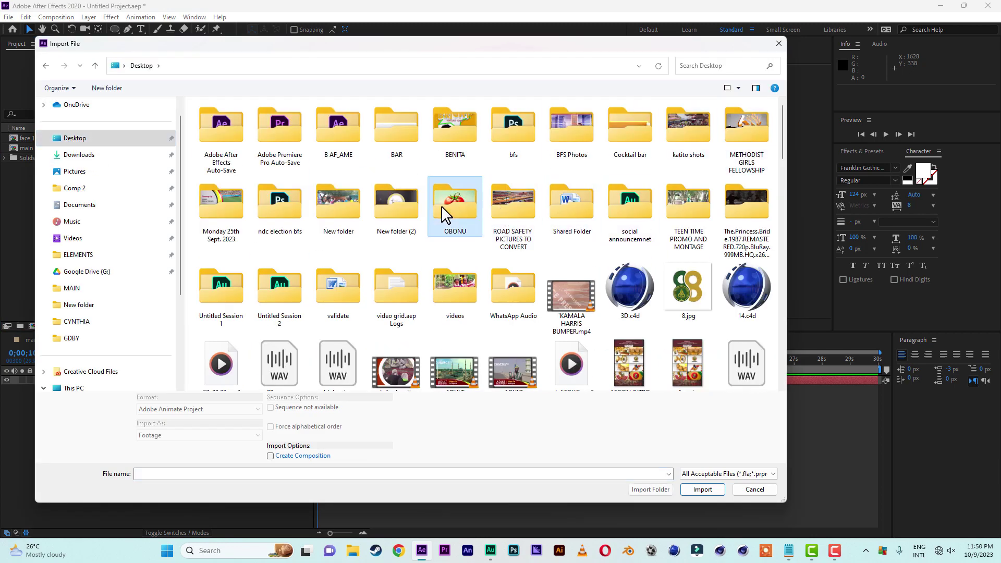
left_click(221, 146)
left_click(396, 146, "ctrl")
left_click(452, 139, "ctrl")
left_click(516, 137, "ctrl")
left_click(574, 136, "ctrl")
left_click(703, 481)
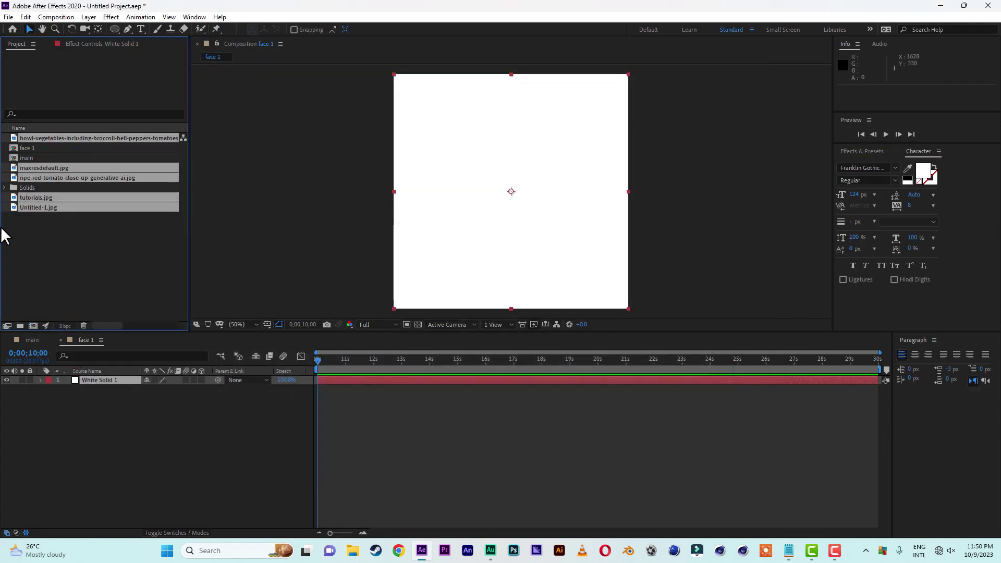
Place the bowl-vegetables image beneath White Solid 1 in face 1 and set its track matte to Alpha Matte "White Solid 1"
left_click(247, 441)
key("s")
key("F4")
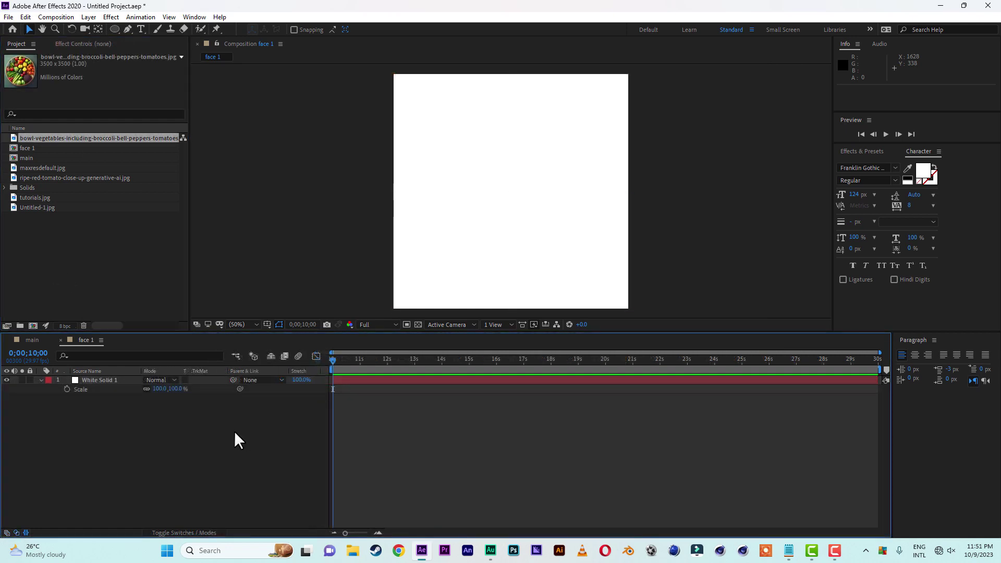
left_click(107, 381)
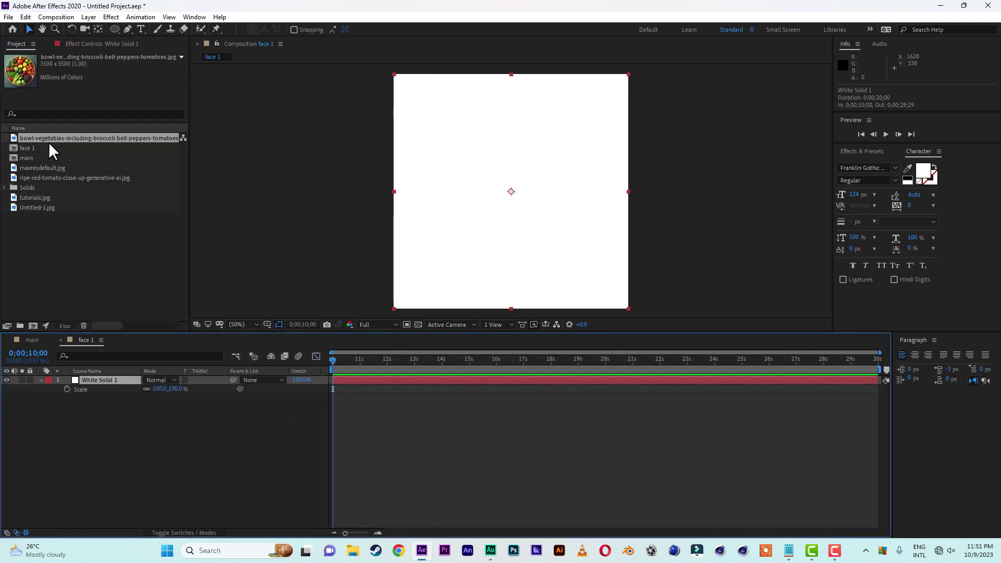
left_click_drag(61, 137, 104, 468)
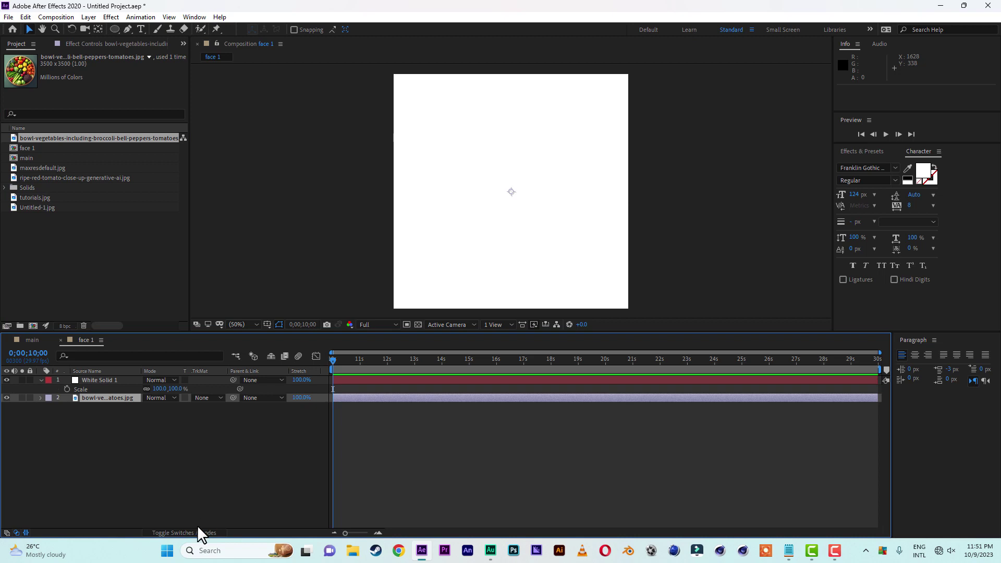
left_click(217, 397)
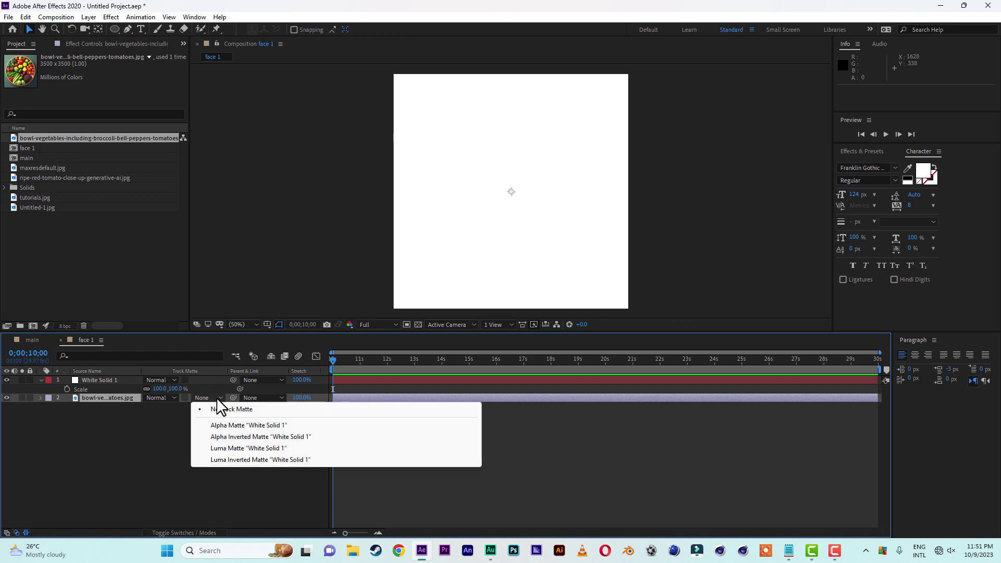
left_click(229, 426)
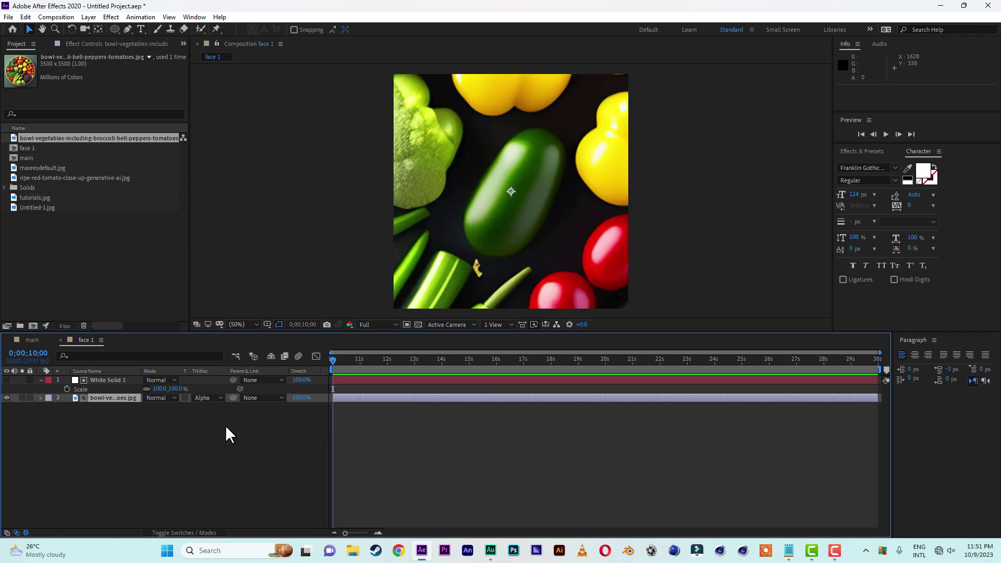
Scale White Solid 1 down to 96% and check the empty border against the transparency grid
left_click(117, 383)
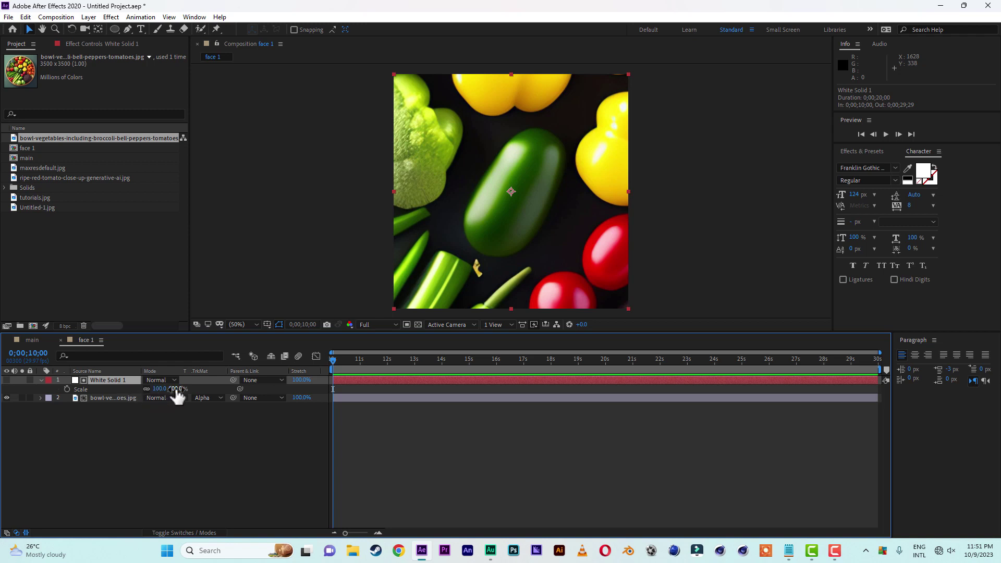
left_click_drag(177, 389, 176, 389)
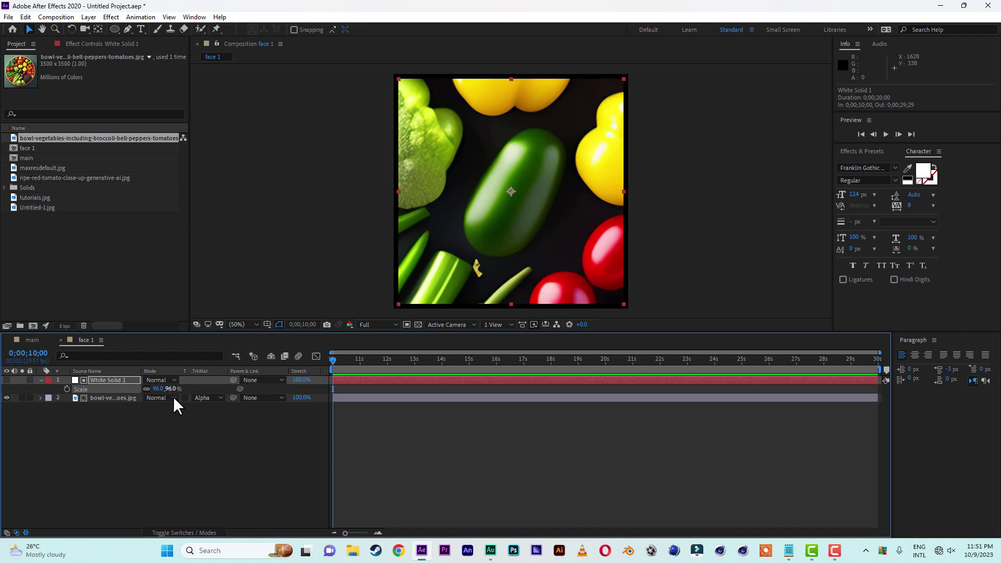
left_click(418, 324)
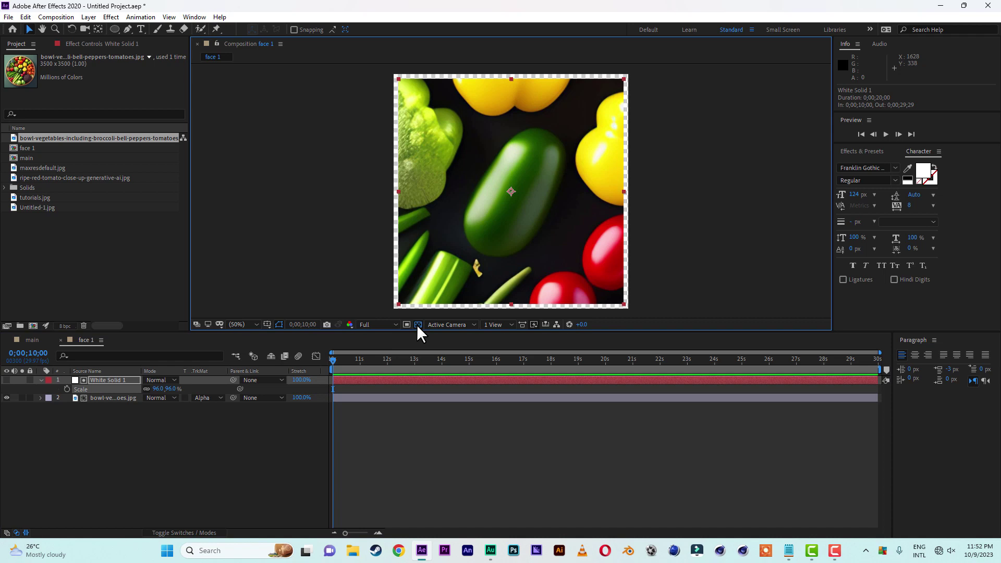
left_click(418, 324)
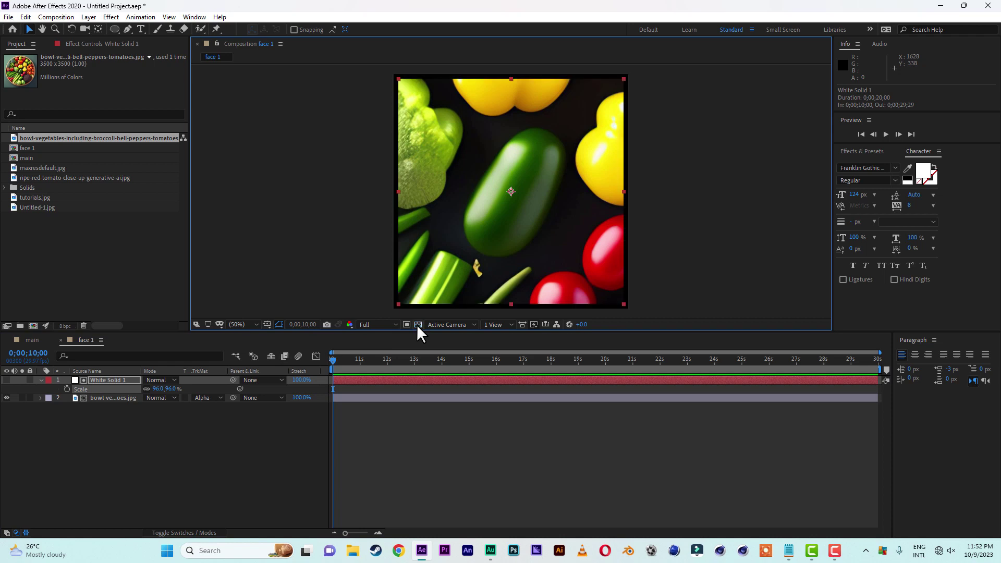
Add another full-size white solid and move it below the bowl-vegetables image as a white border
right_click(117, 465)
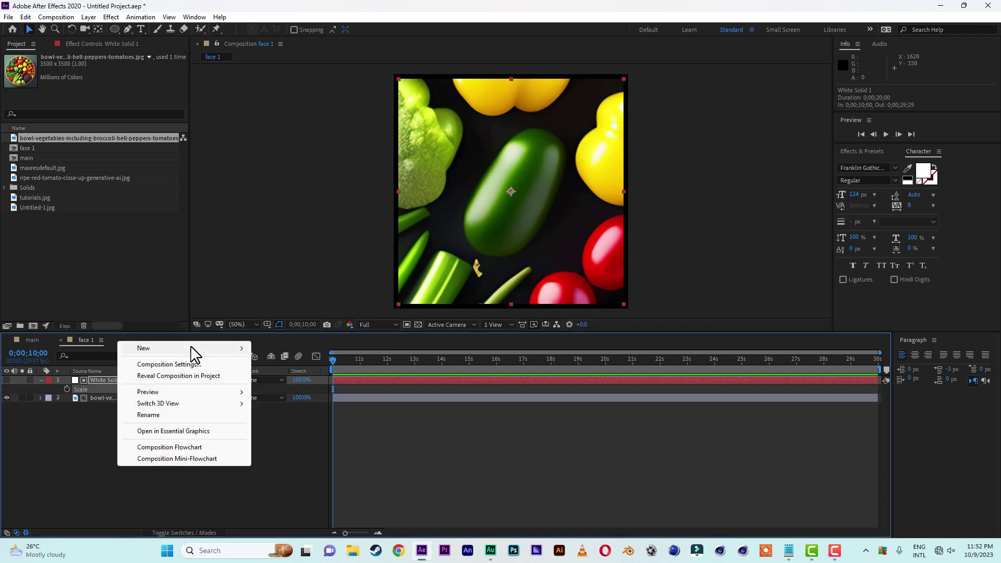
mouse_move(191, 348)
left_click(277, 376)
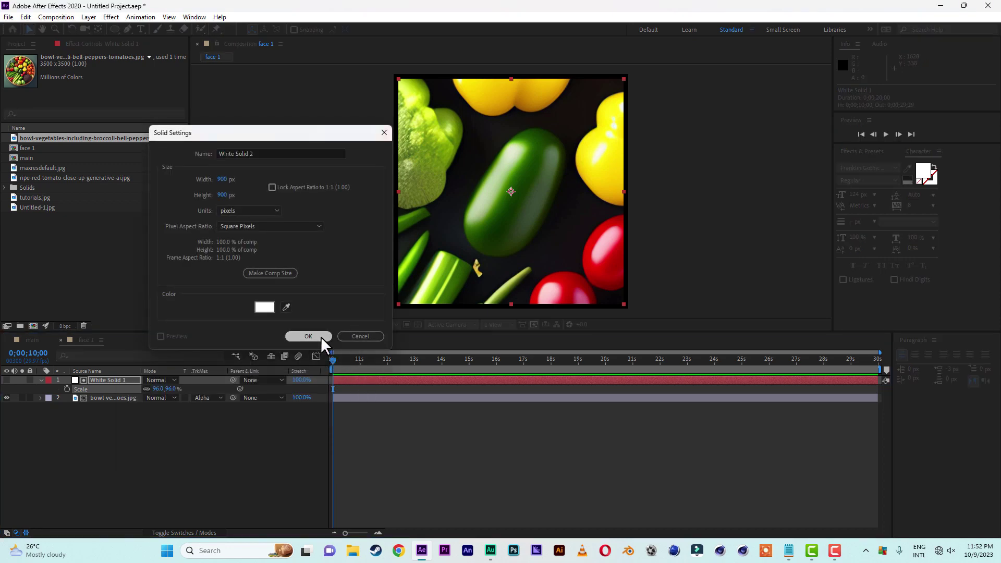
left_click(320, 336)
left_click_drag(112, 379, 108, 486)
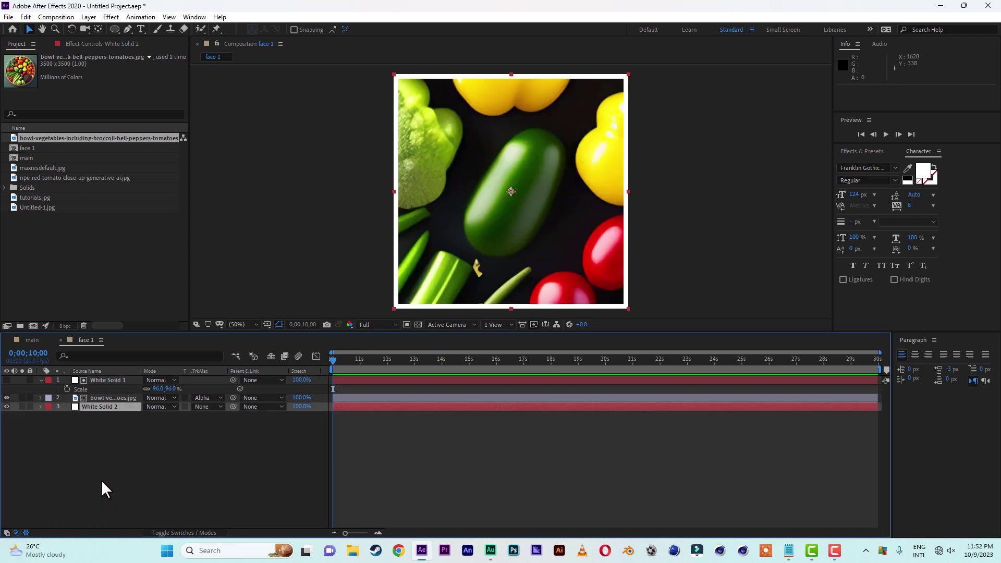
left_click(41, 380)
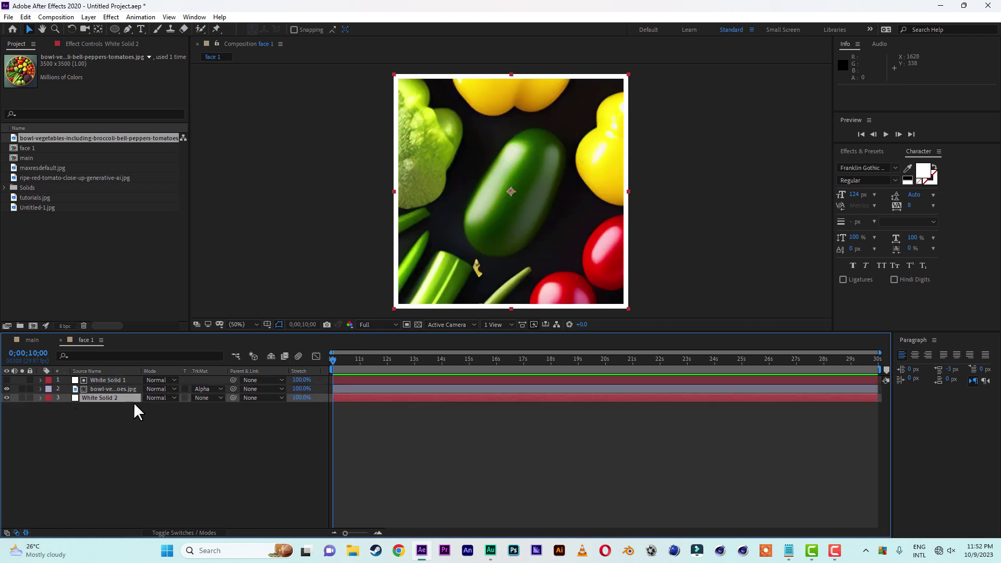
left_click(116, 380)
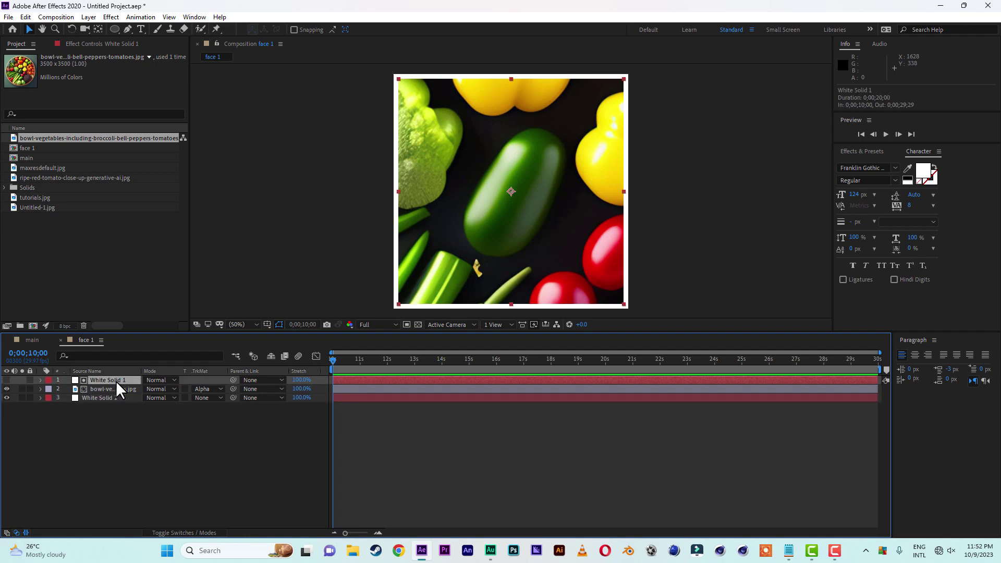
Duplicate the face 1 composition to create face 2 through face 6, deleting the surplus face 7
left_click(189, 470)
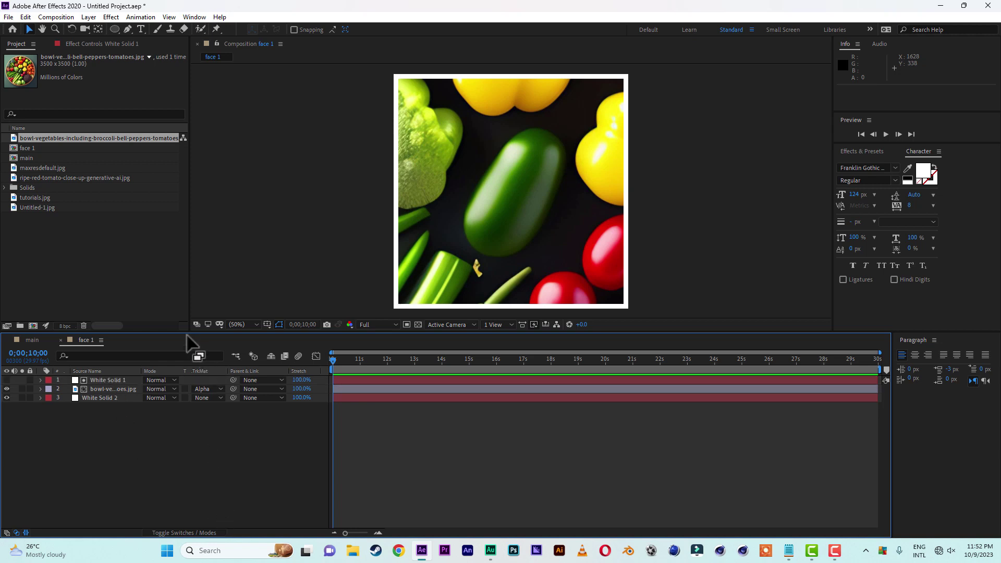
left_click(29, 153)
left_click(30, 147)
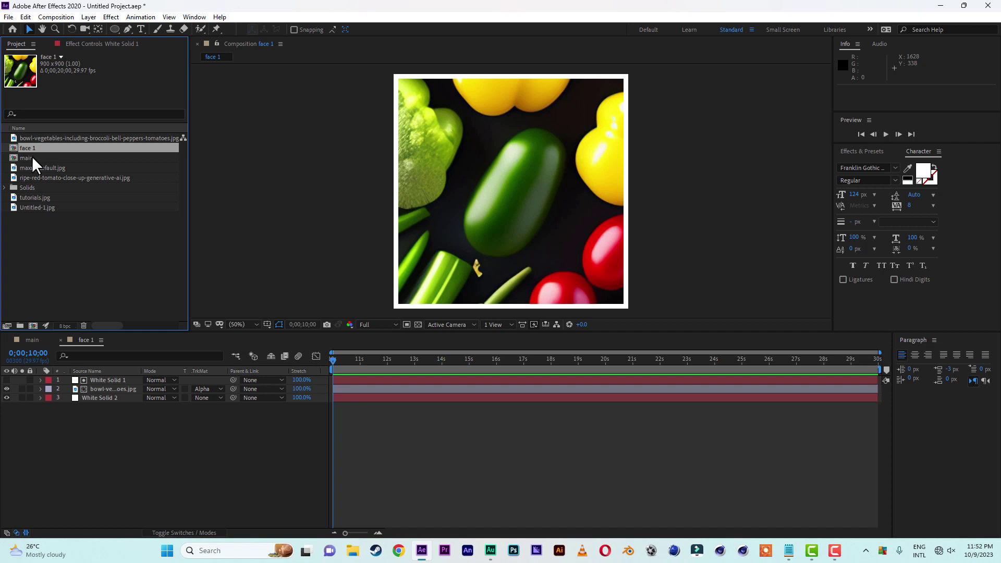
key("ctrl+d")
key("ctrl+d")
key("ctrl+d")
key("ctrl+d")
key("ctrl+d")
key("ctrl+d")
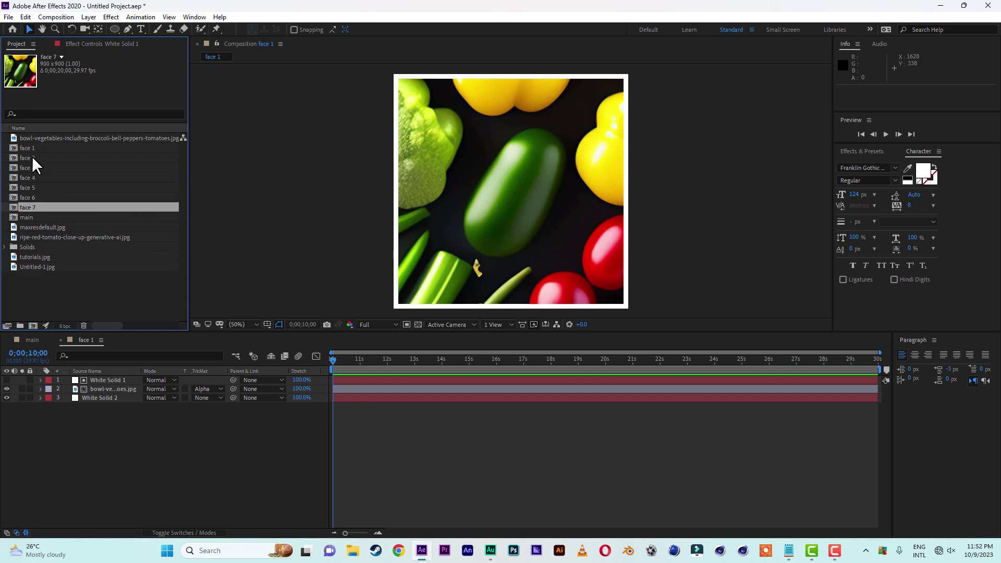
key("Delete")
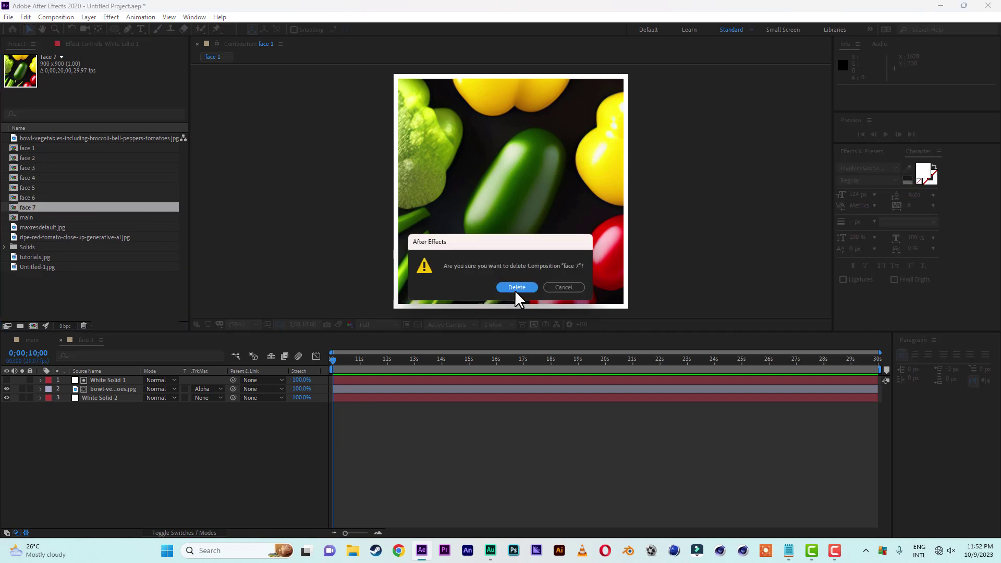
left_click(515, 289)
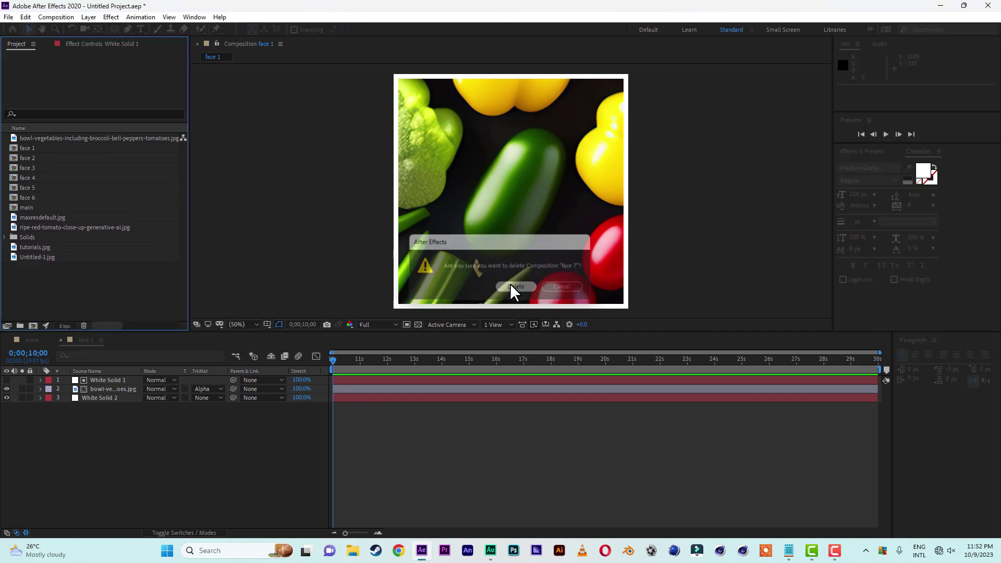
Open the face 2, face 3, face 4, face 5 and face 6 compositions in their own timelines
double_click(27, 157)
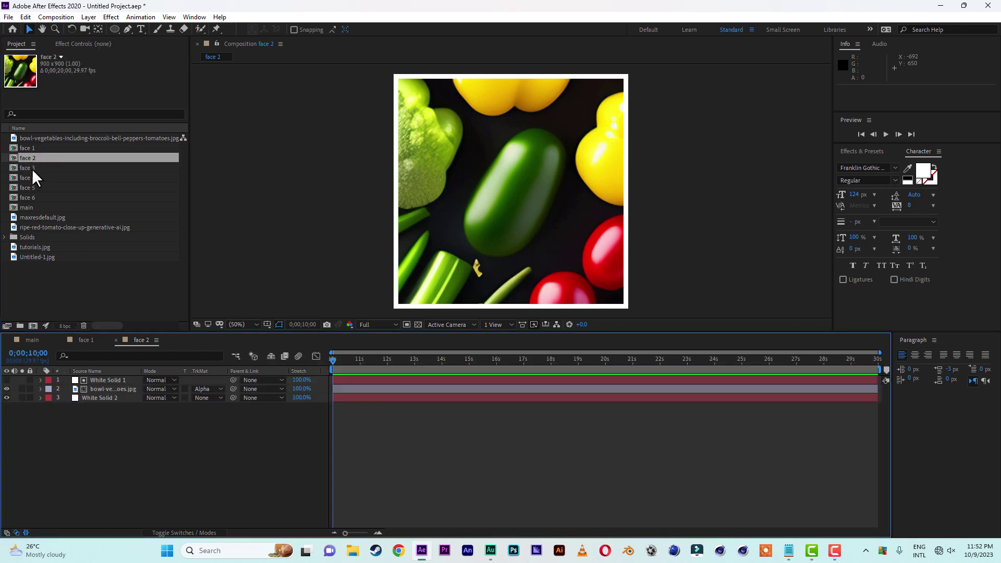
double_click(33, 168)
double_click(31, 178)
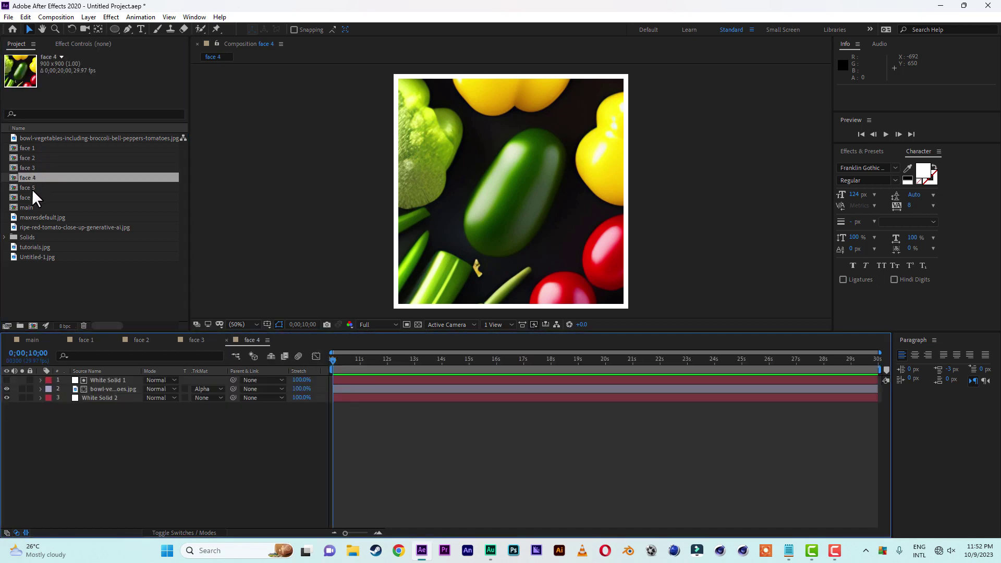
left_click(32, 188)
double_click(32, 189)
double_click(32, 197)
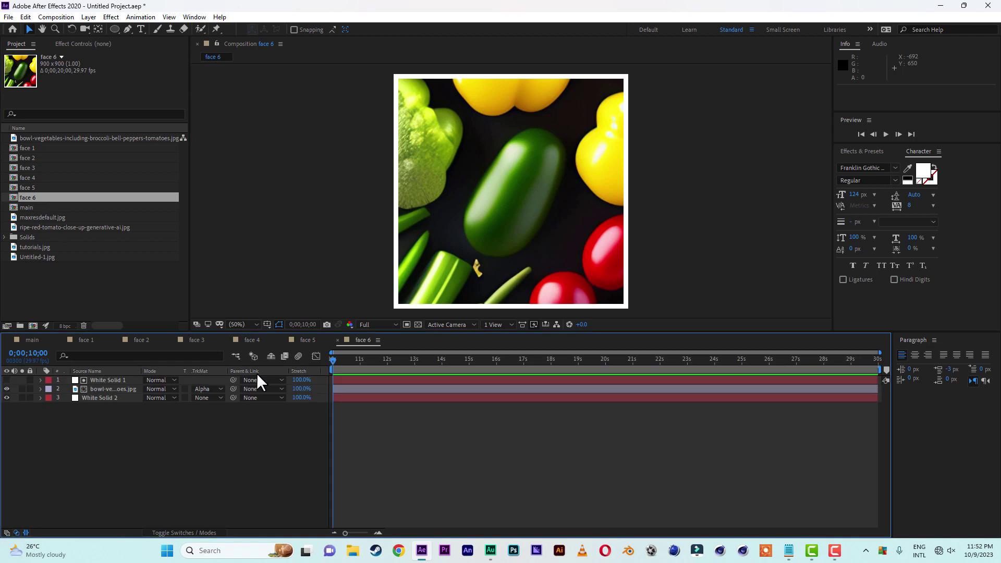
Replace the bowl-vegetables layer in face 6 with maxresdefault.jpg and scale it to 134% to fill the frame
left_click(102, 388)
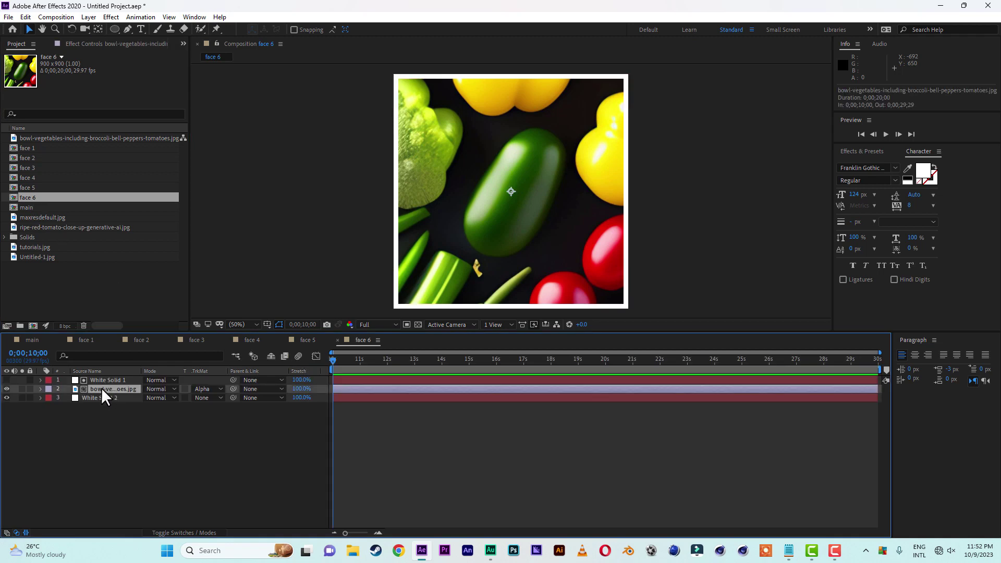
left_click(49, 217)
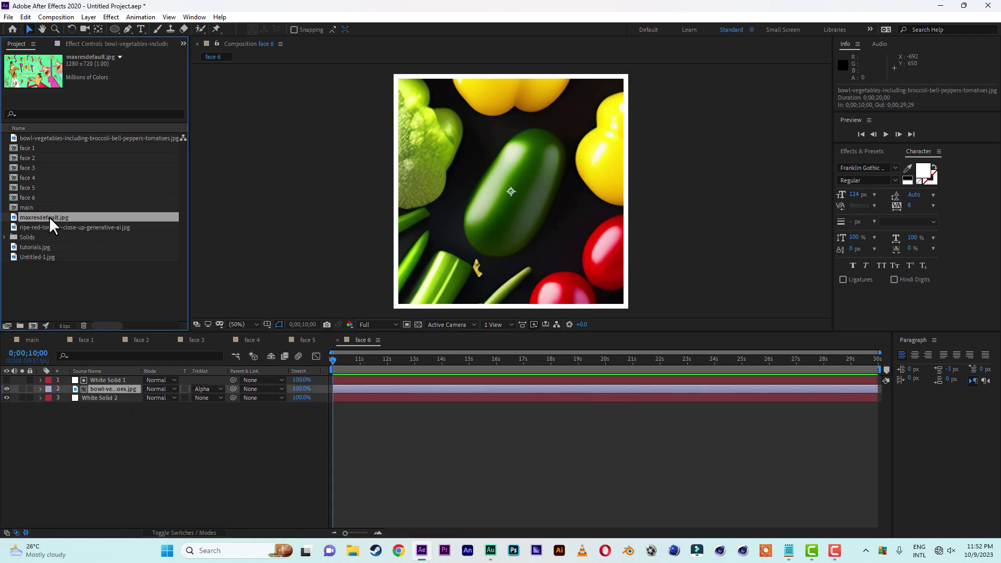
left_click_drag(49, 217, 105, 389)
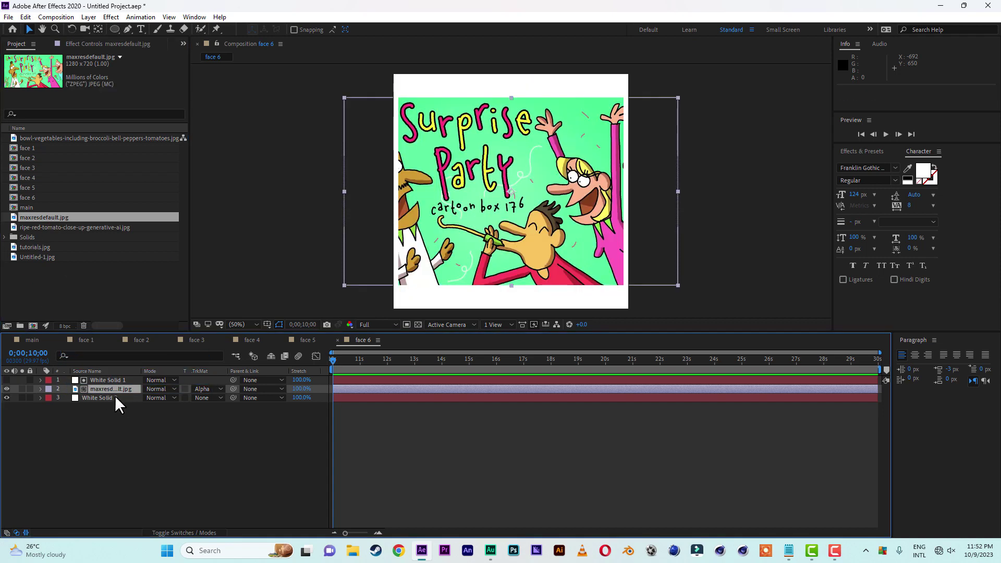
key("s")
left_click_drag(178, 397, 195, 398)
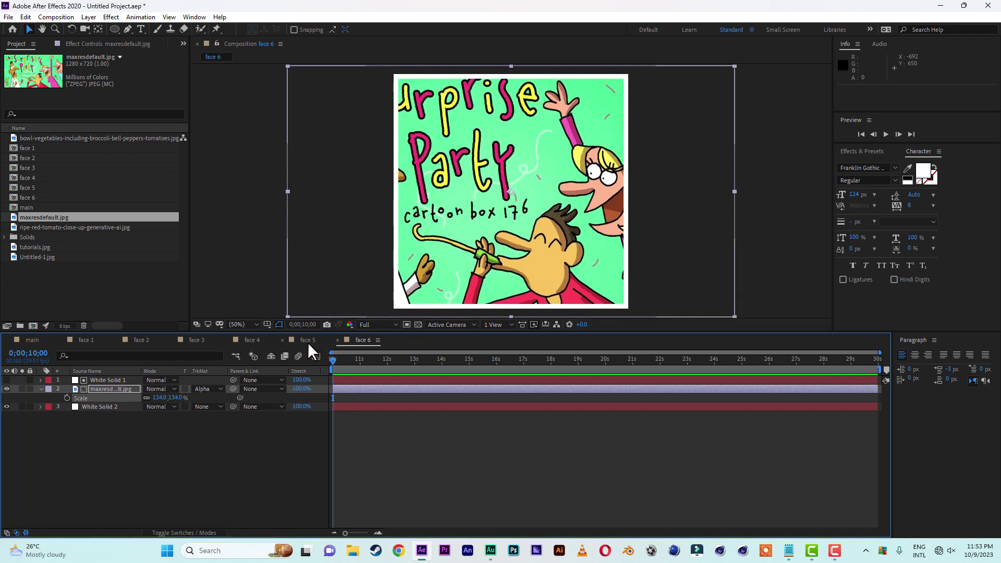
Replace the bowl-vegetables layer in face 5 with the ripe-red-tomato image and scale it down so the tomato fills the frame
left_click(307, 340)
left_click(99, 389)
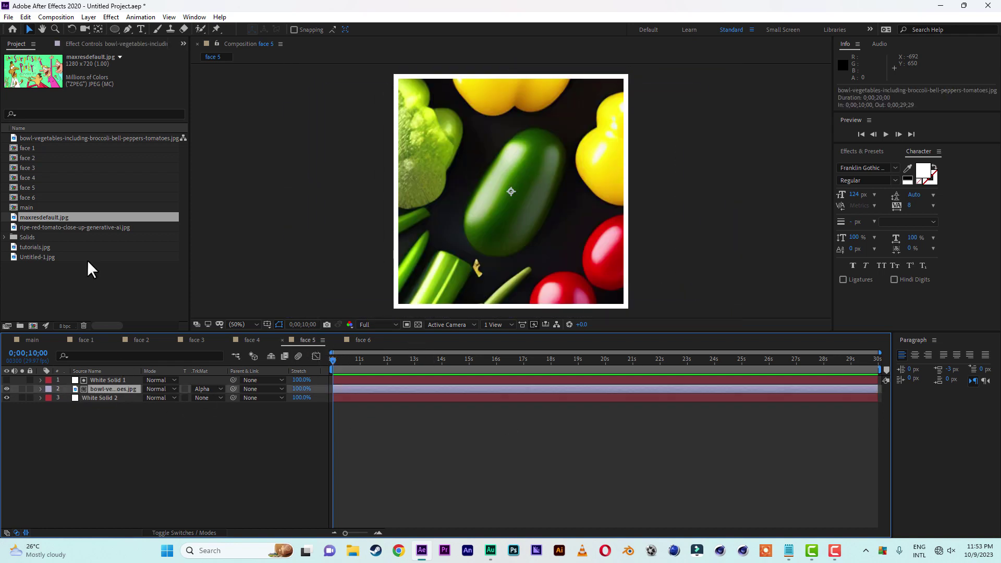
left_click(42, 226)
left_click_drag(43, 226, 97, 389)
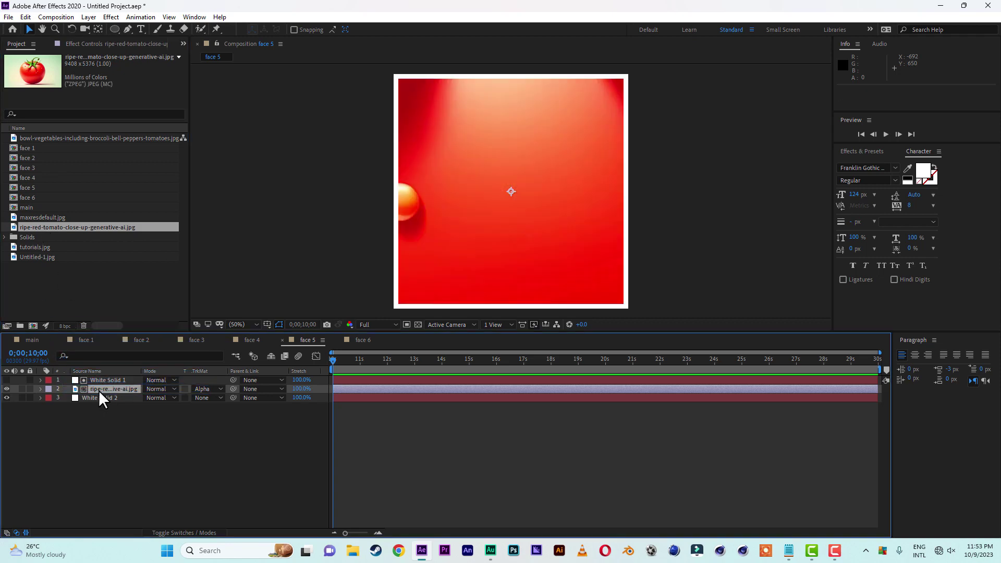
key("s")
left_click_drag(168, 398, 137, 403)
left_click_drag(145, 402, 146, 403)
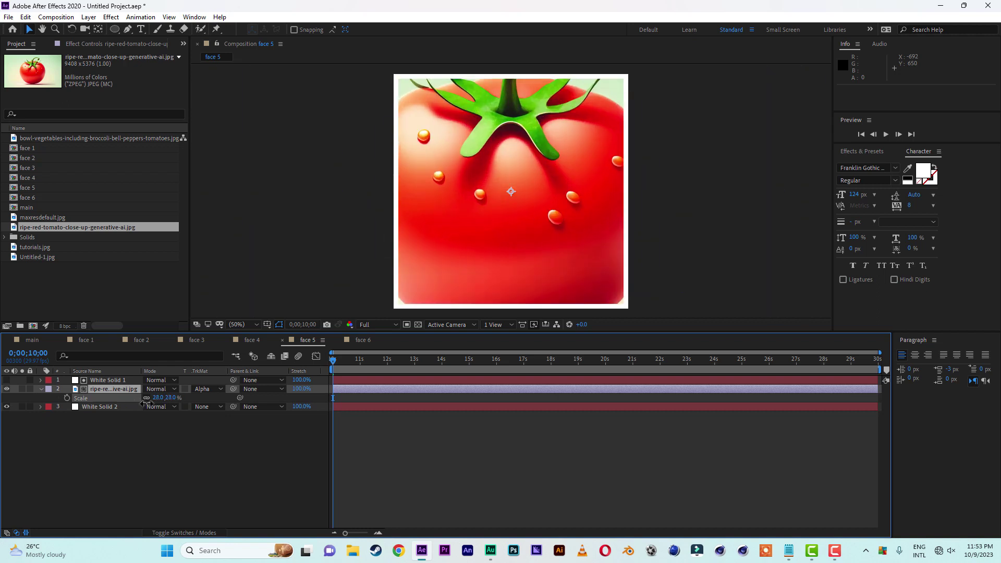
In face 4, select the bowl-vegetables layer, with tutorials.jpg picked as its replacement image
left_click(245, 340)
left_click(36, 247)
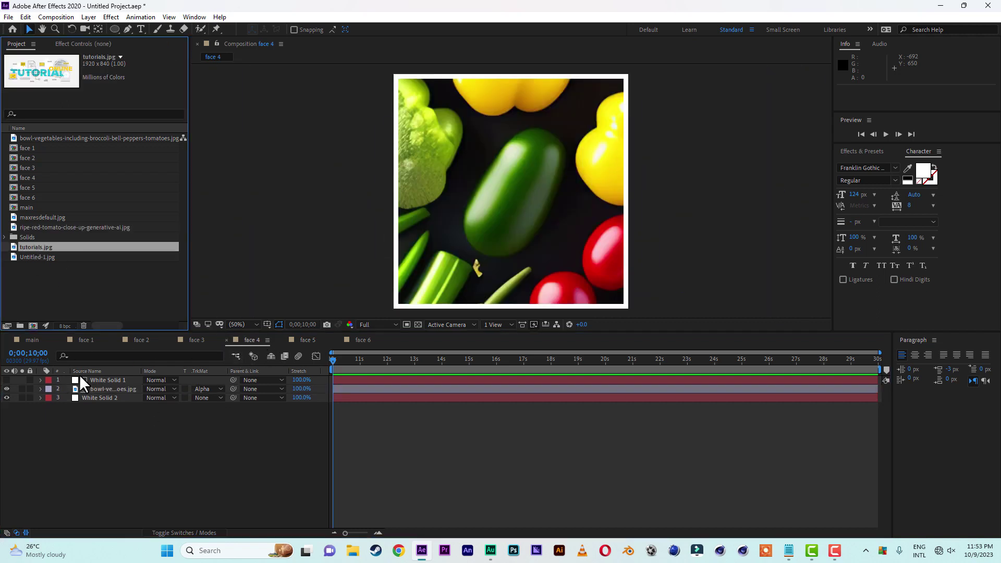
left_click(95, 389)
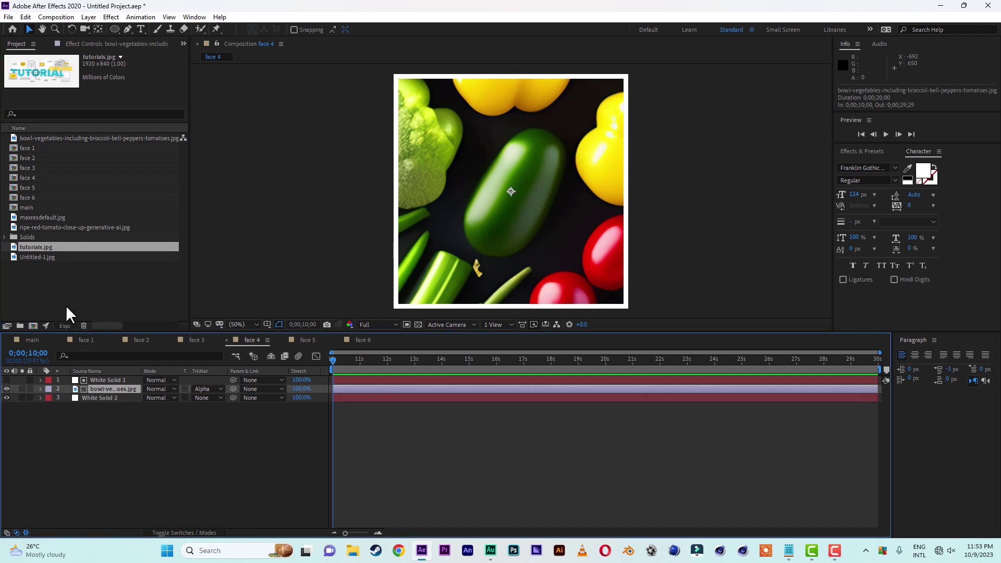
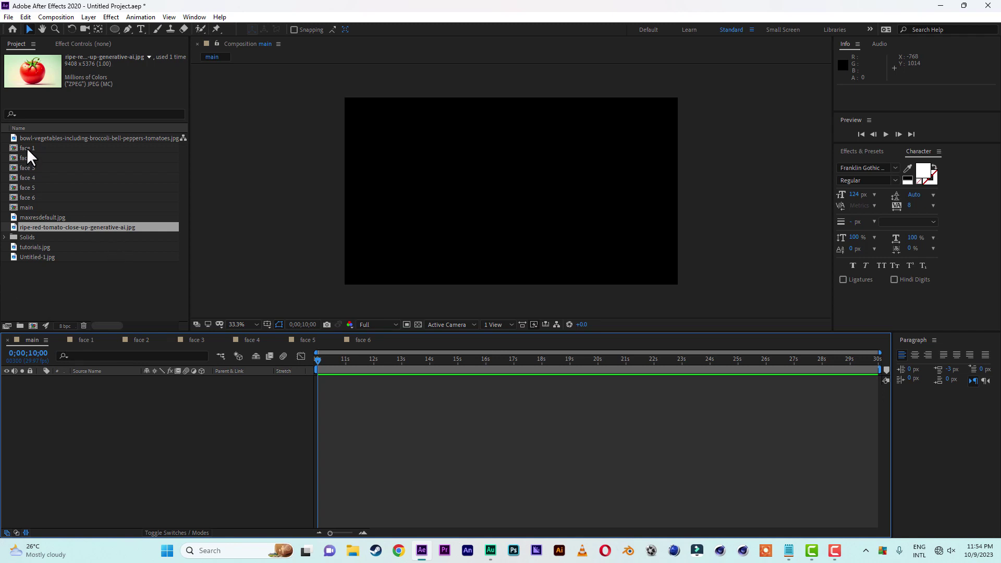
Add face 1 to the main composition as a 3D layer and set its Z position to -450
left_click_drag(27, 148, 108, 499)
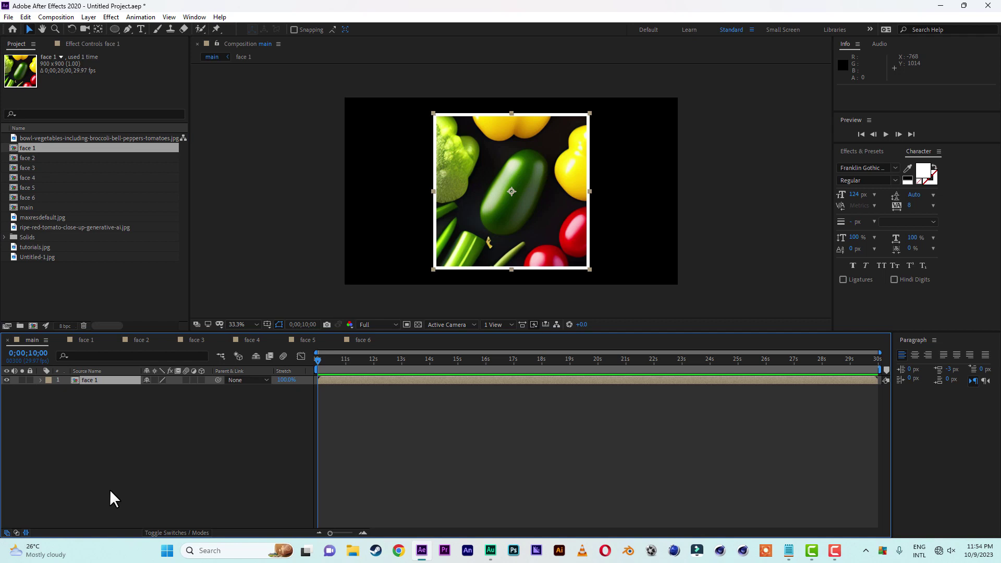
left_click(201, 380)
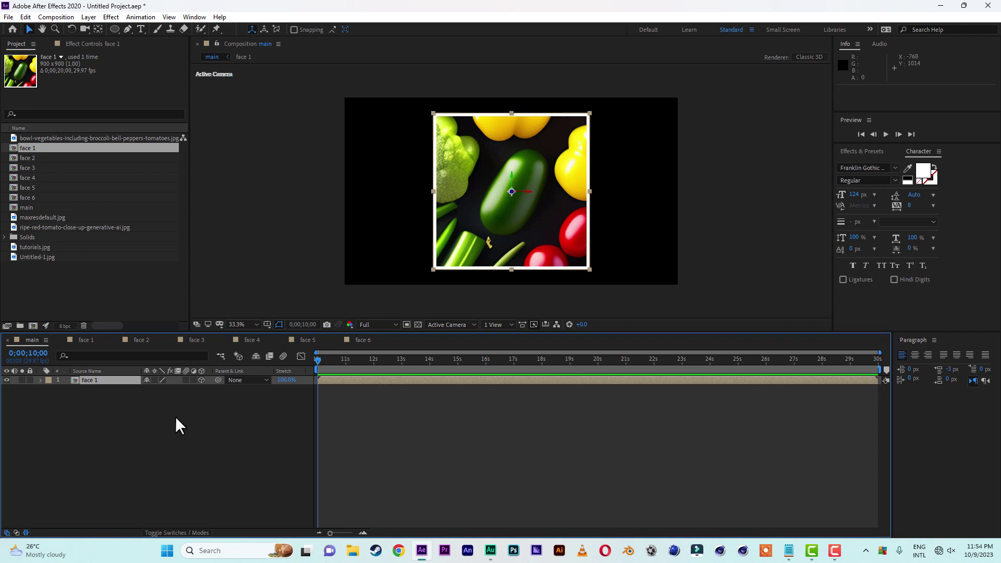
key("p")
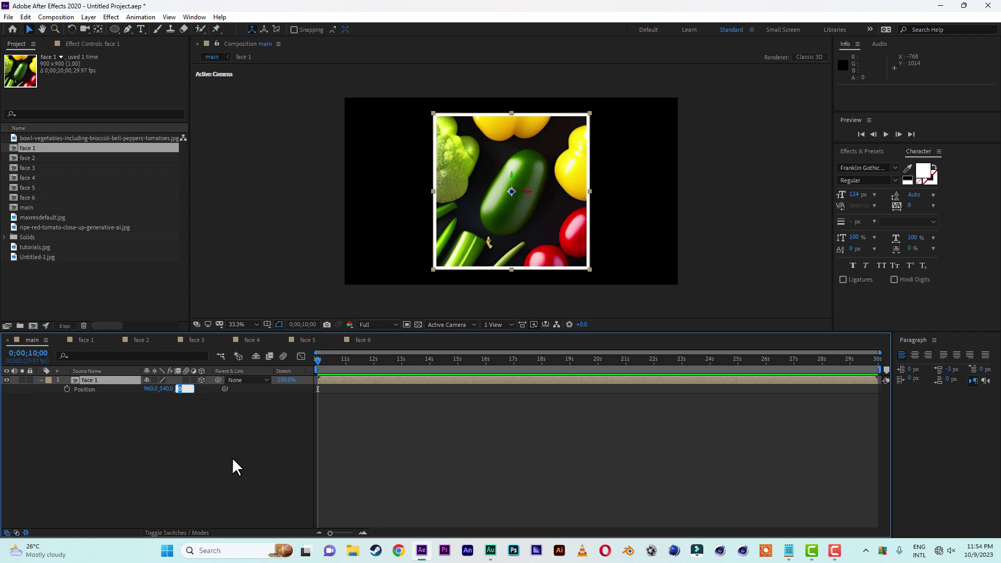
type("-450")
key("Return")
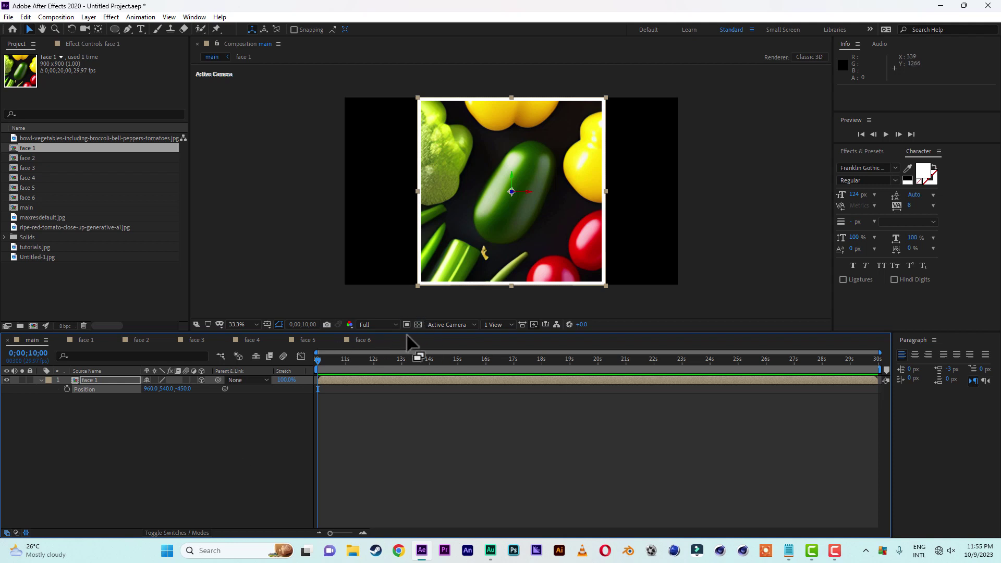
Switch the main composition's 3D view to Custom View 1 and select the face 1 layer
left_click(455, 325)
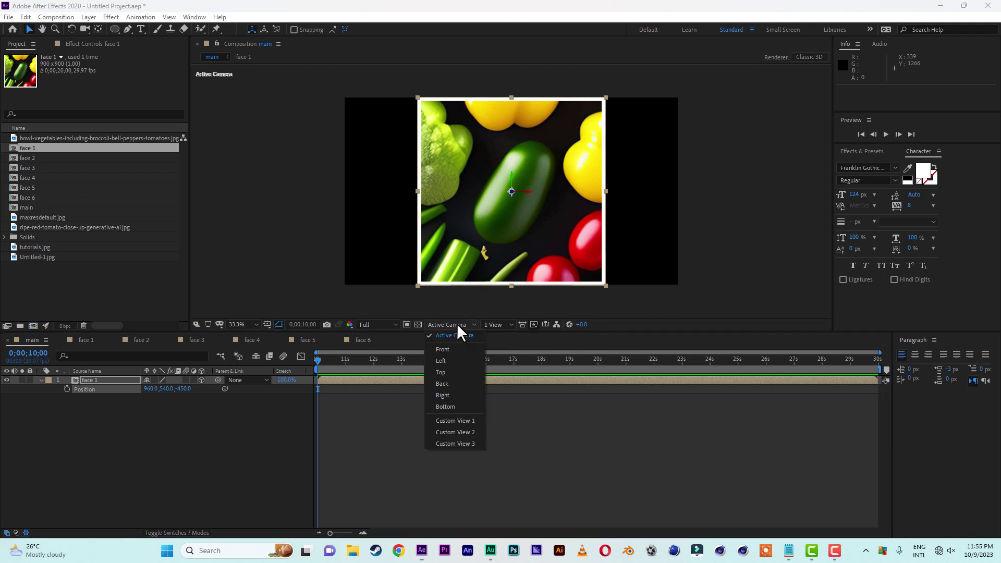
left_click(464, 419)
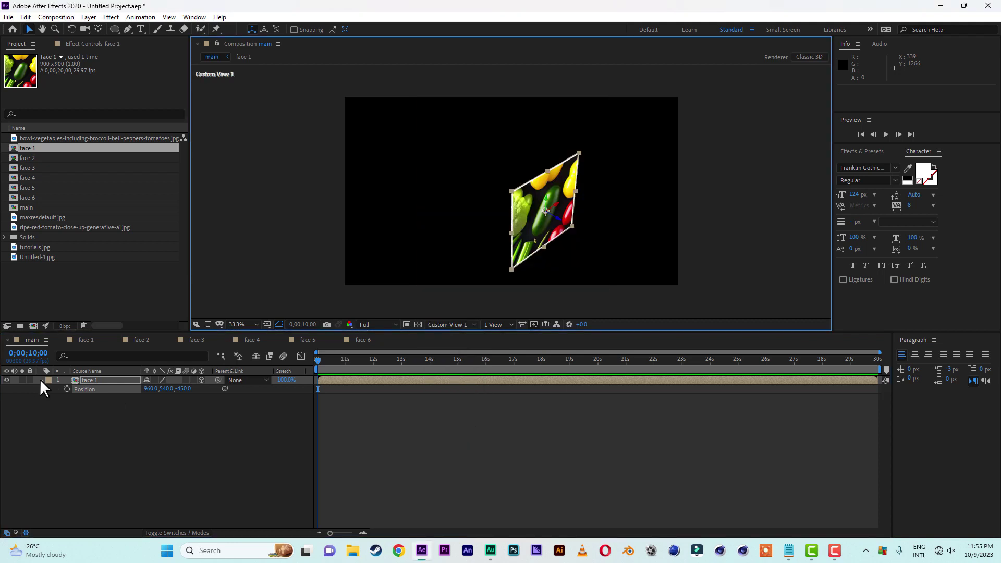
left_click(93, 379)
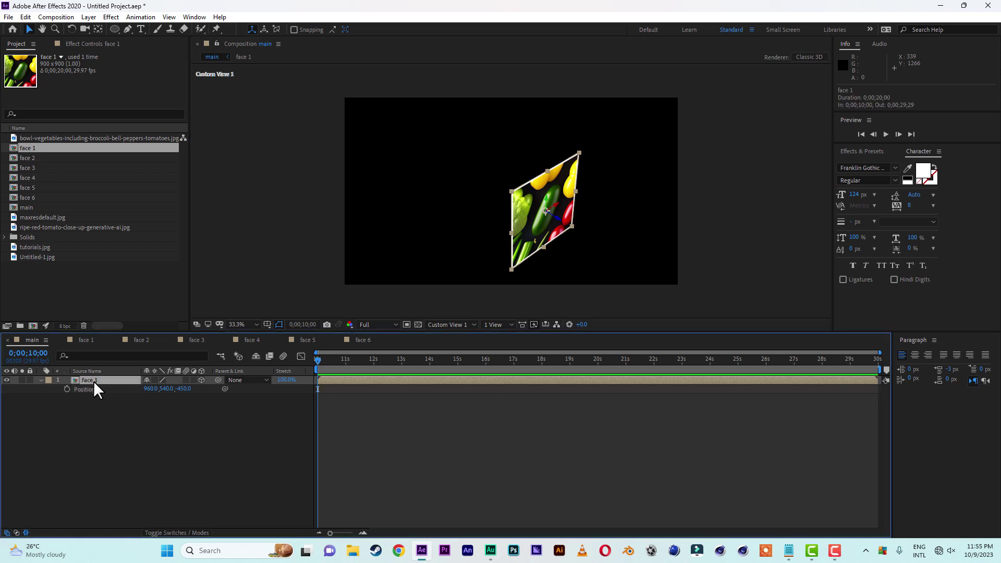
Add face 2 above face 1 in main as a 3D layer and set its Z position to 450
left_click(28, 157)
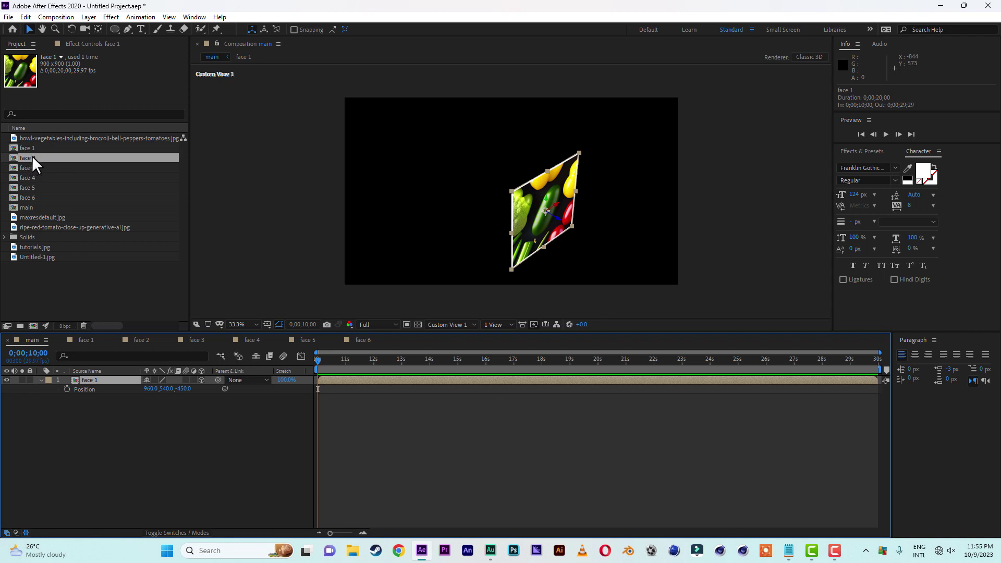
left_click_drag(32, 156, 79, 380)
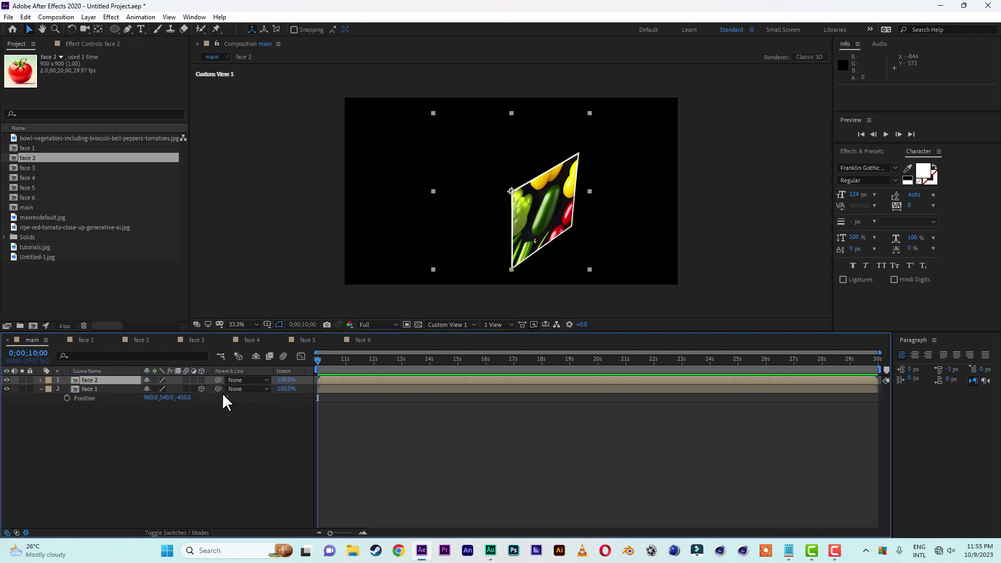
left_click(201, 380)
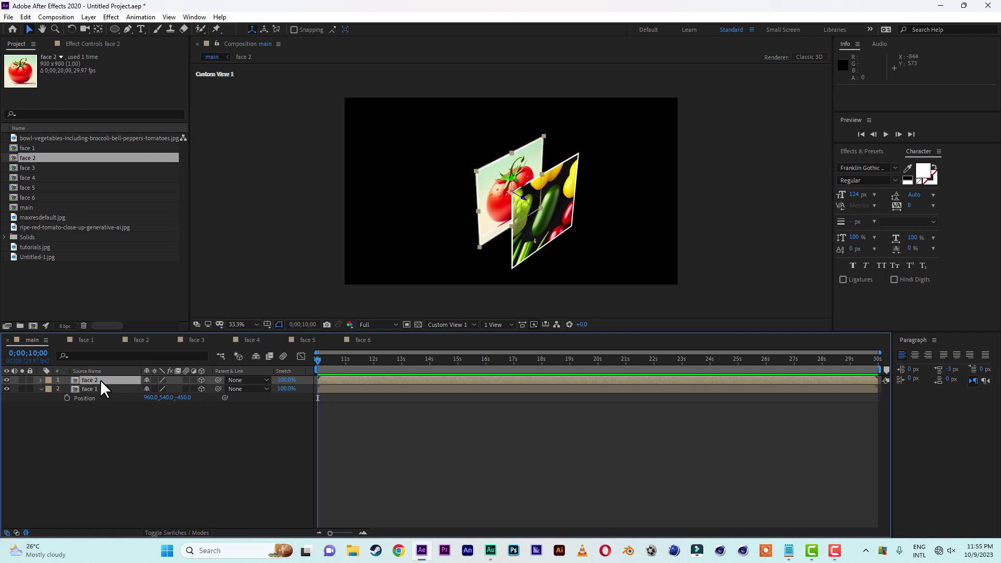
key("p")
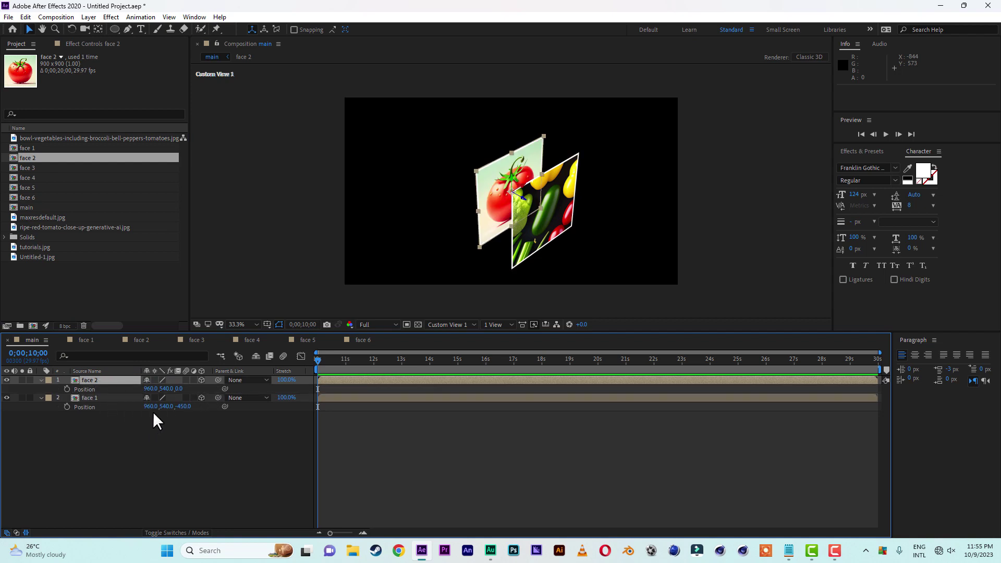
left_click(179, 389)
type("450")
key("Return")
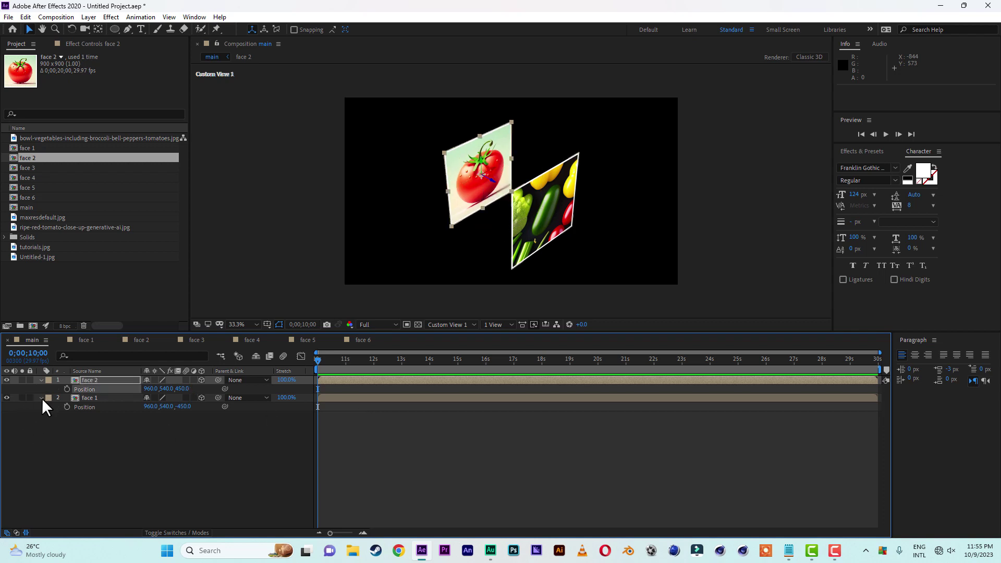
Add face 3 above face 2 in main as a 3D layer and set its Y Rotation to 90°
left_click(97, 380)
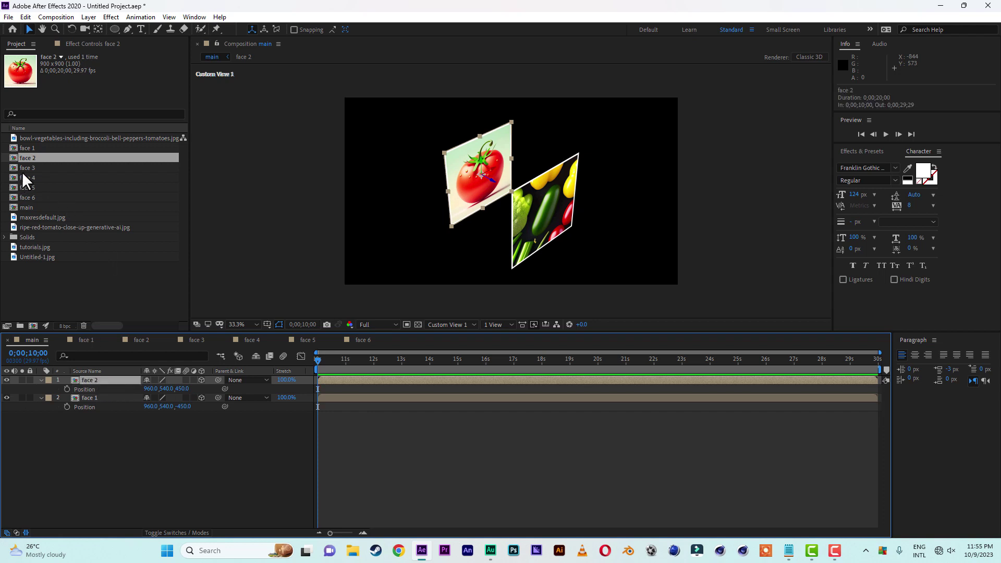
left_click_drag(26, 168, 96, 380)
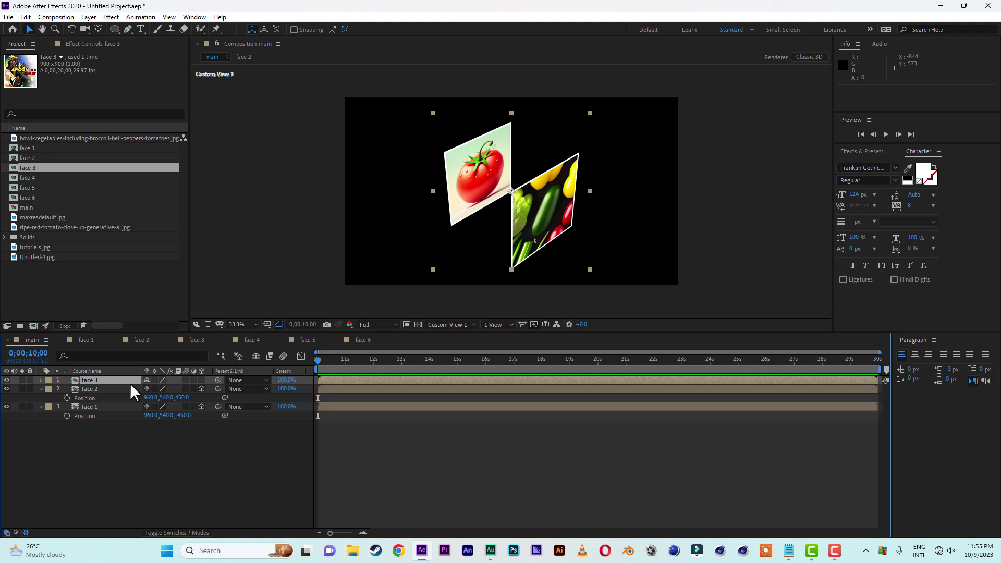
left_click(202, 380)
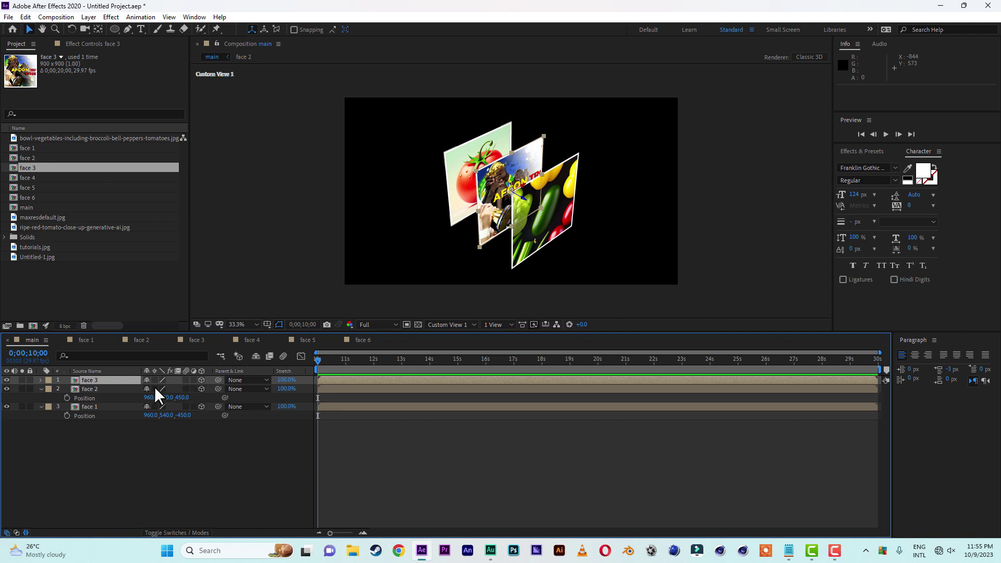
key("p")
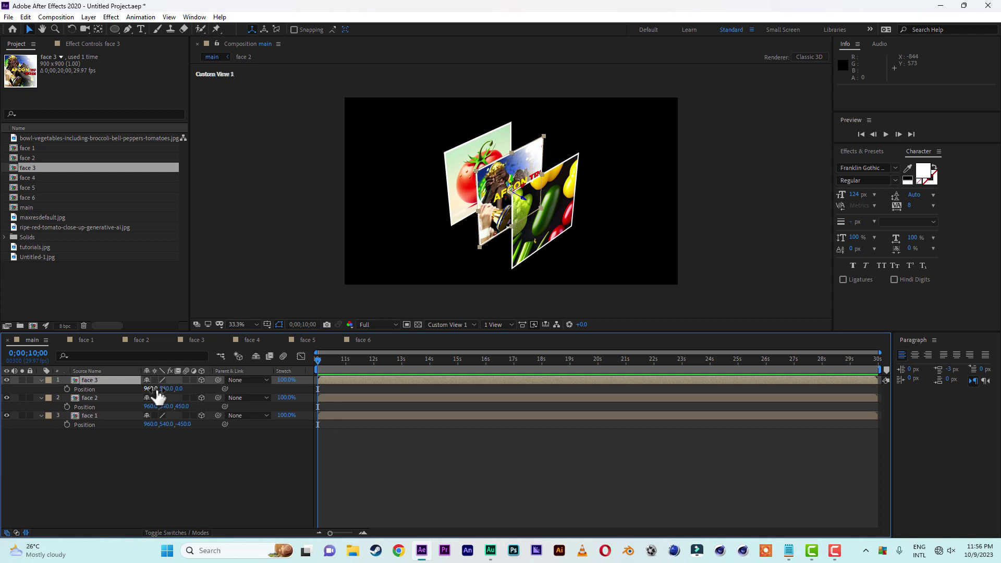
key("shift+r")
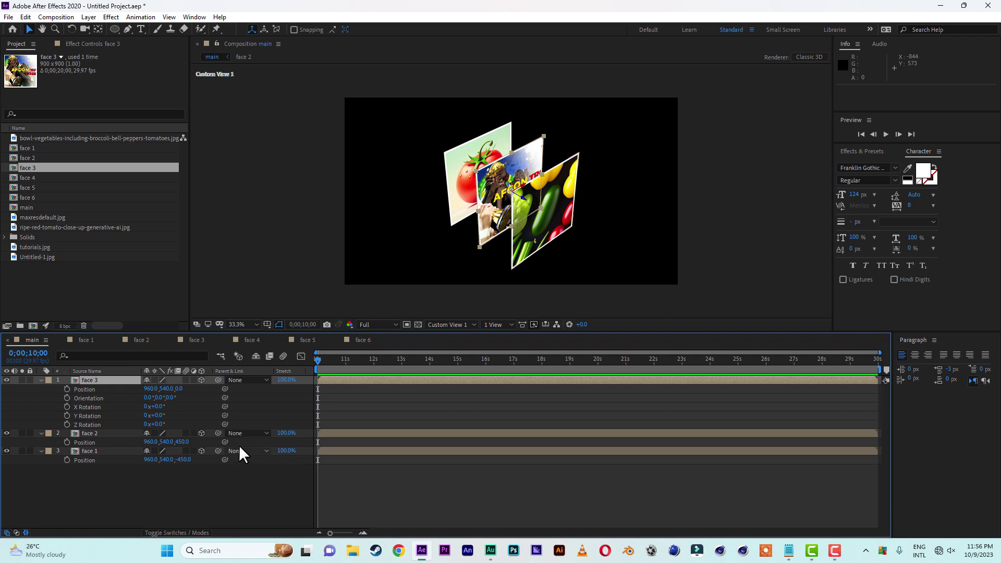
left_click(160, 417)
type("90")
key("Return")
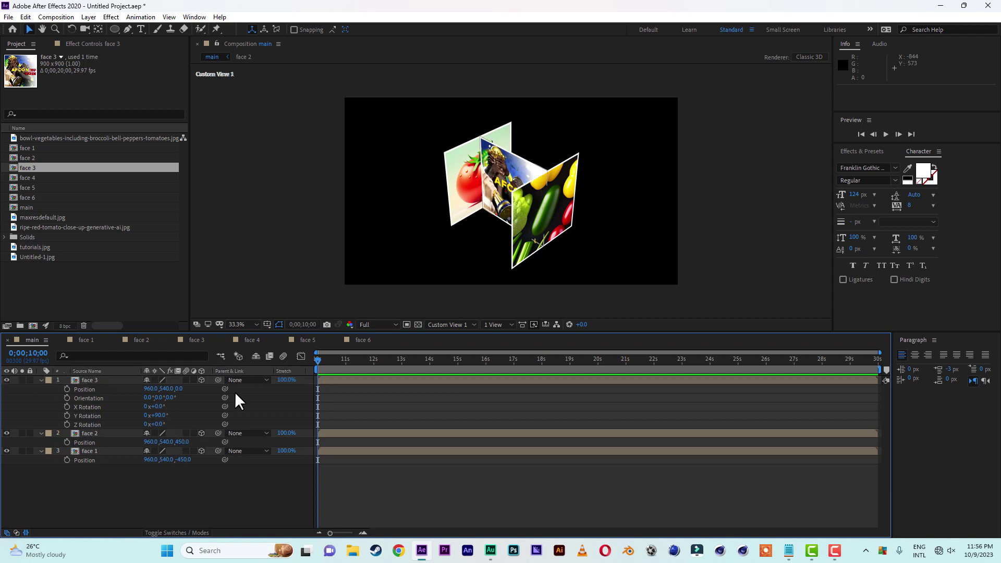
Set the face 3 layer's X position to 1410
left_click(151, 389)
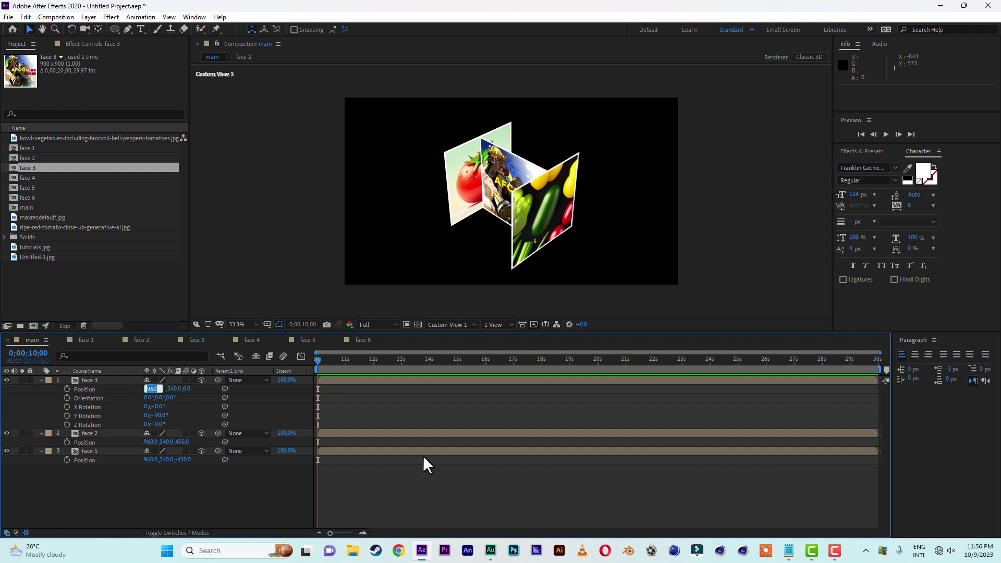
type("1410")
key("Return")
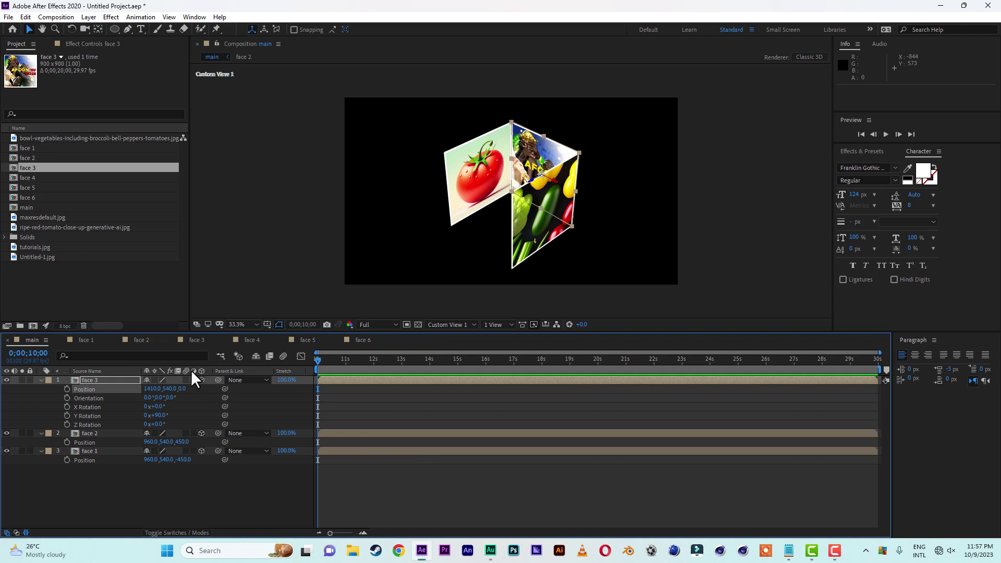
left_click(102, 381)
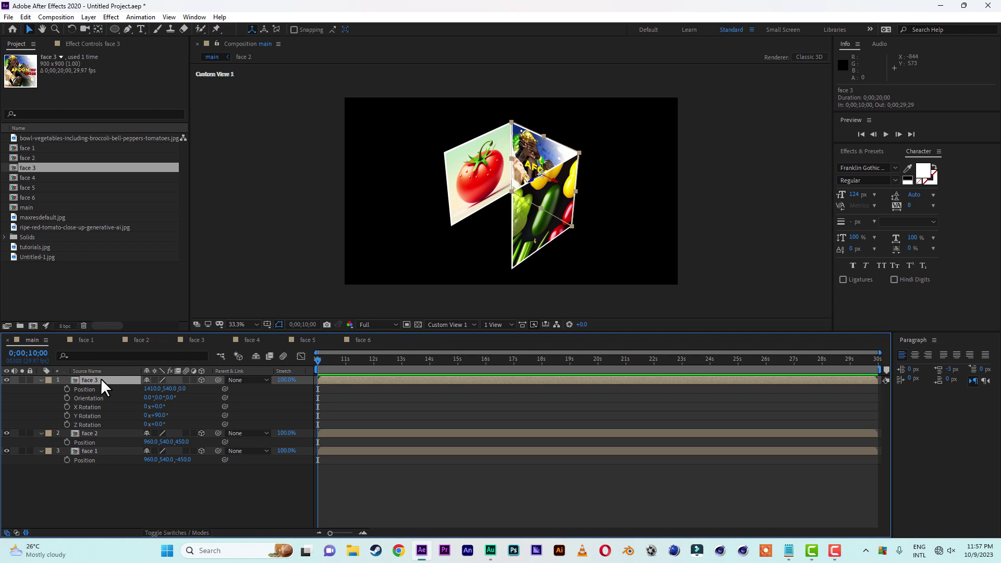
key("ctrl+d")
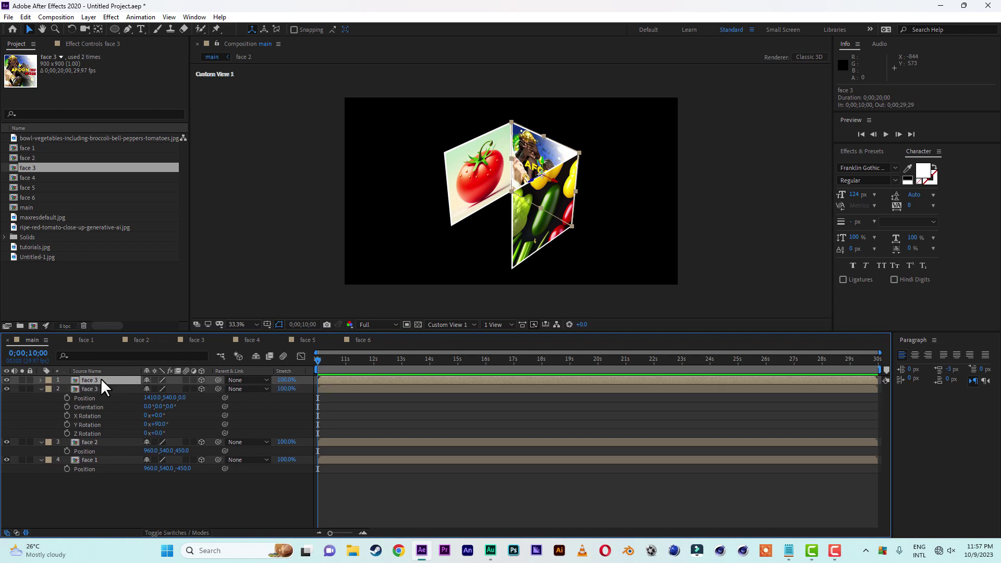
key("Delete")
Add face 4 above face 3 in main as a 3D layer and set its Y Rotation to 90°
left_click(41, 380)
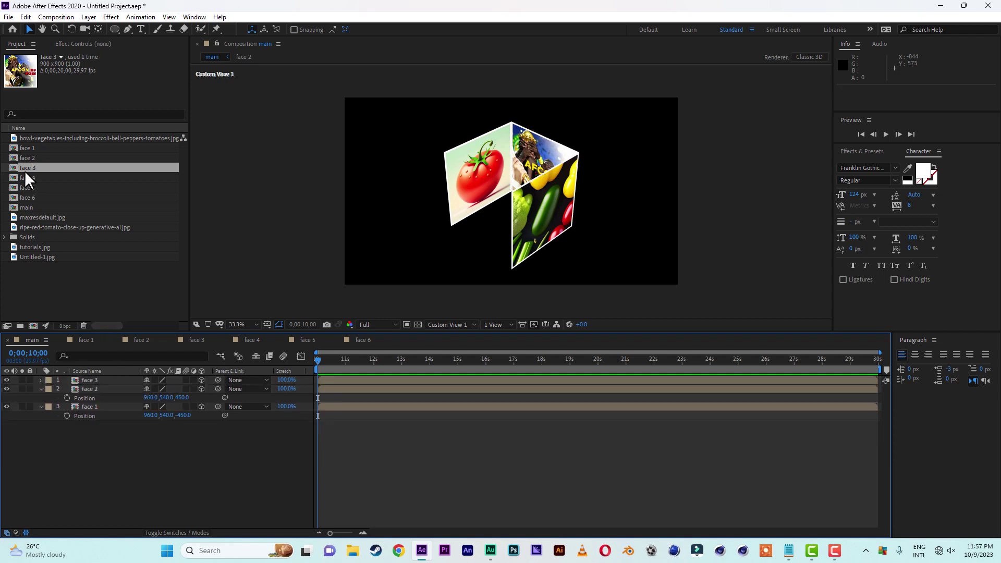
left_click_drag(27, 178, 78, 377)
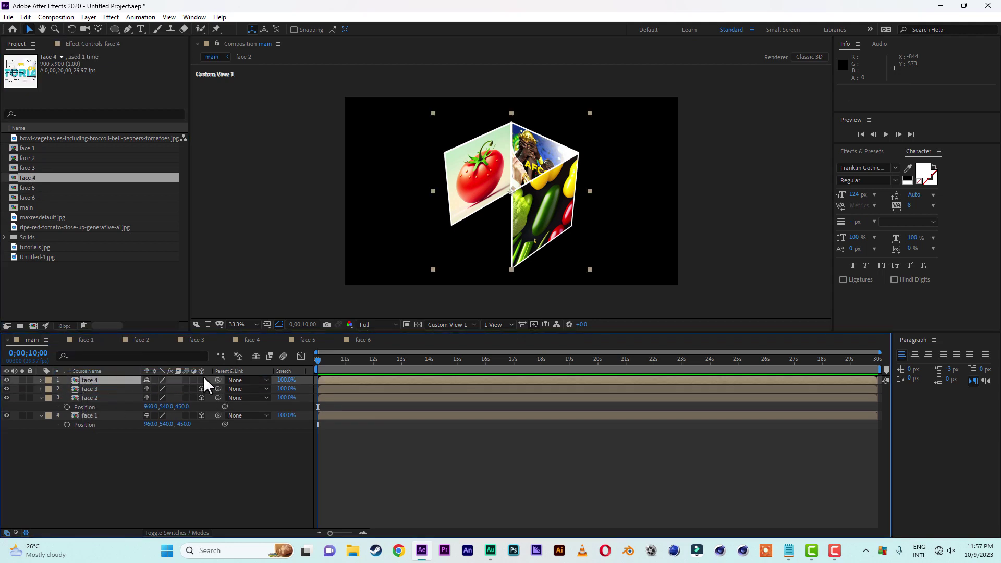
left_click(201, 379)
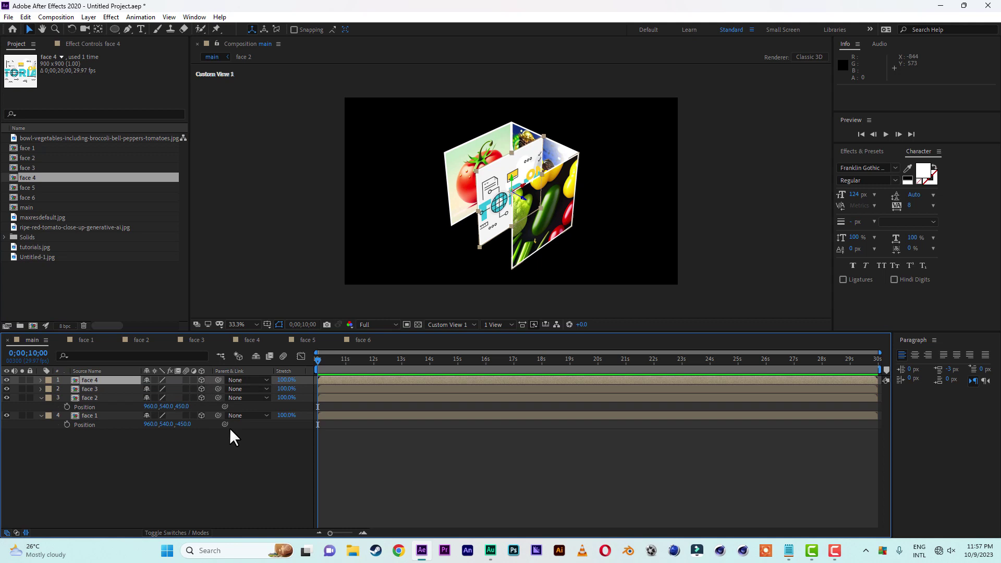
key("r")
key("shift+p")
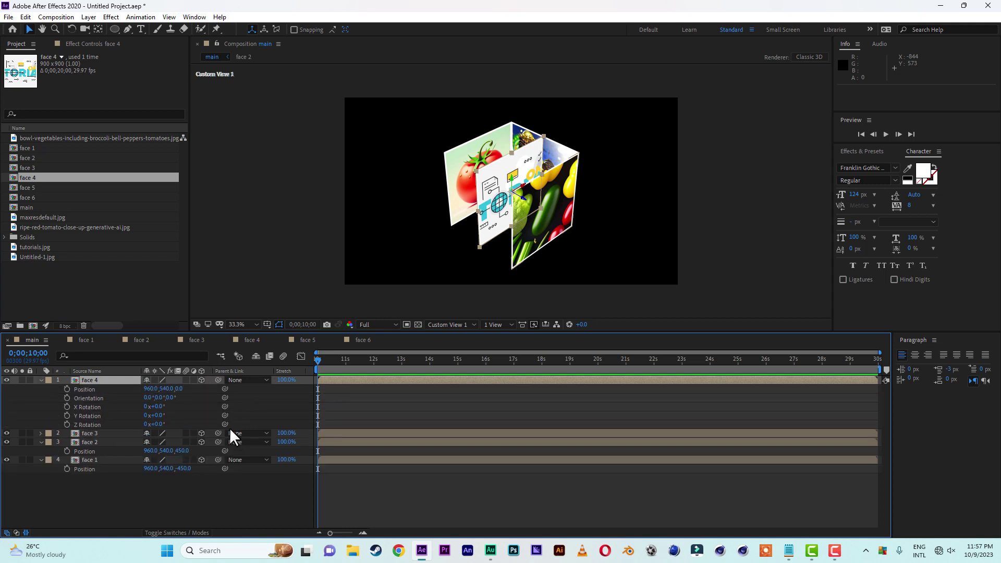
left_click(159, 415)
type("90")
left_click(199, 405)
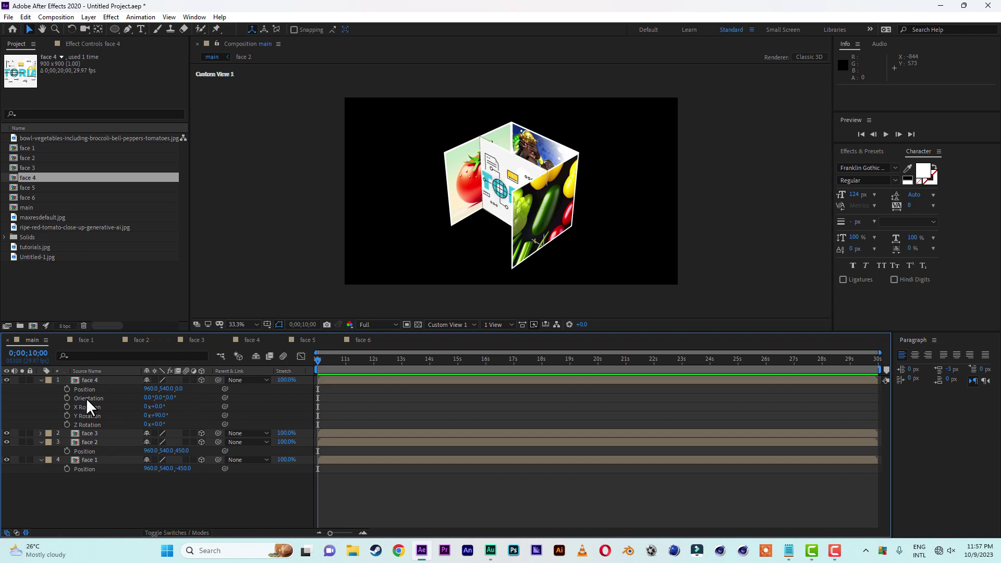
Set the face 4 layer's X position to 510 and collapse the expanded layer properties
left_click(149, 390)
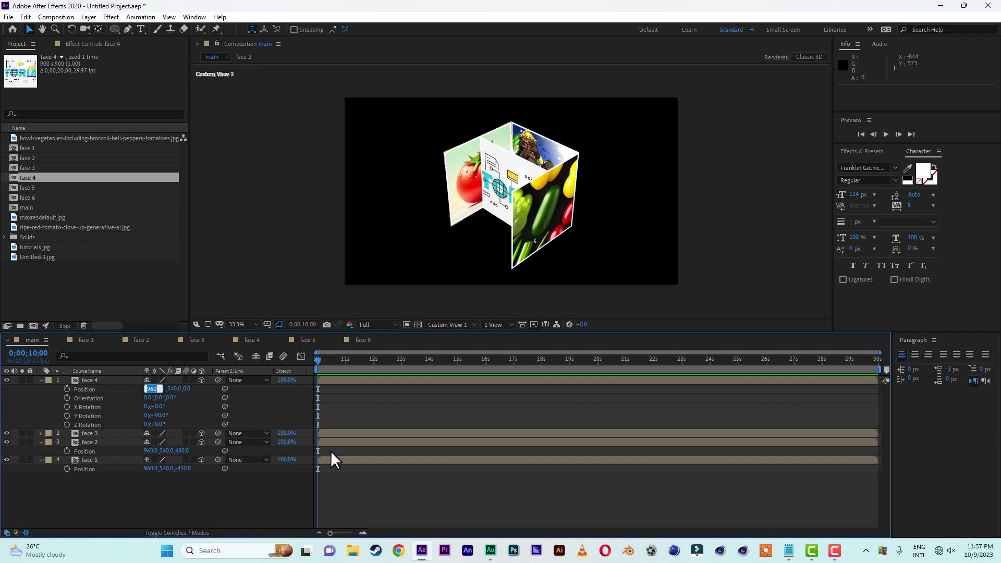
type("510")
key("Return")
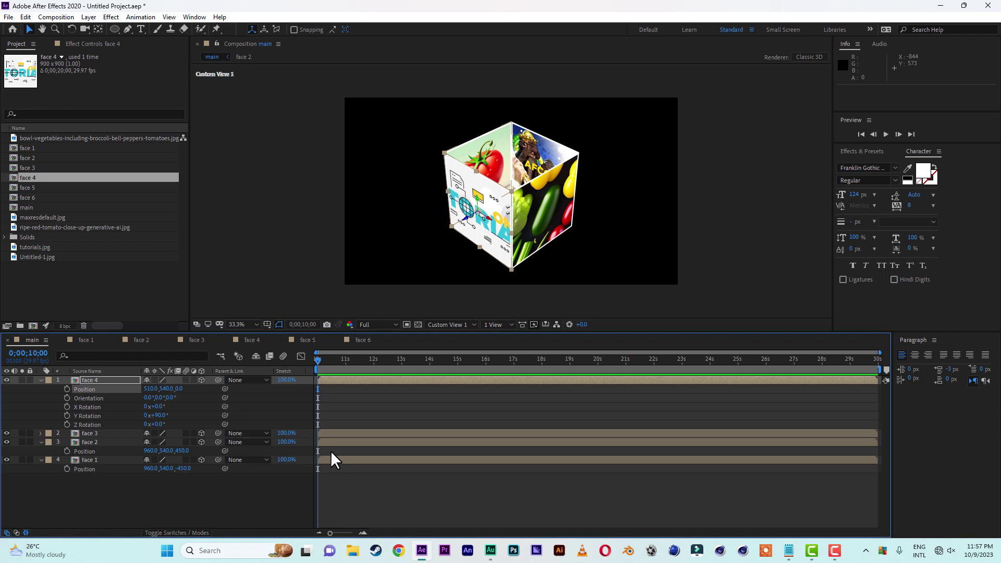
left_click(41, 380)
left_click(40, 398)
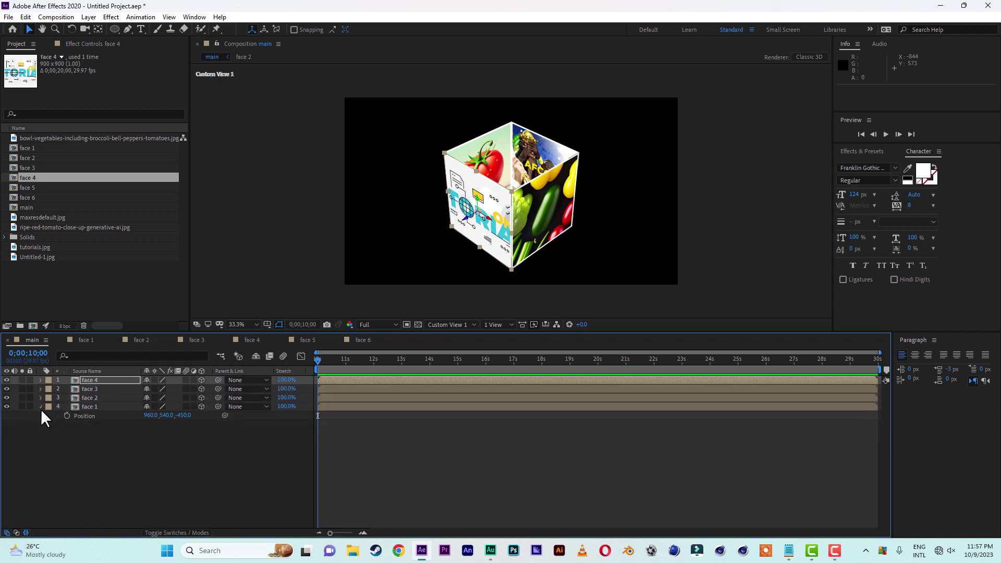
left_click(41, 407)
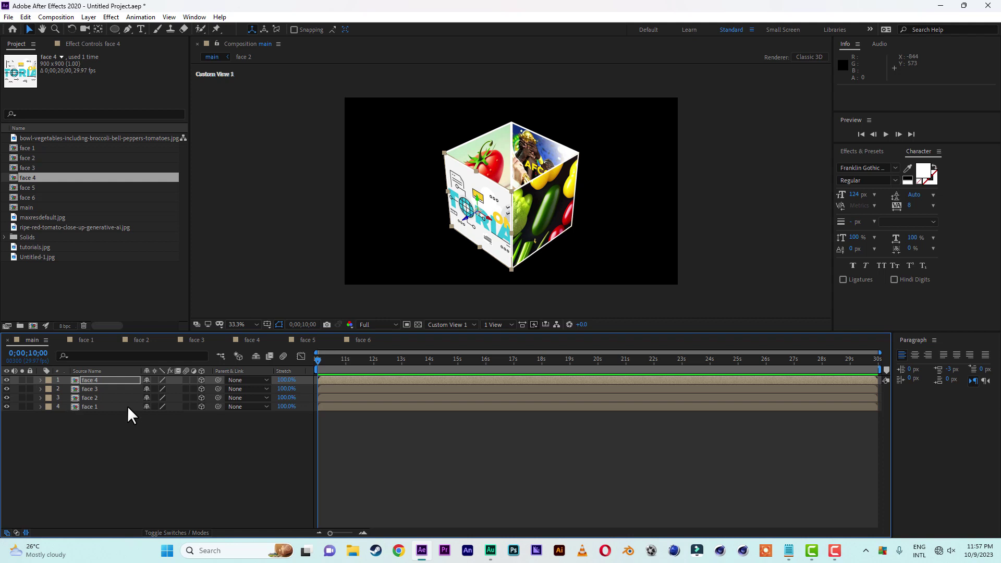
Add face 5 above face 4 in main as a 3D layer and set its X Rotation to 90°
left_click(30, 187)
left_click_drag(29, 189, 76, 377)
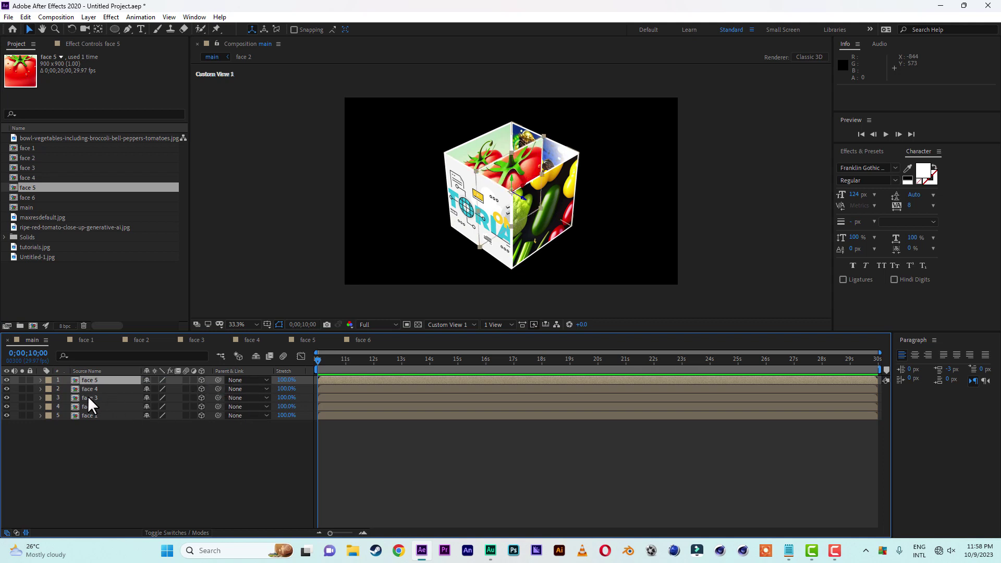
key("r")
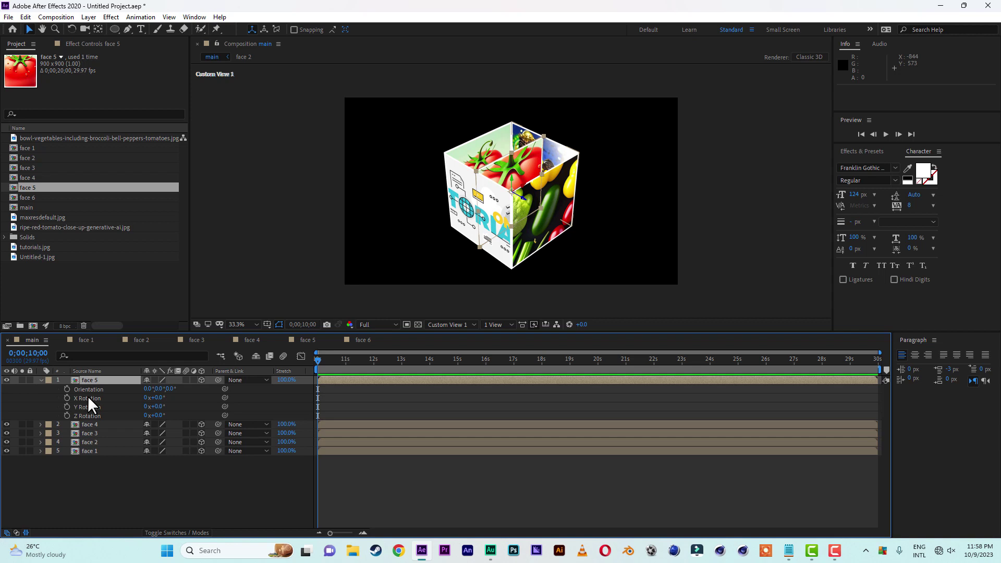
key("shift+p")
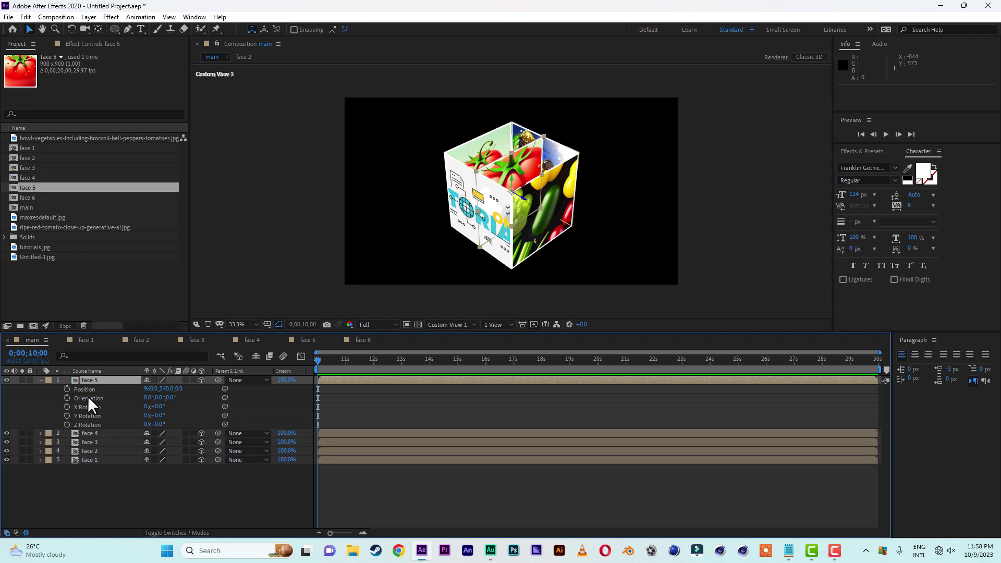
left_click(159, 407)
type("90")
key("Return")
left_click(168, 496)
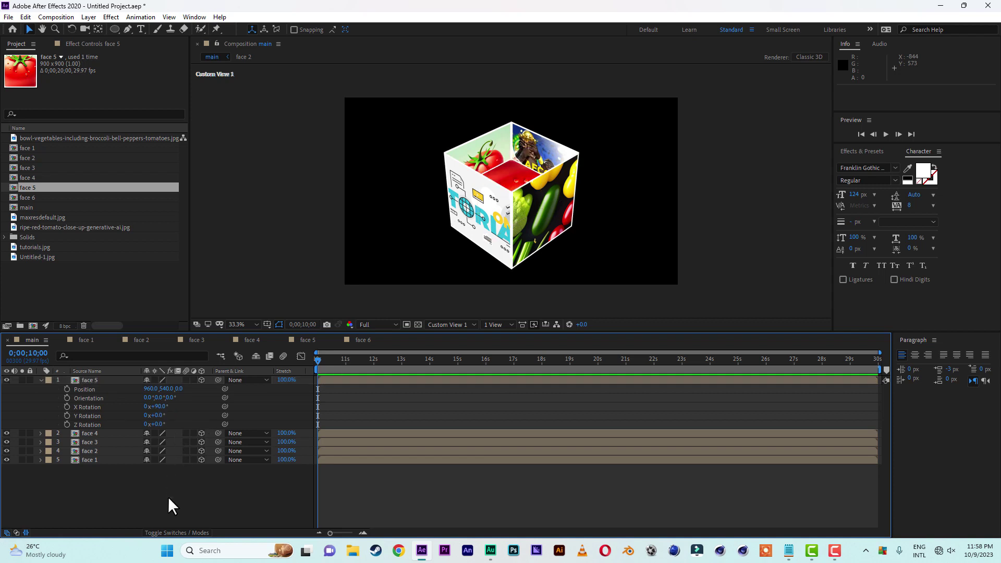
Set the face 5 layer's Y position to 990 and collapse its properties
left_click(99, 380)
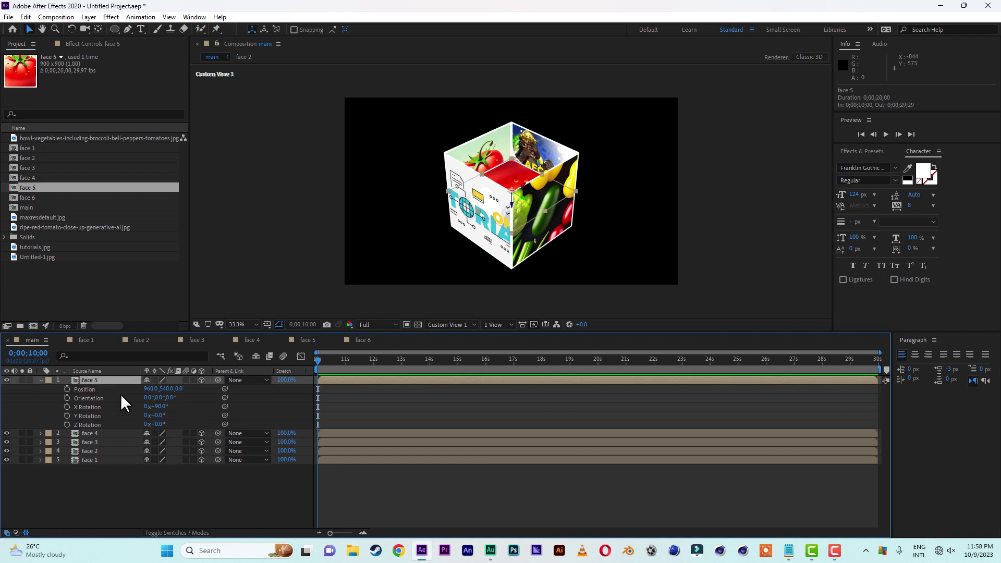
left_click(166, 390)
left_click(166, 389)
type("990")
key("Return")
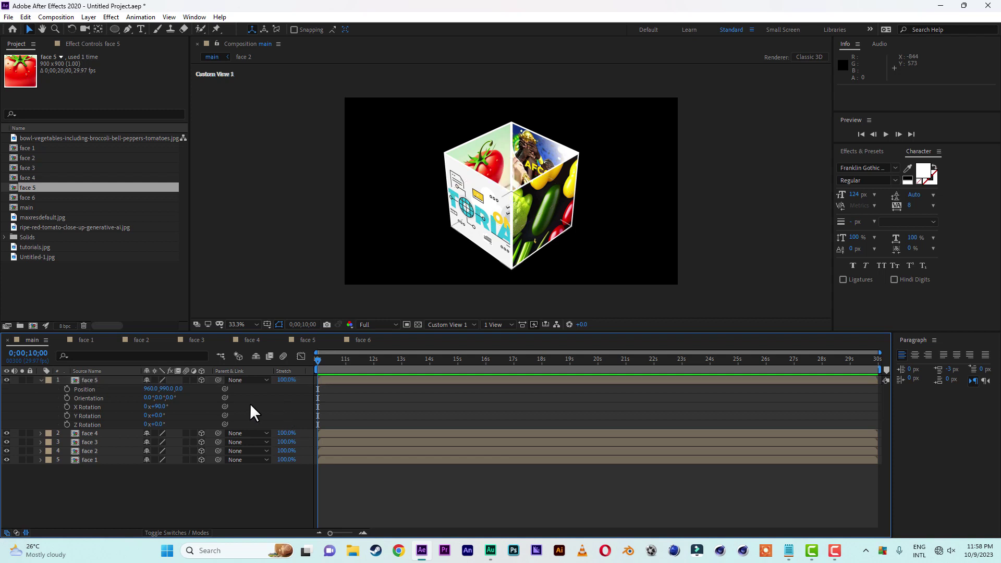
left_click(83, 380)
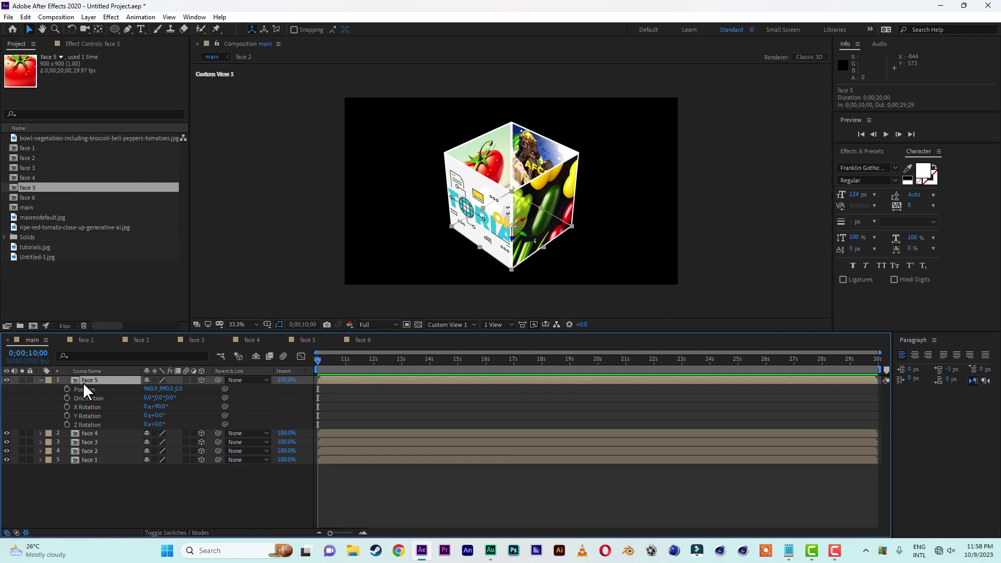
left_click(42, 380)
Add face 6 above face 5 in main as a 3D layer and set its X Rotation to 90°
left_click(31, 197)
left_click_drag(31, 198, 68, 380)
left_click(201, 380)
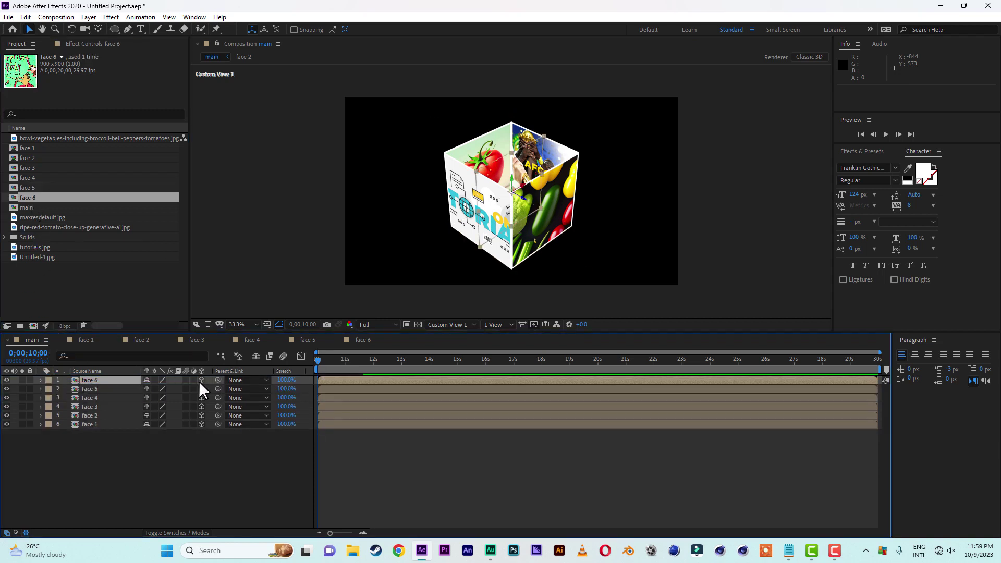
key("p")
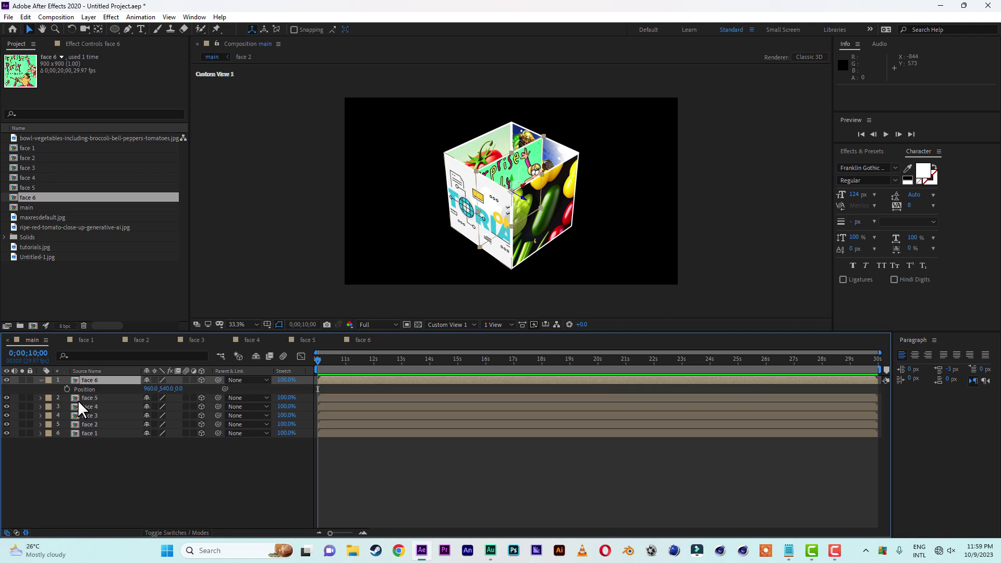
key("shift+r")
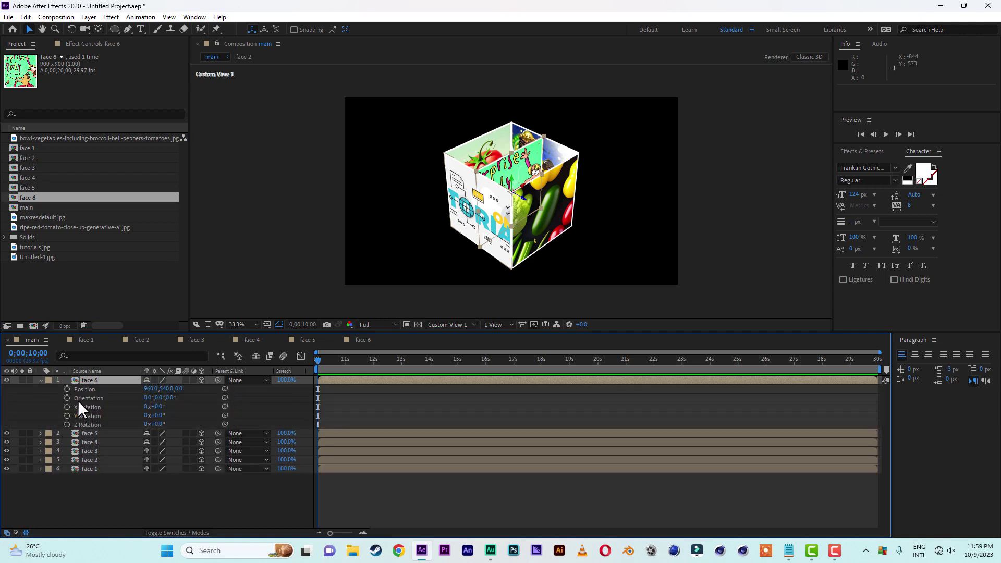
left_click(157, 407)
type("90")
key("Return")
left_click(264, 407)
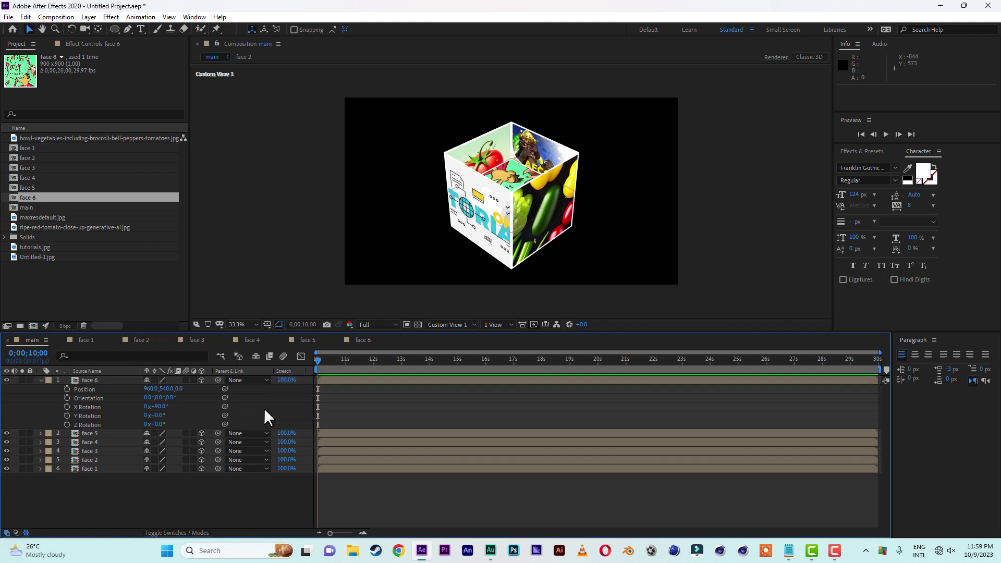
Set the face 6 layer's Y position to 90 and collapse its properties
left_click(165, 389)
type("90")
key("Return")
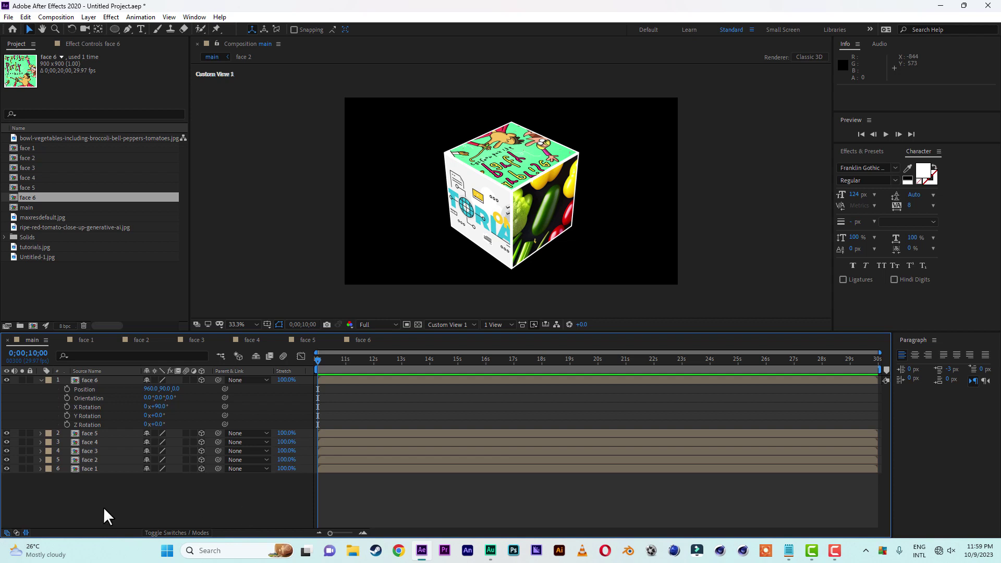
left_click(42, 380)
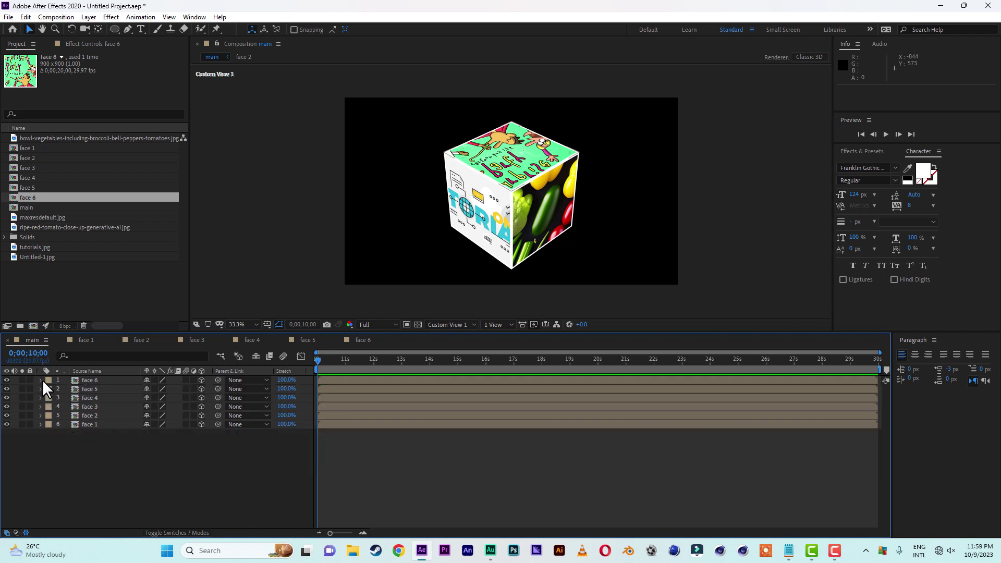
Switch the main composition's 3D view to Active Camera and add a new null object above the face layers
left_click(458, 327)
left_click(455, 337)
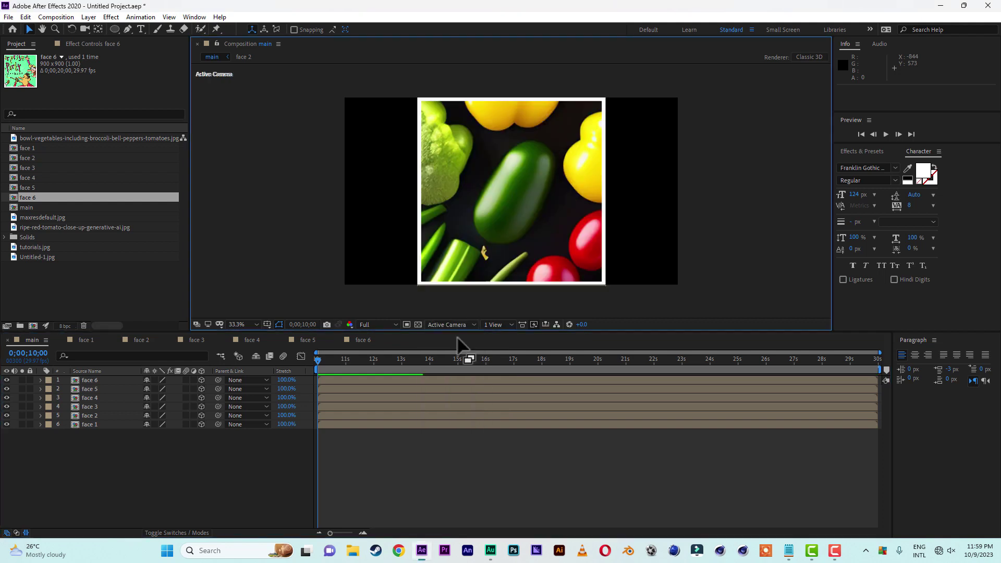
right_click(152, 471)
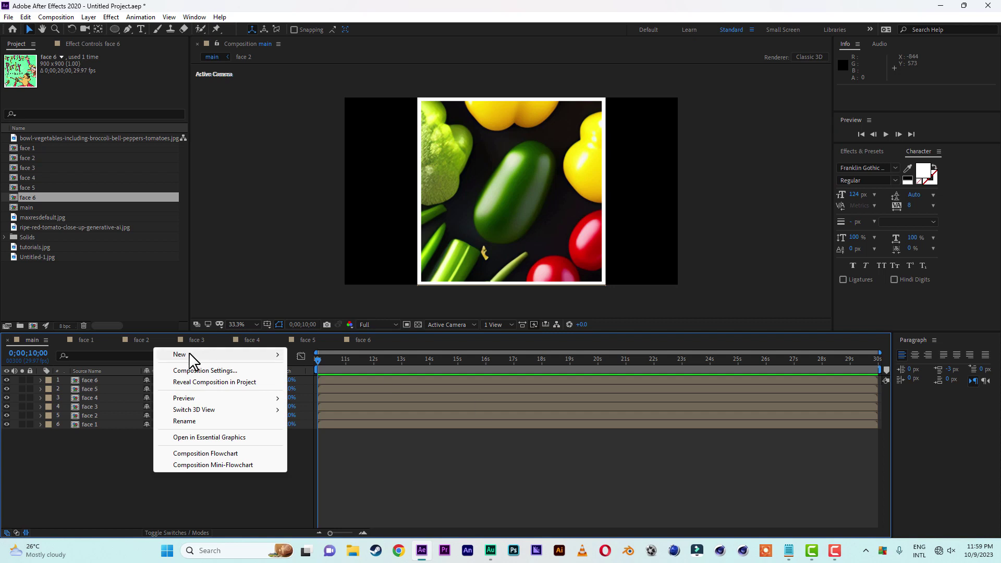
mouse_move(214, 357)
left_click(336, 416)
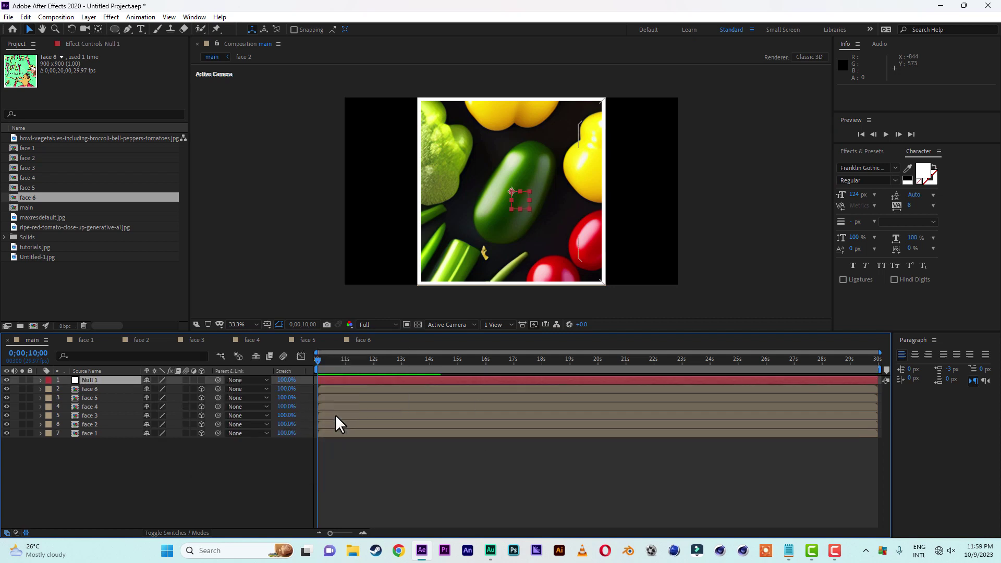
Rename the new null layer in the main composition as control
key("Return")
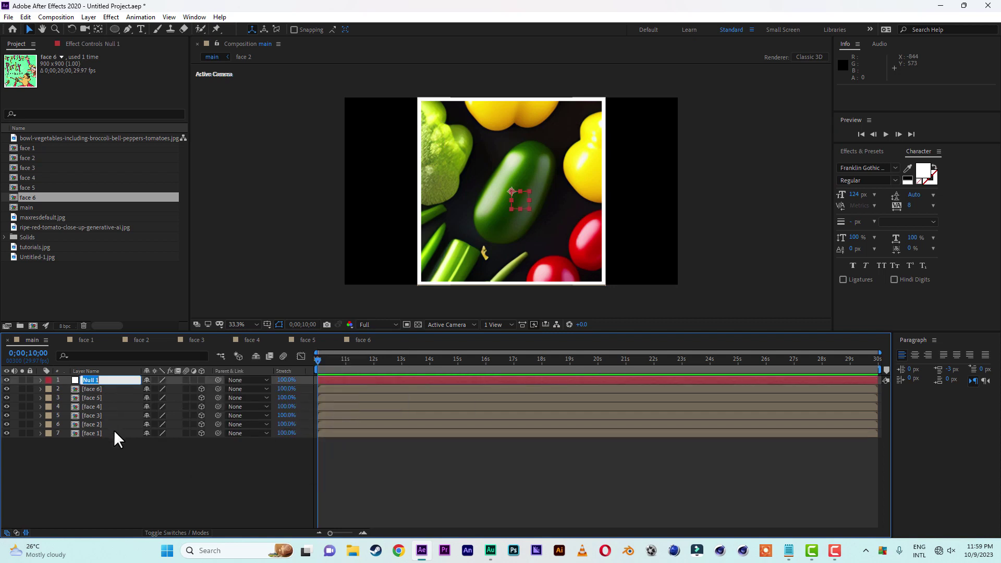
type("control")
left_click(129, 464)
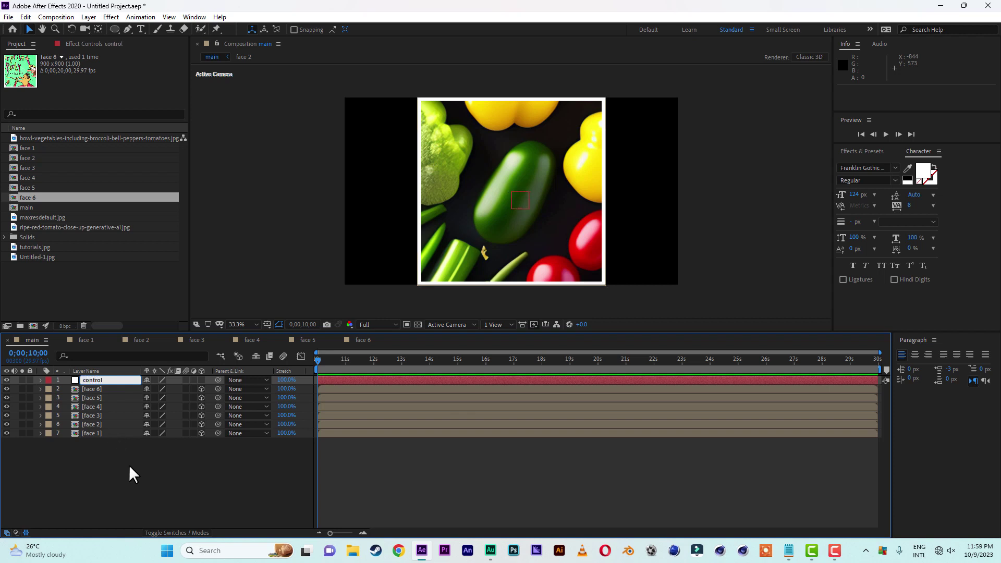
Make the control null a 3D layer and parent all six face layers to it
left_click(126, 380)
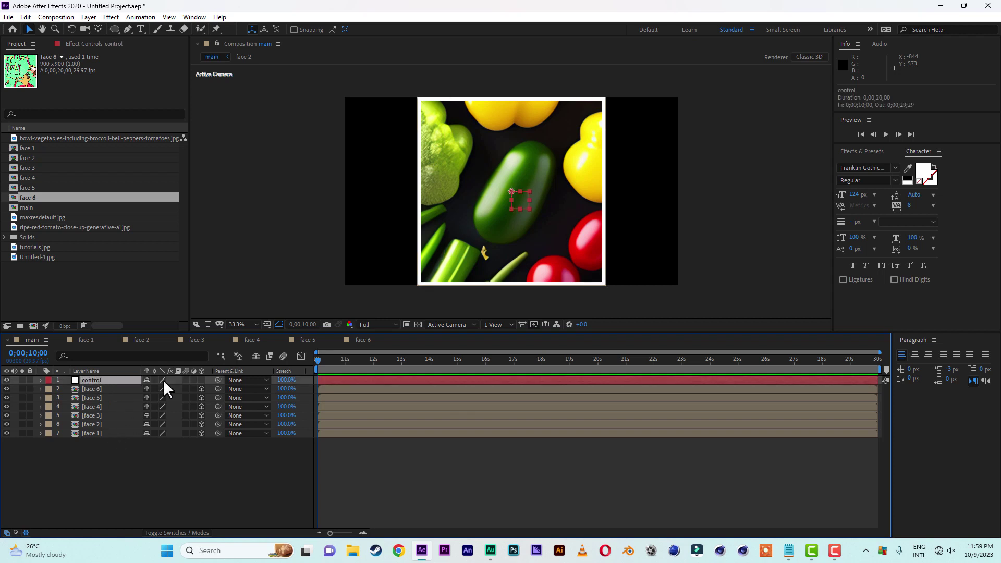
left_click(202, 380)
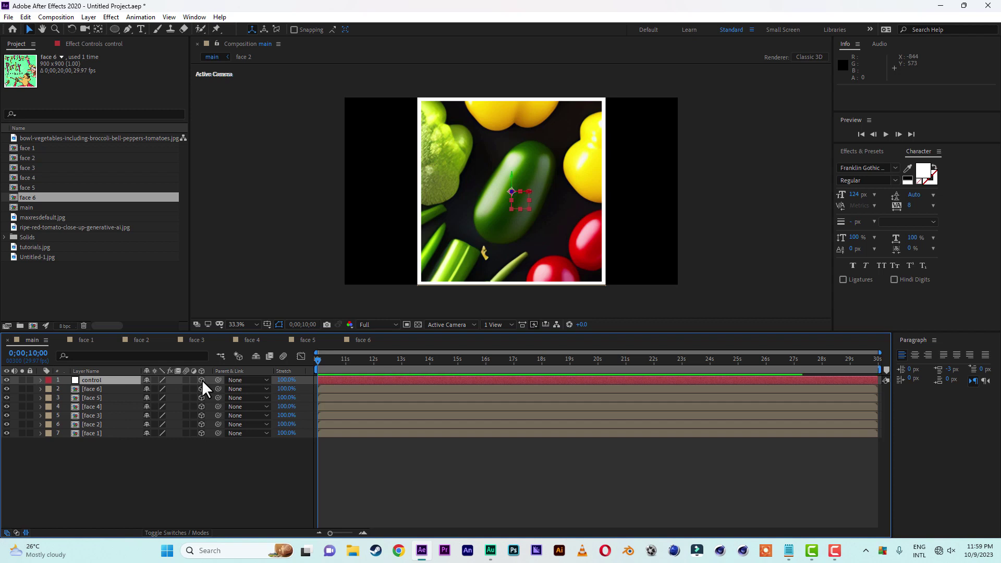
left_click_drag(89, 455, 92, 389)
left_click_drag(218, 389, 89, 379)
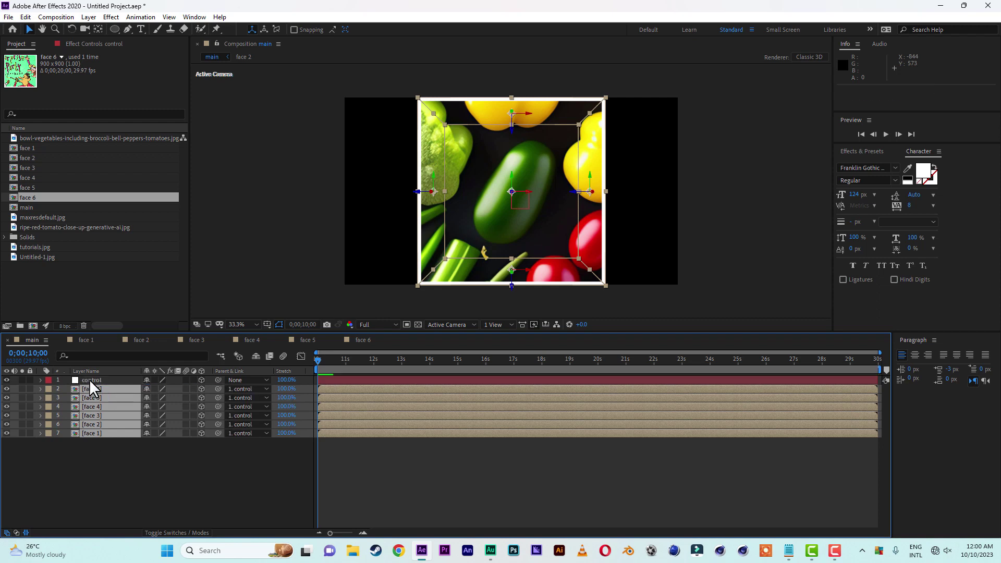
Test the cube's spin with the control null's Y Rotation, reset it to 0° and collapse the layer's properties
left_click(92, 378)
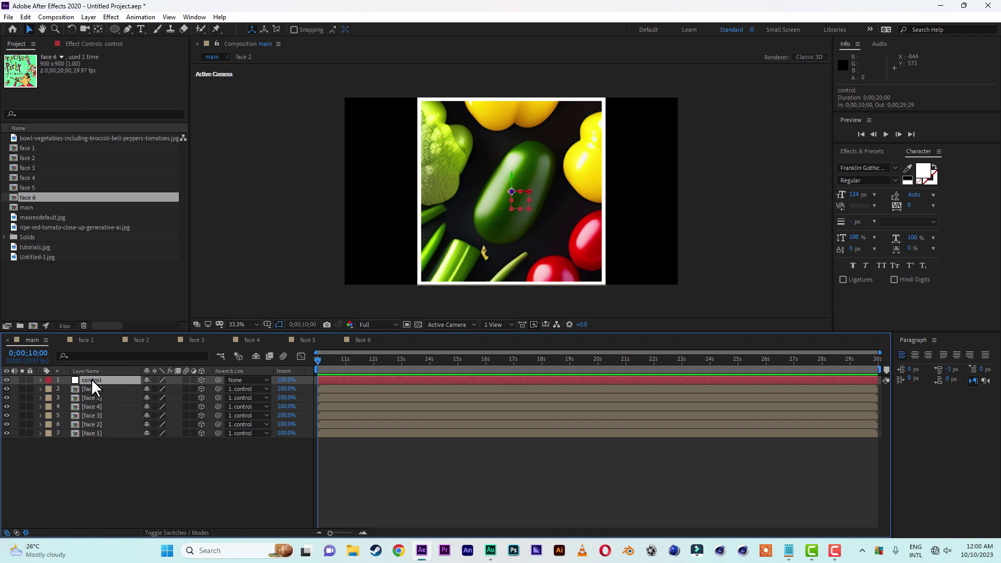
key("r")
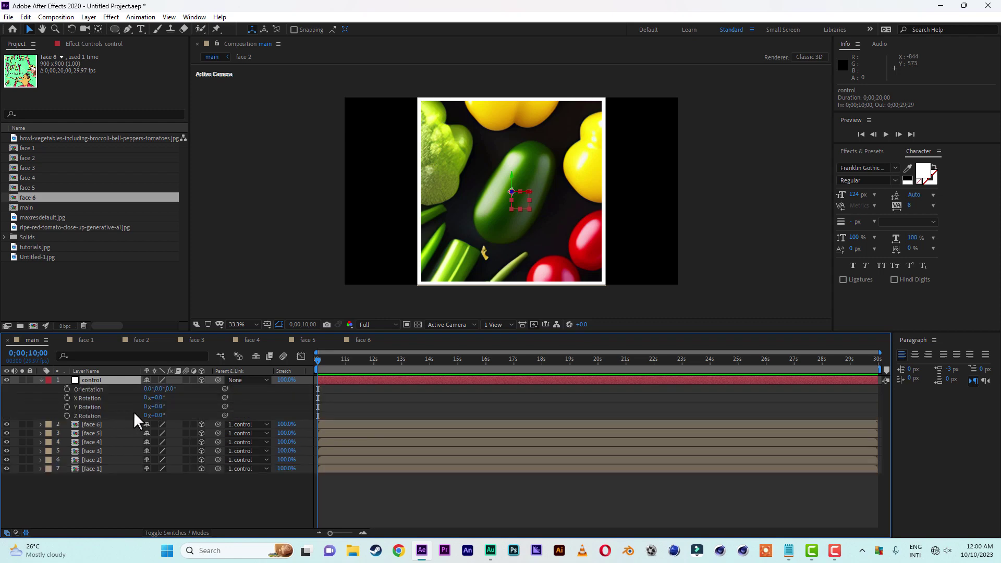
left_click_drag(158, 406, 181, 405)
left_click(163, 407)
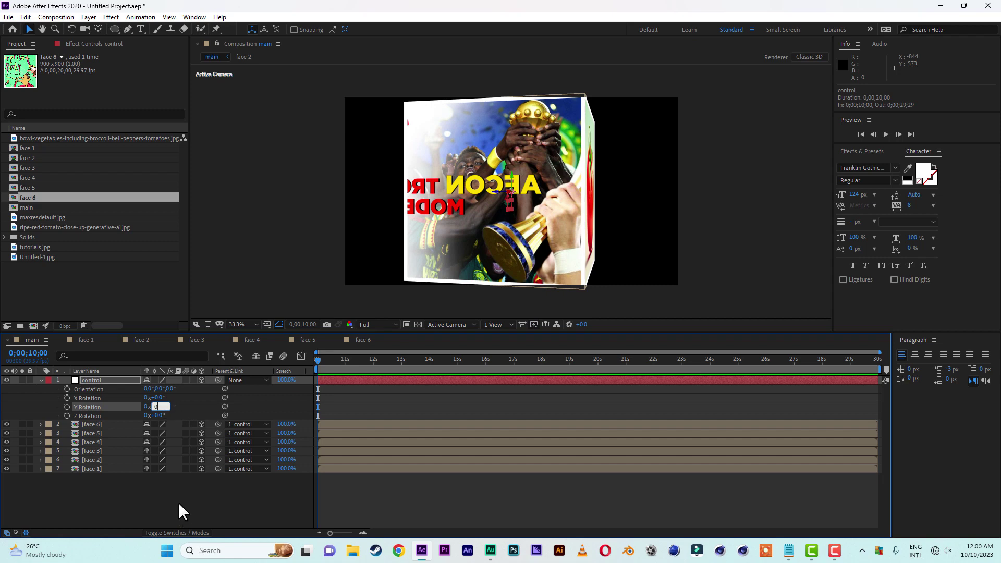
type("0")
left_click(176, 501)
left_click(41, 380)
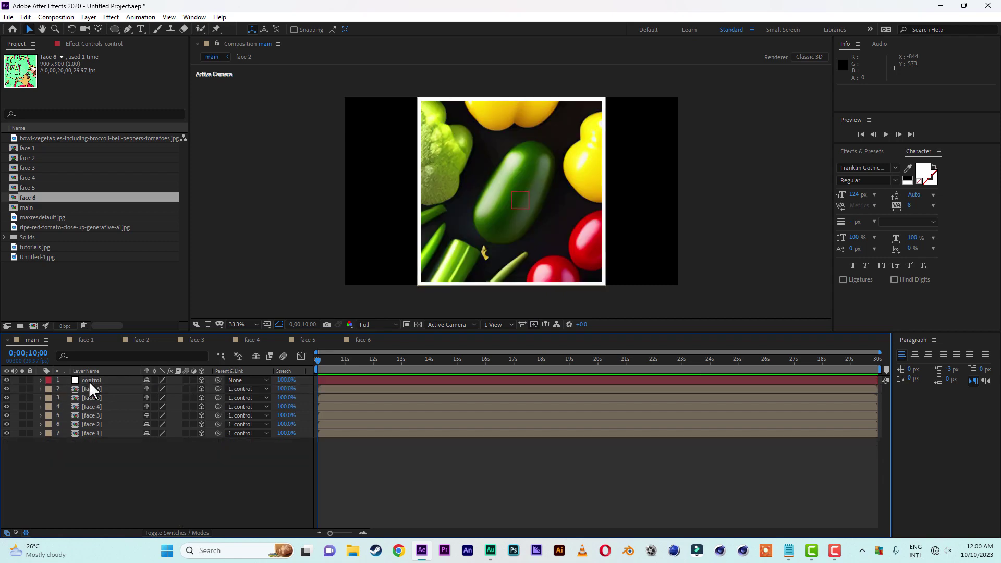
Find the Separate XYZ Position preset and apply it to the control null
left_click(89, 381)
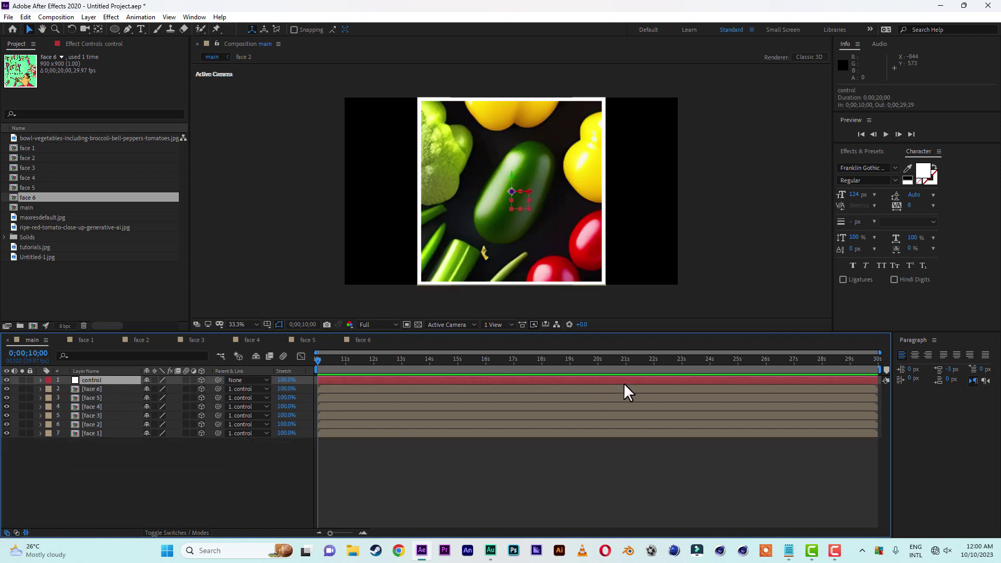
left_click(865, 154)
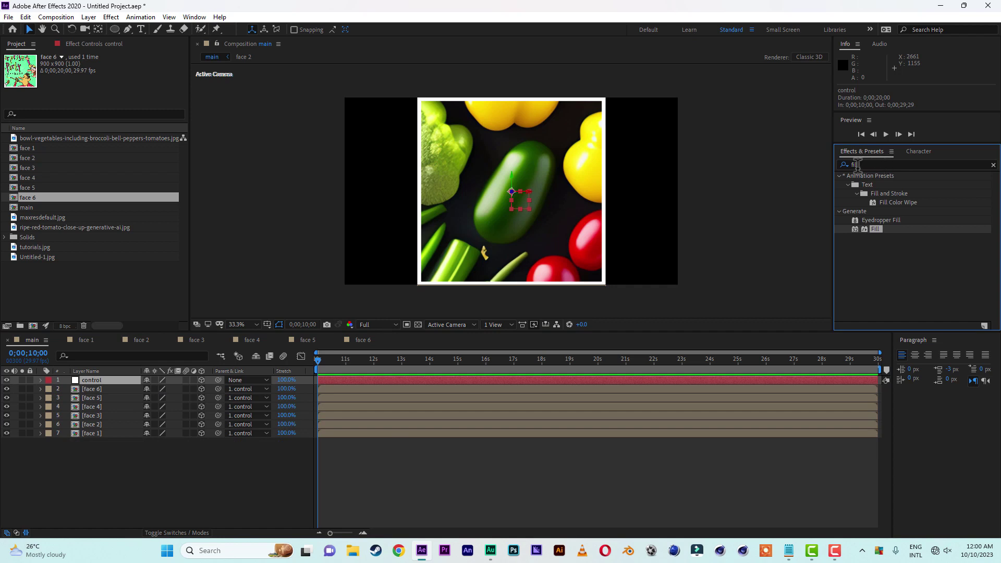
left_click(866, 164)
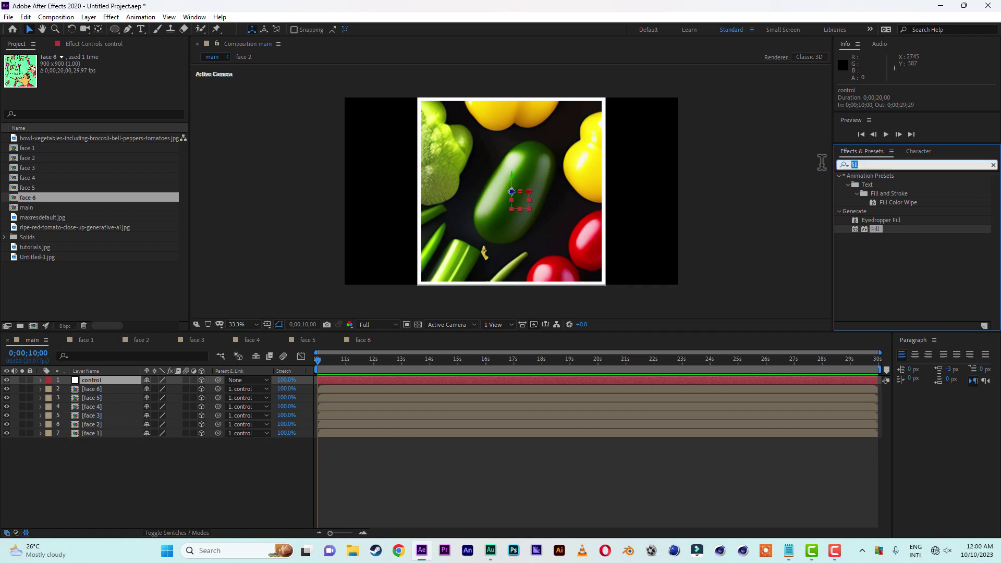
type("separ")
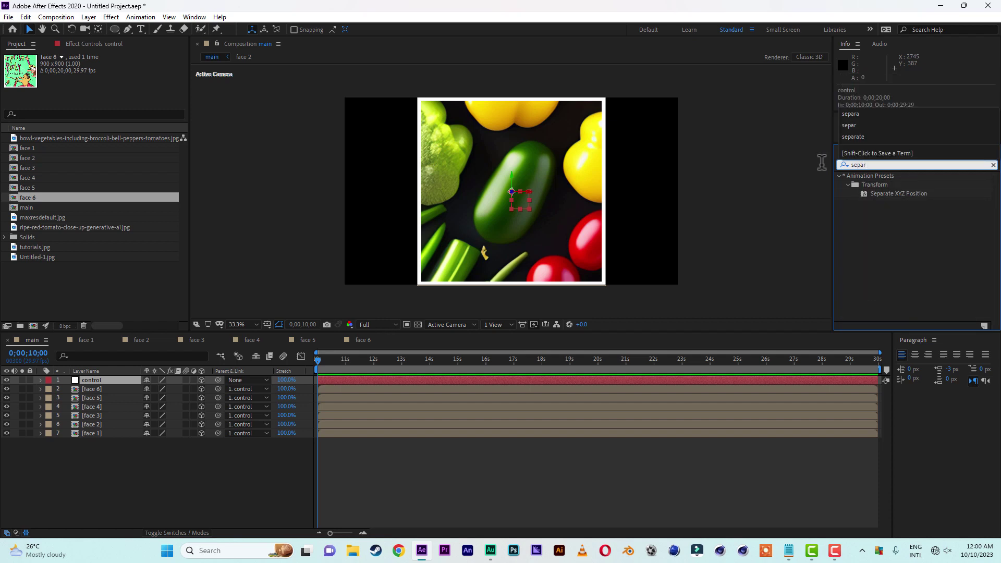
double_click(917, 193)
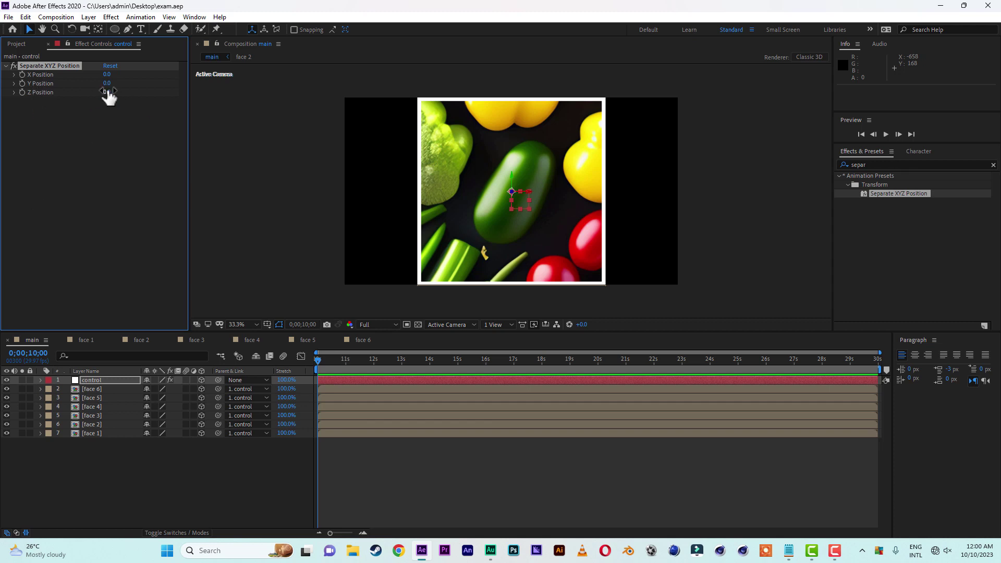
Set the control null's Separate XYZ Position effect to X Position -250 and Z Position 1000
left_click_drag(109, 92, 156, 91)
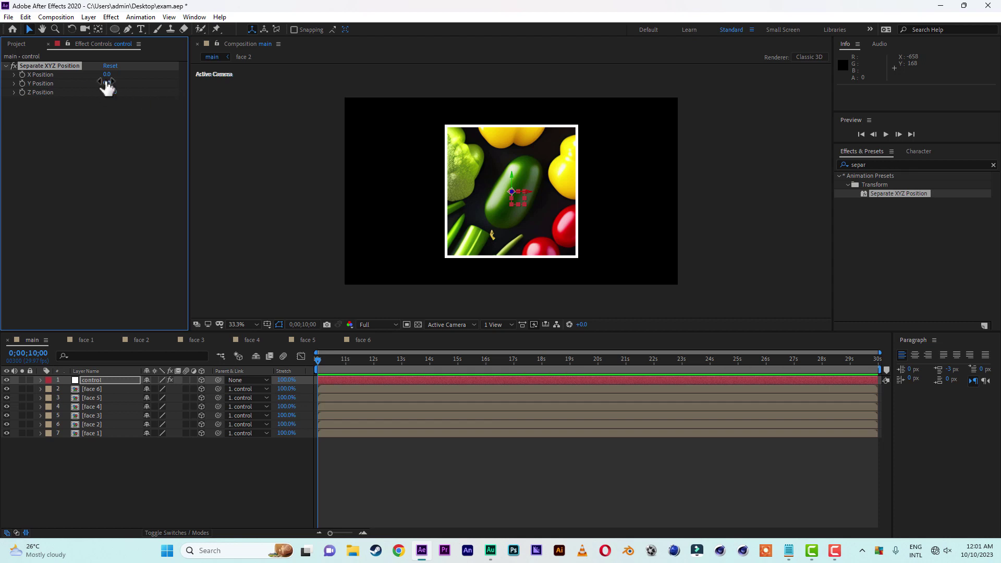
left_click_drag(107, 74, 95, 74)
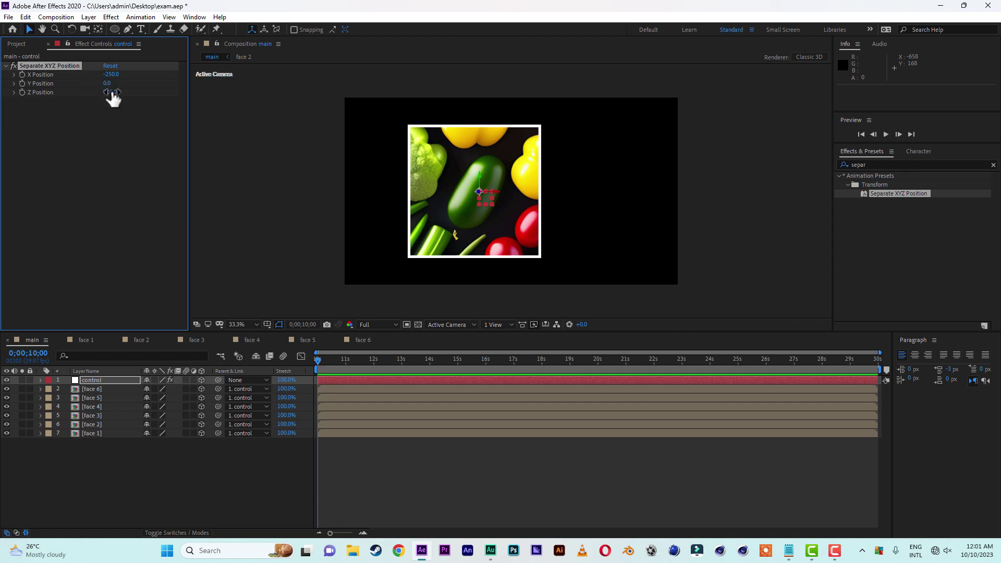
left_click_drag(111, 92, 146, 92)
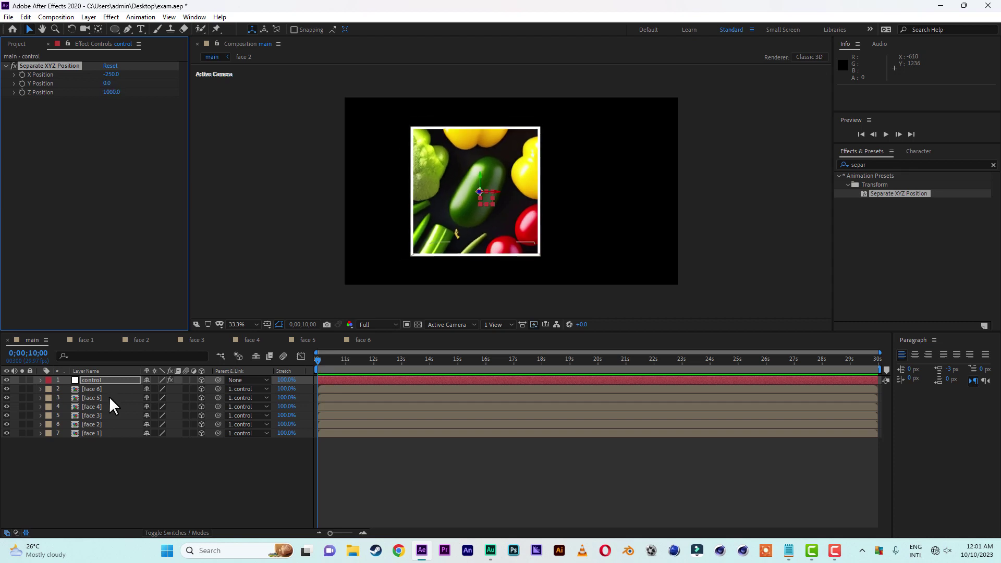
Reveal the control null's rotation and Separate XYZ Position properties and add a Z Position keyframe at 0;00;12;00
key("r")
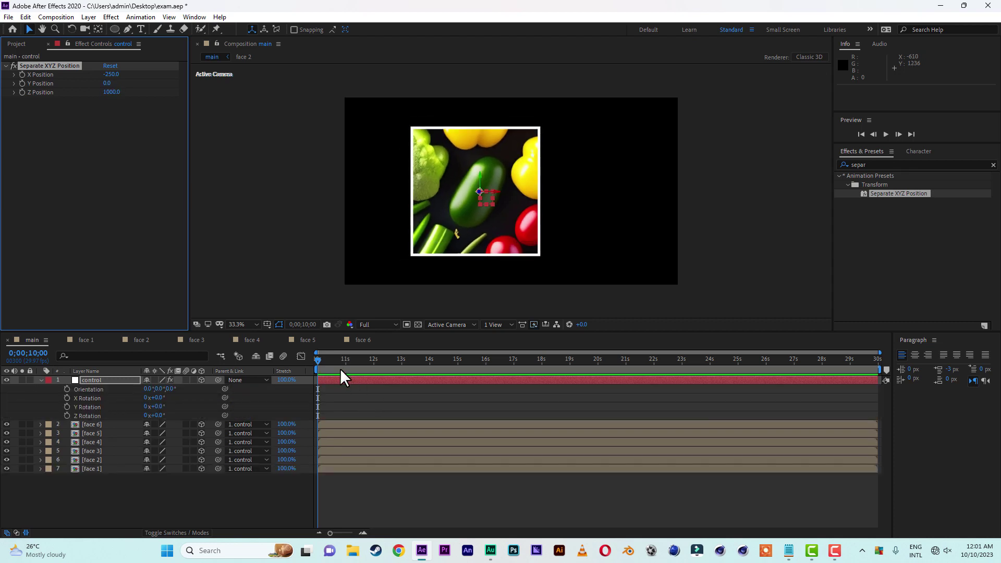
left_click_drag(320, 361, 375, 361)
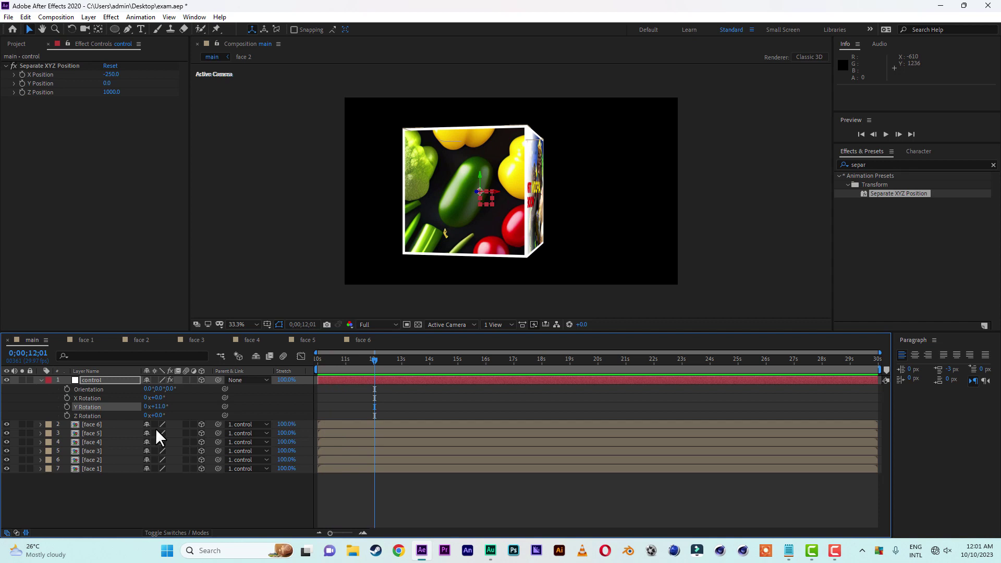
key("shift+e")
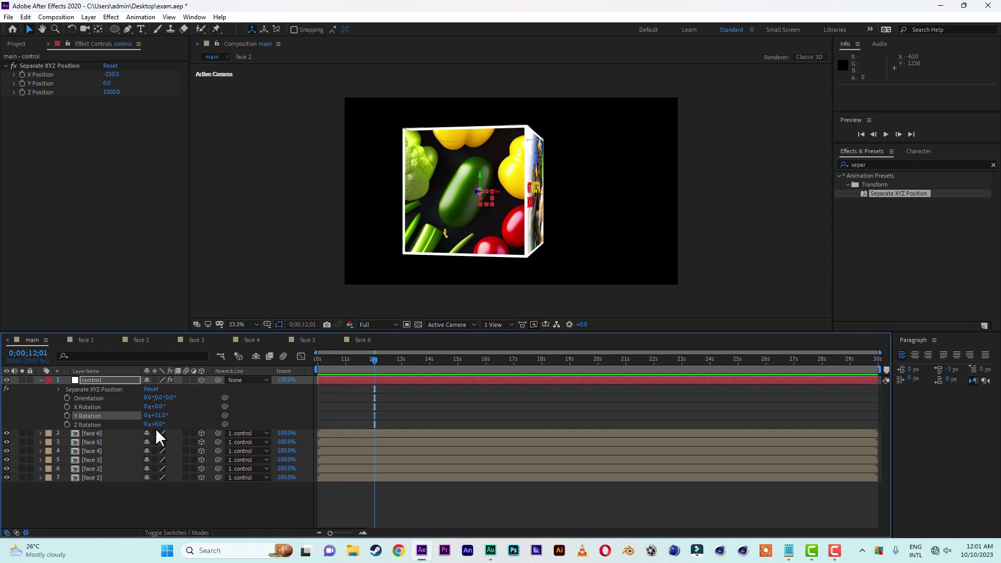
left_click(59, 388)
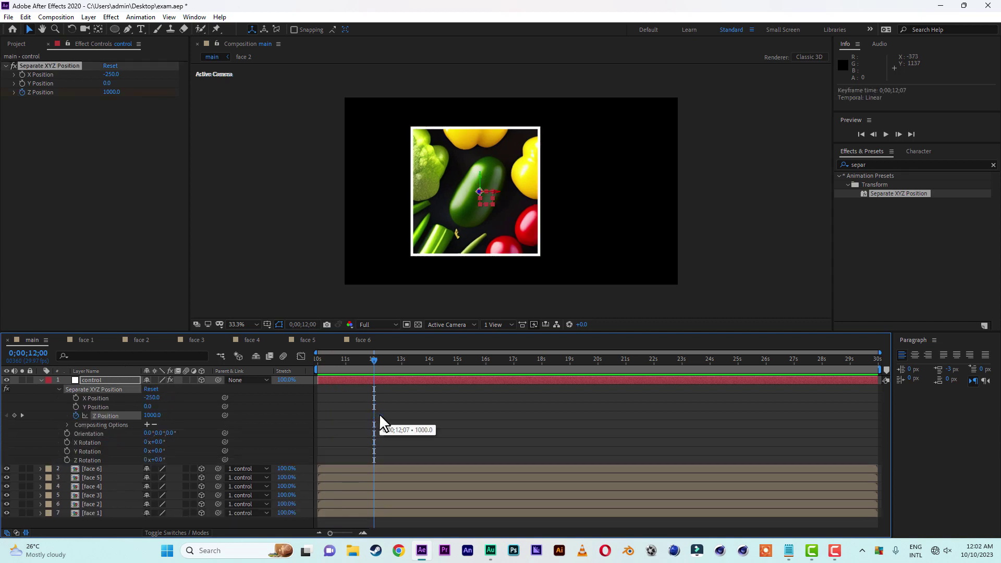
left_click(74, 416)
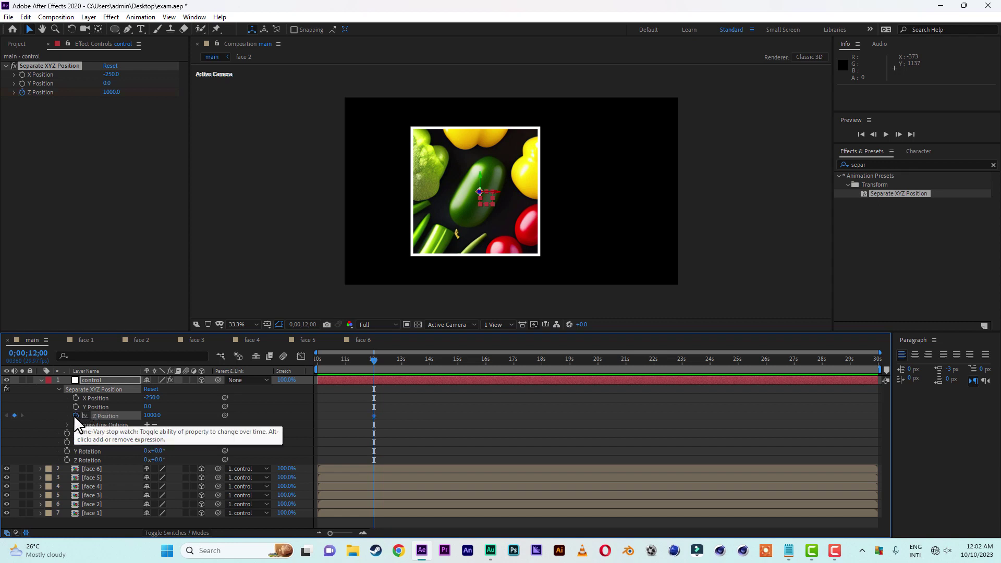
Add a starting Z Position keyframe of -4990 on the control null at 0;00;10;00
left_click_drag(374, 363, 298, 361)
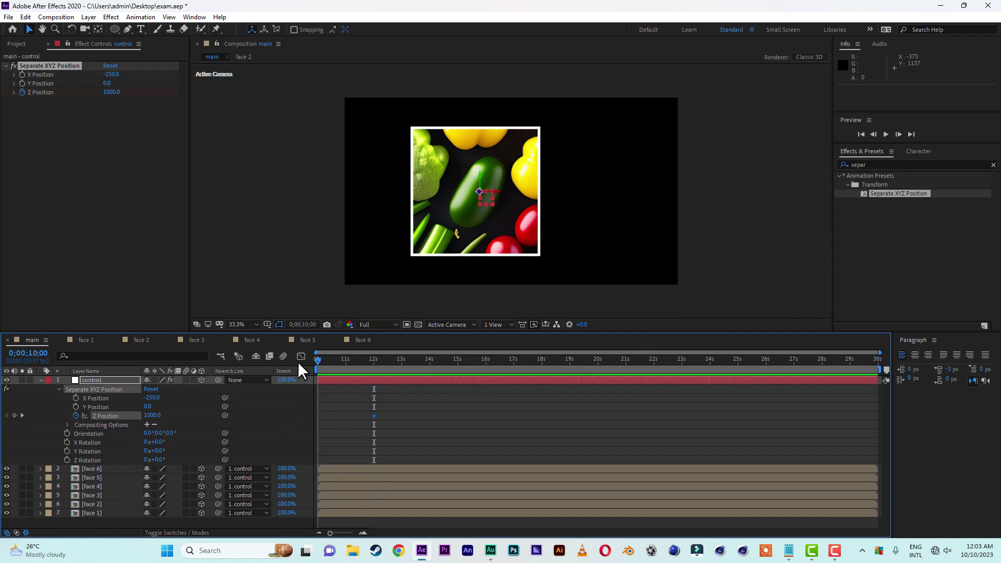
left_click_drag(152, 415, 4, 418)
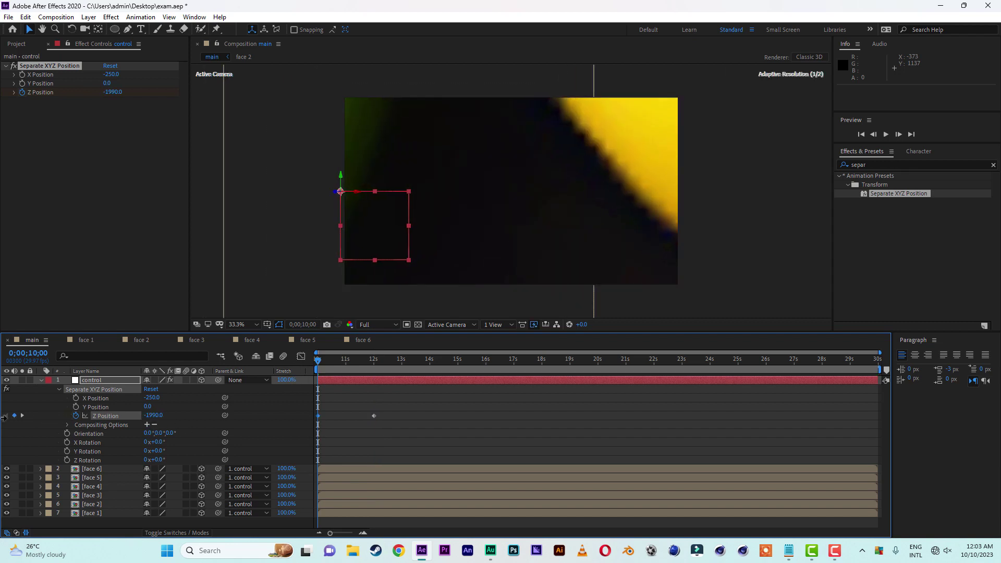
left_click_drag(154, 420, 4, 418)
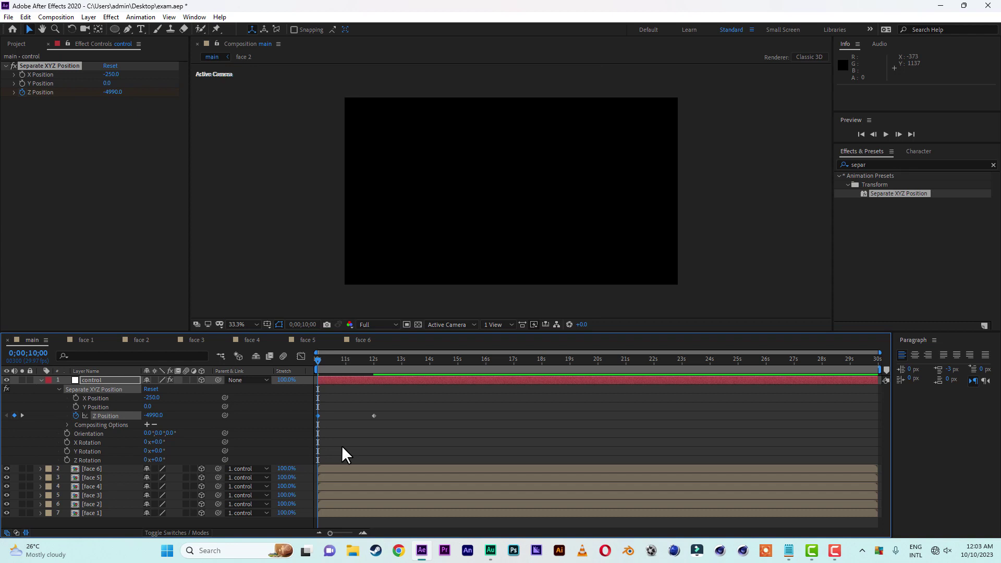
Play back the cube's Z Position animation from 0;00;10;00 to check its speed
key("space")
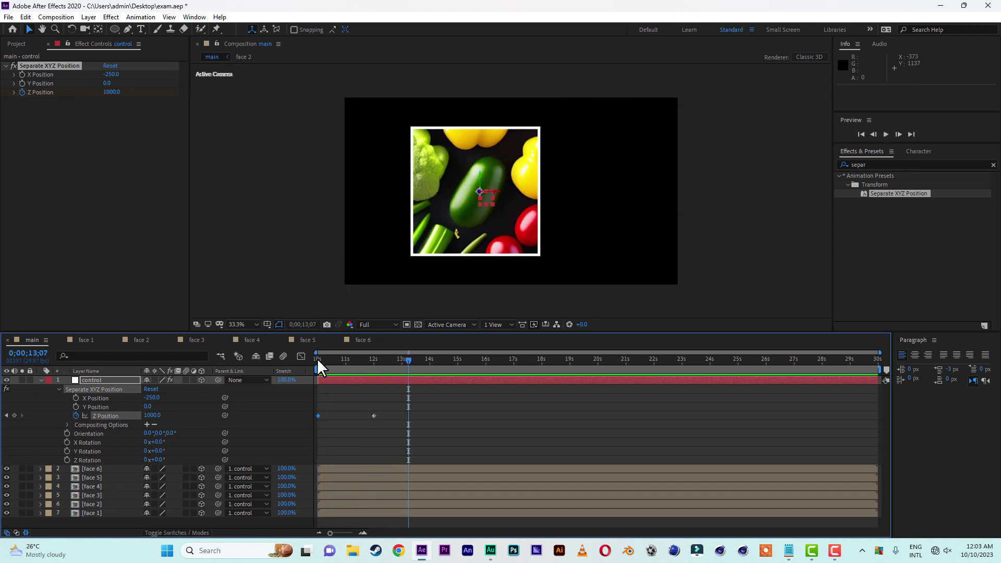
left_click(317, 358)
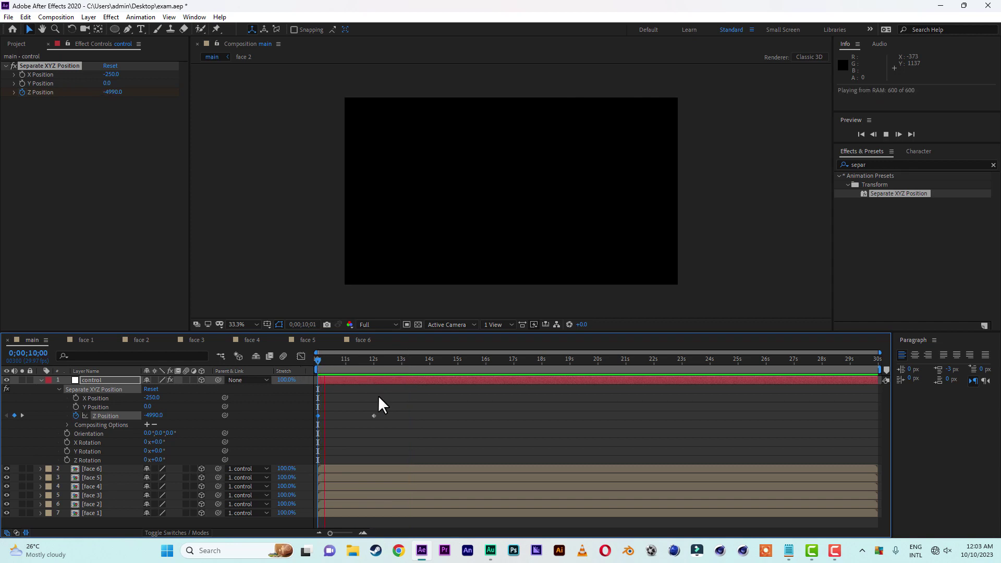
key("space")
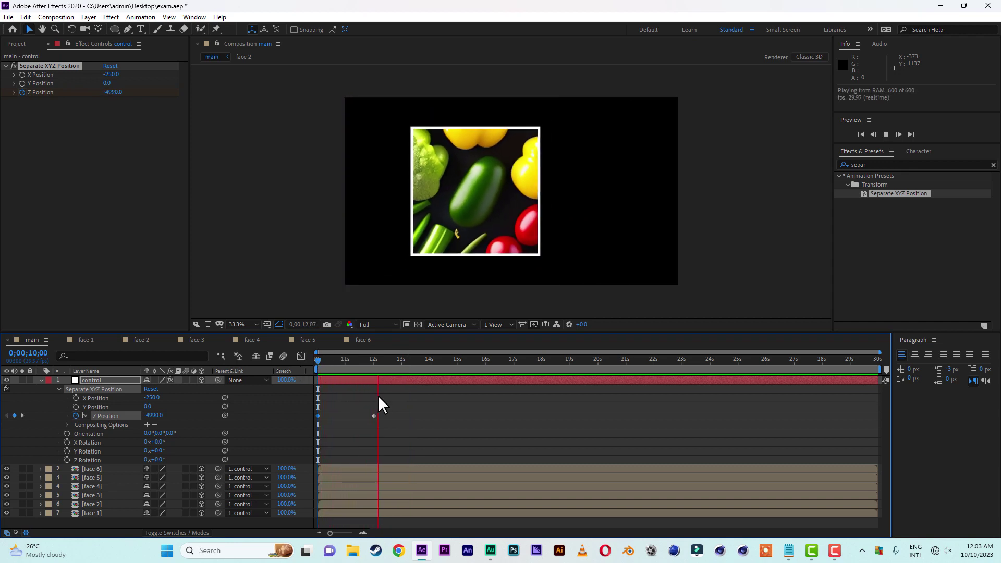
Retime the control null's second Z Position keyframe to 0;00;11;12, previewing the faster entrance
left_click_drag(374, 416, 349, 415)
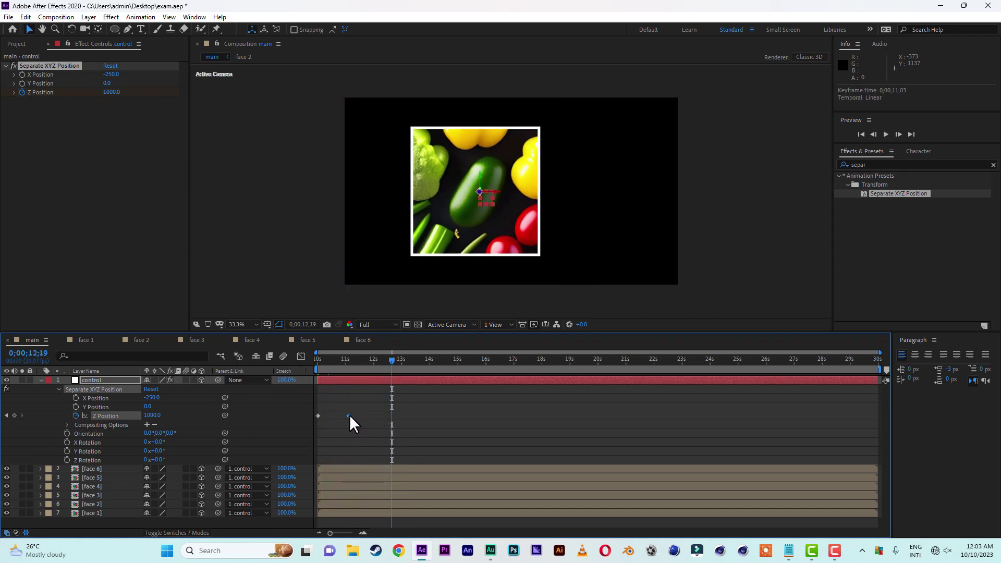
left_click_drag(881, 353, 636, 353)
left_click(317, 359)
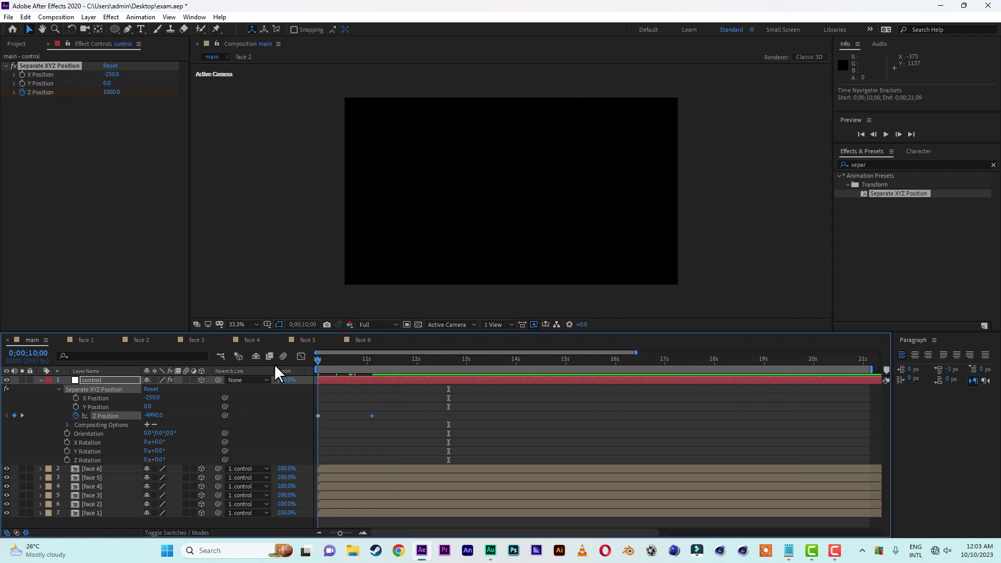
key("space")
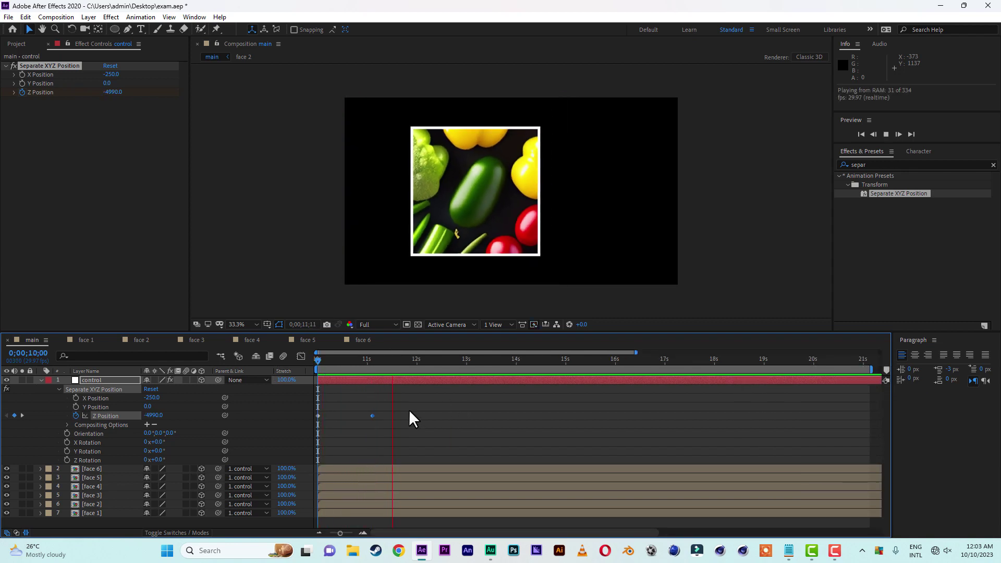
key("space")
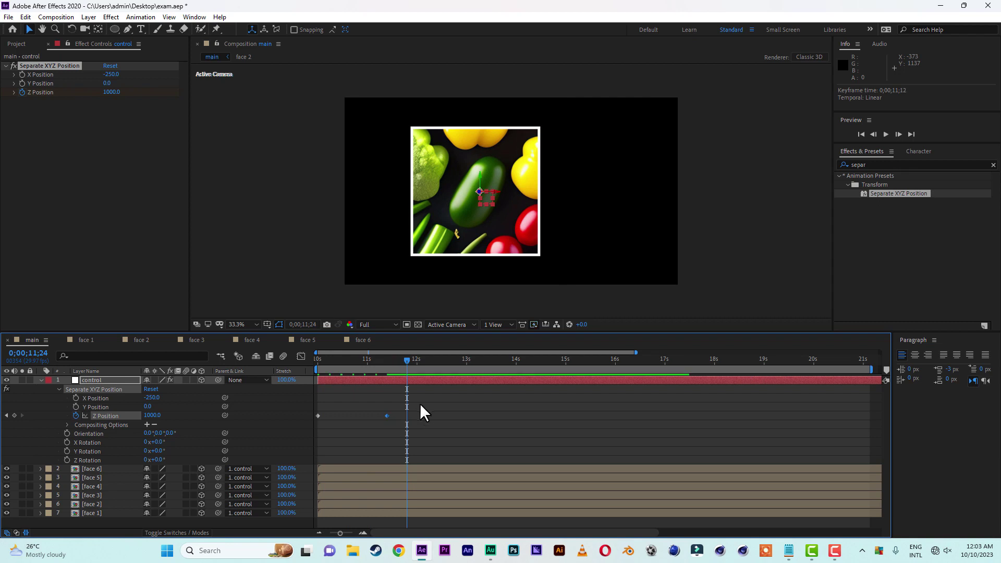
Apply Easy Ease to both Z Position keyframes of the control null
left_click_drag(428, 399, 300, 438)
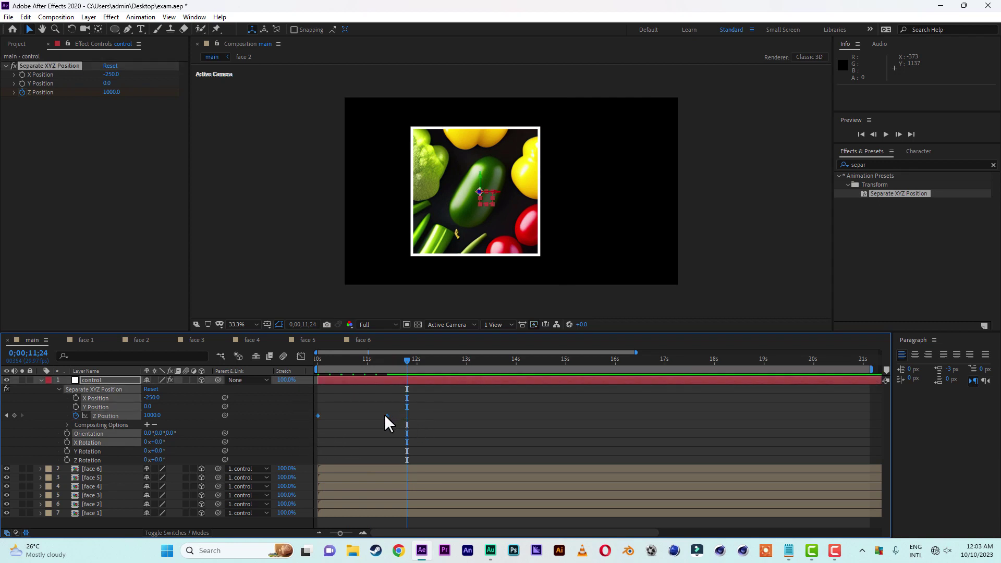
right_click(386, 415)
mouse_move(463, 409)
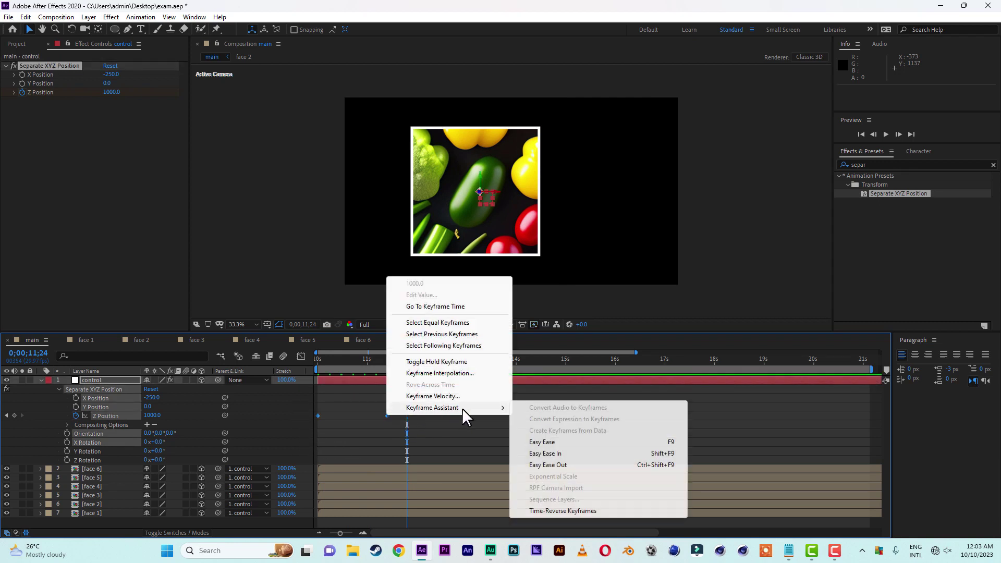
left_click(550, 441)
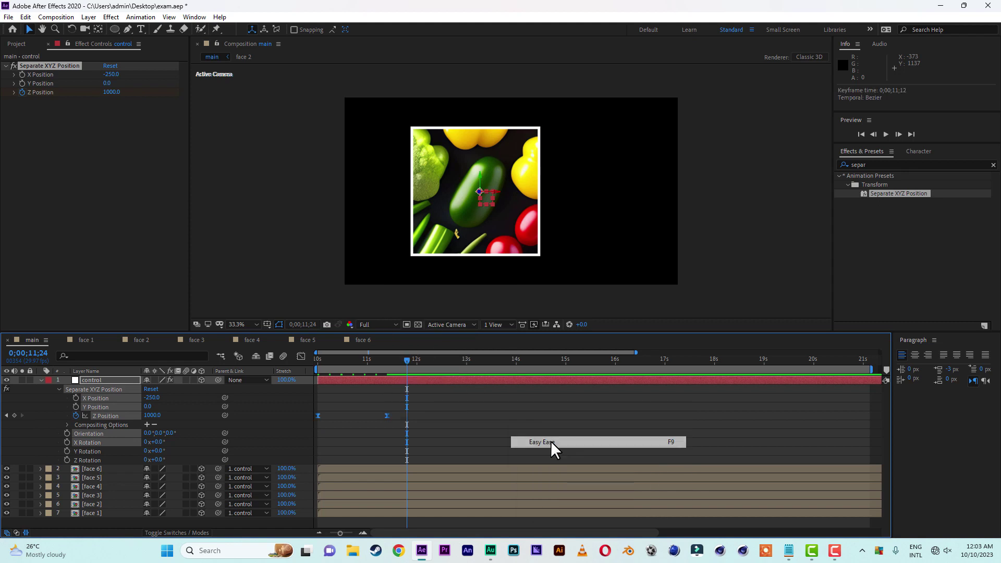
Lengthen the ease handle of the control null's second Z Position keyframe in the speed graph for a sharper, smoothly decelerating entrance
left_click(302, 356)
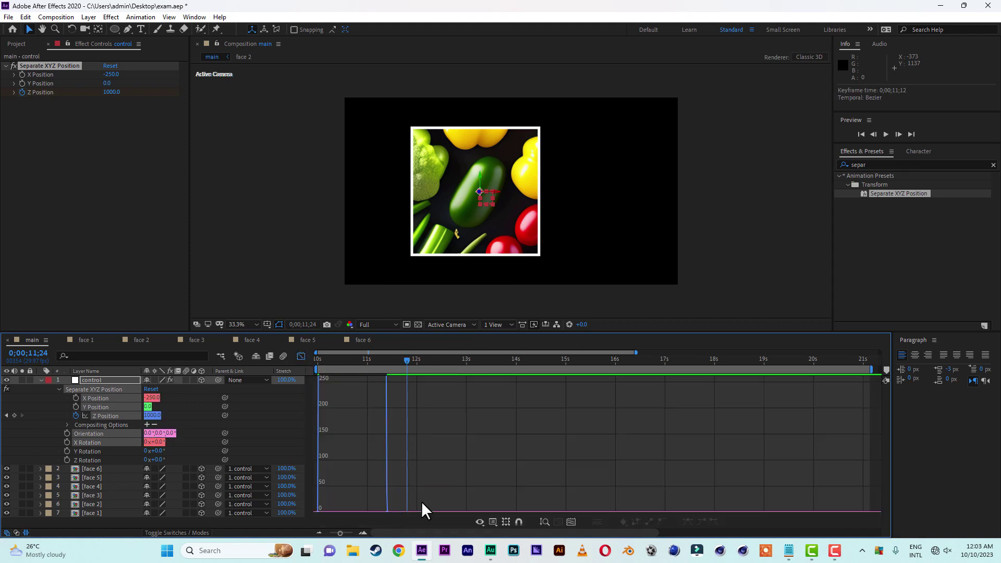
left_click_drag(421, 502, 348, 524)
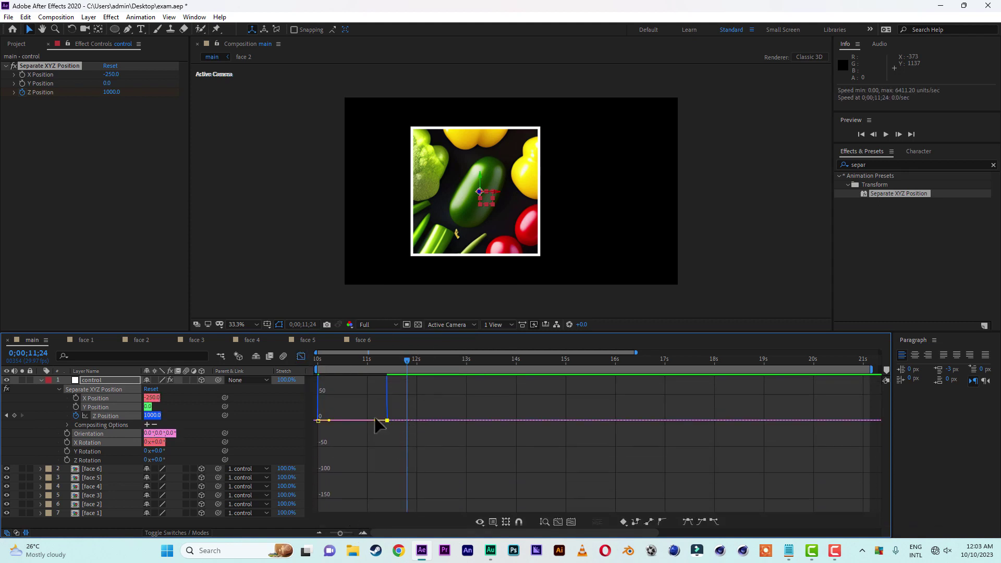
left_click_drag(375, 420, 281, 412)
left_click(302, 357)
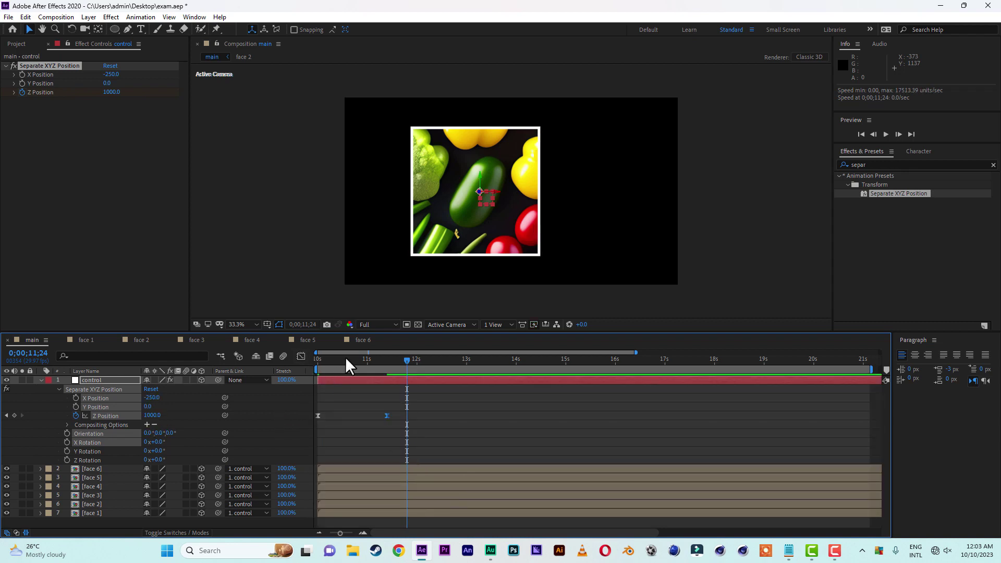
Play back the cube's entrance from 0;00;10;00 to check the adjusted easing
key("Home")
key("space")
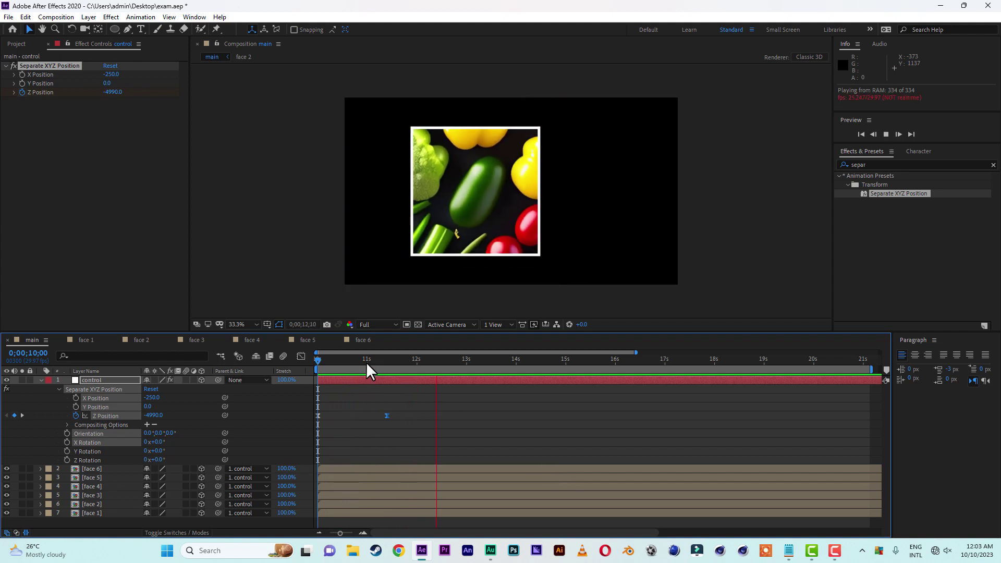
left_click_drag(366, 362, 317, 362)
key("space")
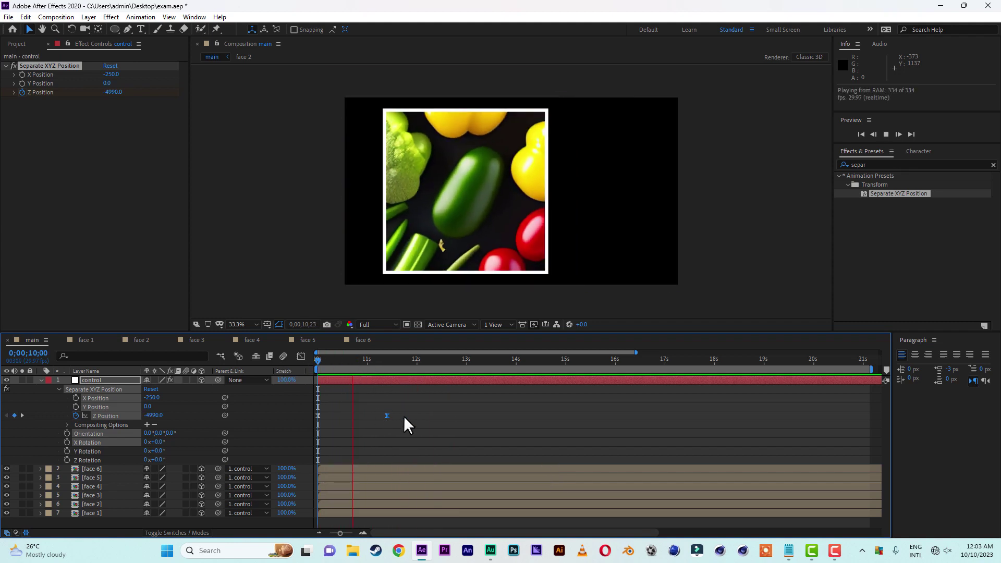
left_click(421, 360)
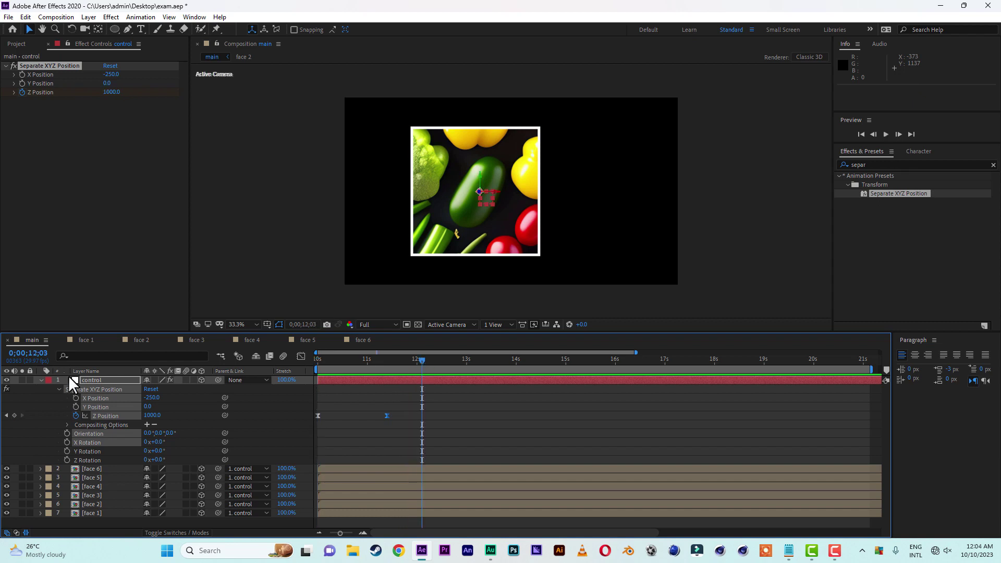
Keyframe the control null's Y Rotation from 0° at 0;00;11;12 to -14° at 0;00;13;29 and preview the slow turn
key("space")
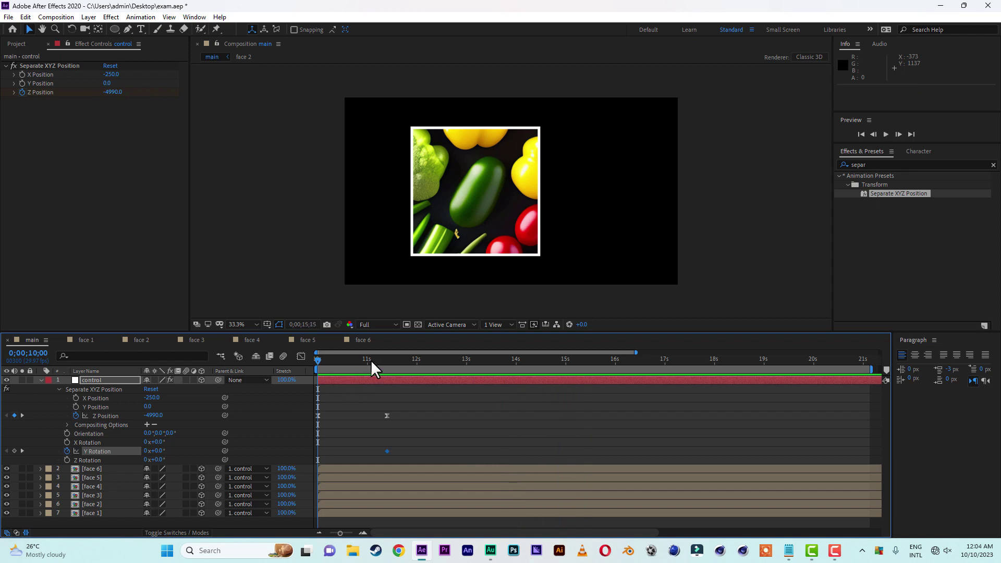
left_click_drag(371, 360, 514, 368)
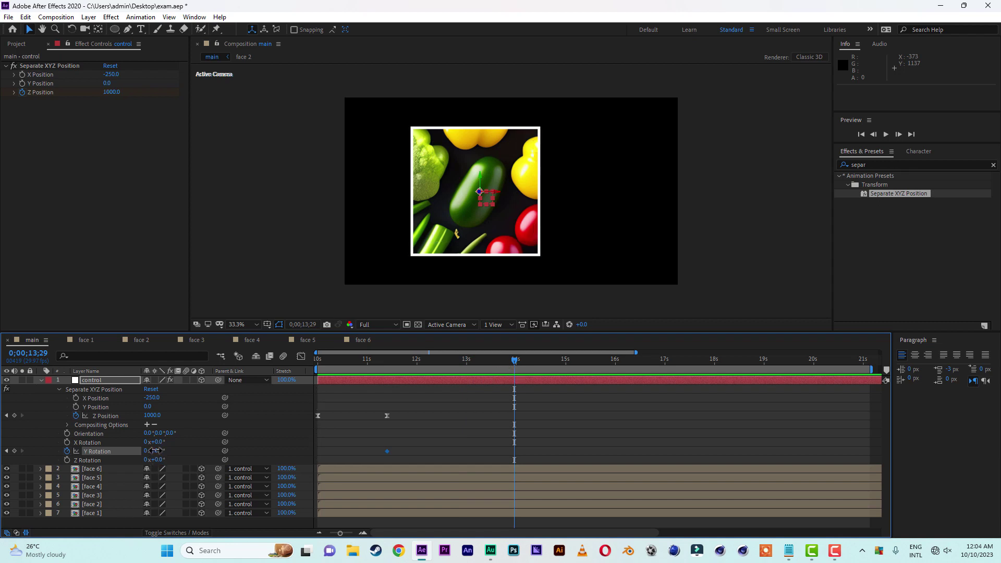
left_click_drag(154, 451, 148, 450)
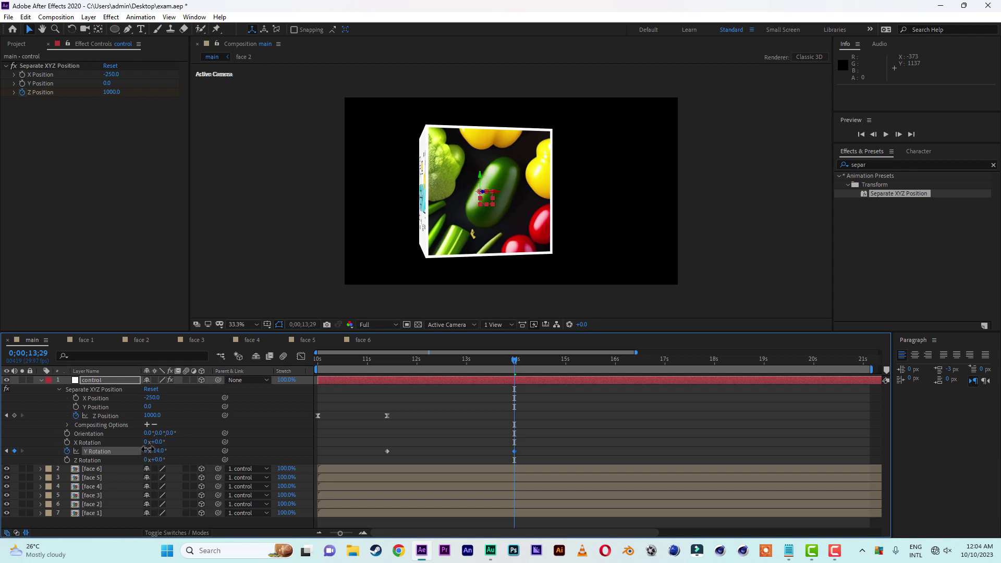
left_click_drag(148, 450, 148, 449)
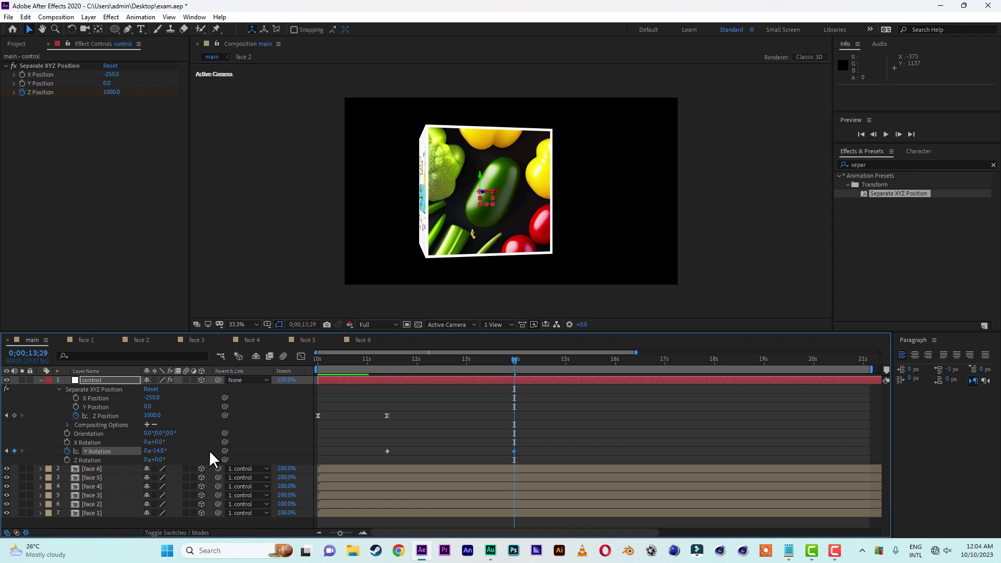
left_click(319, 360)
key("space")
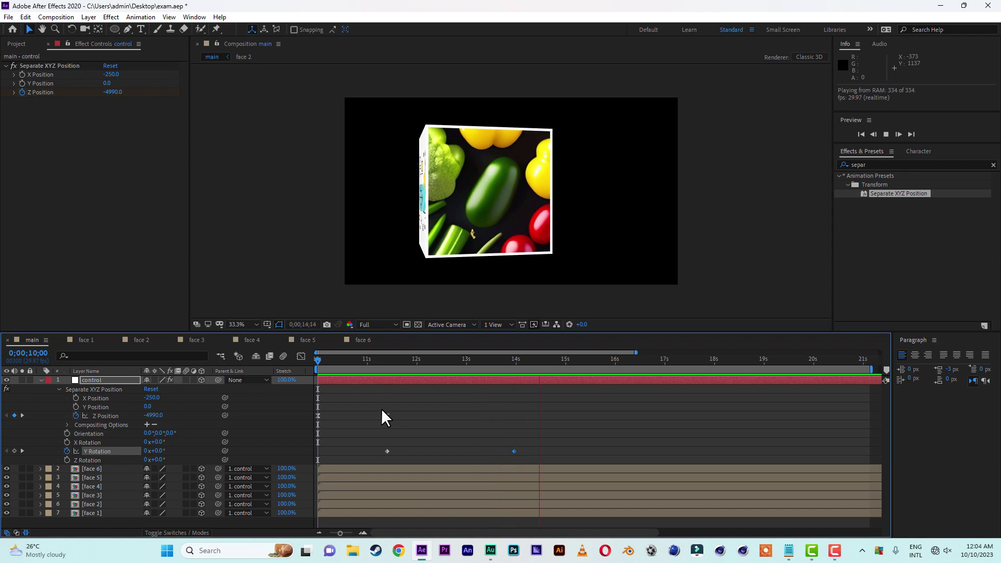
Add a 90° Y Rotation keyframe on the control null at 0;00;14;29 and play back the turn to the next face
left_click_drag(512, 359, 564, 360)
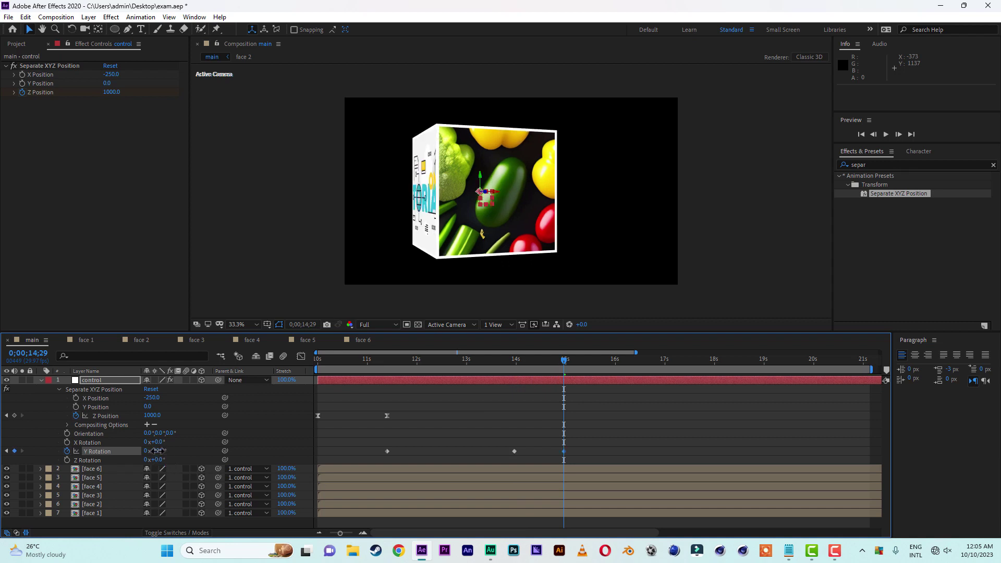
left_click_drag(159, 451, 215, 452)
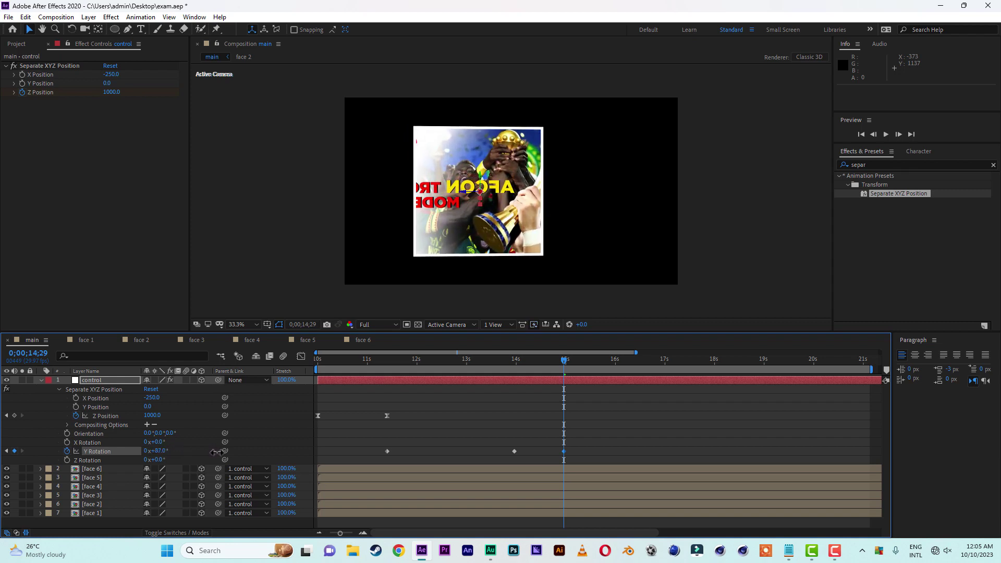
left_click(159, 451)
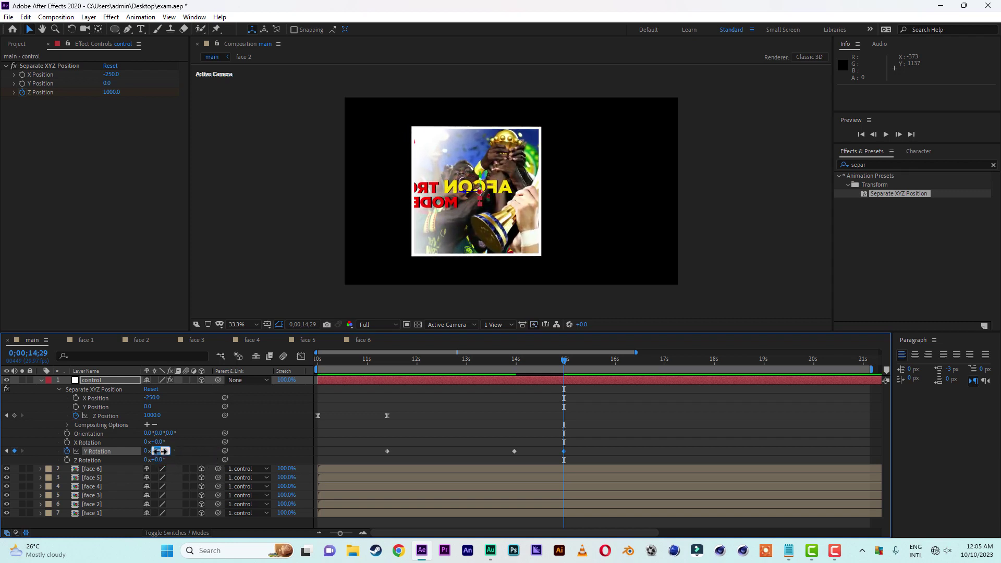
key("Return")
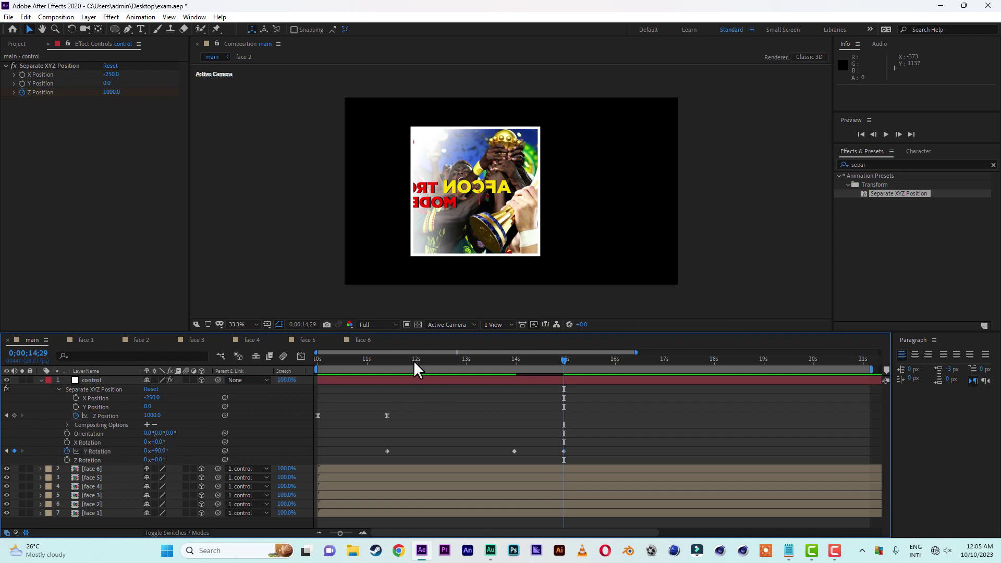
key("space")
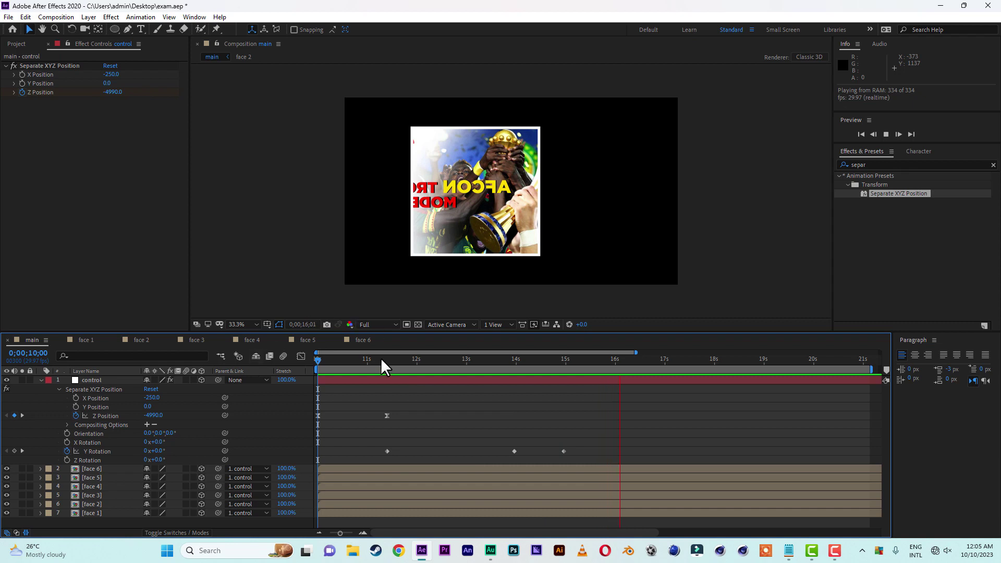
left_click(540, 360)
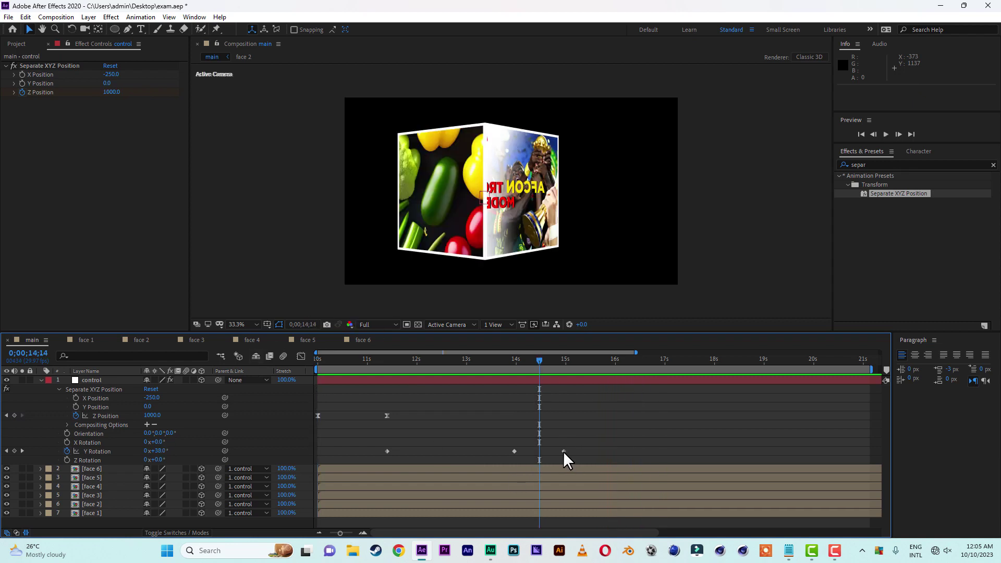
Retime the control null's 90° Y Rotation keyframe to 0;00;14;18 and preview the faster turn
left_click_drag(563, 451, 546, 451)
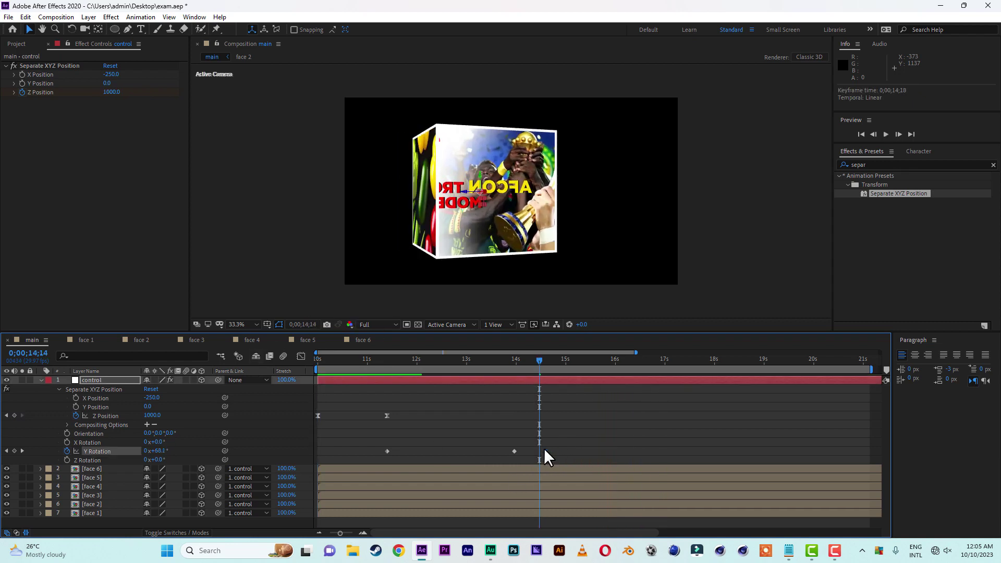
left_click(510, 362)
key("space")
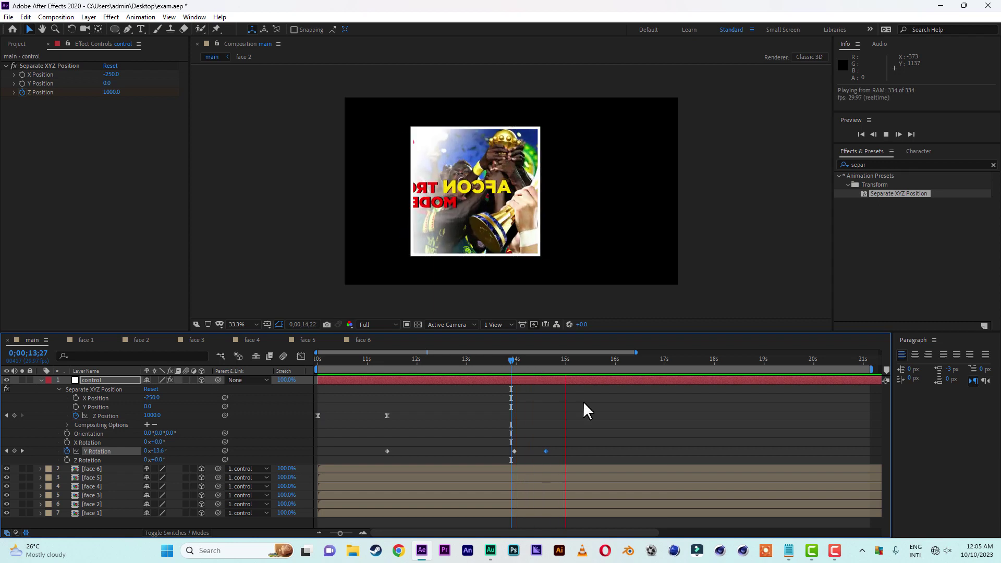
left_click(495, 360)
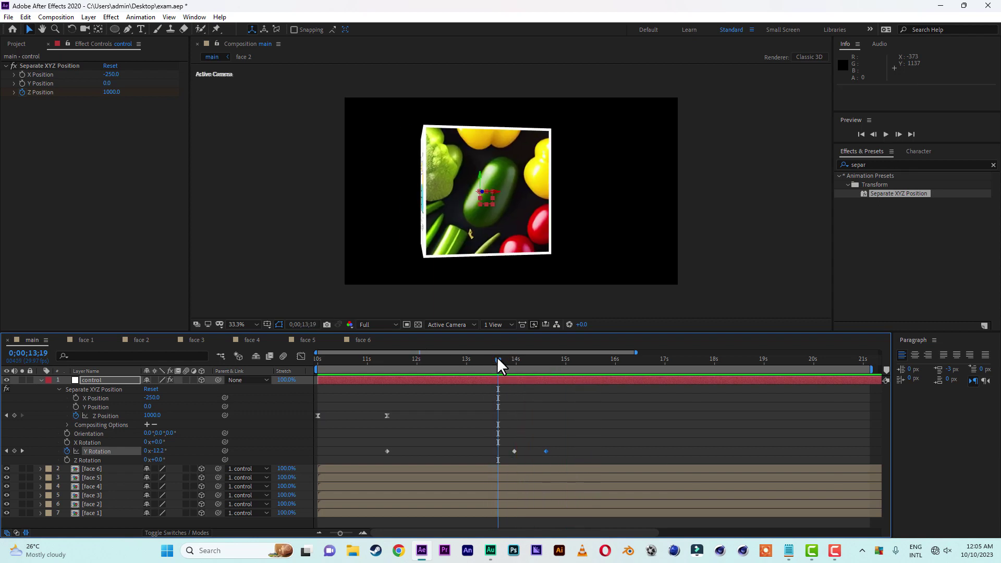
Add Y Rotation keyframes of 75° at 0;00;16;28 and 180° at 0;00;17;15 on the control null, then preview the rotation
left_click_drag(497, 360, 661, 367)
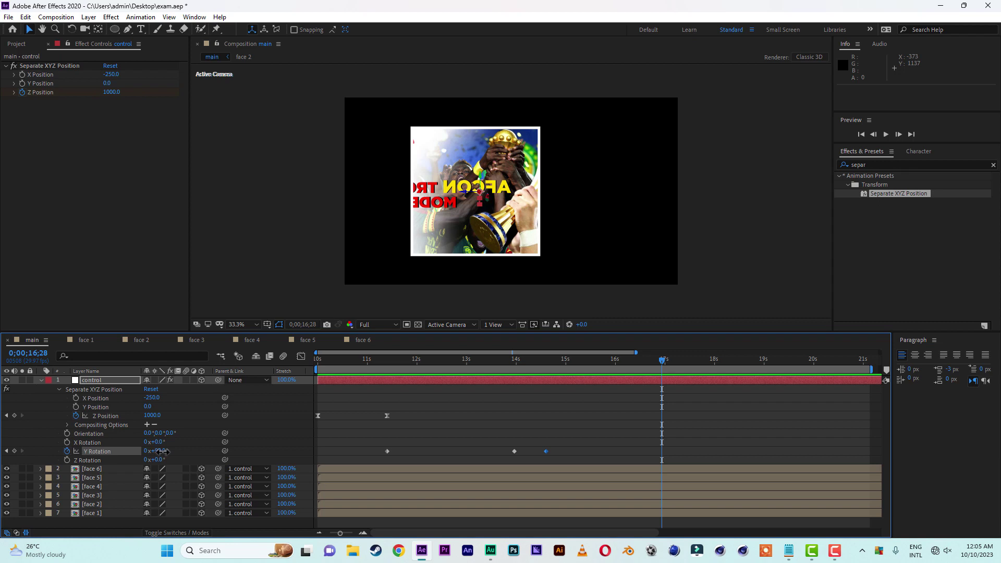
left_click_drag(161, 451, 151, 450)
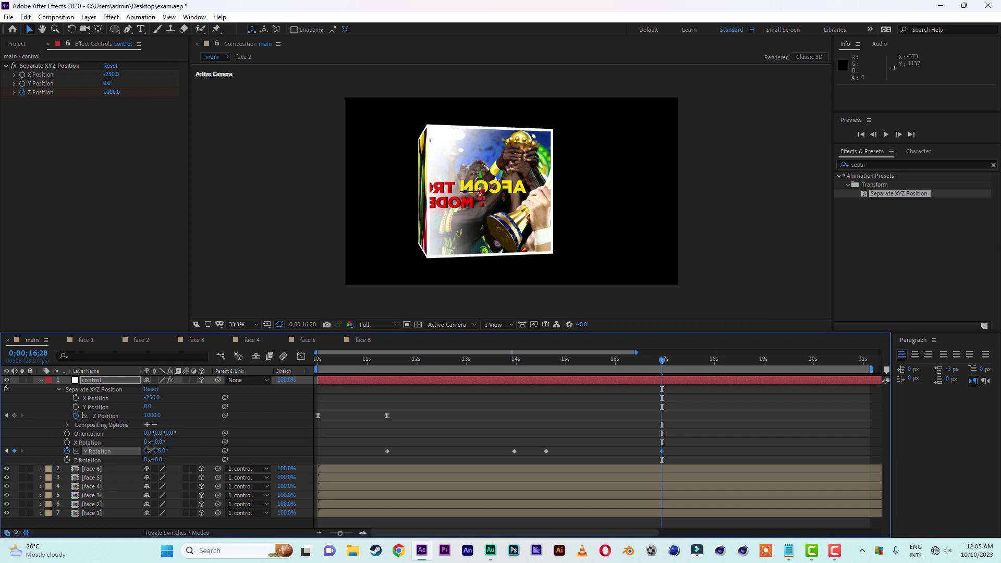
left_click(690, 358)
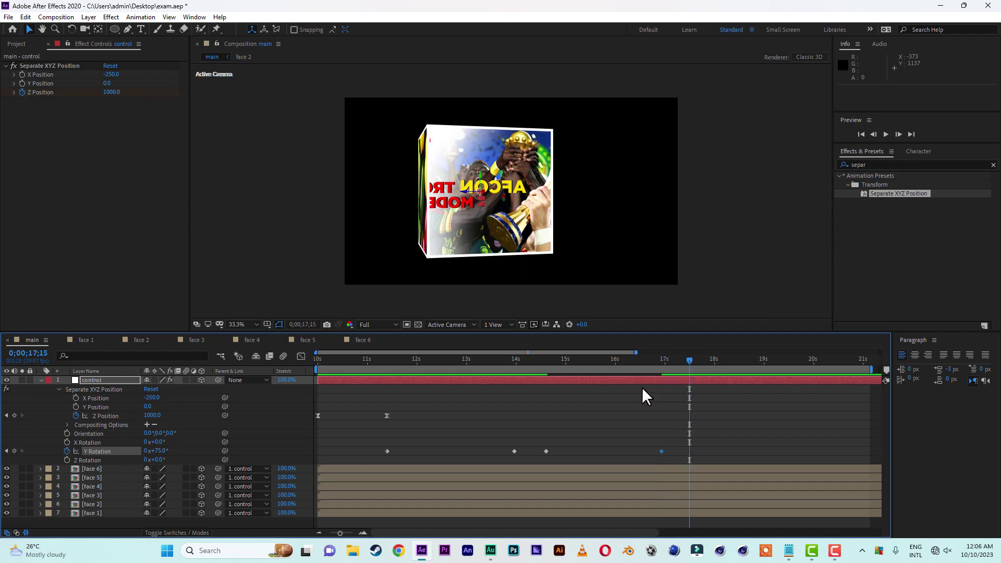
left_click_drag(159, 451, 211, 453)
left_click(159, 451)
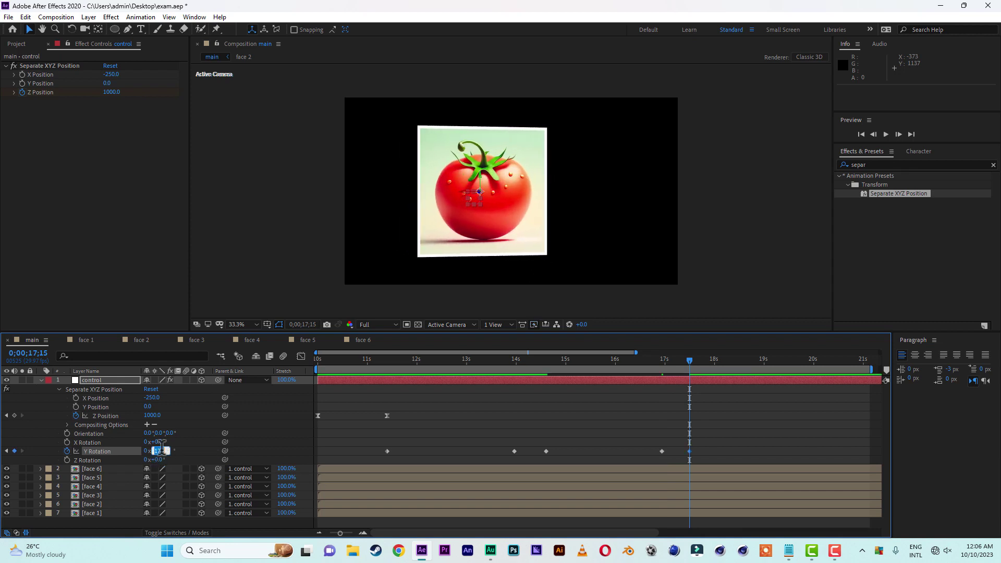
type("180")
left_click(197, 444)
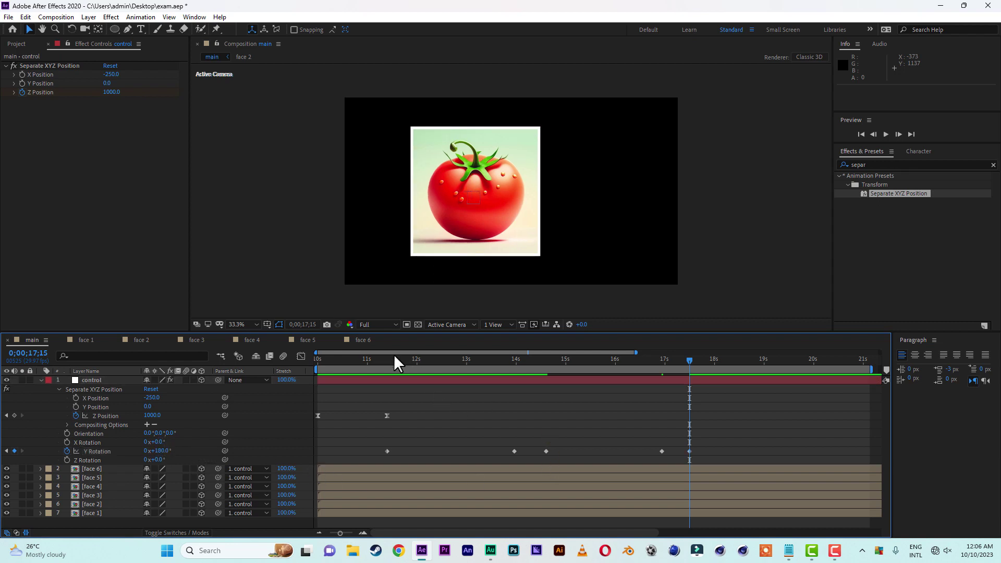
key("space")
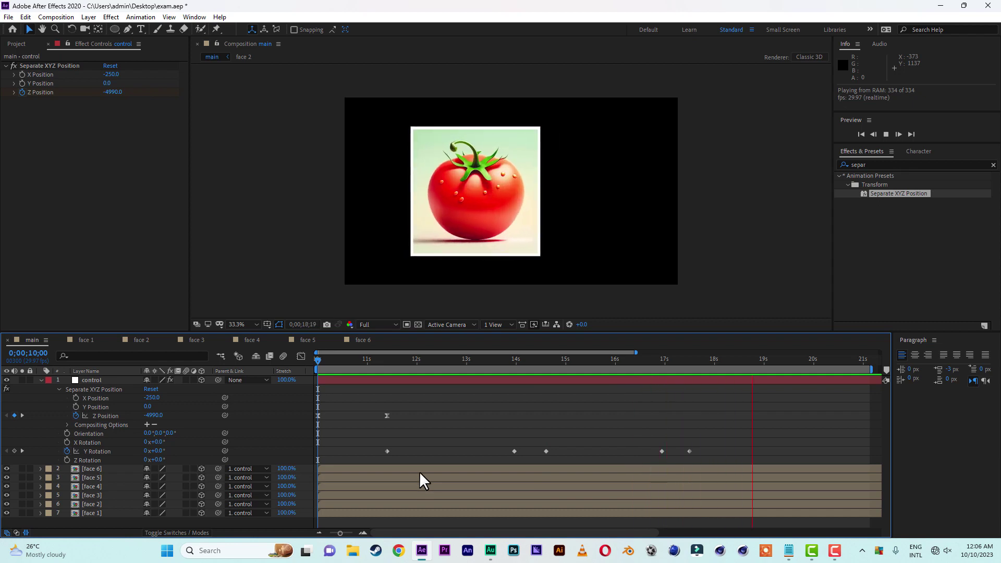
Add Y Rotation keyframes of 164° at 0;00;19;23 and 270° at 0;00;20;06 on the control null
left_click_drag(668, 361, 803, 361)
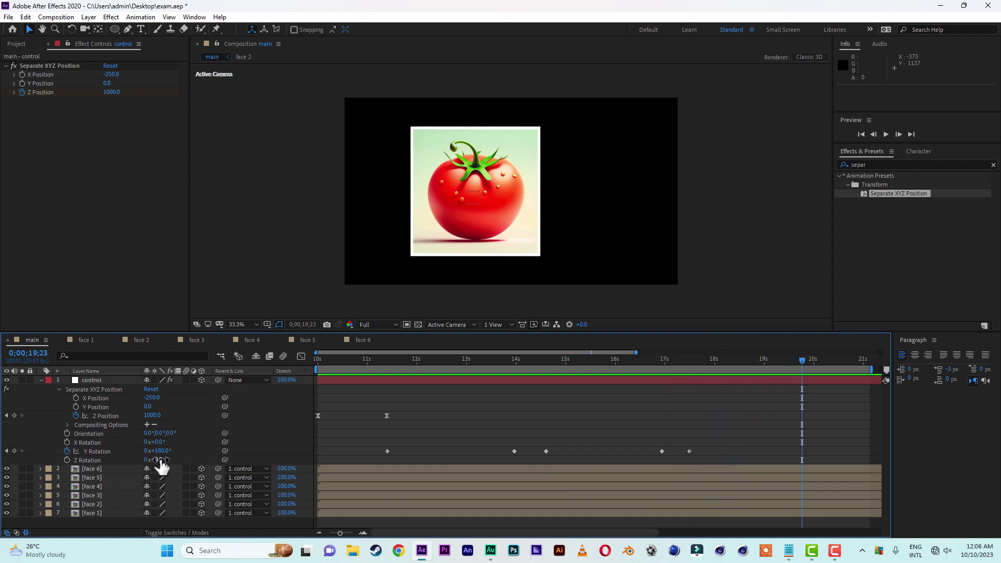
left_click_drag(167, 458, 659, 449)
left_click(821, 360)
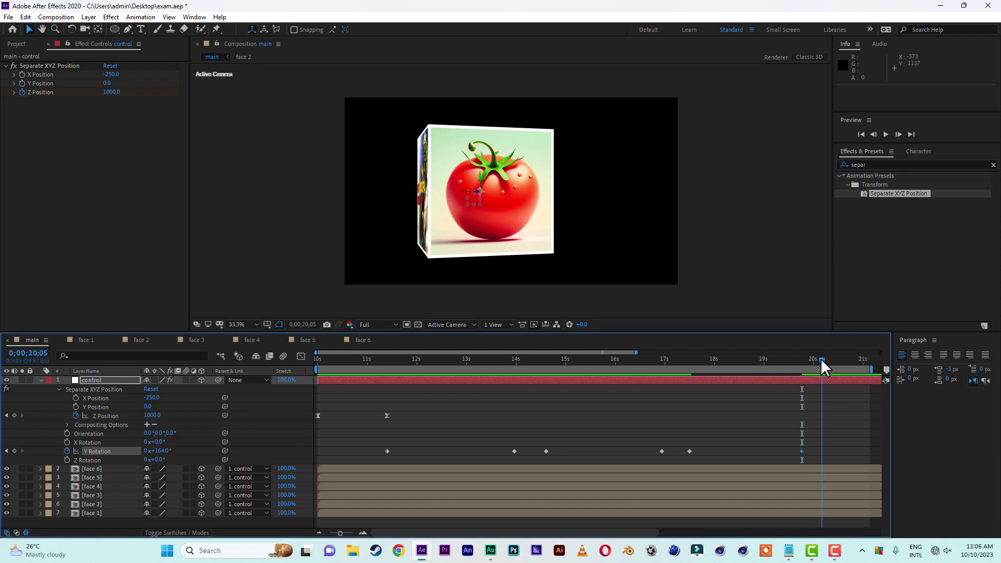
left_click(823, 358)
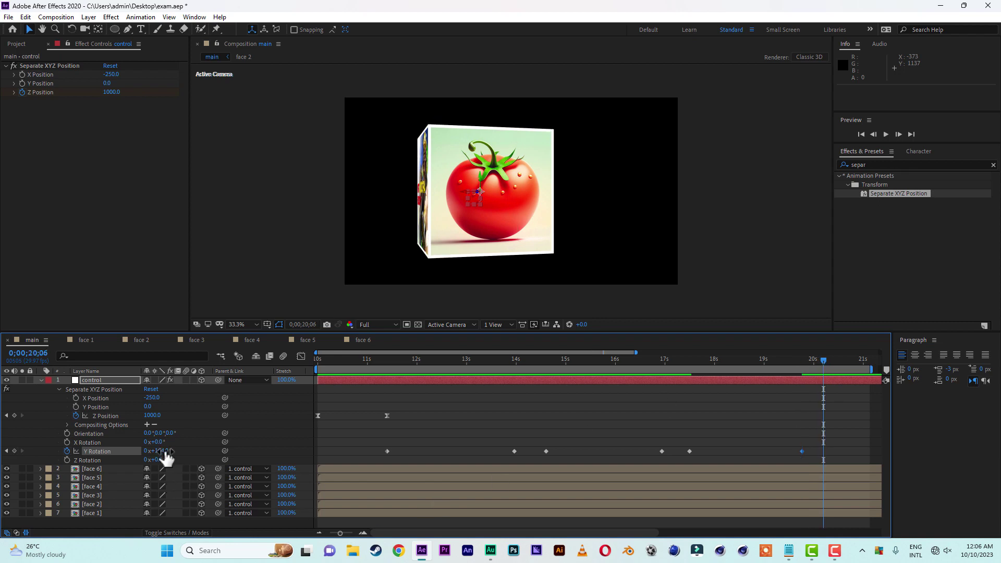
left_click_drag(166, 454, 218, 452)
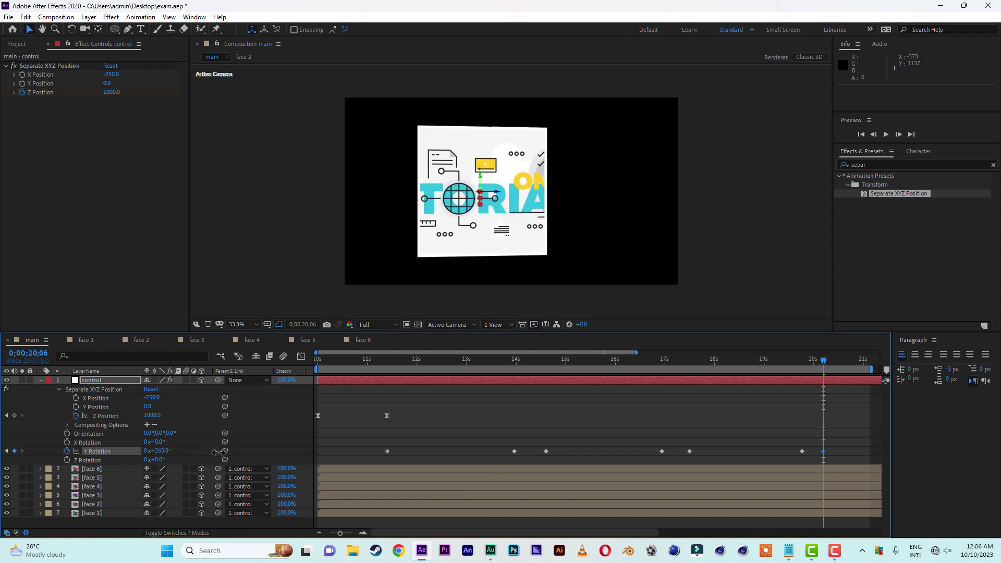
left_click(160, 452)
type("270")
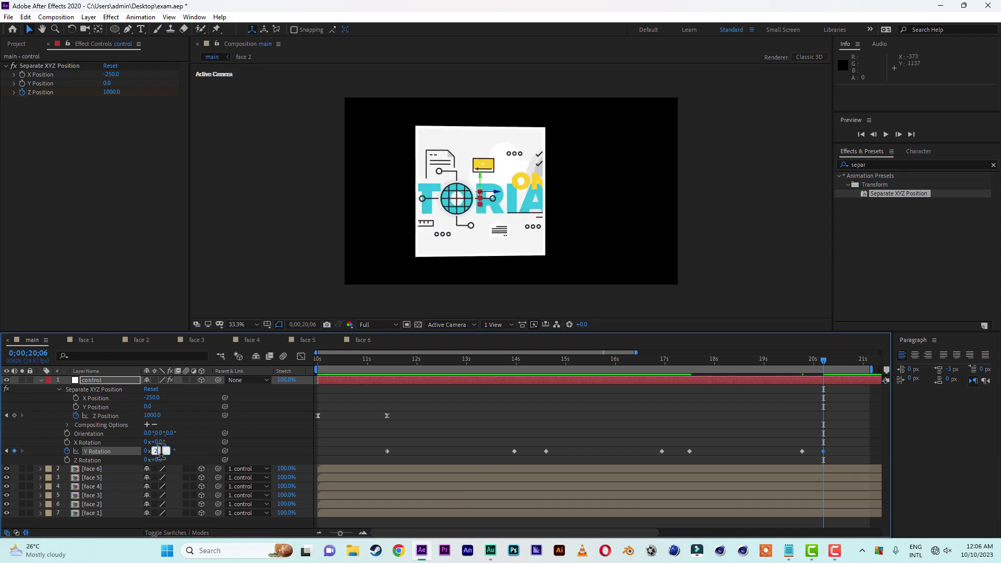
left_click(202, 446)
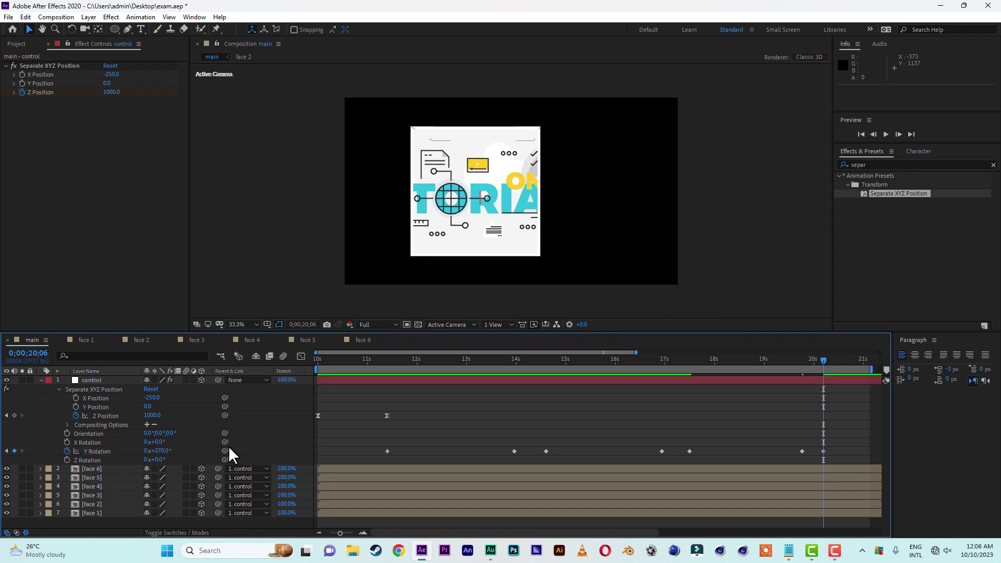
Create a white 1920 x 1080 px solid in the main composition
left_click_drag(368, 357, 390, 362)
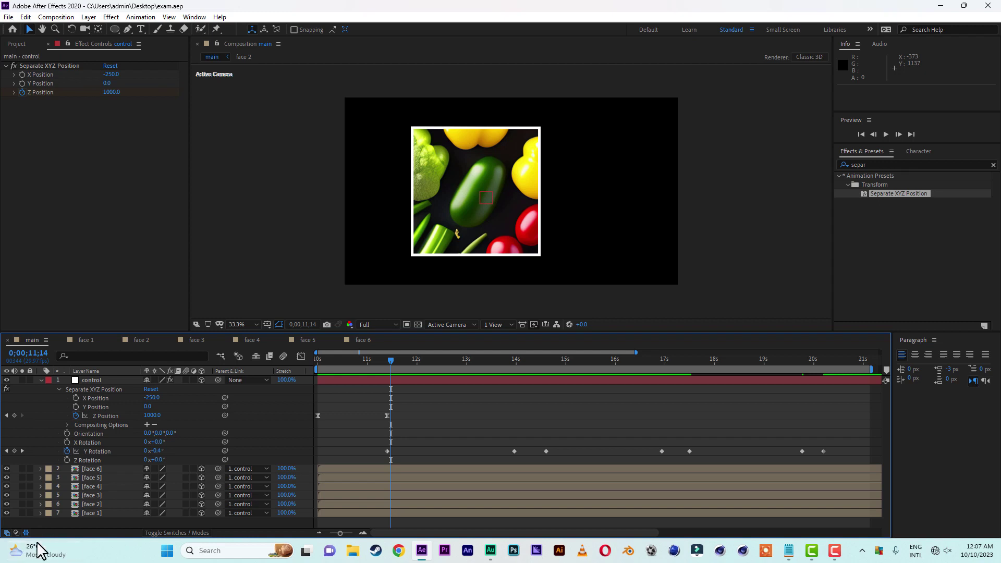
right_click(51, 524)
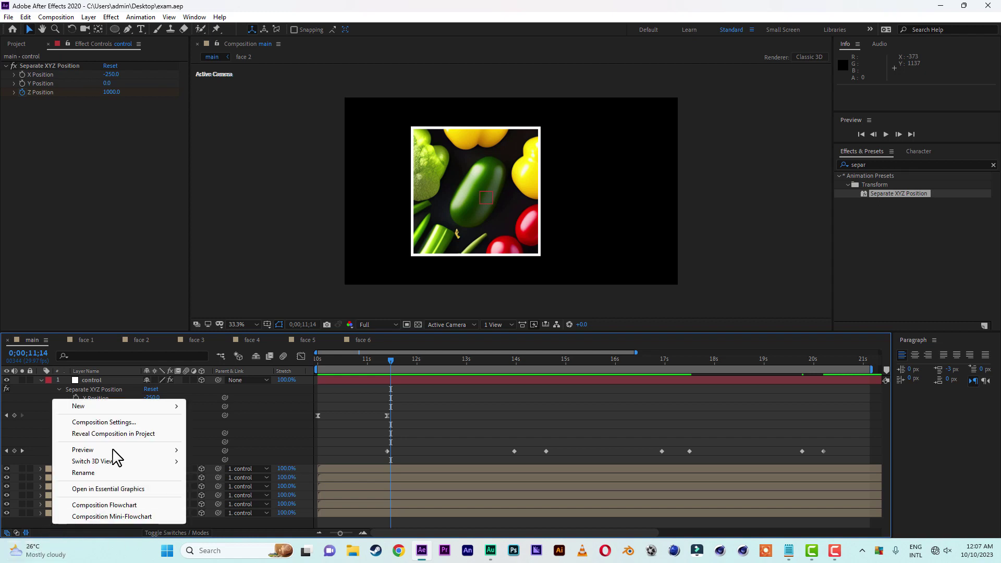
mouse_move(101, 408)
left_click(213, 432)
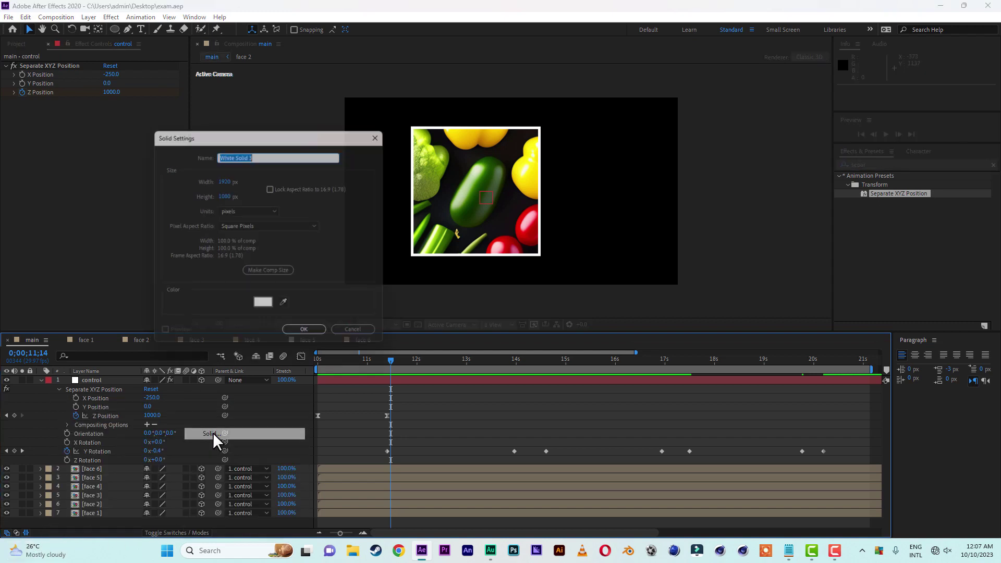
left_click(262, 308)
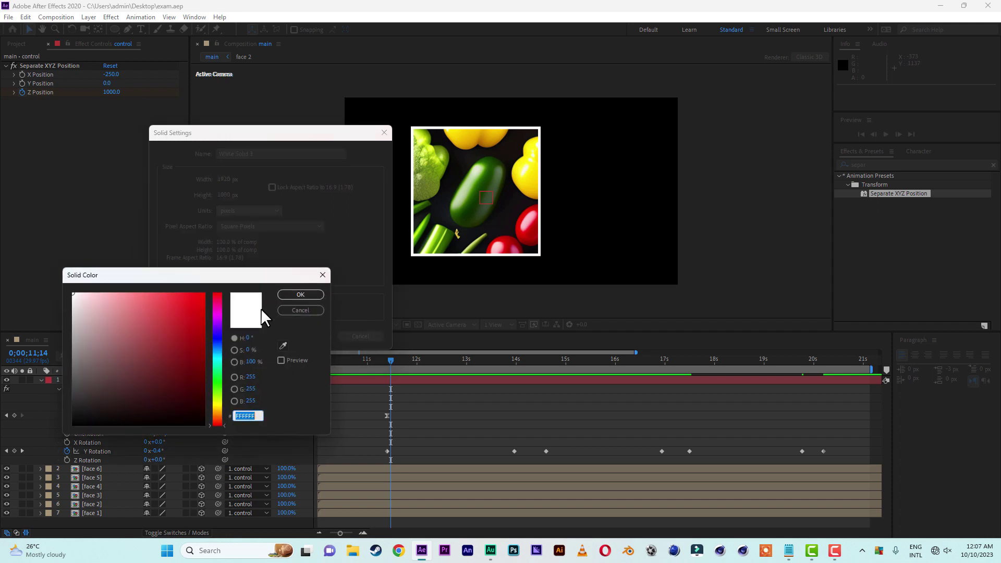
left_click(320, 296)
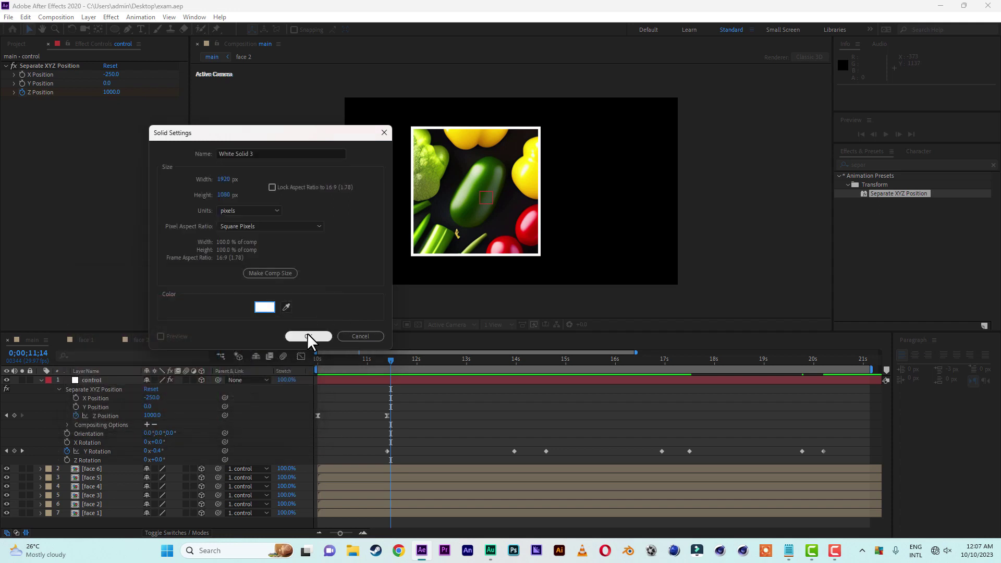
left_click(308, 333)
Apply the Gradient Ramp effect to the white solid and move that layer below face 1 as the background
left_click(885, 164)
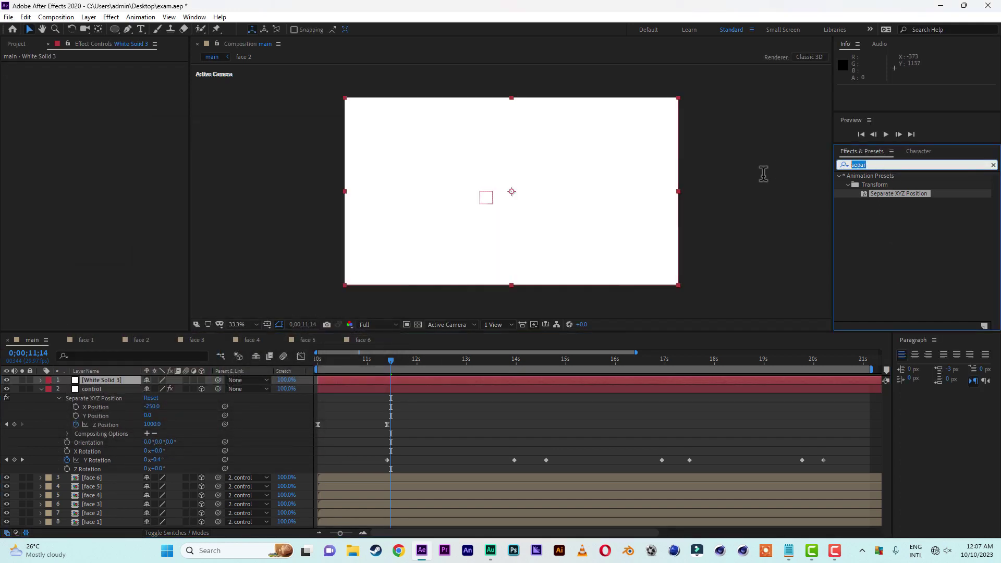
type("ra")
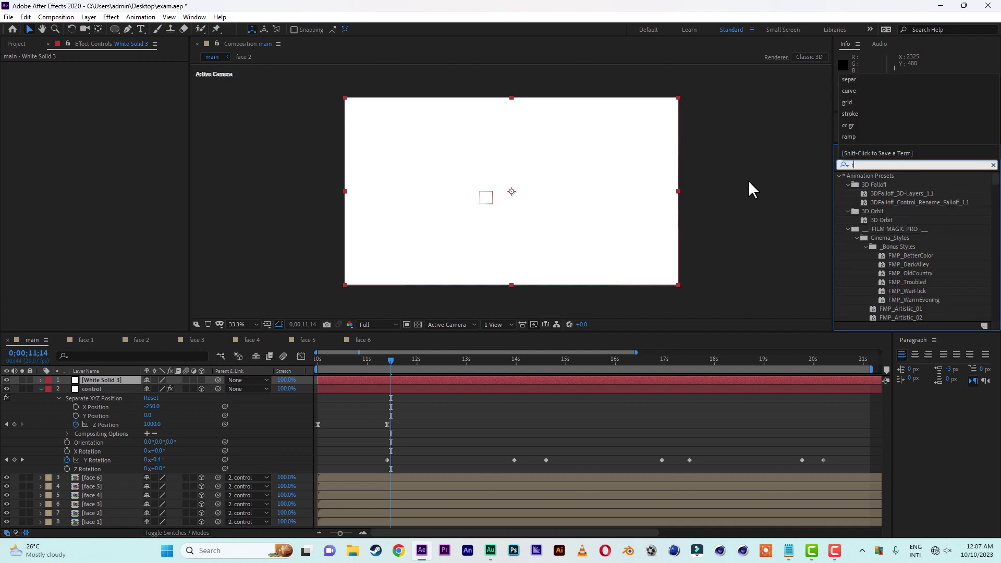
type("mp")
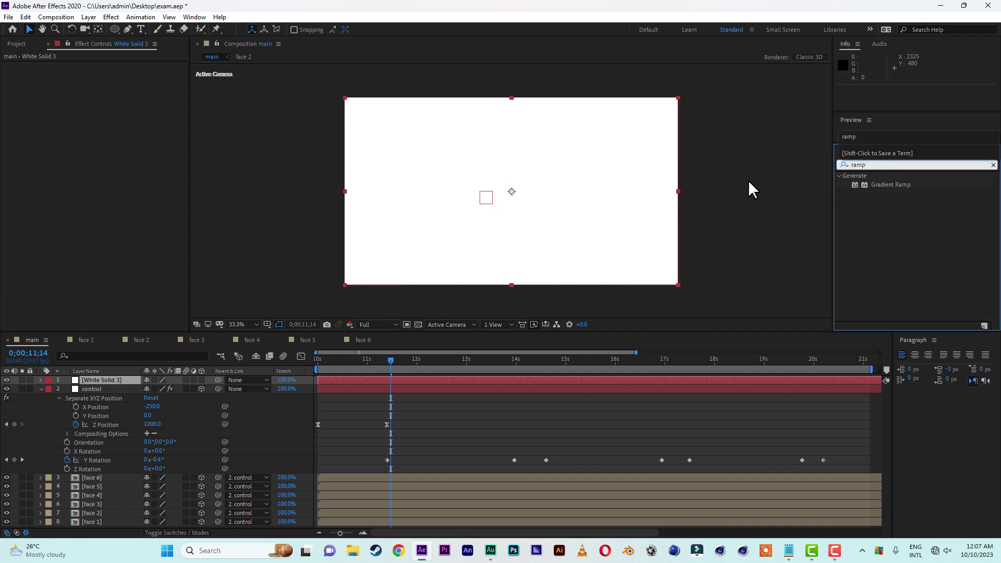
left_click(881, 183)
double_click(881, 184)
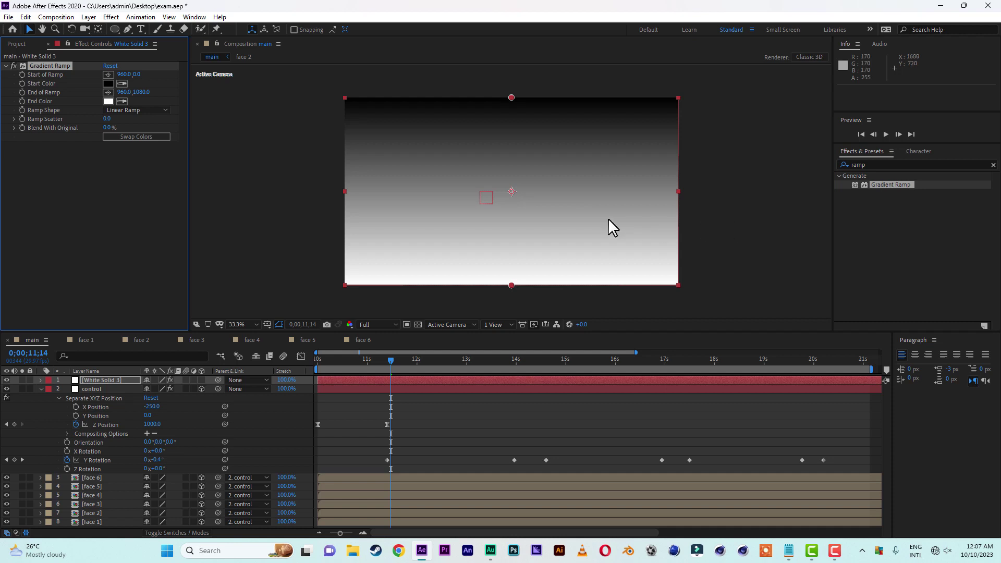
left_click_drag(92, 380, 94, 525)
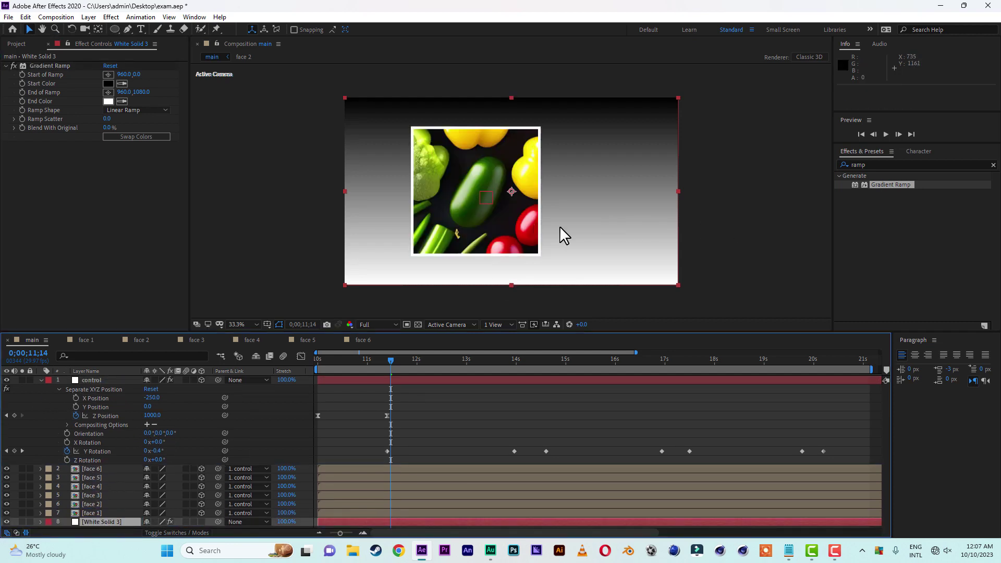
Swap the Gradient Ramp's colors and set its ramp shape to Radial Ramp
left_click(43, 66)
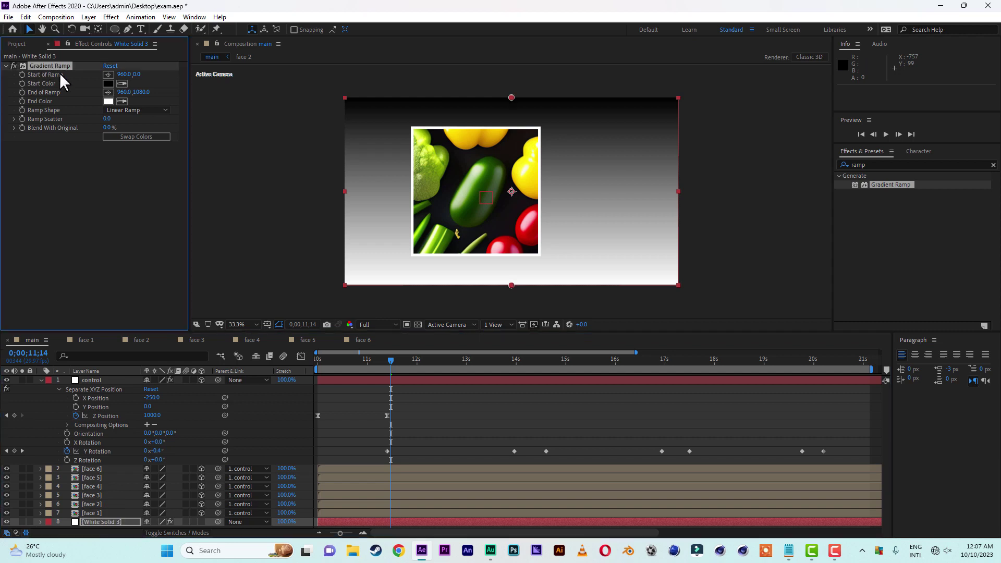
left_click(132, 135)
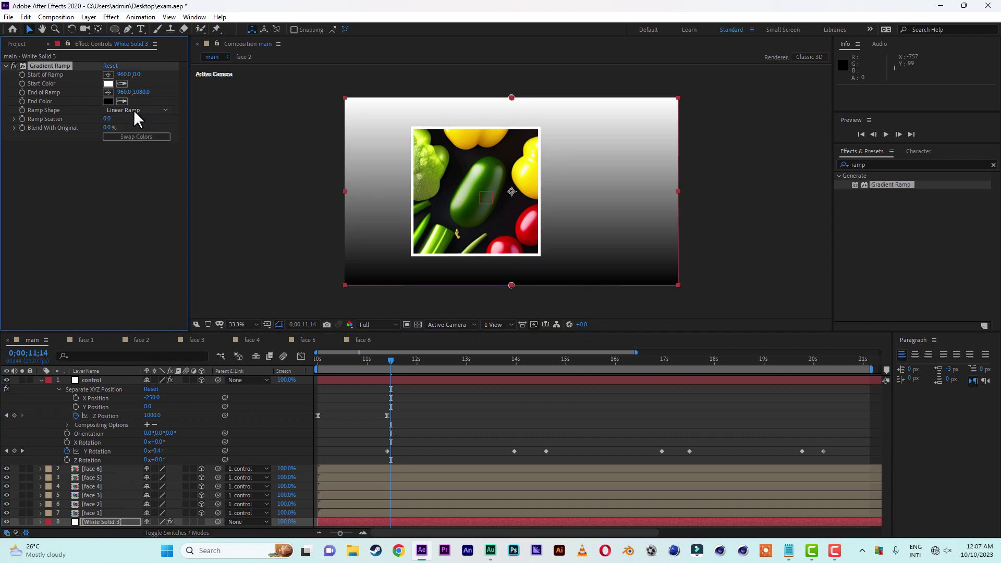
left_click(128, 110)
left_click(139, 133)
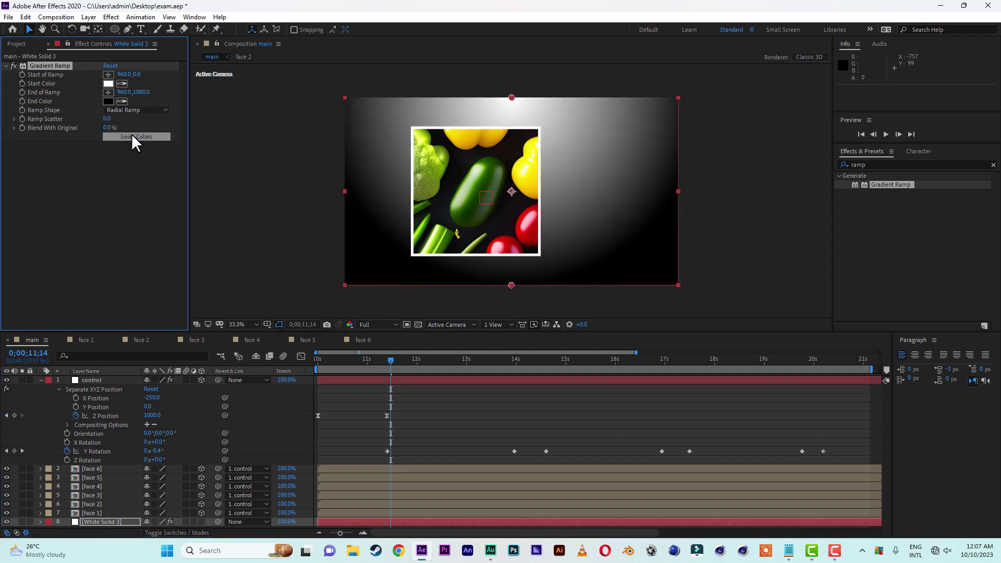
Set the Gradient Ramp's start color to green 116700 and its end color to very dark green 031500
left_click(108, 84)
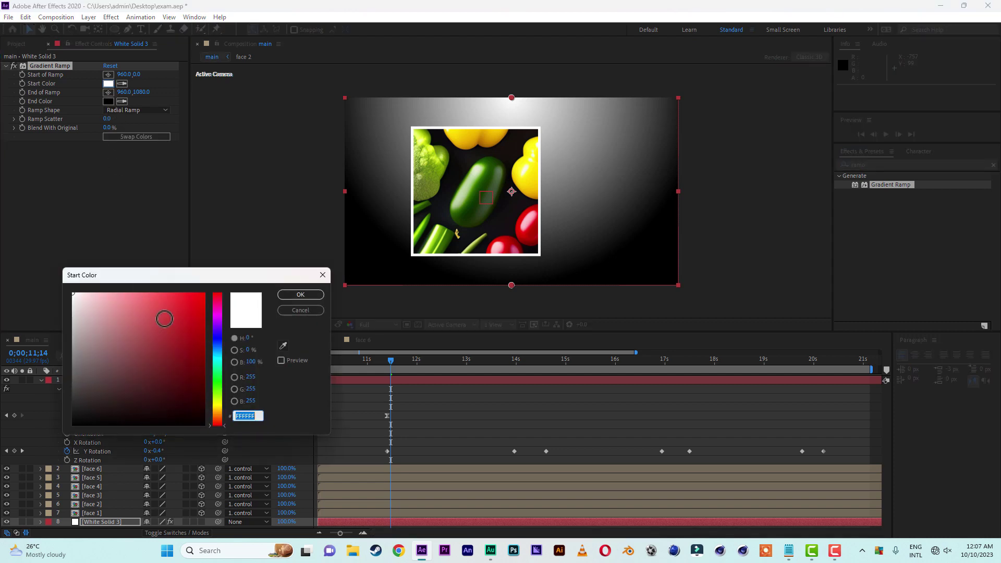
left_click(219, 384)
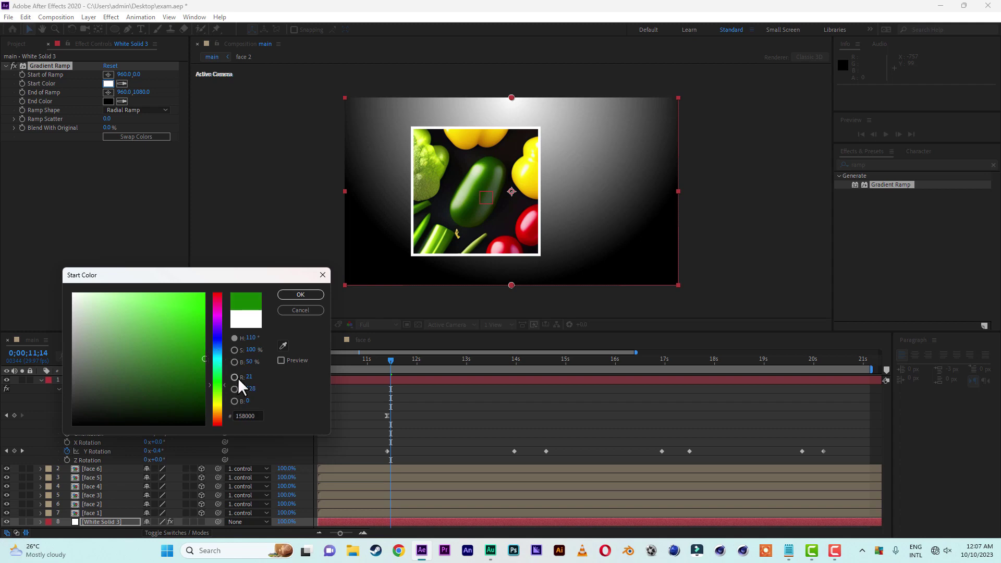
left_click(204, 372)
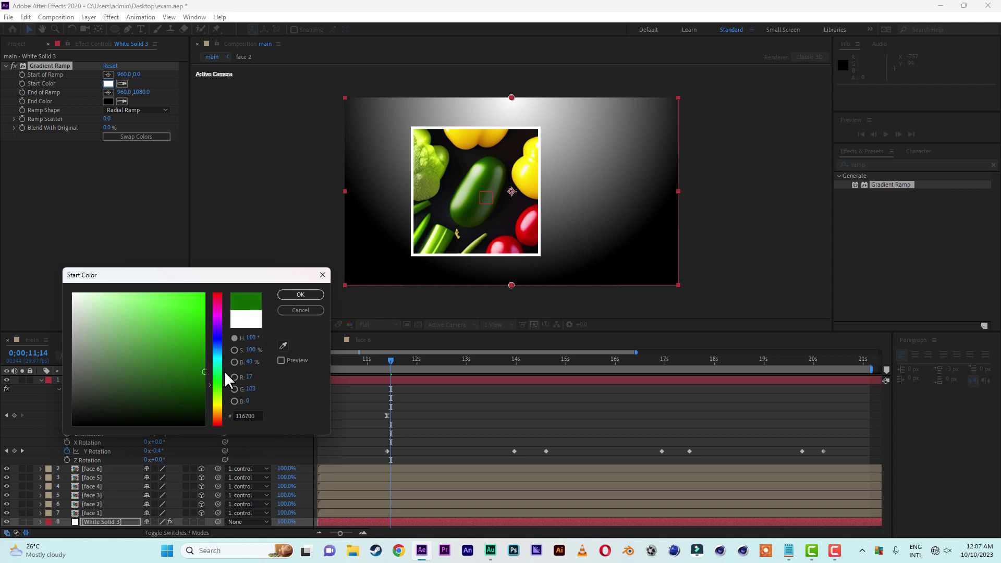
left_click(301, 295)
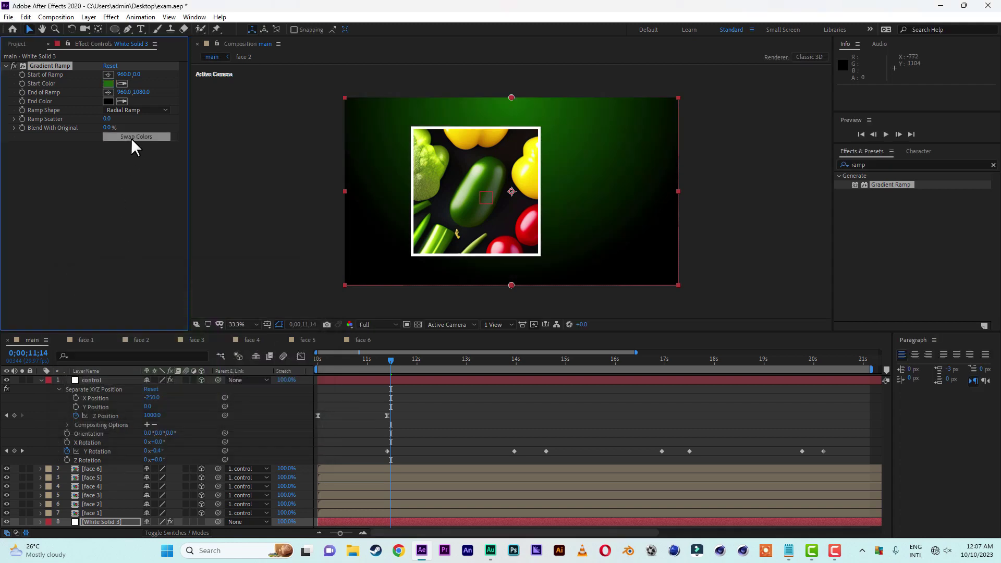
left_click(109, 102)
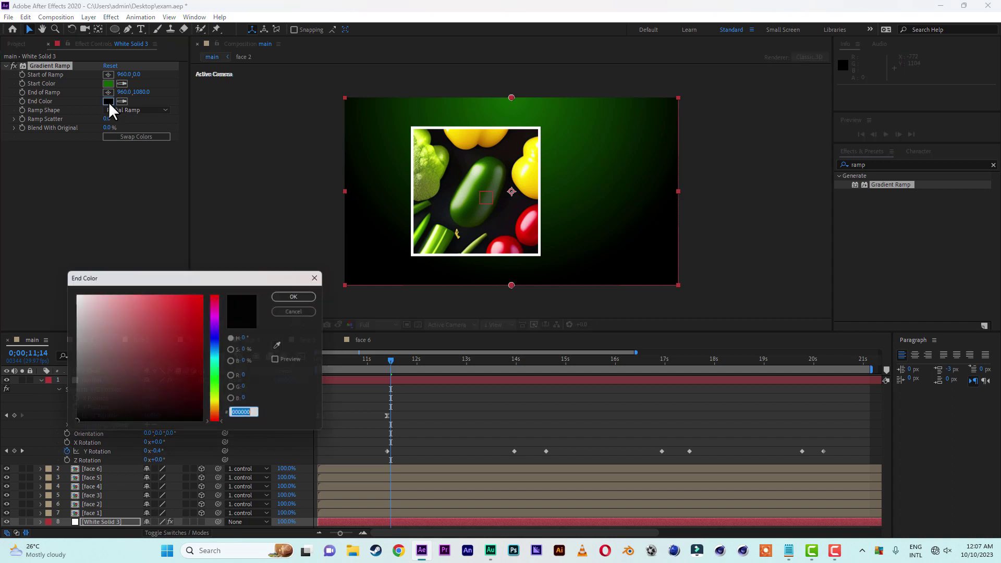
left_click(210, 415)
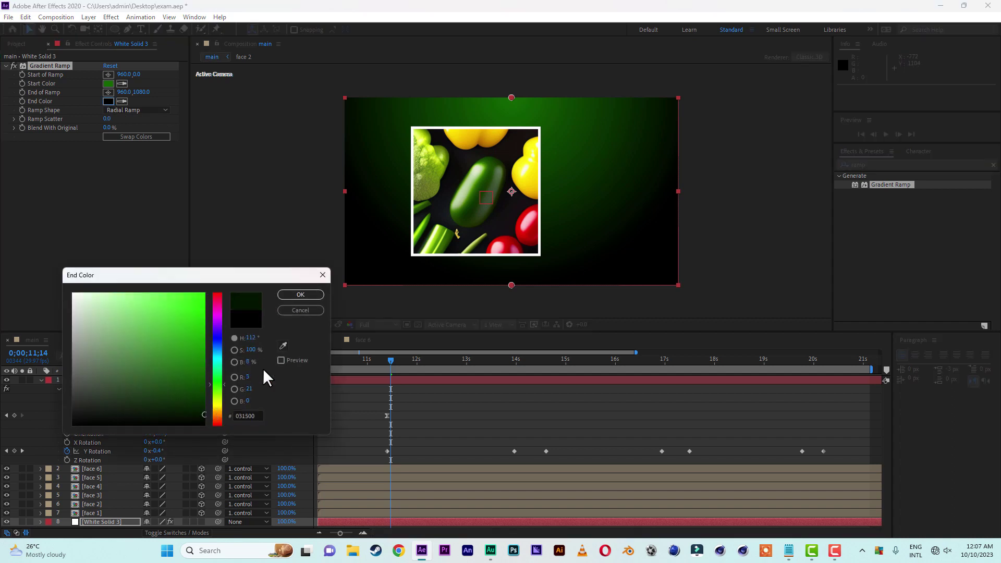
left_click(315, 295)
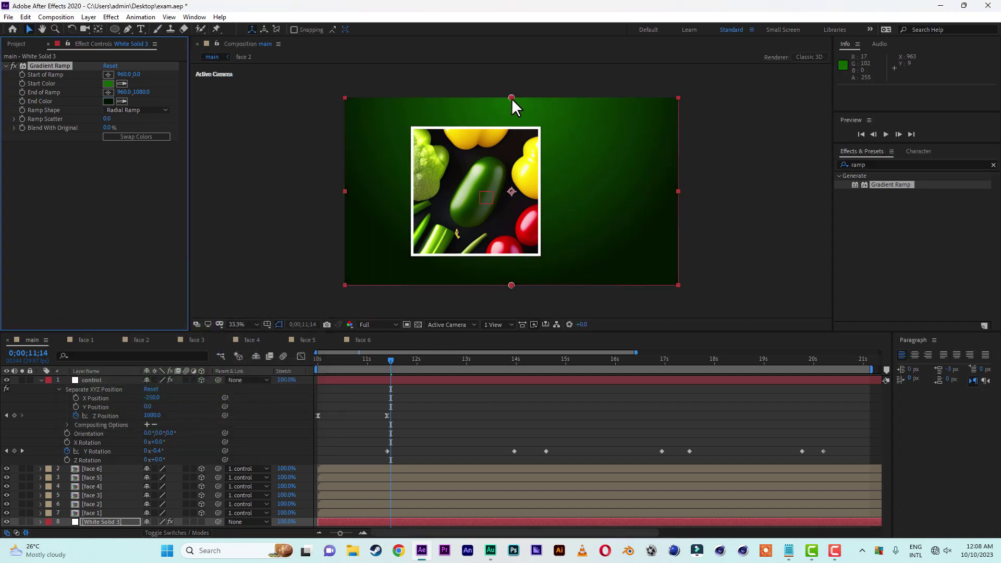
Move the ramp's start point to 975, 153 and end point to 993, 1284, and brighten its start color to 158200
left_click_drag(512, 98, 513, 124)
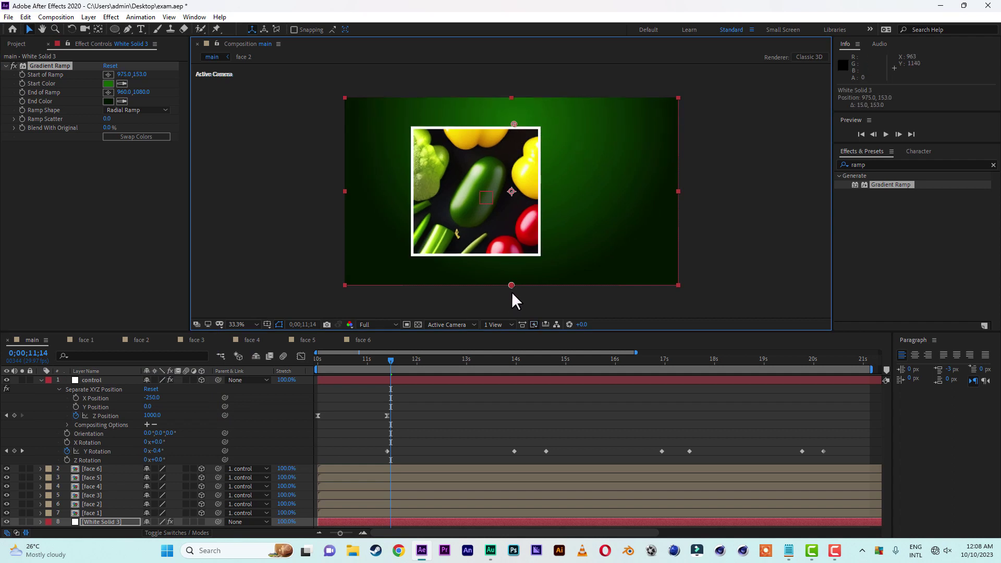
left_click_drag(512, 286, 517, 321)
left_click(108, 83)
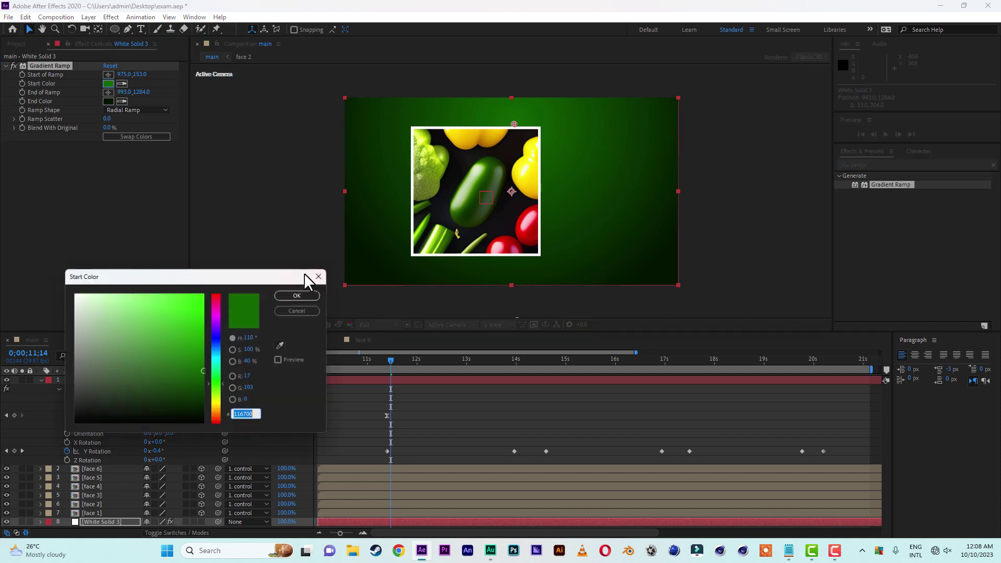
left_click_drag(203, 353, 219, 358)
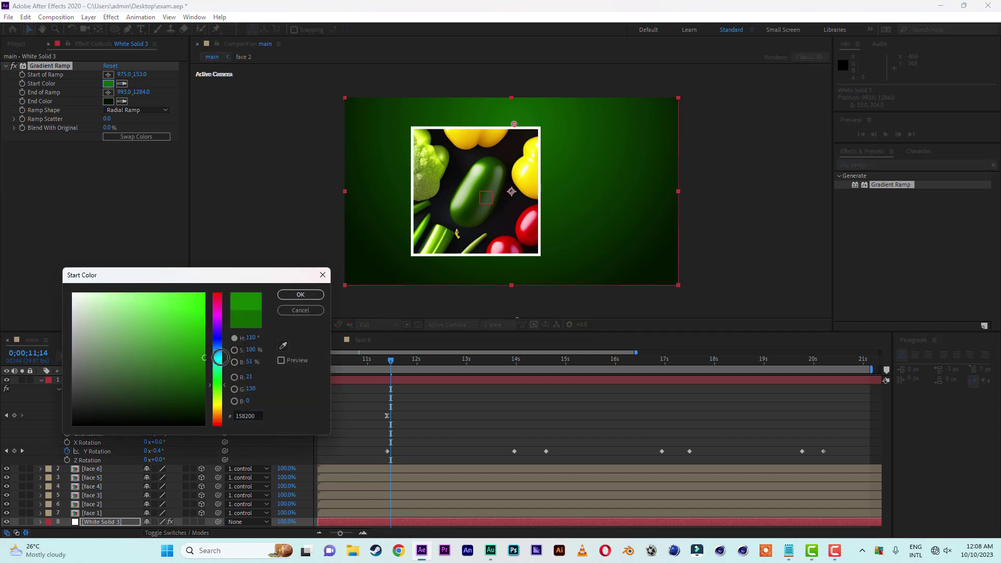
left_click(307, 295)
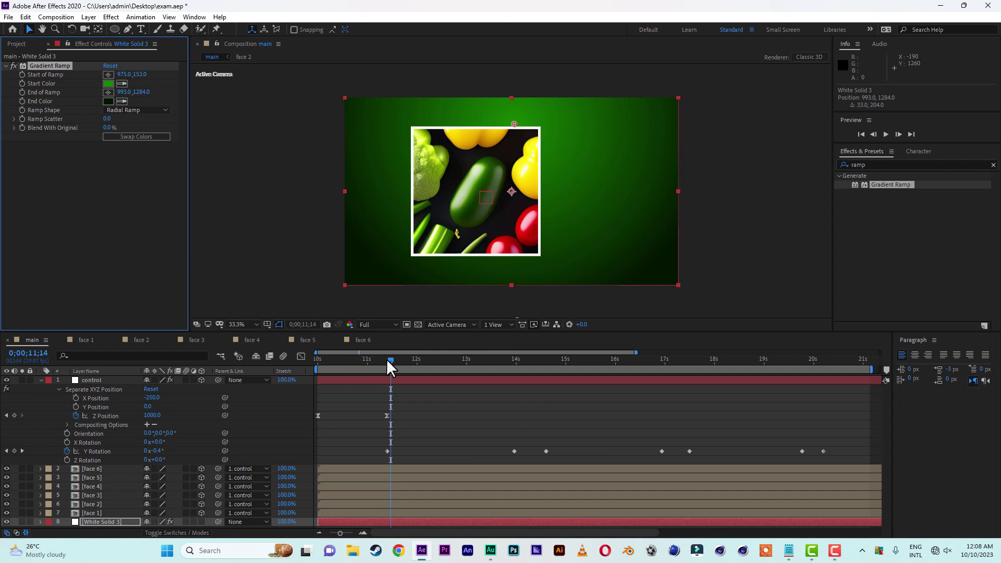
left_click_drag(390, 360, 430, 366)
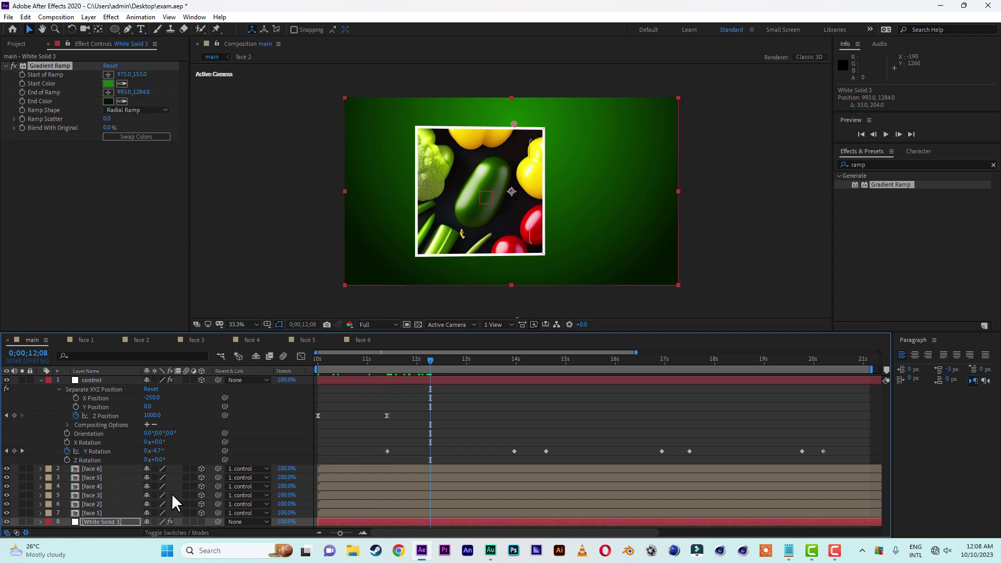
right_click(14, 524)
mouse_move(99, 406)
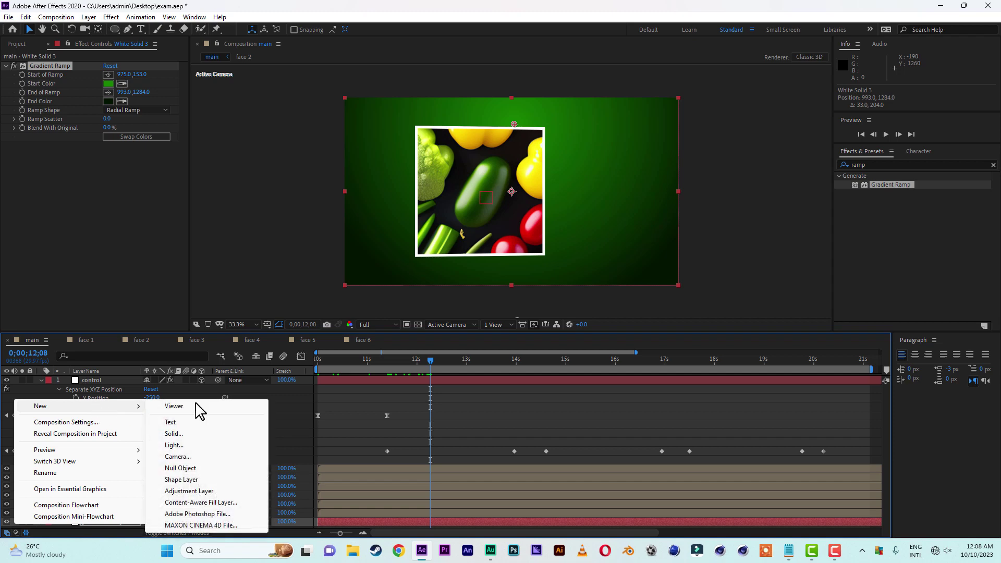
left_click(197, 434)
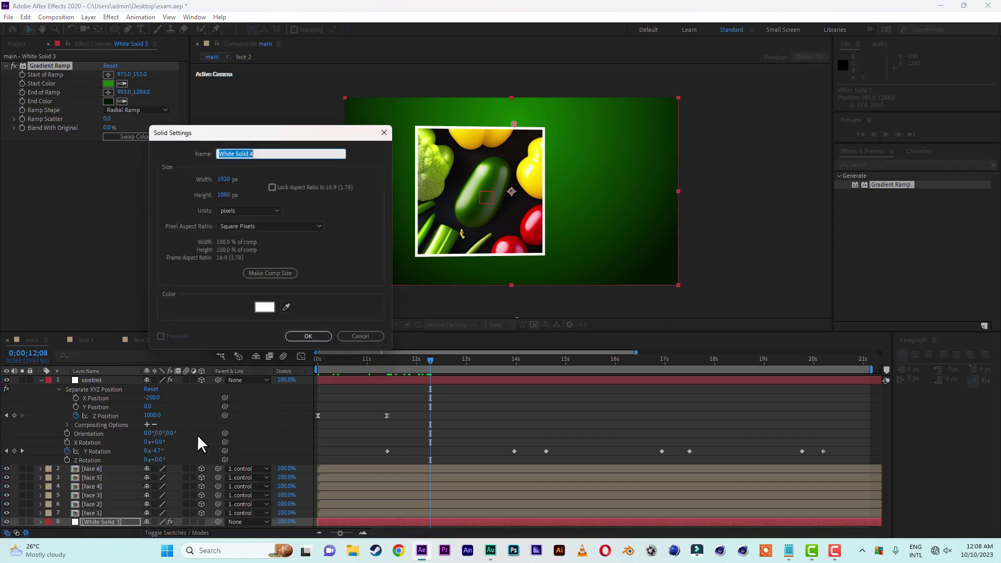
left_click(261, 308)
left_click_drag(193, 403, 204, 425)
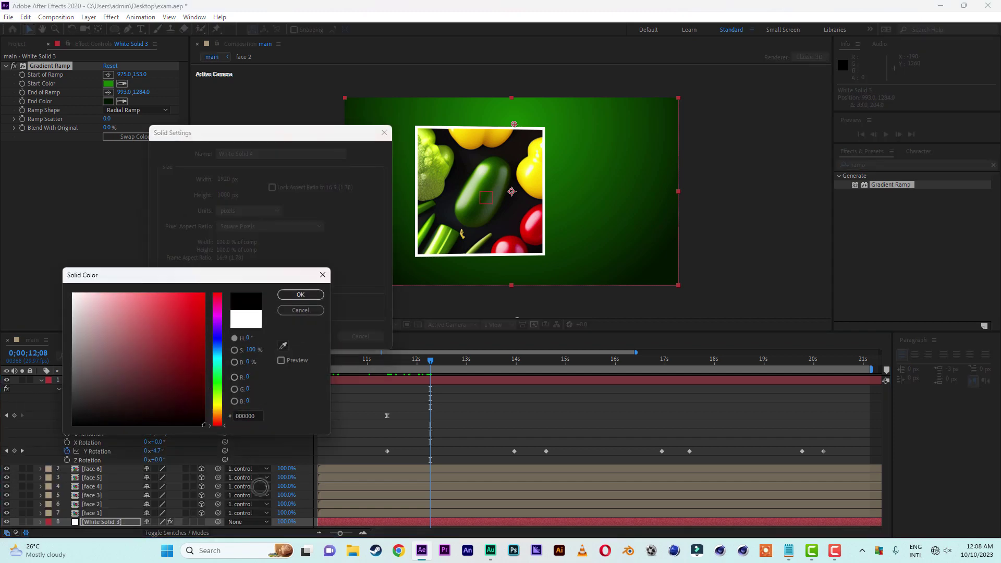
left_click(312, 293)
left_click(320, 337)
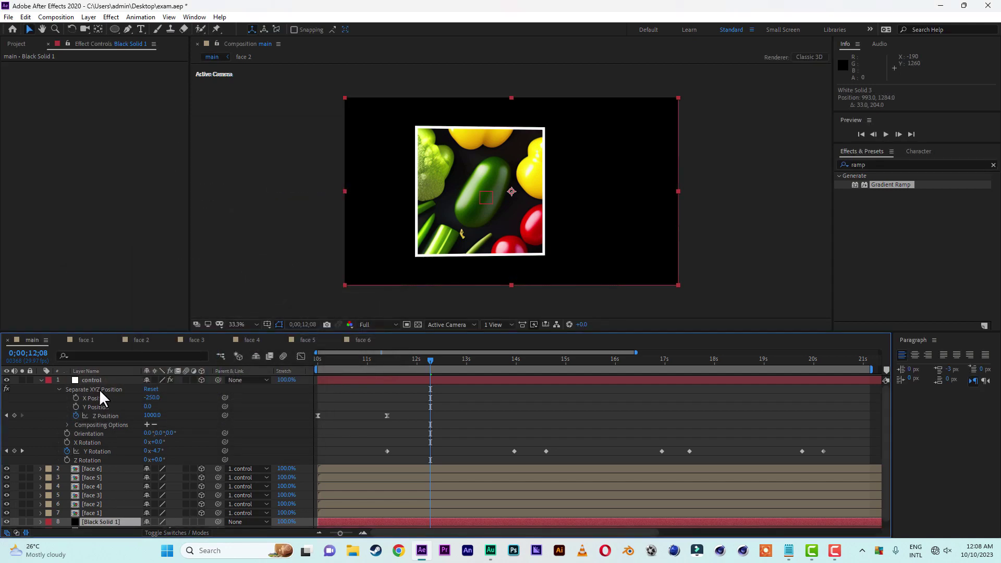
Draw a thin elliptical mask about 1959 x 39 px on the black solid along the cube's lower edge, and expand the mask's properties
key("space")
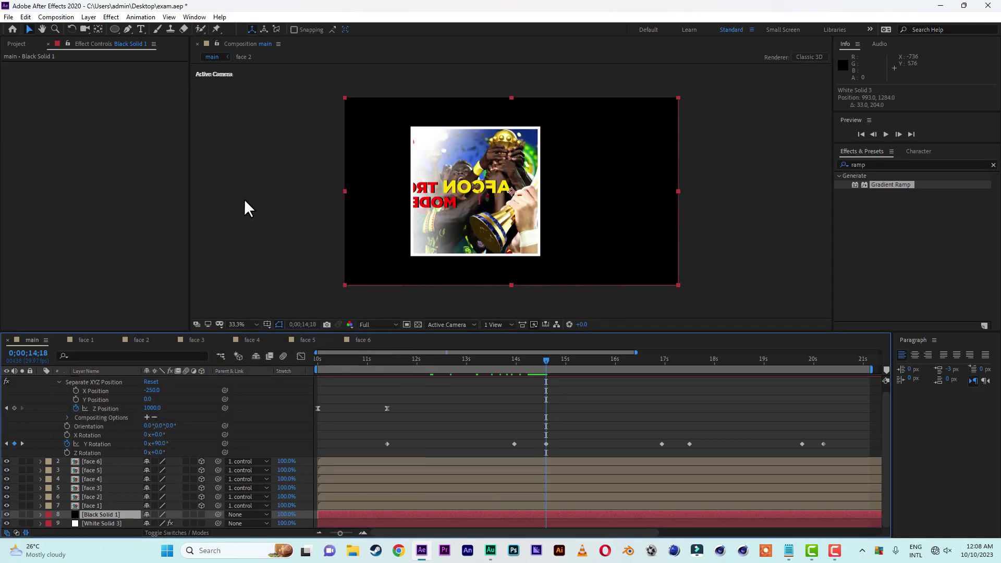
left_click(114, 28)
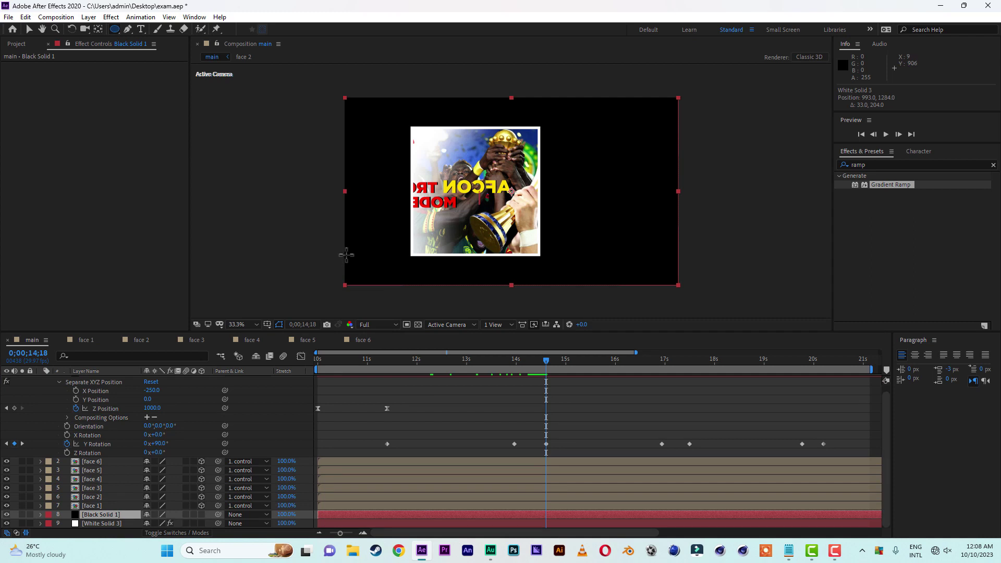
left_click_drag(346, 255, 687, 261)
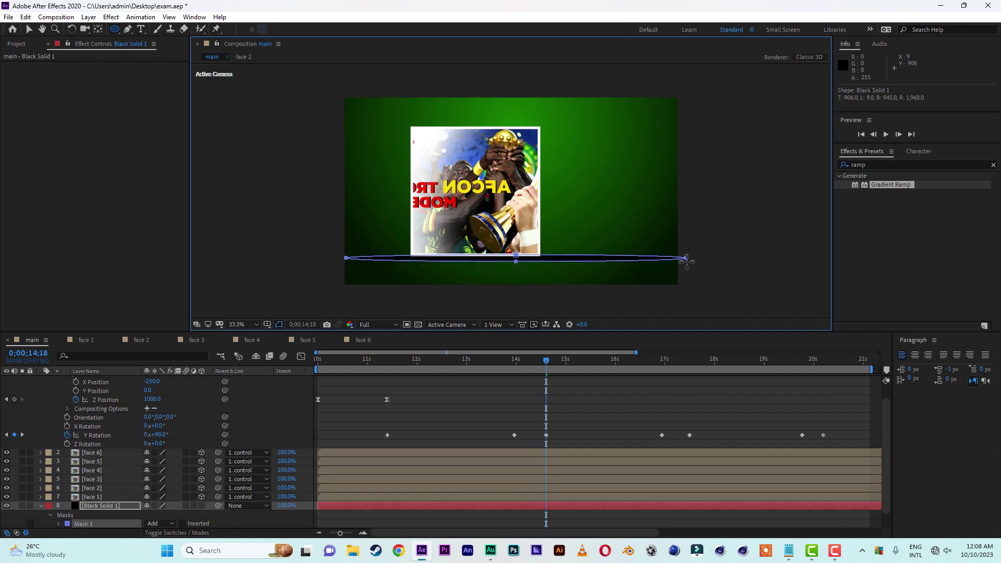
left_click(29, 30)
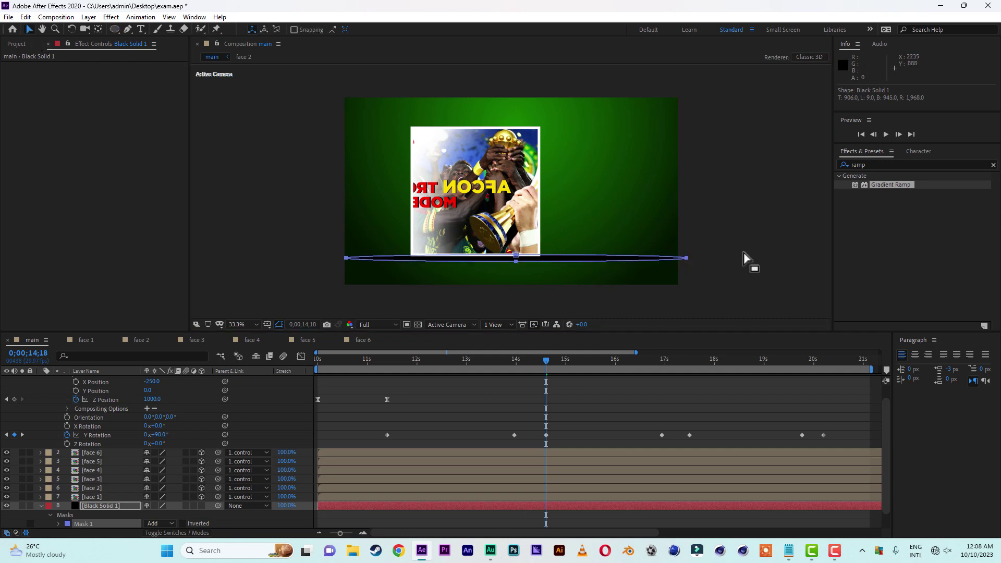
double_click(85, 522)
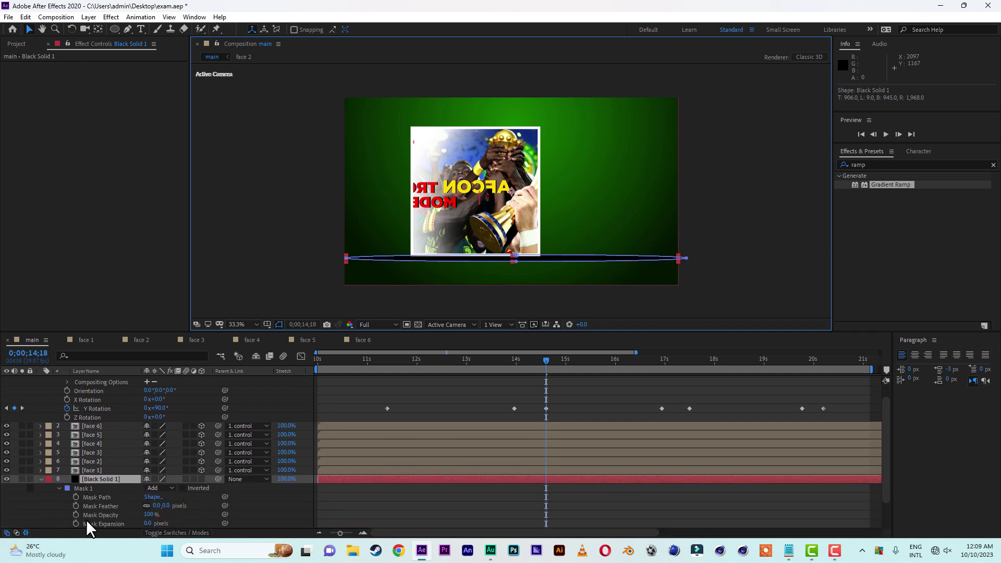
scroll(86, 519, "down", 1)
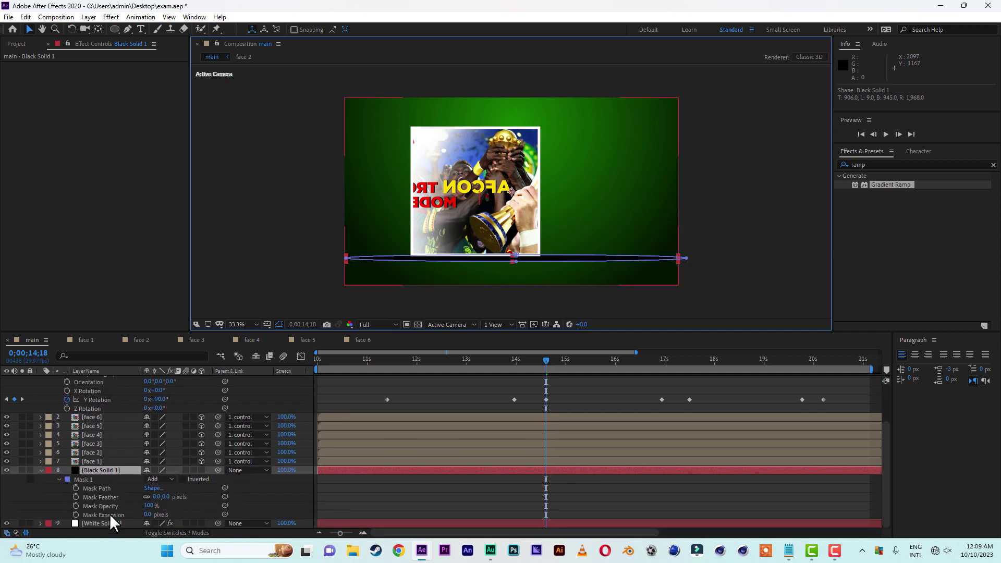
Set the black solid's mask feather to 96 pixels with the mask outline hidden, and collapse the layer's properties
left_click(280, 324)
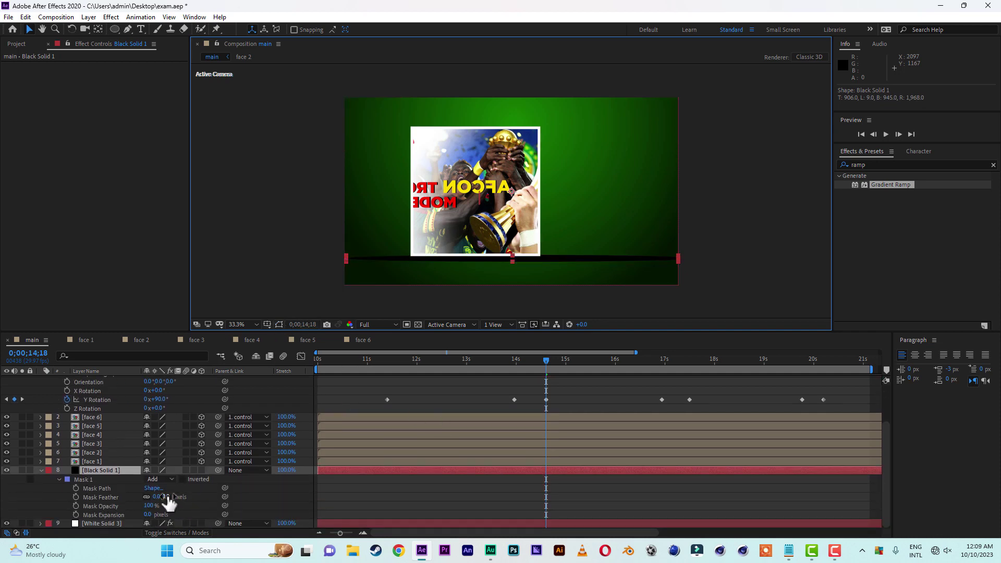
left_click_drag(166, 498, 225, 497)
left_click(42, 492)
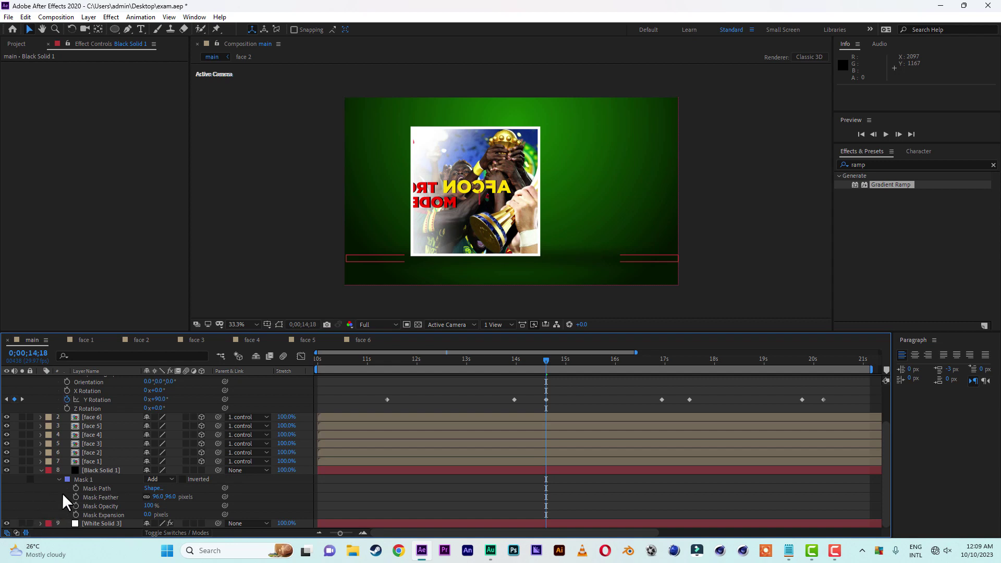
left_click(40, 470)
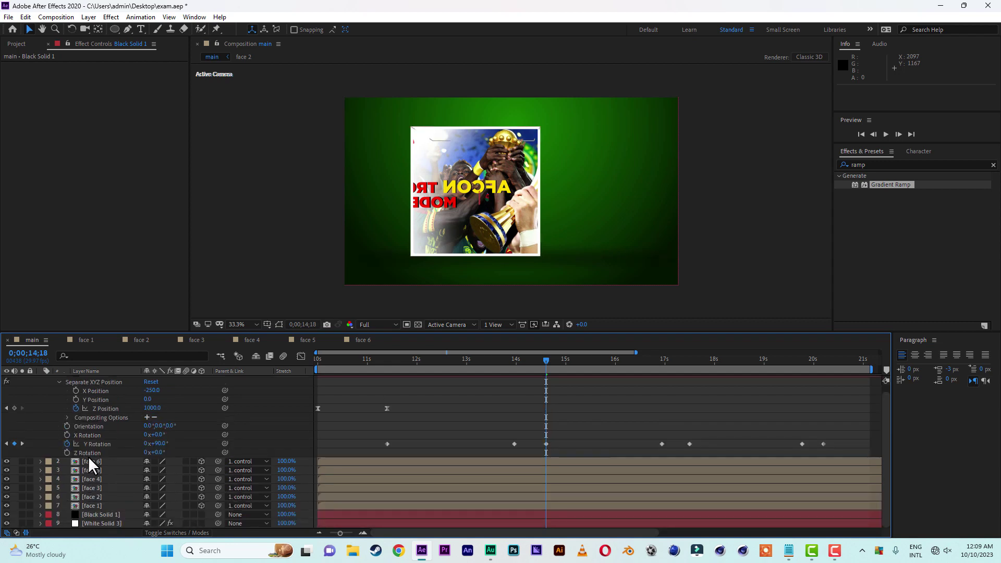
Apply the VC Reflect effect to the face 1 layer, with the current time at 0;00;11;08
left_click(99, 505)
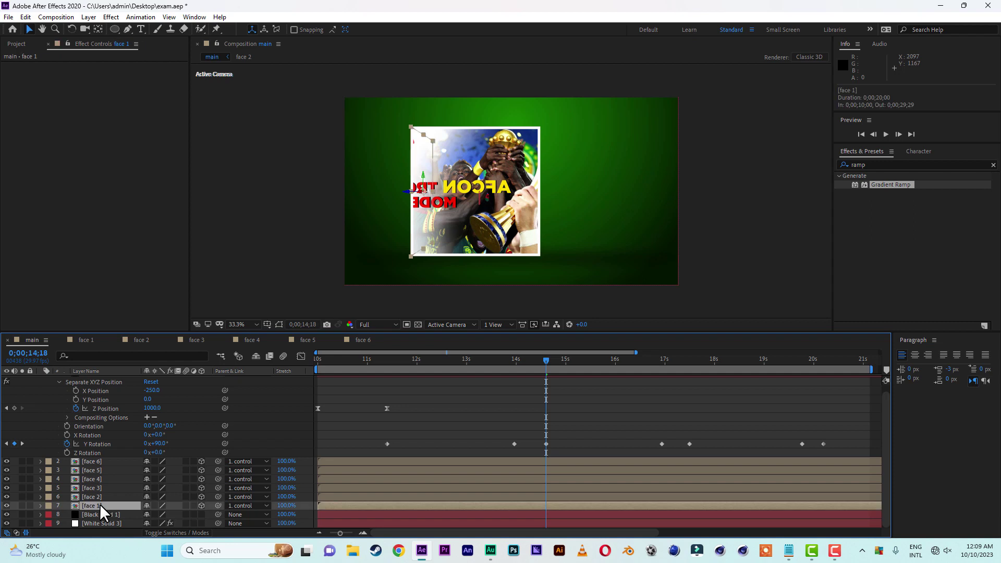
left_click(381, 359)
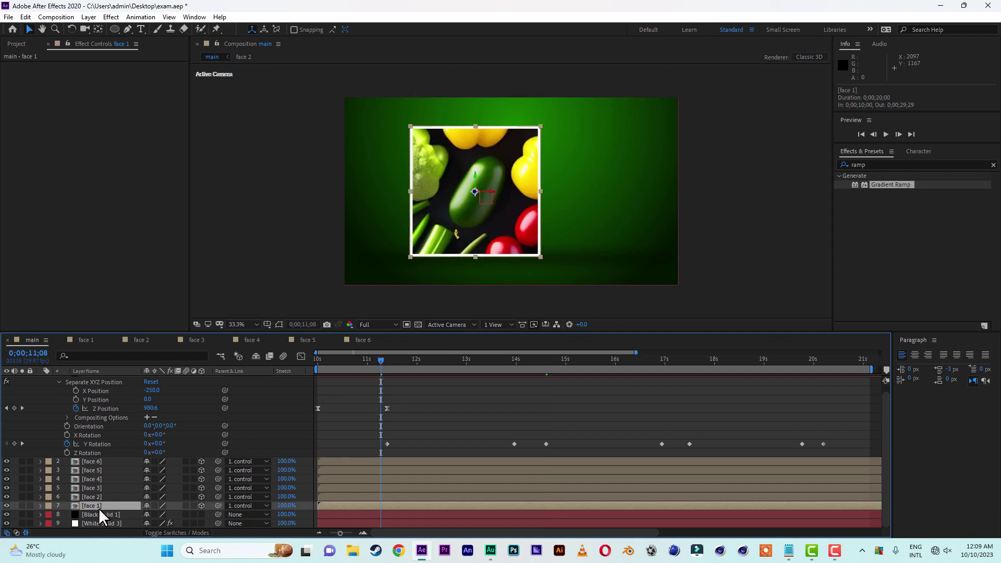
left_click(878, 165)
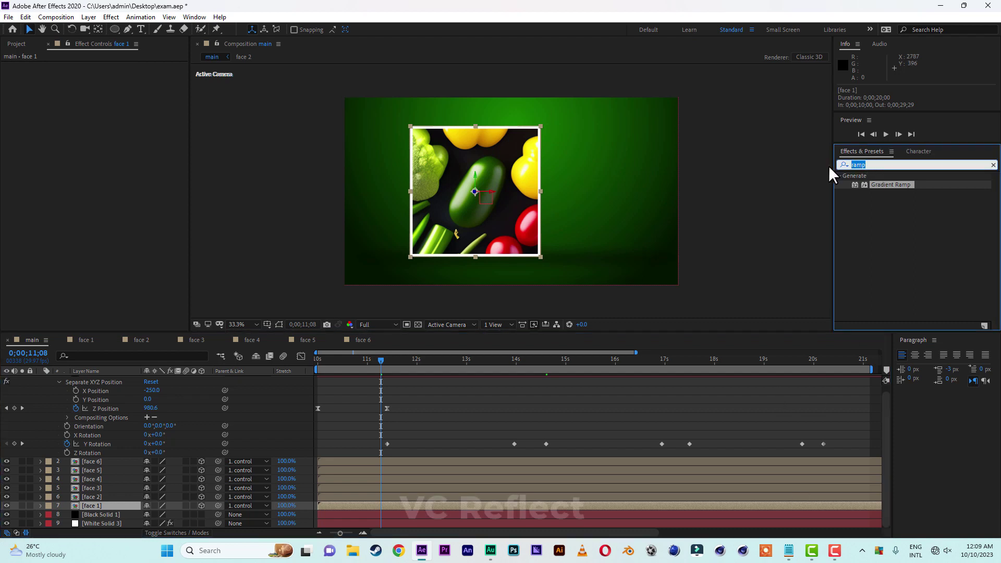
type("vc")
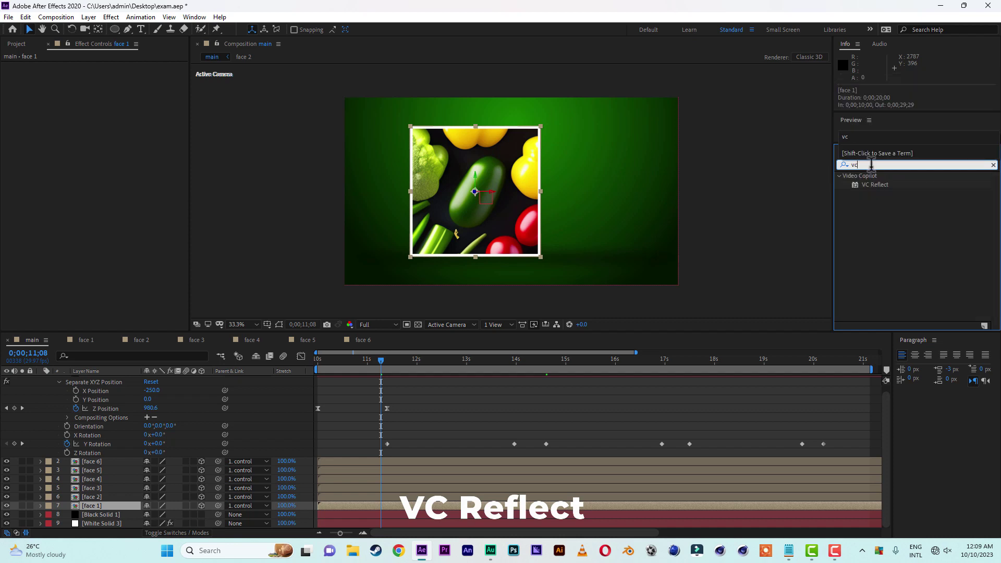
double_click(881, 183)
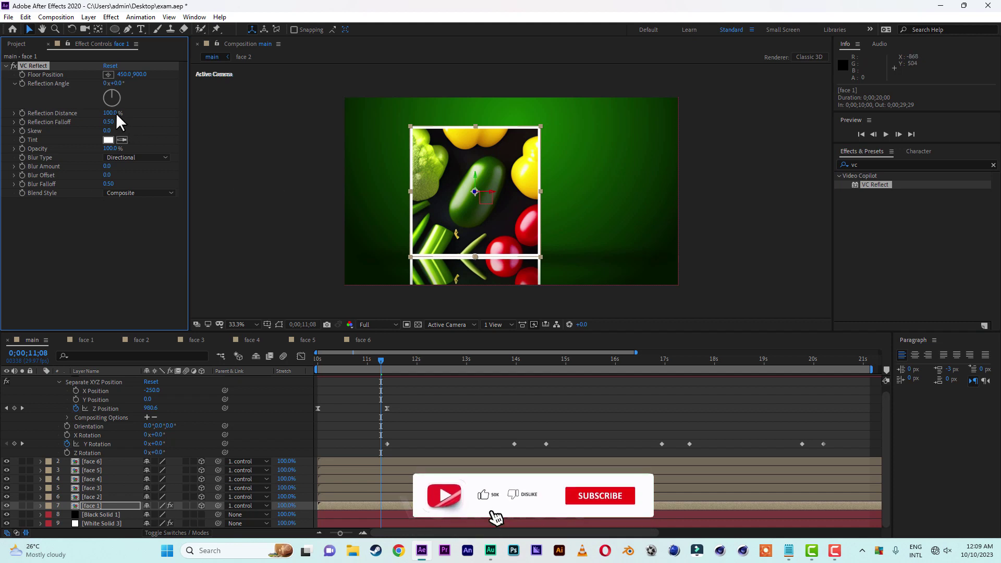
Set face 1's VC Reflect reflection distance to 20% and its opacity to 15%
left_click_drag(113, 114, 76, 113)
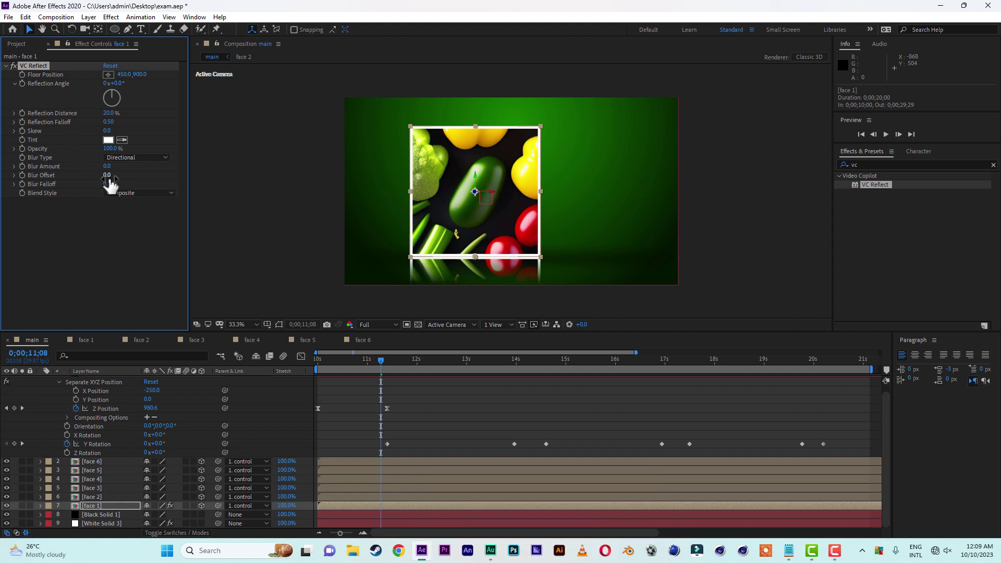
left_click(110, 150)
type("20")
key("Return")
type("5")
key("Return")
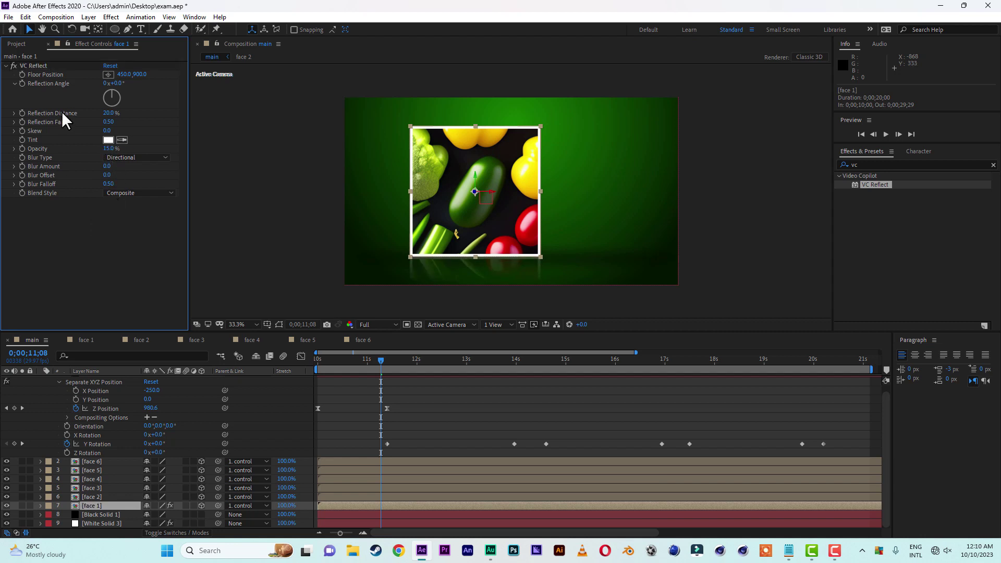
Copy the VC Reflect effect from face 1 and paste it onto face 3 at 0;00;14;08
left_click(25, 17)
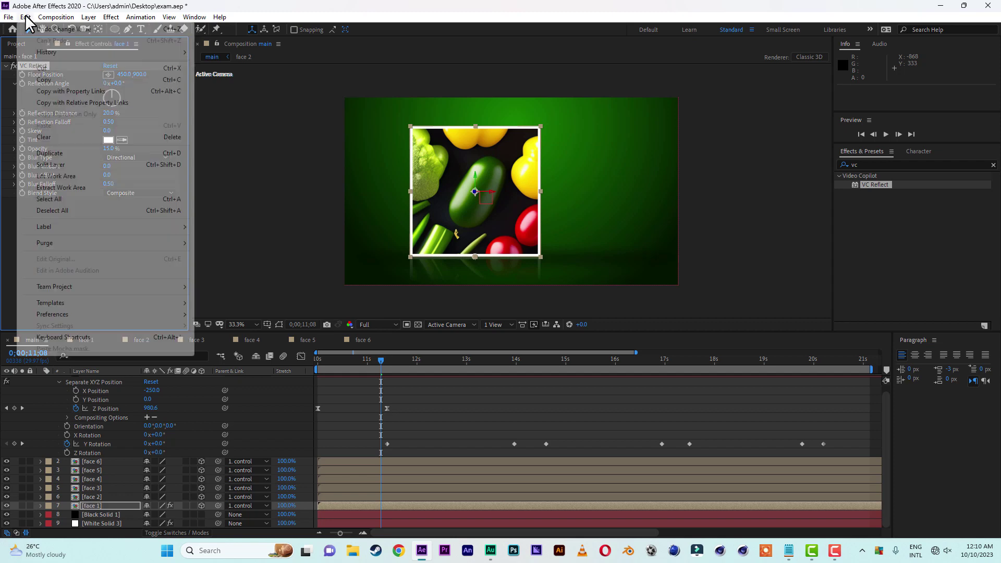
left_click(51, 80)
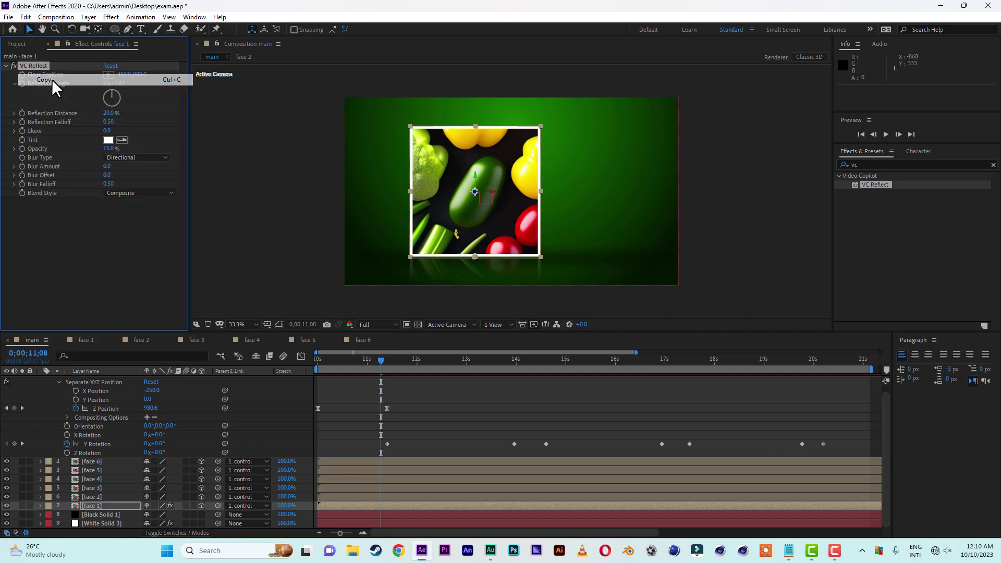
left_click(98, 494)
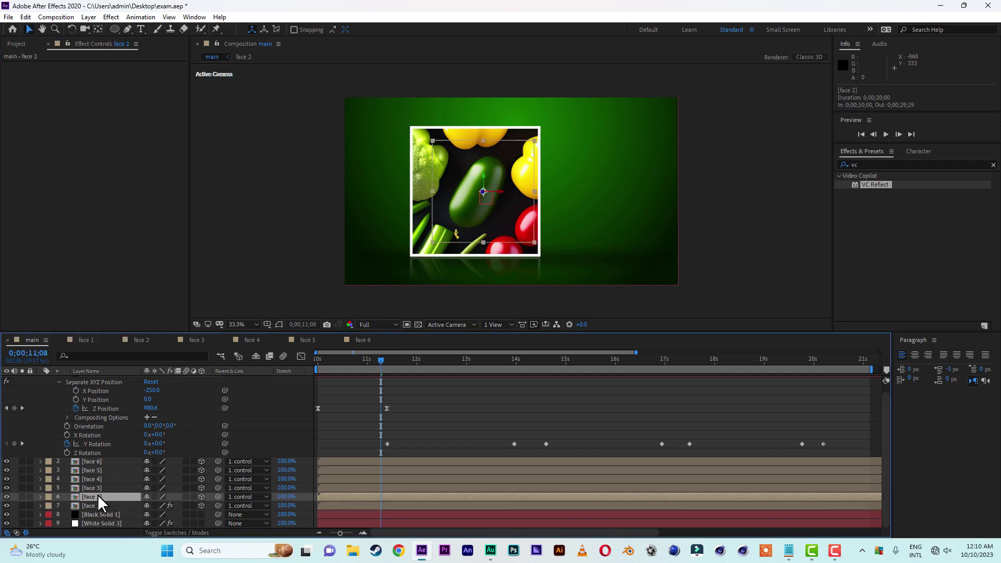
left_click(99, 488)
left_click(26, 18)
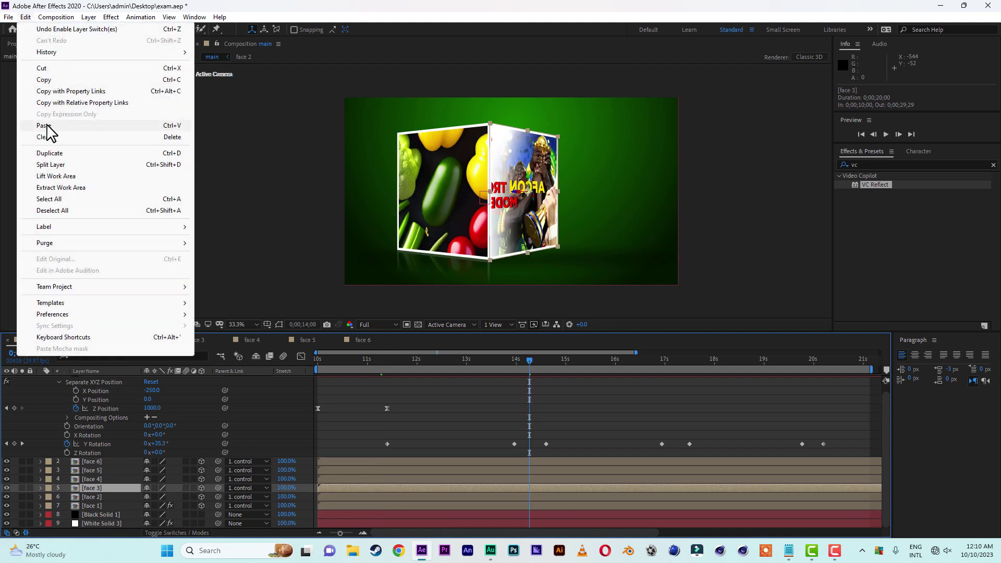
left_click(46, 127)
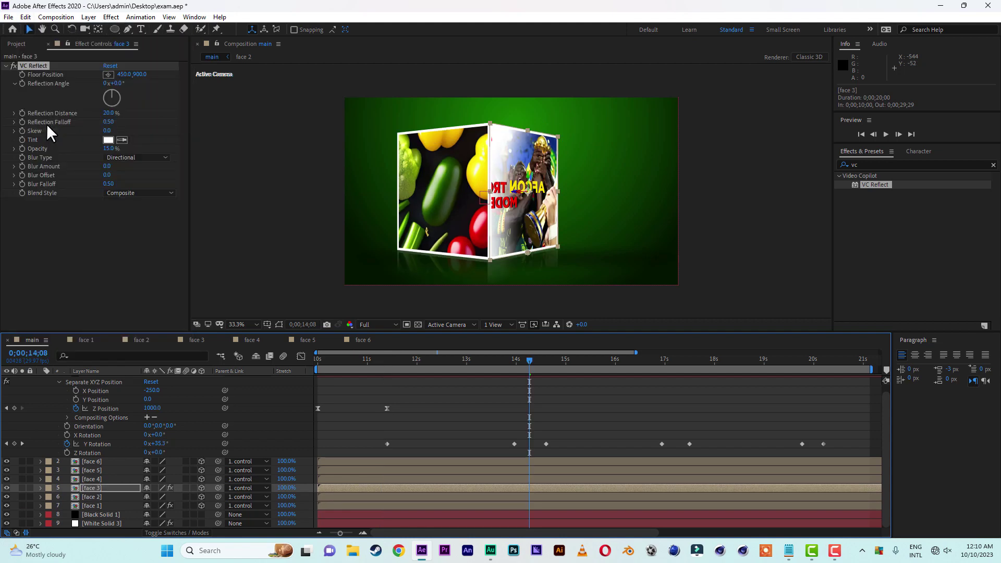
Paste the copied VC Reflect effect onto the face 4 and face 2 layers at 0;00;17;08
left_click(677, 364)
left_click(77, 481)
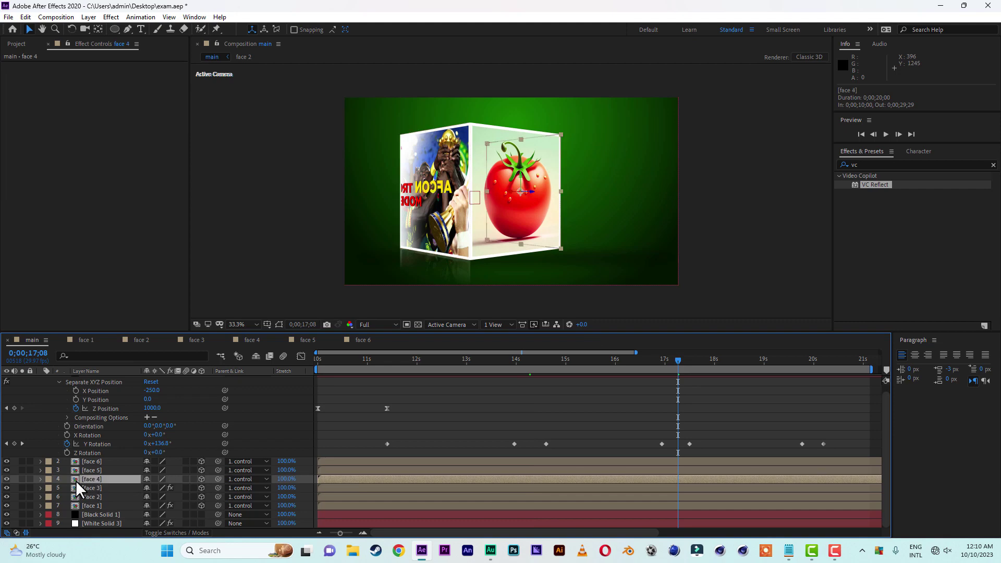
left_click(26, 18)
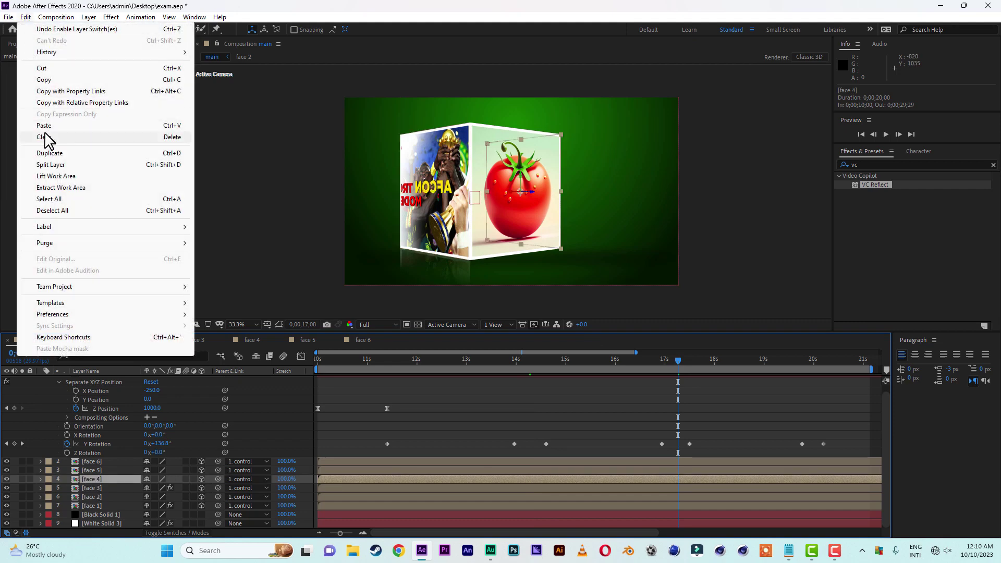
left_click(44, 126)
left_click(45, 498)
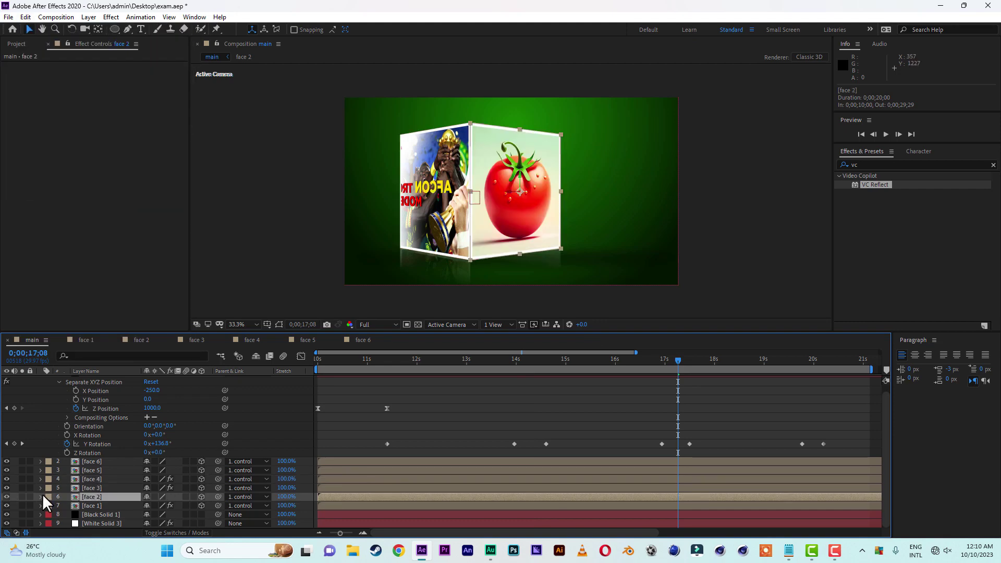
left_click(25, 17)
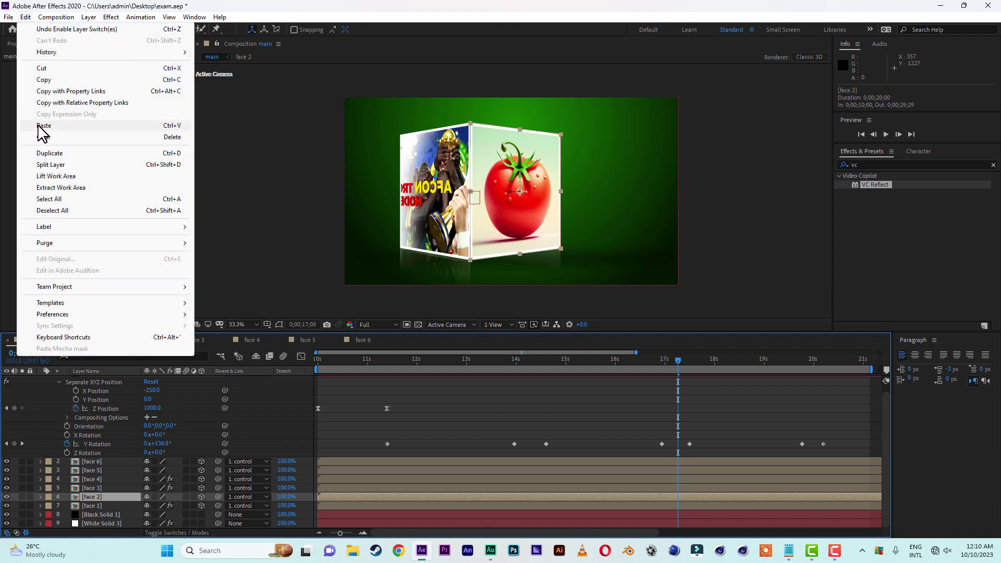
left_click(38, 127)
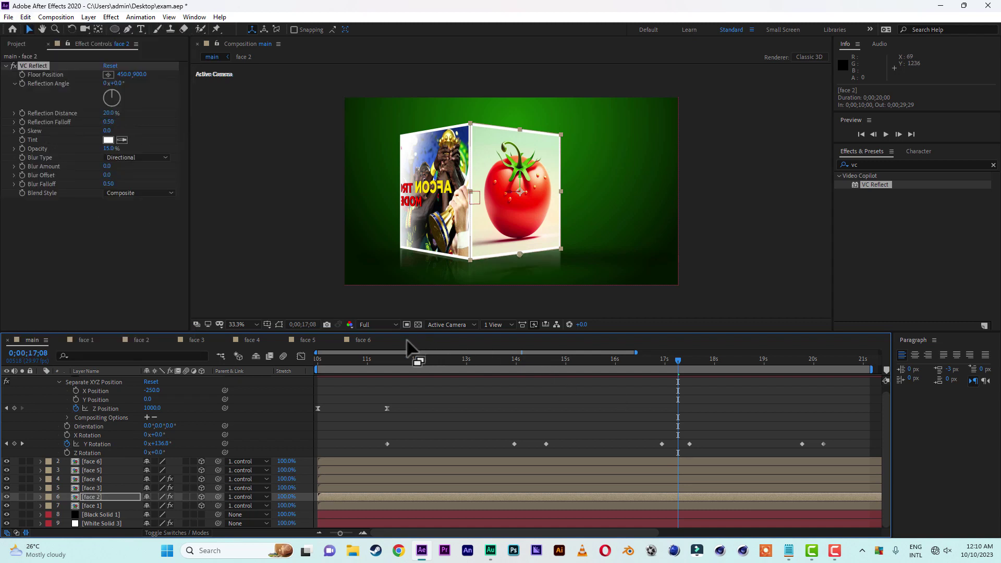
Preview the cube animation from 0;00;10;00, park the current time at 0;00;13;24 and save the project
left_click_drag(380, 364, 252, 373)
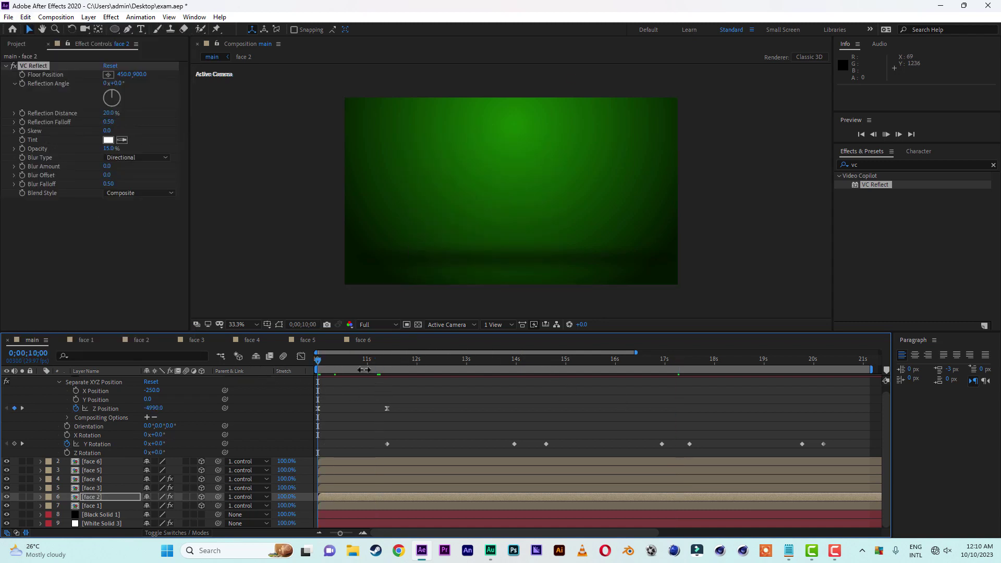
key("space")
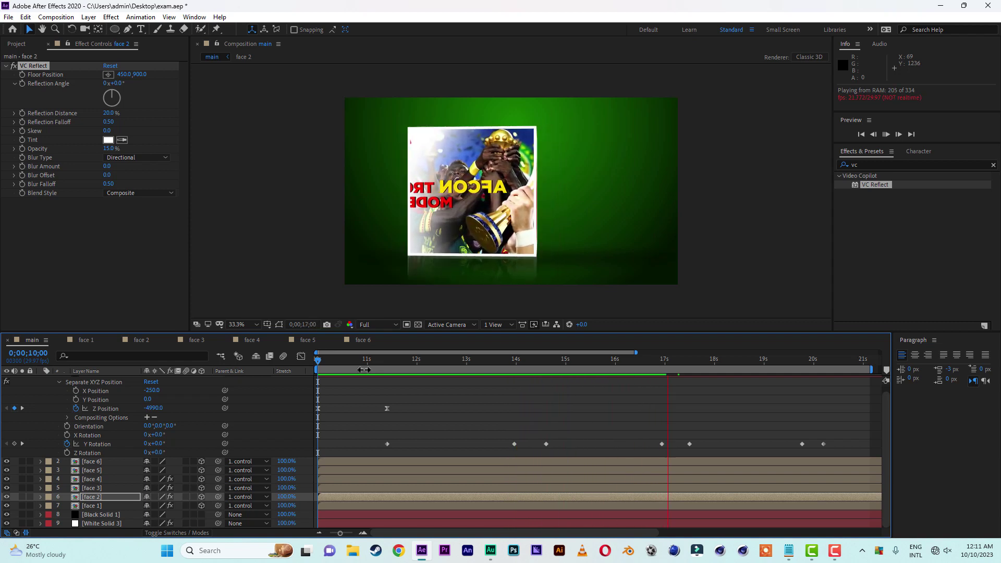
key("space")
left_click(506, 359)
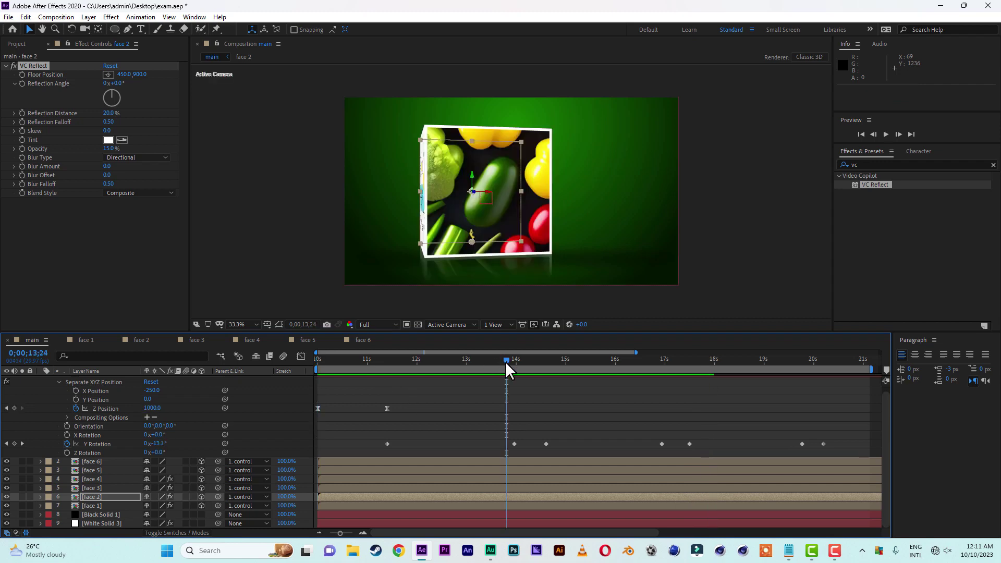
left_click(9, 16)
left_click(42, 114)
Create a new 900 x 900 px composition named "text 1" with a duration of 0;00;20;00
left_click(7, 43)
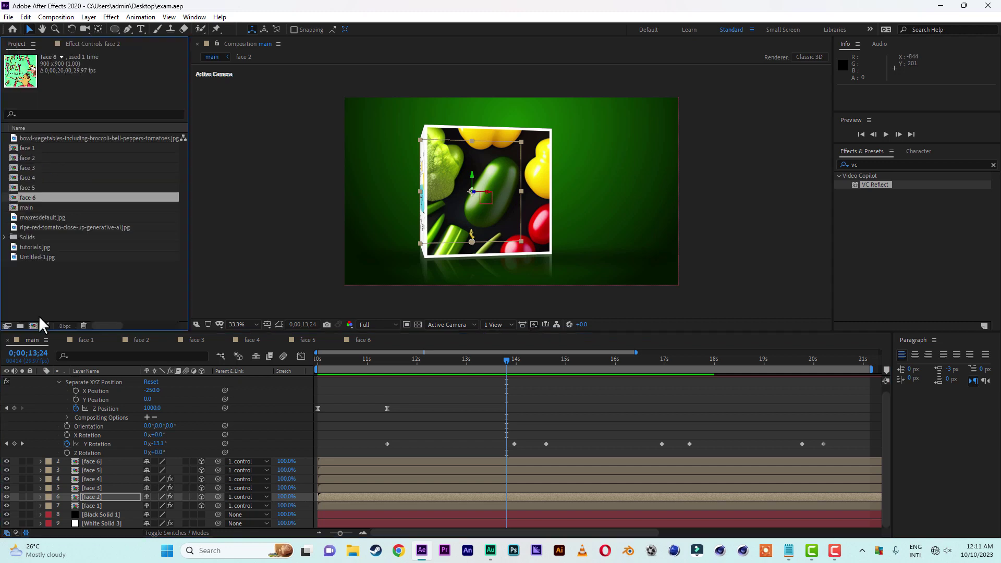
left_click(33, 325)
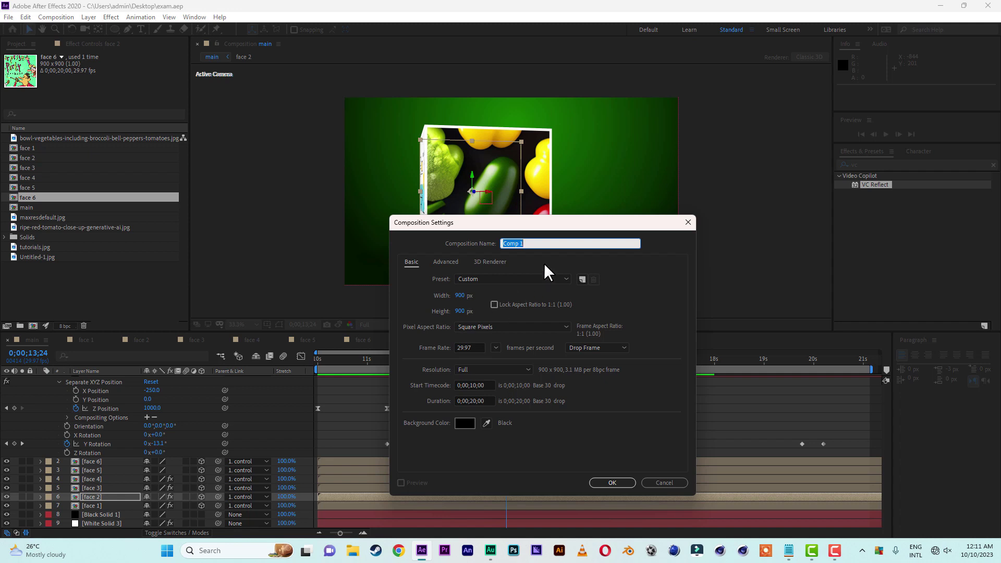
type("text")
left_click(605, 481)
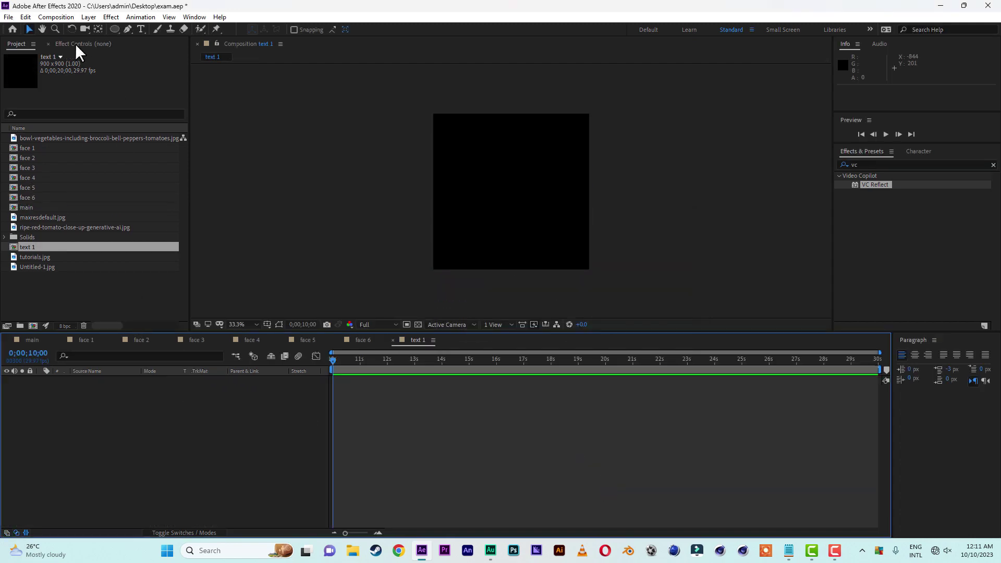
Add a white text layer reading "VEGETABLES" to the text 1 composition and place it at about 93, 330
left_click(140, 29)
left_click(477, 172)
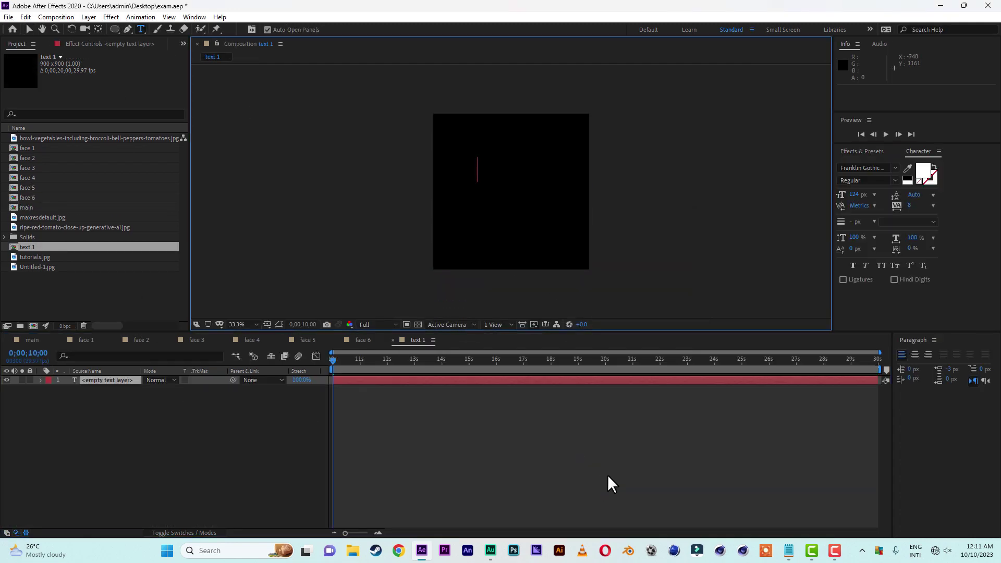
type("VEG")
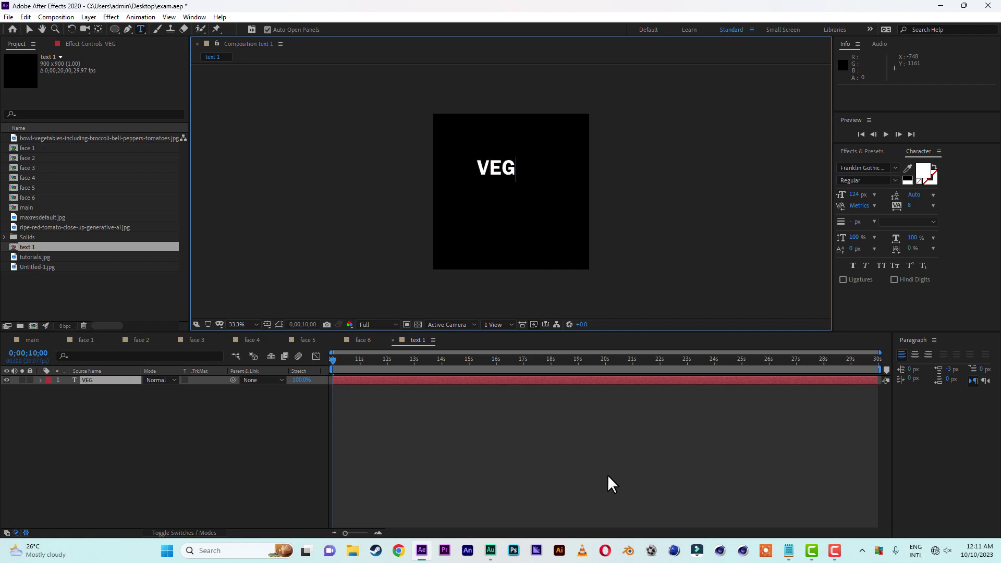
type("ETABLES")
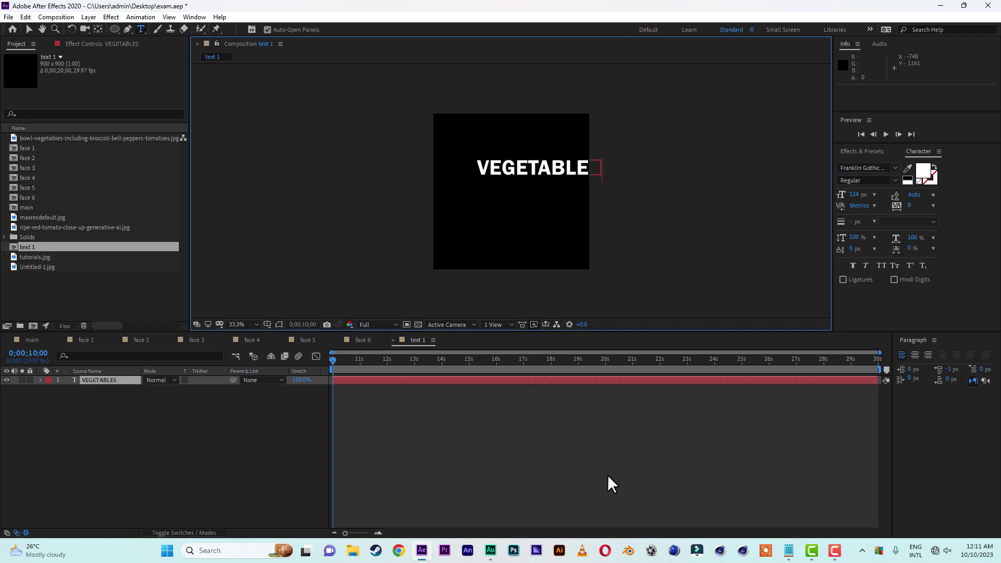
left_click(29, 28)
left_click_drag(564, 181, 539, 175)
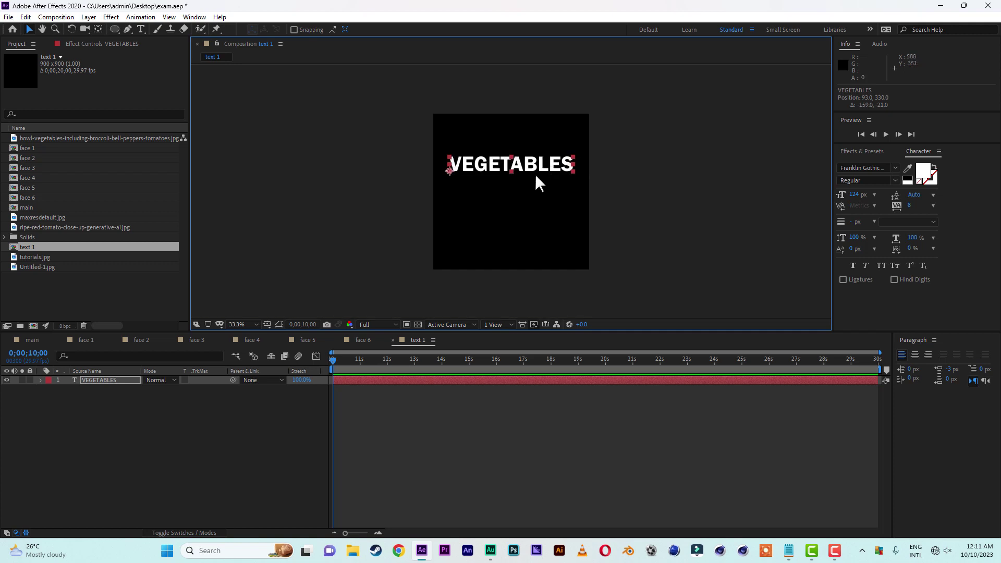
Duplicate the VEGETABLES text to about 99, 444 and reword the copy as "a good source of nutrient" on two lines
key("ctrl+d")
left_click_drag(536, 175, 533, 188)
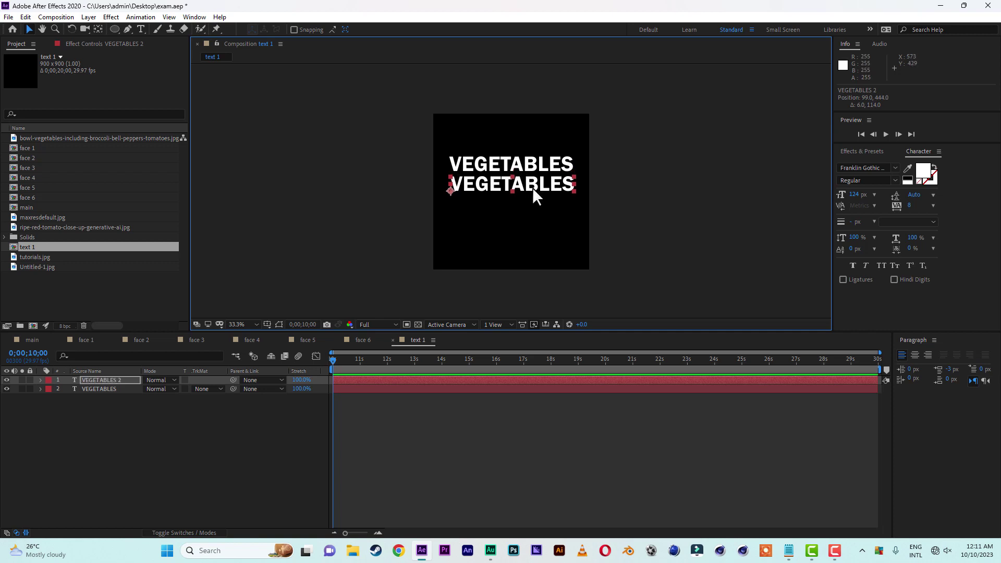
double_click(533, 183)
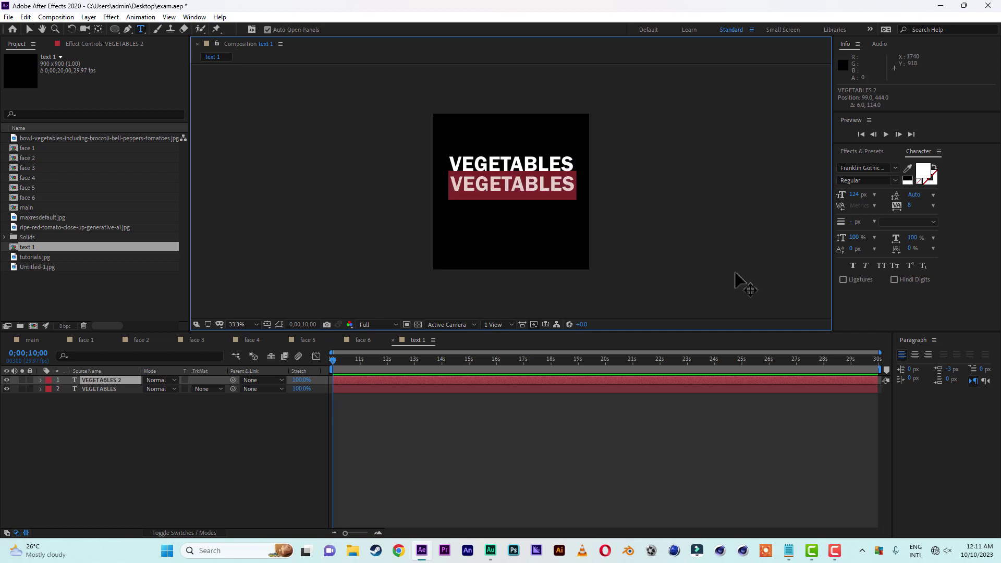
type("a")
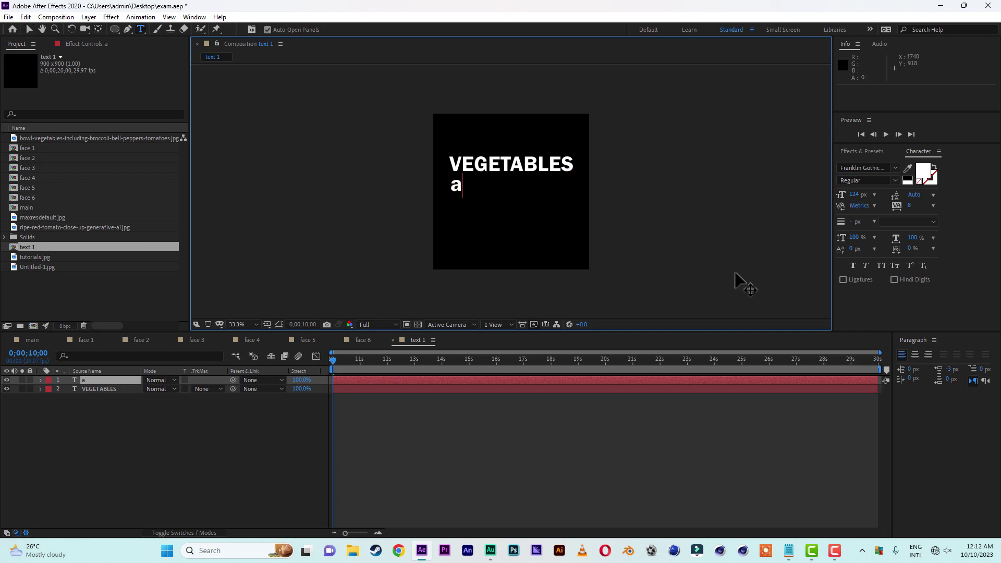
type(" good source")
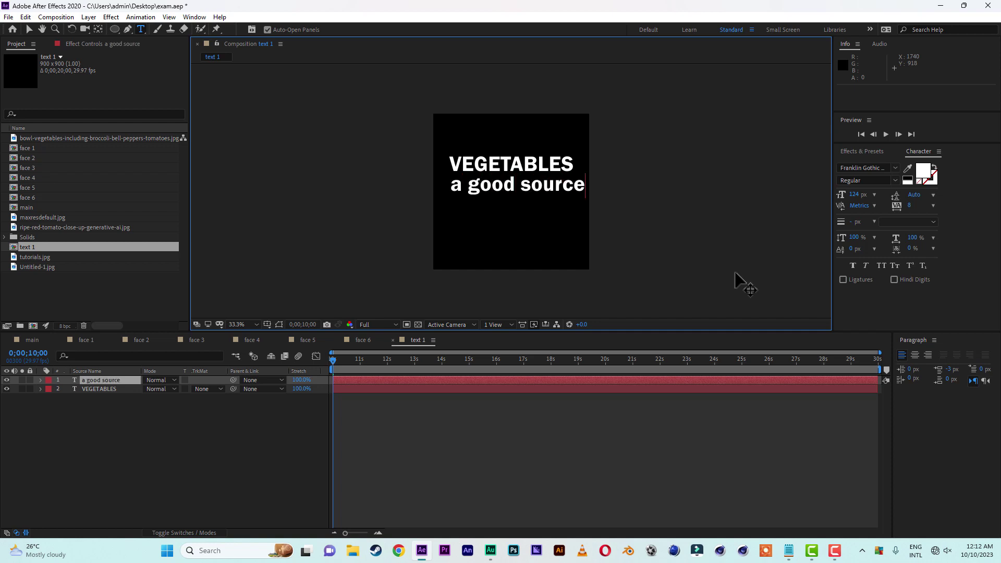
type(" of prutrient")
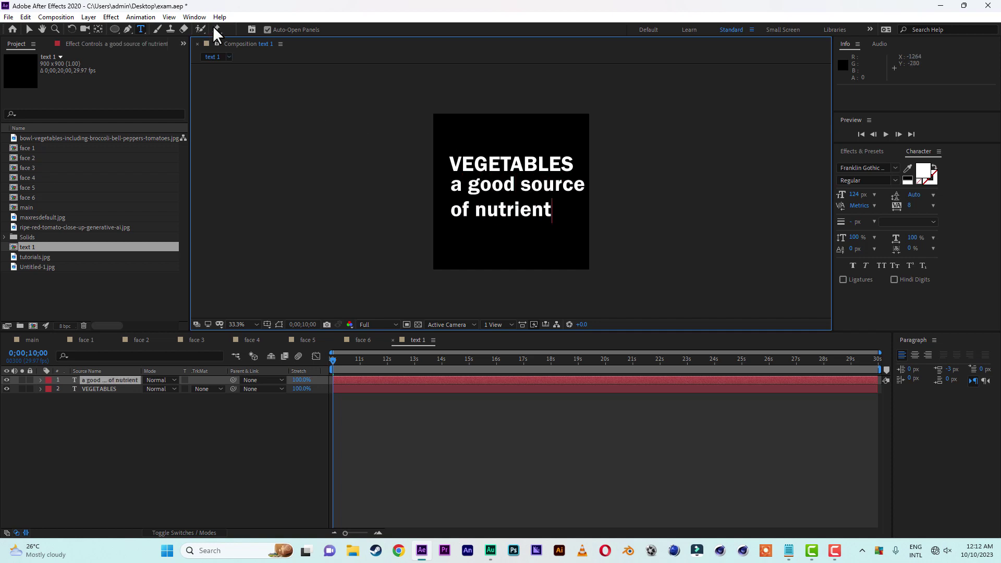
Reduce the "a good source of nutrient" text to 98 px and reposition it at about 102, 432
left_click(29, 30)
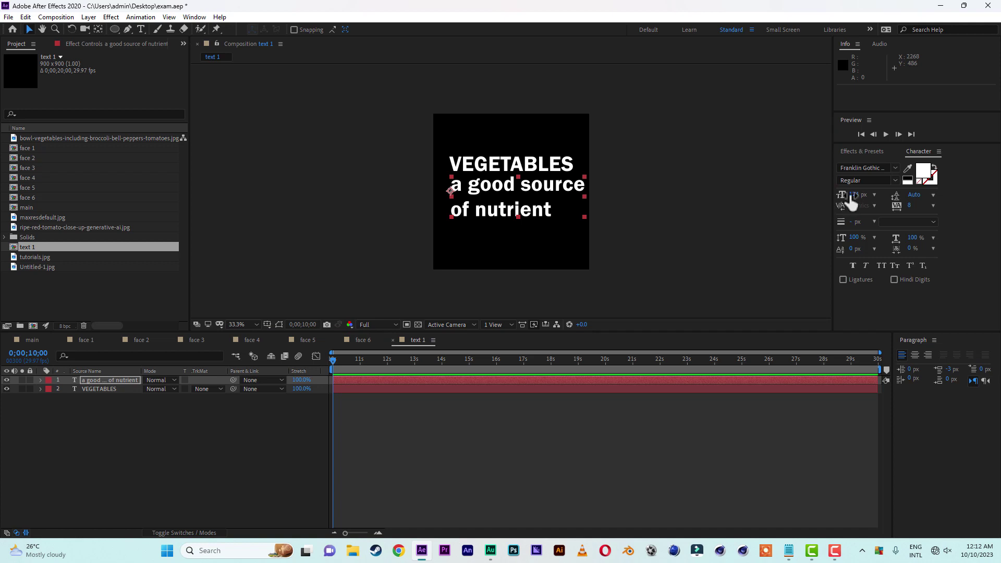
left_click_drag(857, 195, 837, 195)
left_click_drag(508, 196, 507, 194)
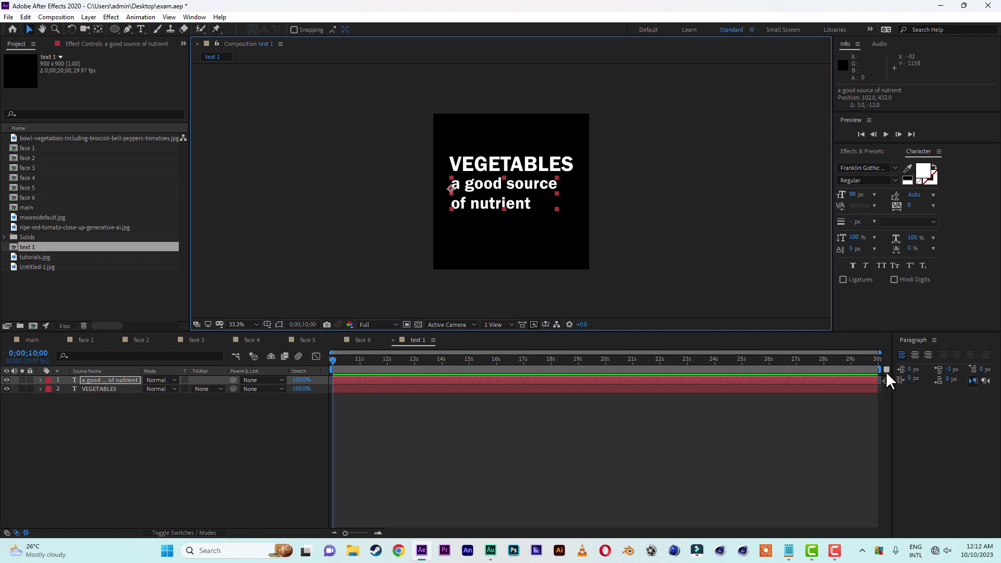
End the work area at 0;00;16;04 and set Position keyframes on both text layers at 0;00;11;01
left_click_drag(881, 369, 500, 388)
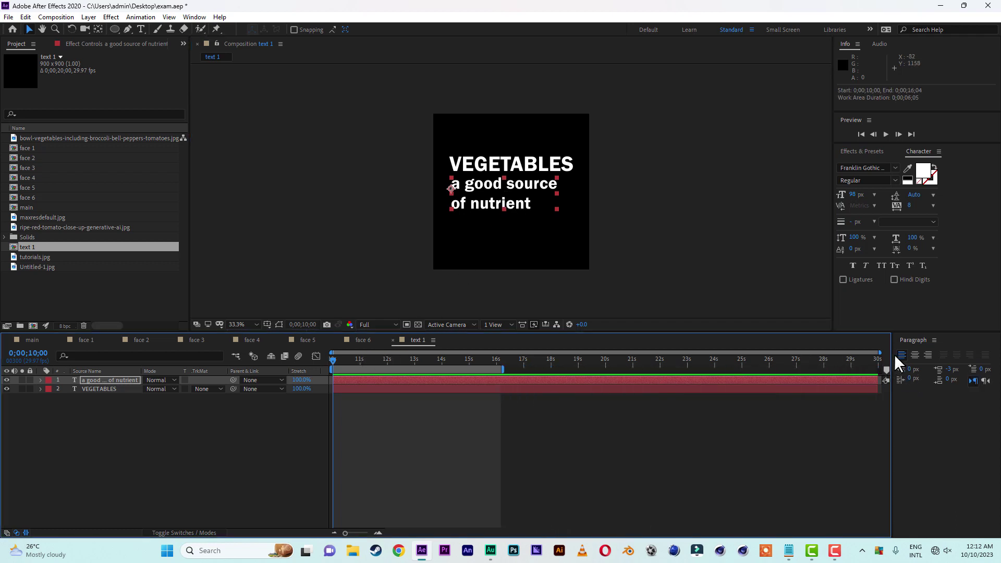
left_click_drag(881, 353, 613, 363)
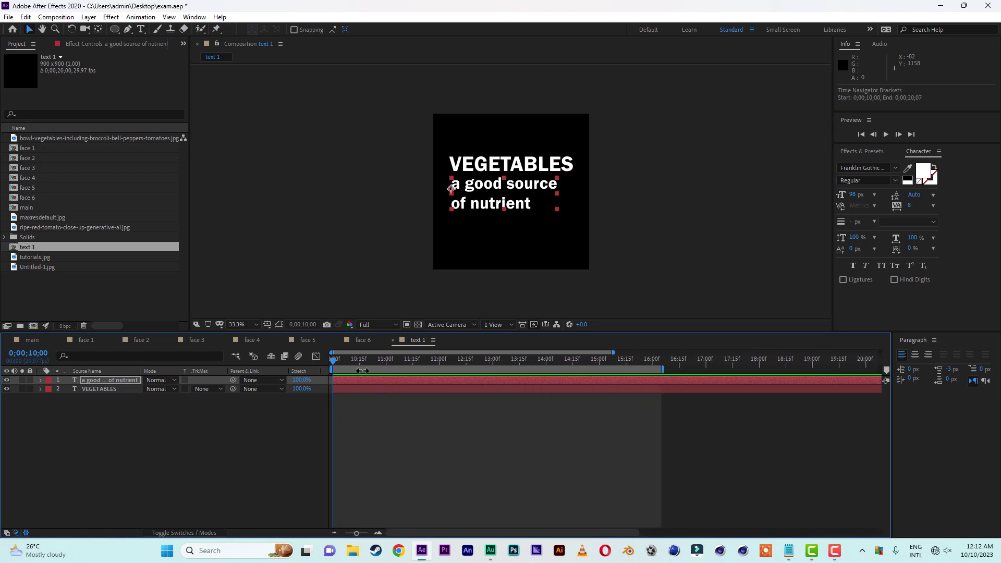
left_click(387, 359)
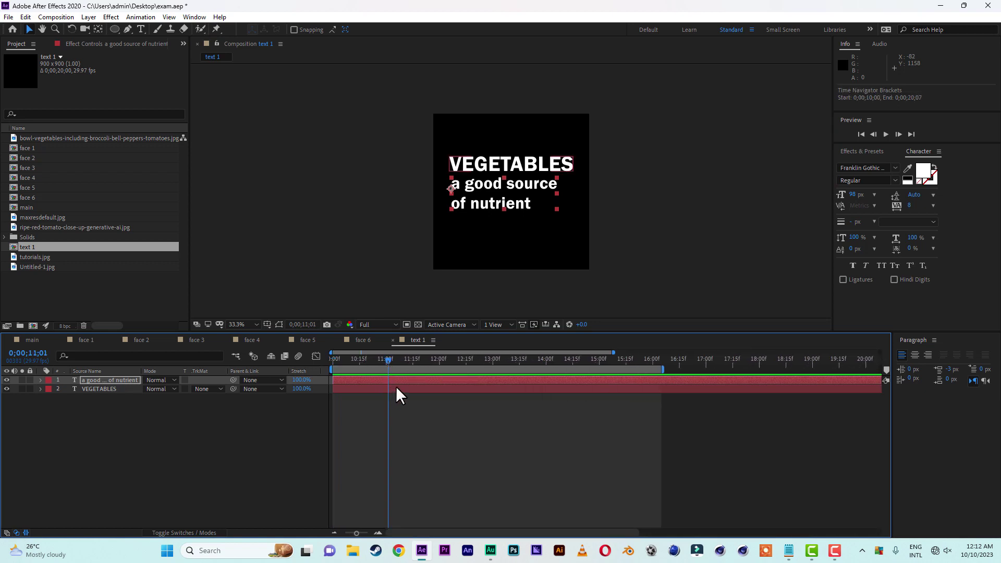
left_click(396, 389, "shift")
key("p")
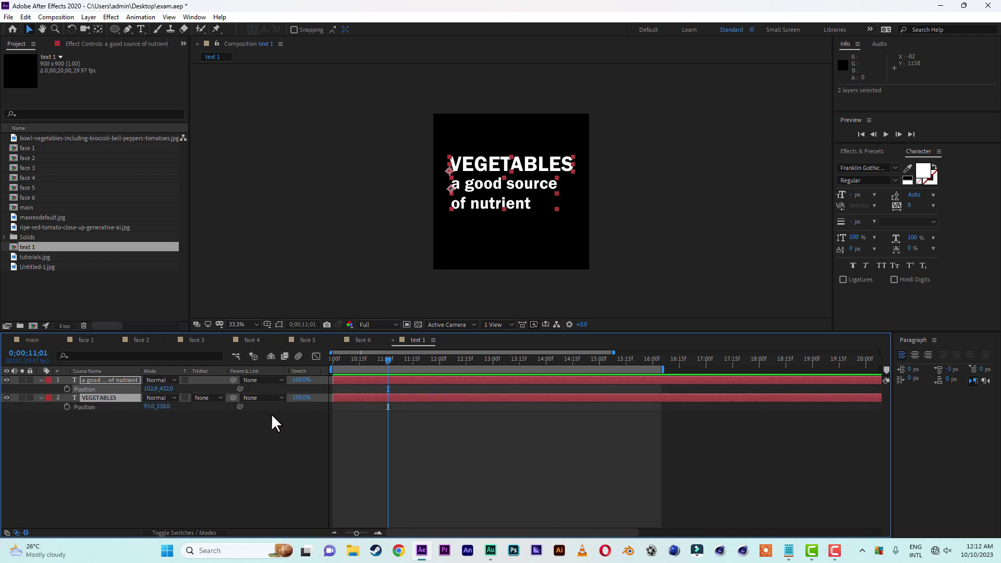
left_click(66, 389)
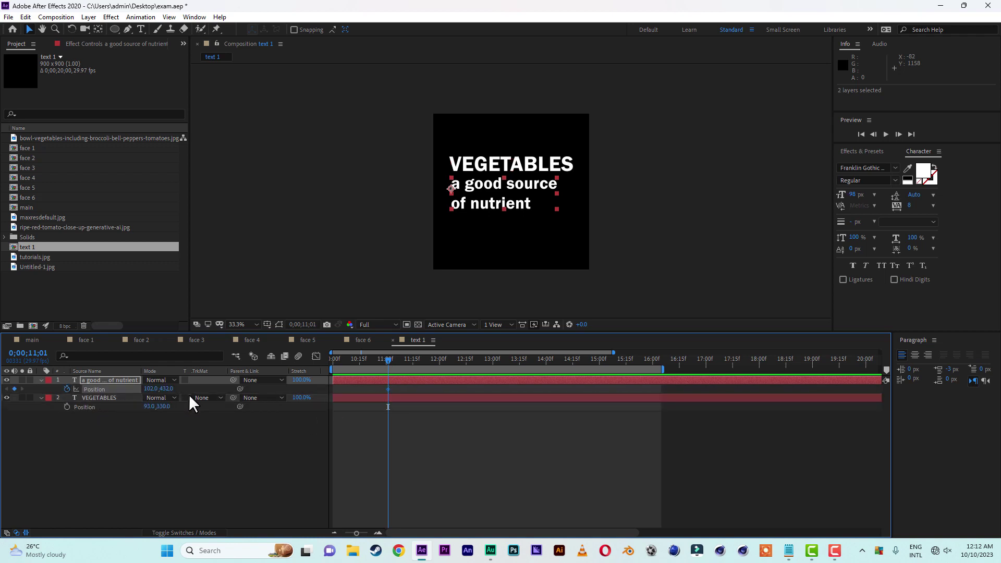
left_click(67, 407)
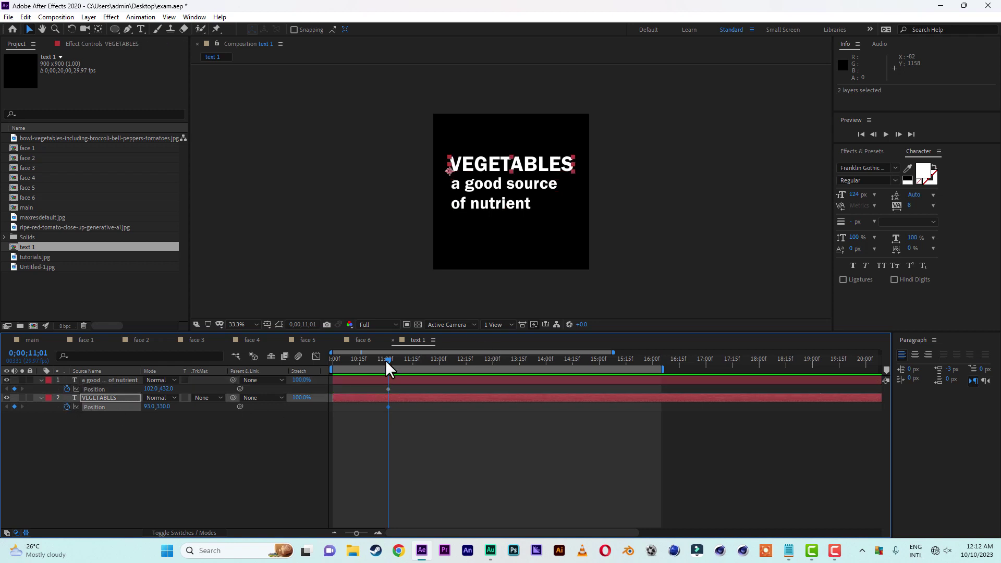
At 0;00;10;00, move both text layers left out of the frame, to about -789, 435 and -798, 333 for VEGETABLES
left_click_drag(388, 360, 268, 364)
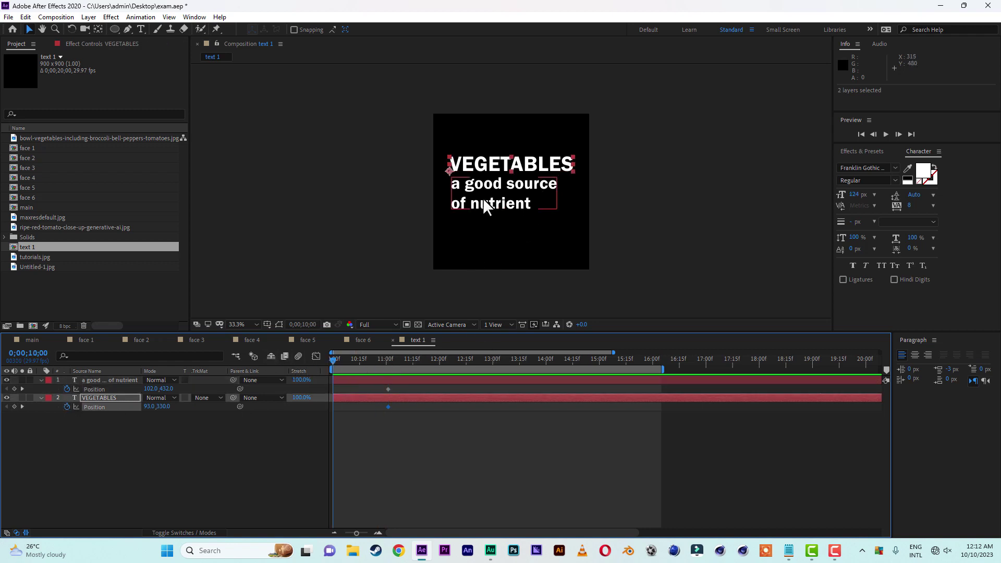
left_click(352, 378)
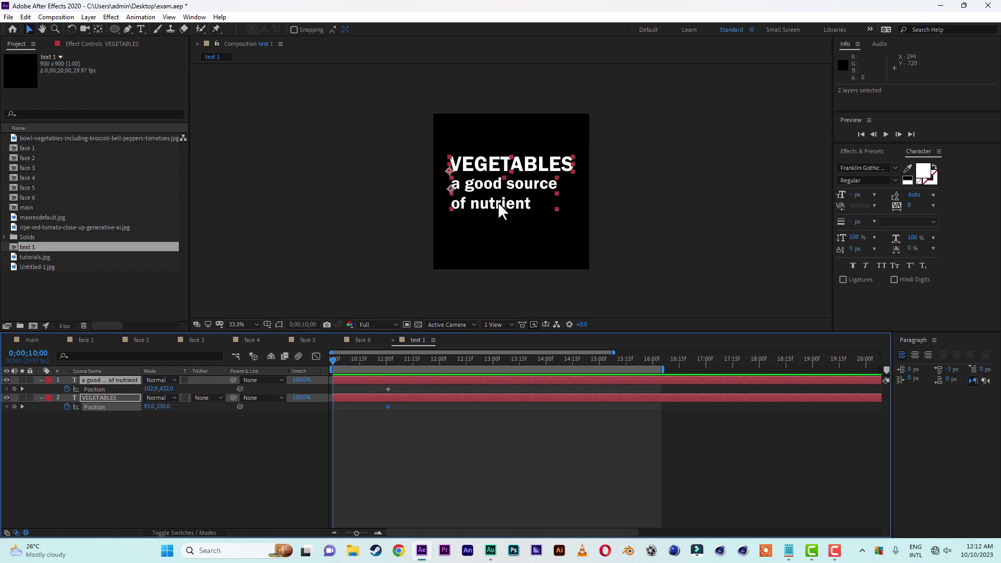
left_click(524, 187)
left_click_drag(524, 188, 371, 188)
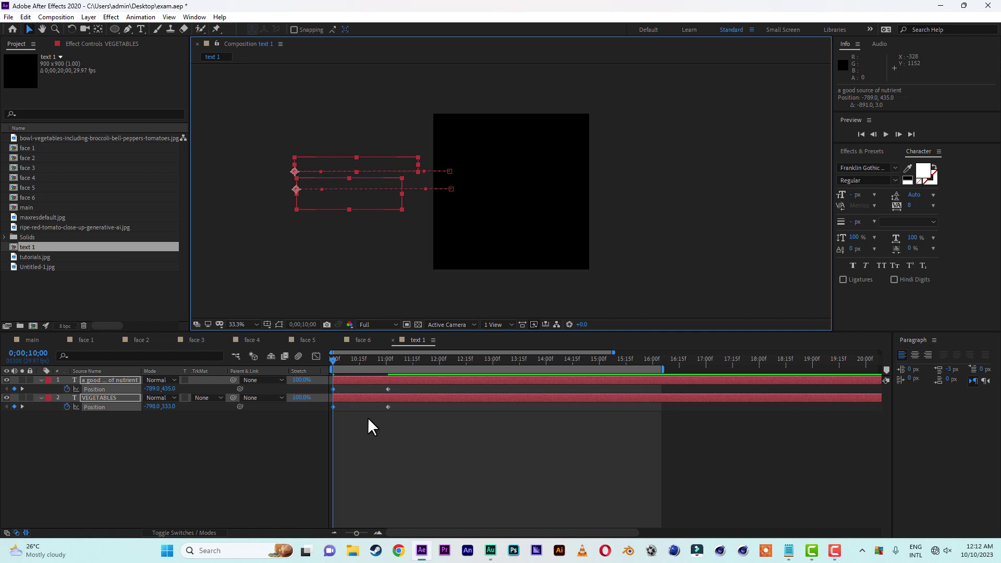
Preview the text slide-in and select all Position keyframes of both text layers
key("space")
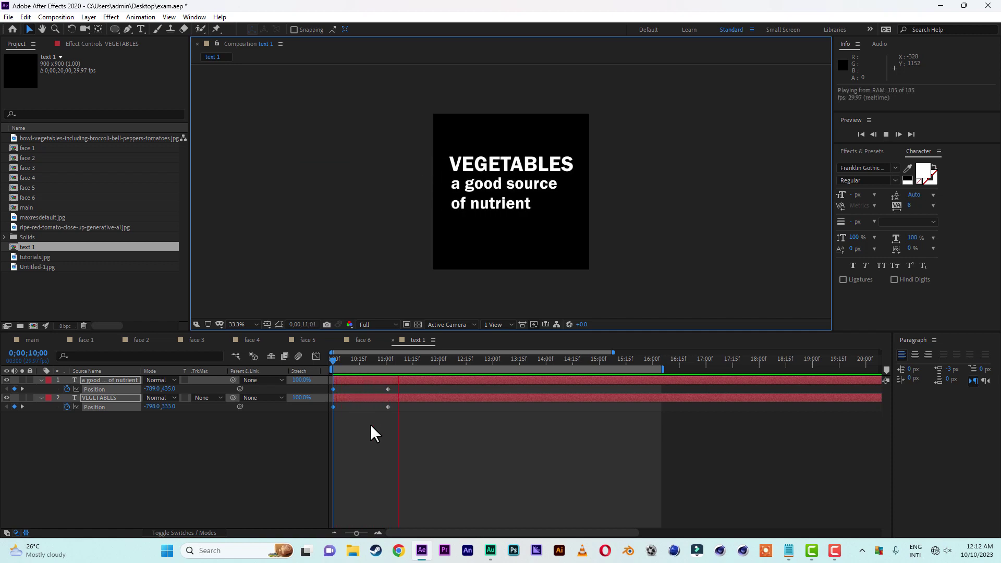
left_click(435, 432)
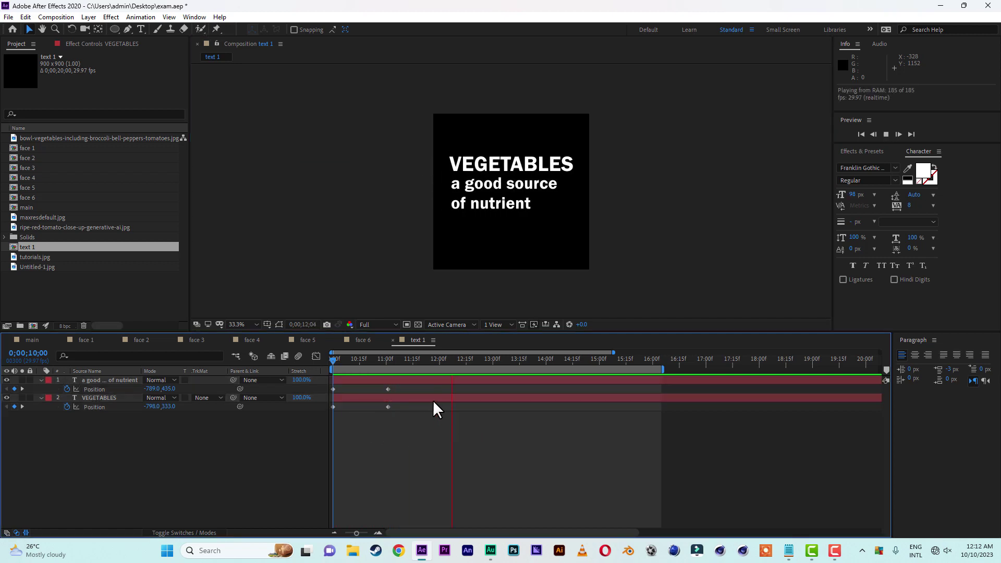
left_click(435, 367)
left_click_drag(398, 386, 299, 424)
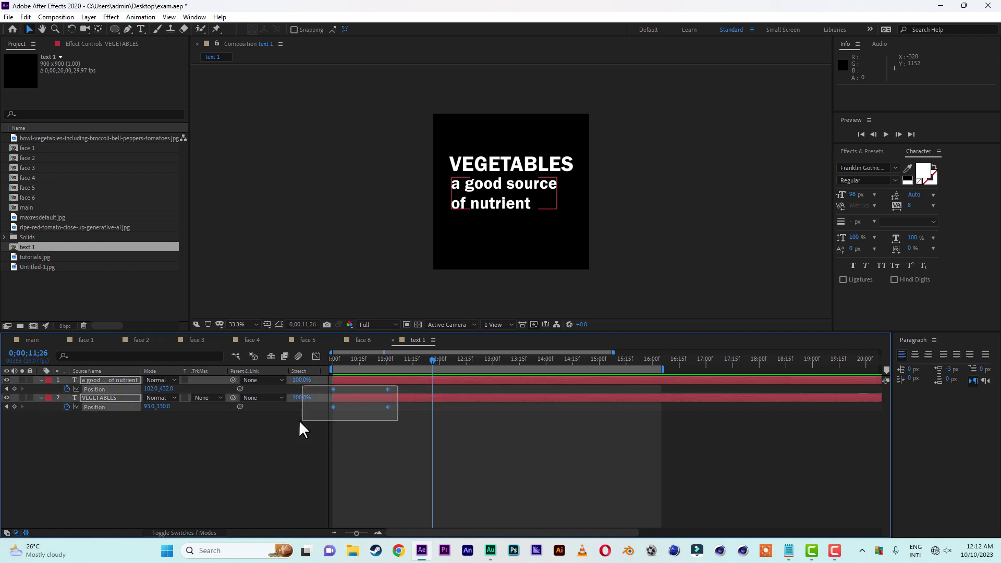
Apply Easy Ease to the selected Position keyframes of both text layers in the text 1 composition
right_click(386, 408)
mouse_move(415, 400)
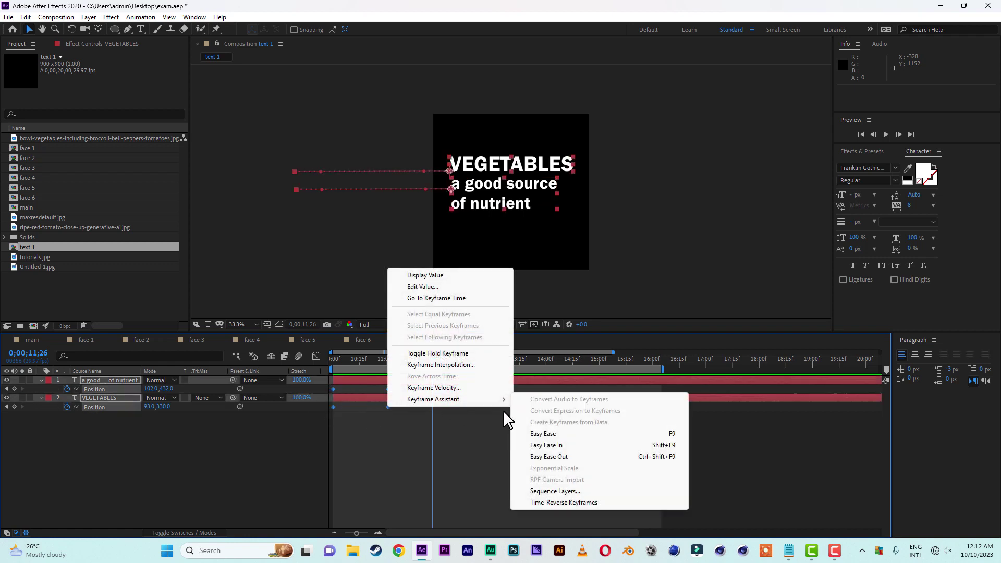
left_click(524, 432)
In the speed graph of the "a good source of nutrient" layer's Position, lengthen the last keyframe's incoming influence for a gradual slowdown
left_click_drag(394, 387, 320, 399)
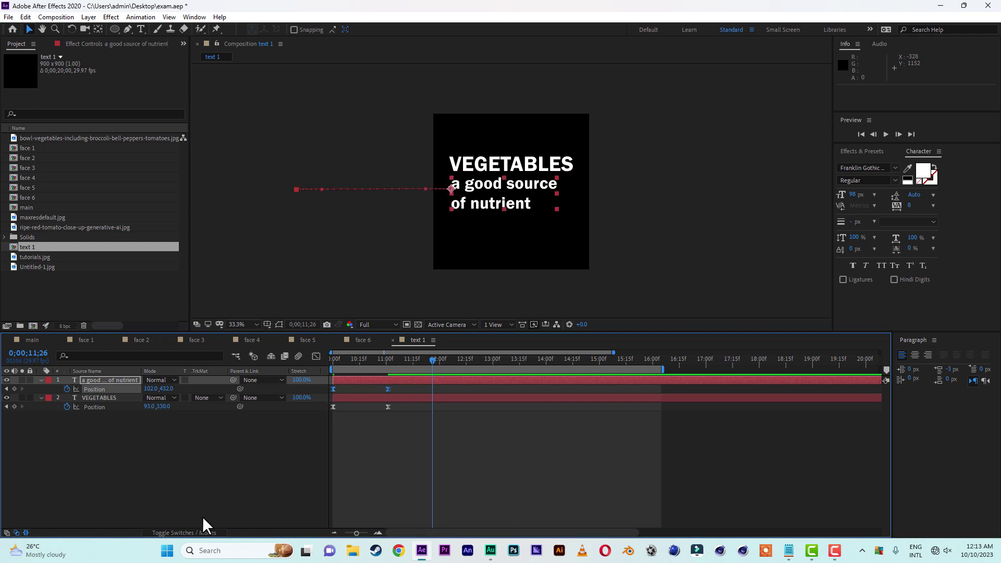
left_click(316, 356)
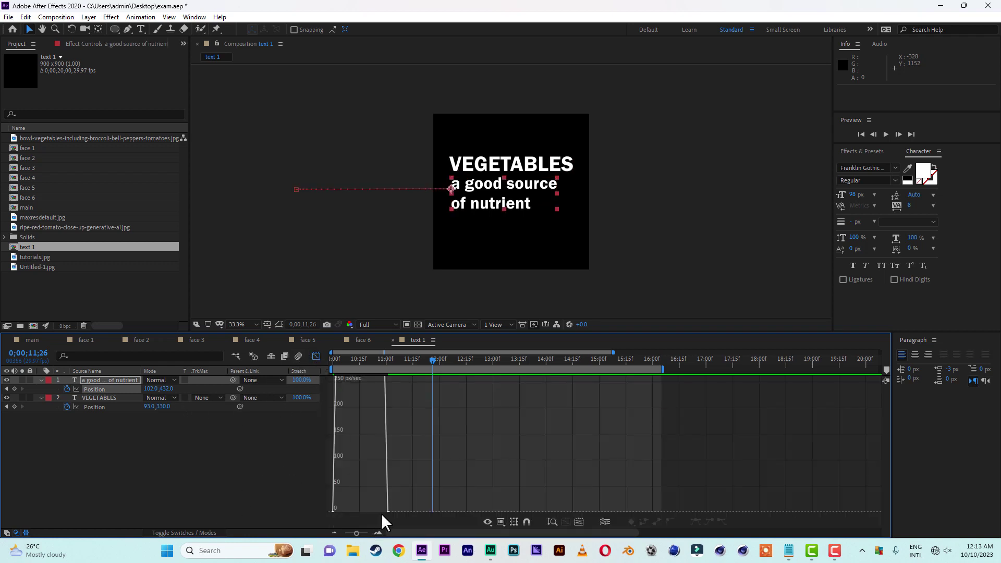
left_click(386, 511)
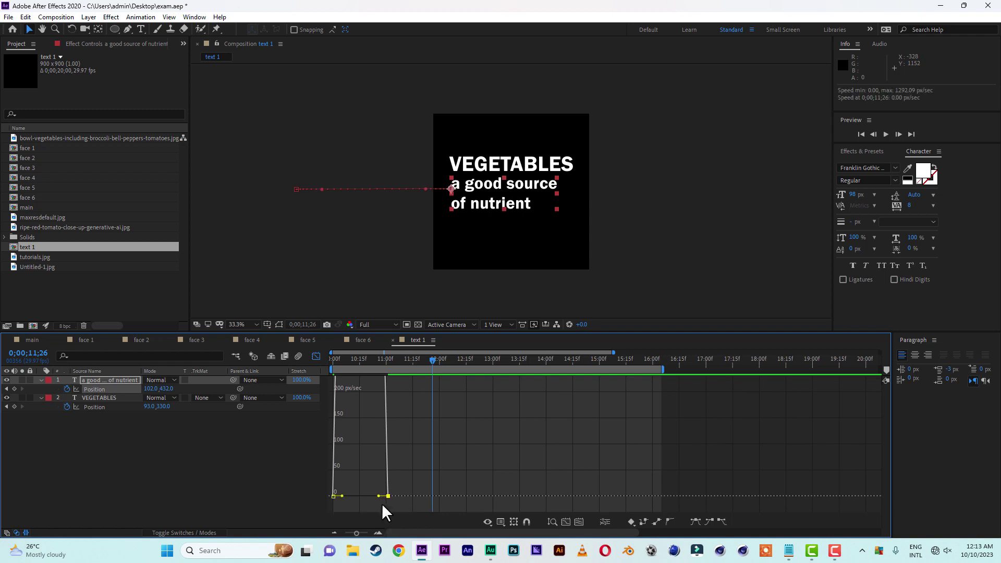
left_click_drag(379, 497, 355, 499)
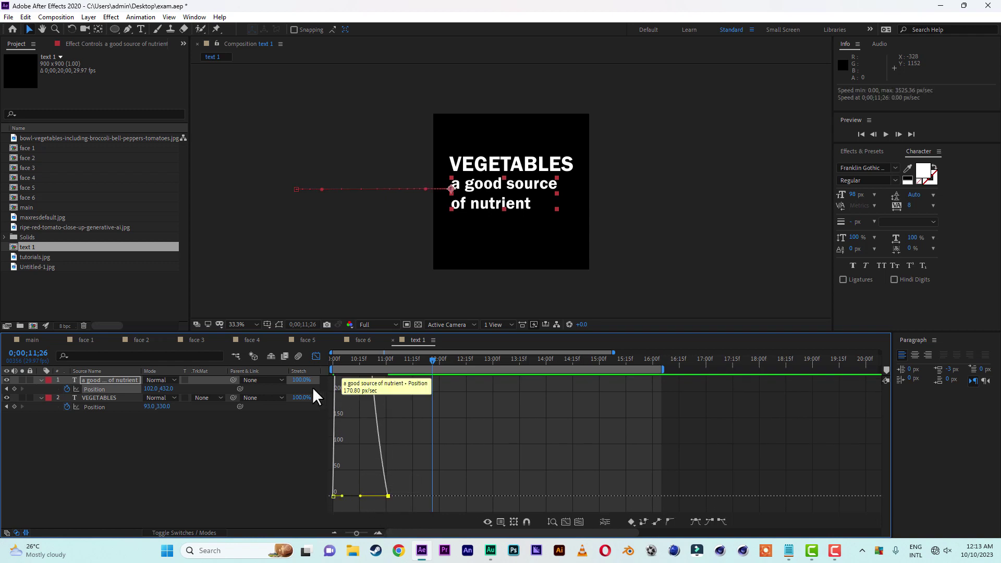
Lengthen the incoming influence of the last VEGETABLES Position keyframe in the speed graph, and play the animation from 0;00;10;00
left_click(316, 358)
left_click_drag(403, 410, 314, 426)
left_click(316, 358)
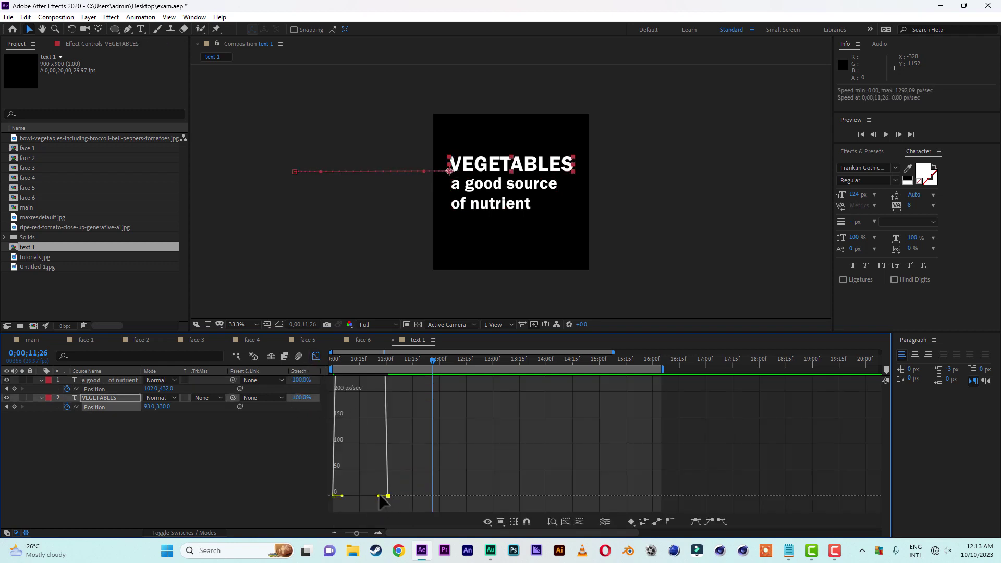
left_click_drag(378, 495, 360, 496)
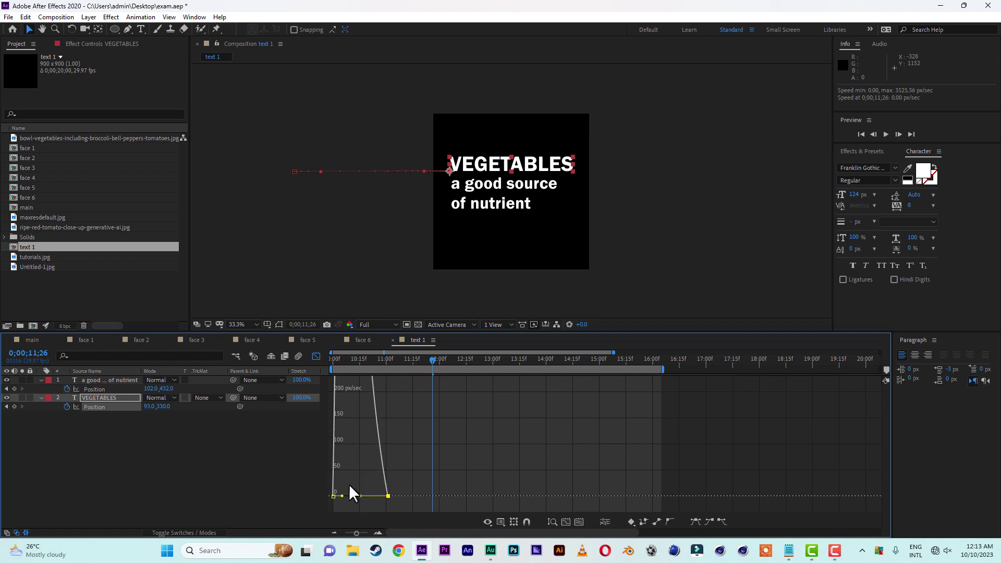
left_click(316, 357)
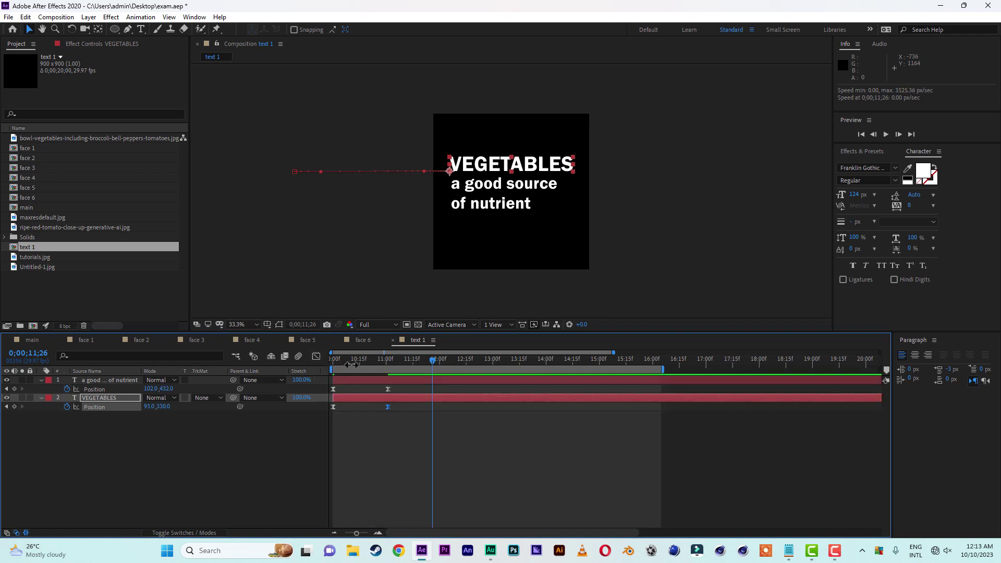
left_click_drag(350, 364, 320, 365)
key("space")
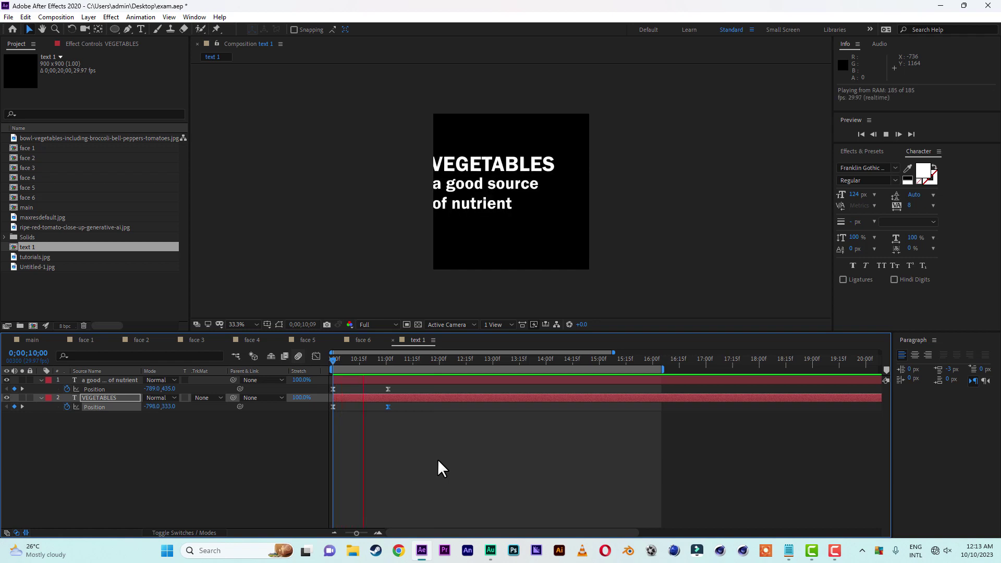
Slow the slide-in by moving both text layers' final Position keyframes to 0;00;11;22, previewing the animation from the start
left_click(399, 398)
left_click_drag(398, 387, 393, 407)
left_click_drag(401, 366, 325, 436)
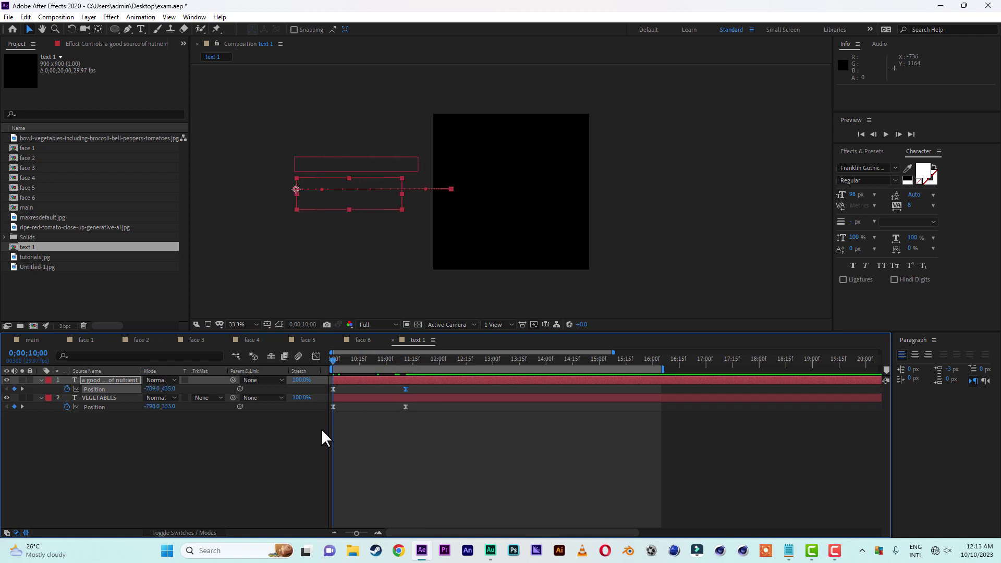
key("space")
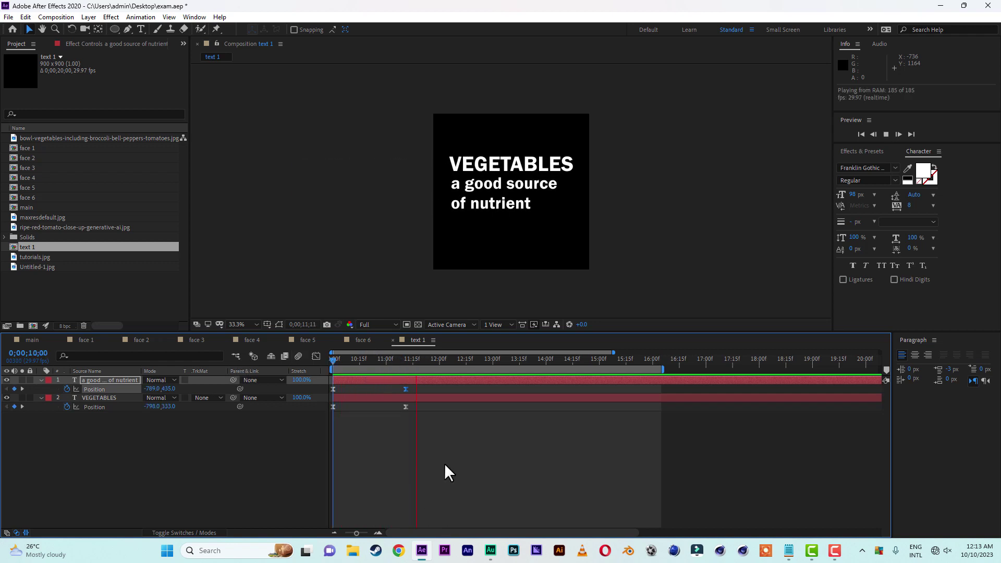
left_click(409, 409)
mouse_move(410, 408)
left_mouse_down()
mouse_move(398, 417)
mouse_move(425, 408)
left_mouse_up()
left_click_drag(350, 363, 301, 369)
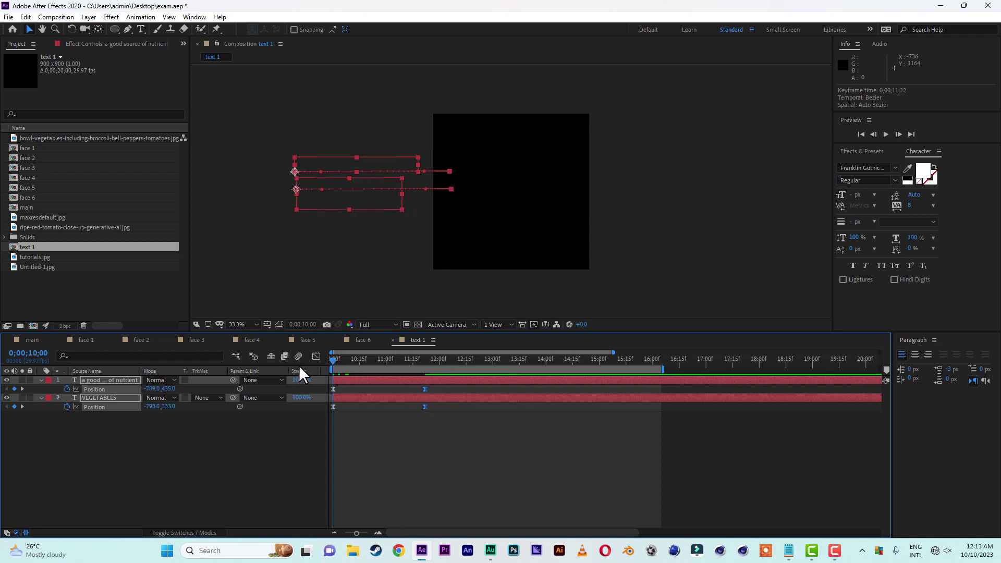
key("space")
left_click(482, 490)
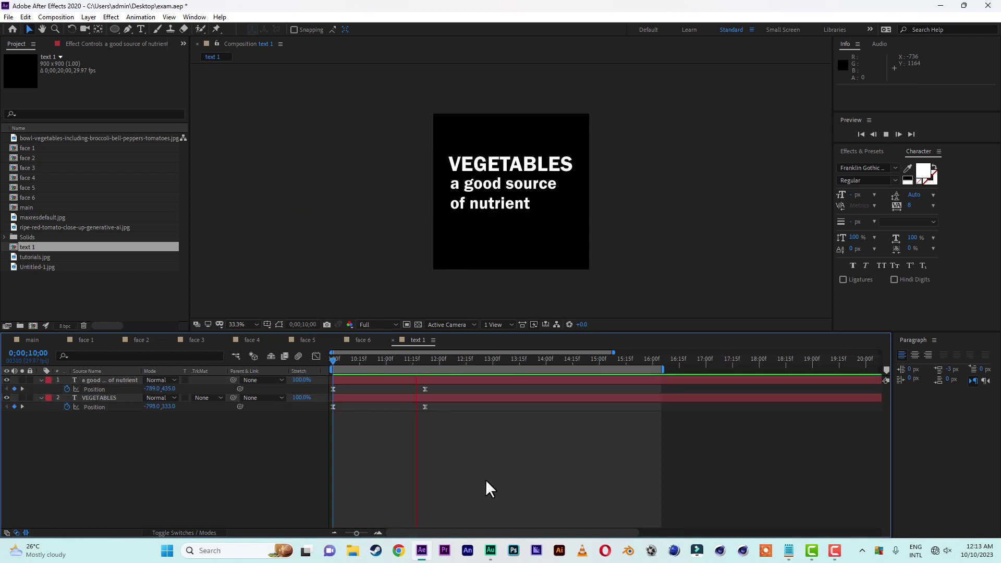
Place the "a good source of nutrient" layer below VEGETABLES, delay its start to 0;00;10;20, and preview the staggered entrance
left_click(420, 369)
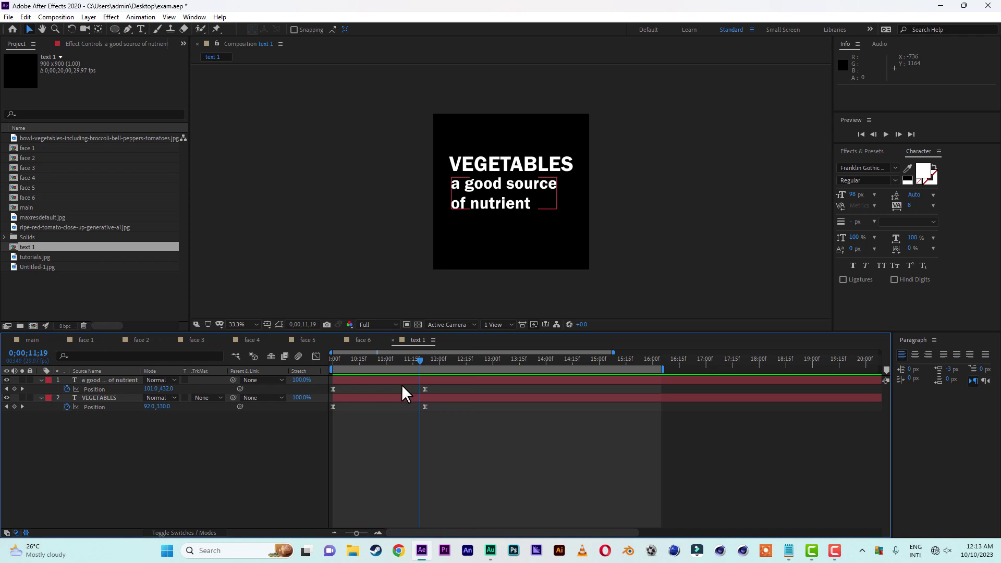
left_click(377, 400)
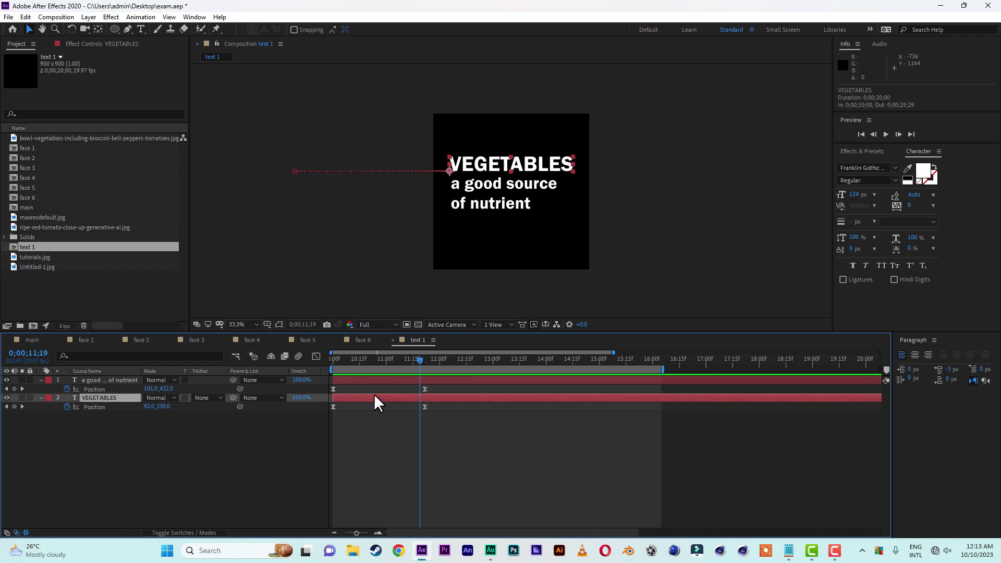
left_click(99, 382)
left_click_drag(99, 386, 109, 453)
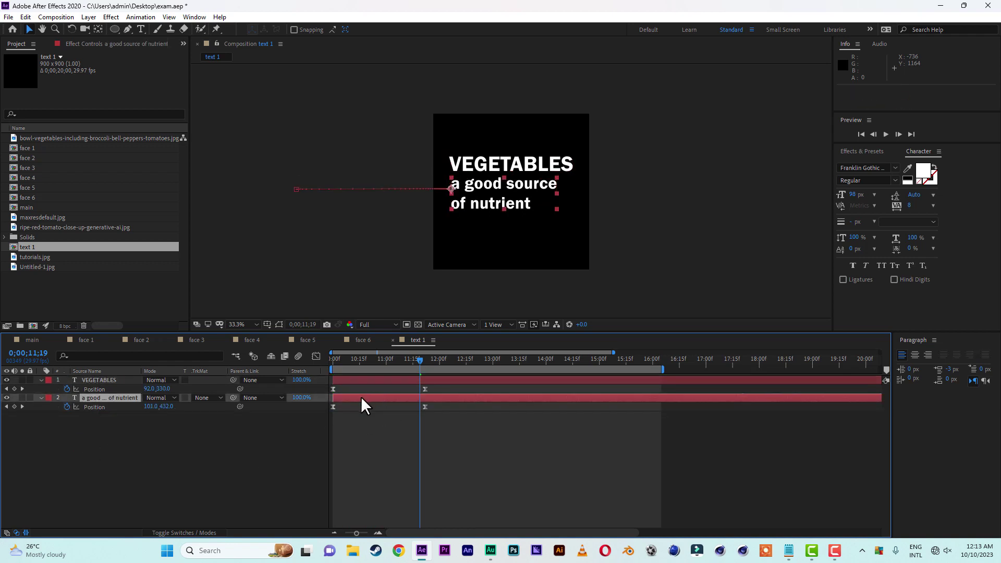
left_click_drag(363, 406, 398, 409)
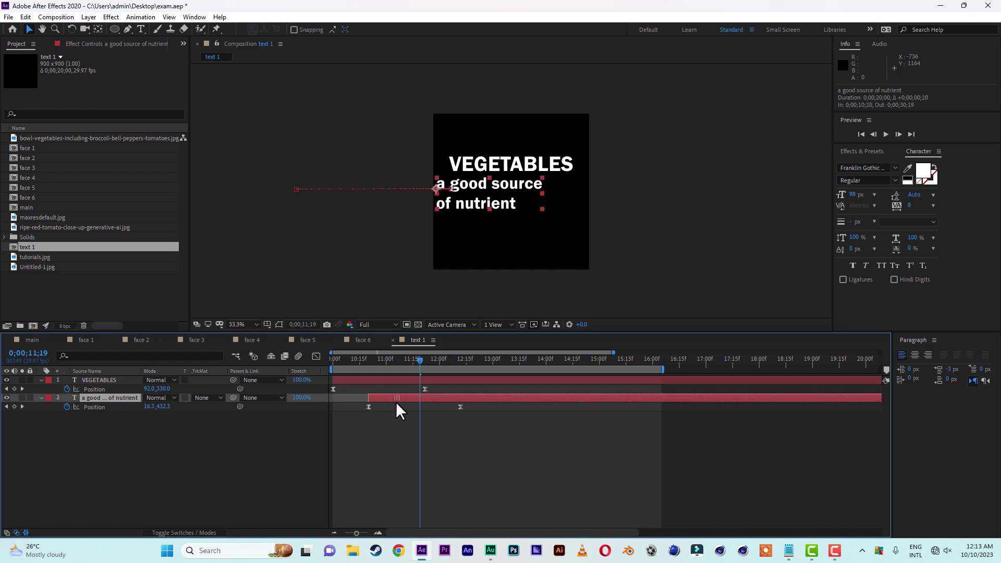
left_click_drag(363, 367, 275, 369)
key("space")
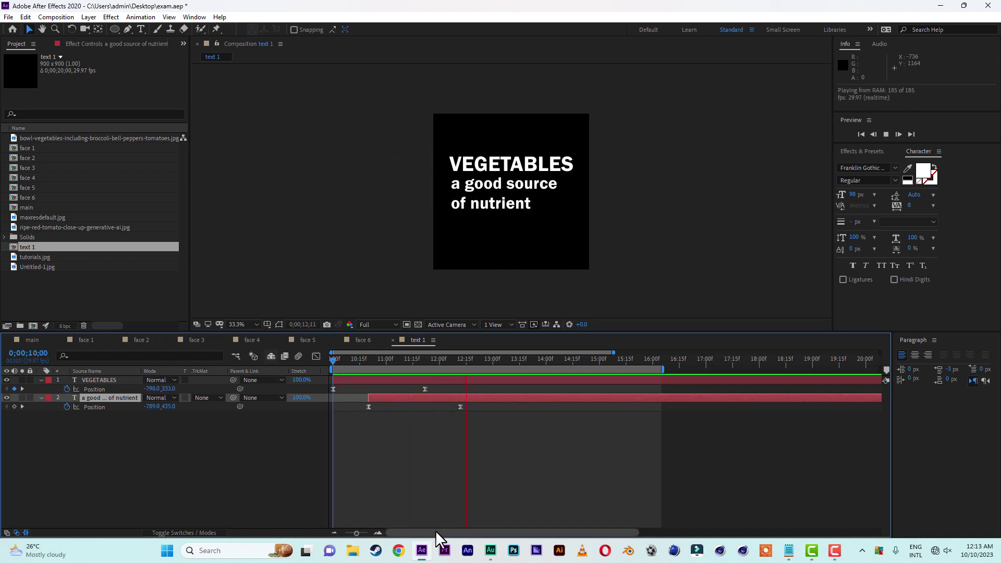
key("space")
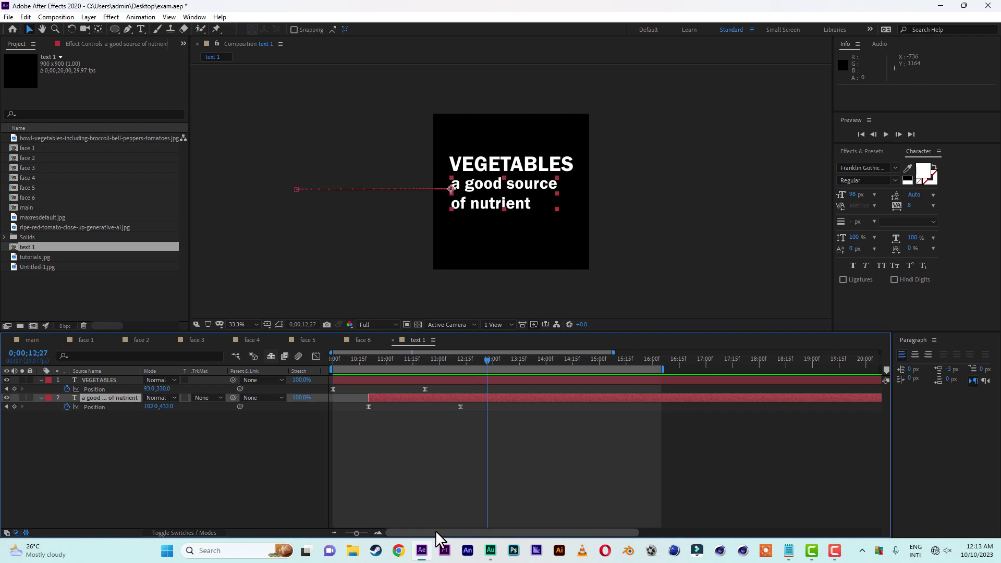
Save the project and switch to the main composition at 0;00;11;23
left_click(11, 18)
left_click(29, 114)
left_click(32, 339)
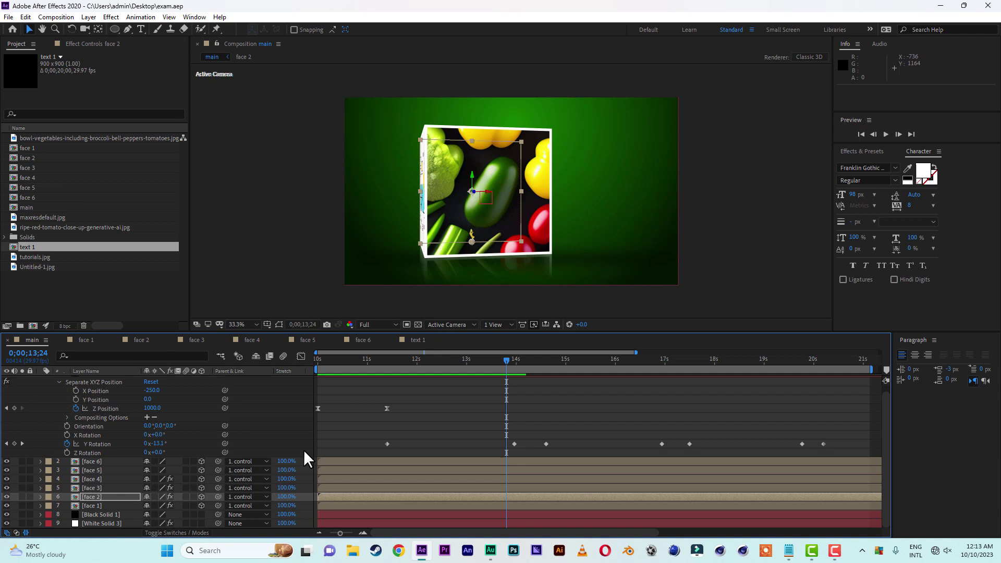
left_click(348, 359)
left_click_drag(347, 358, 404, 366)
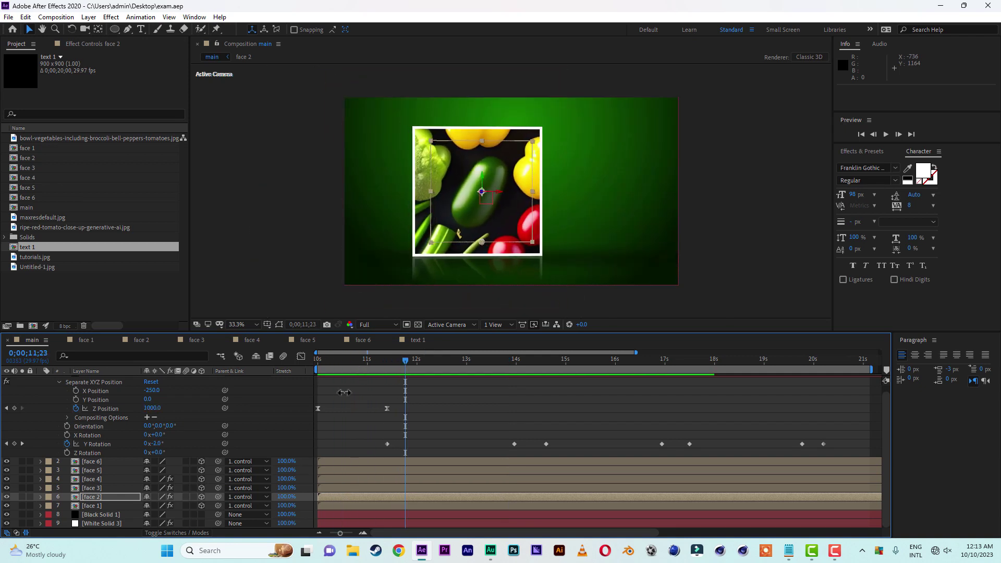
Duplicate the face 1 layer in the main composition and replace the copy's source with the text 1 composition
left_click(89, 506)
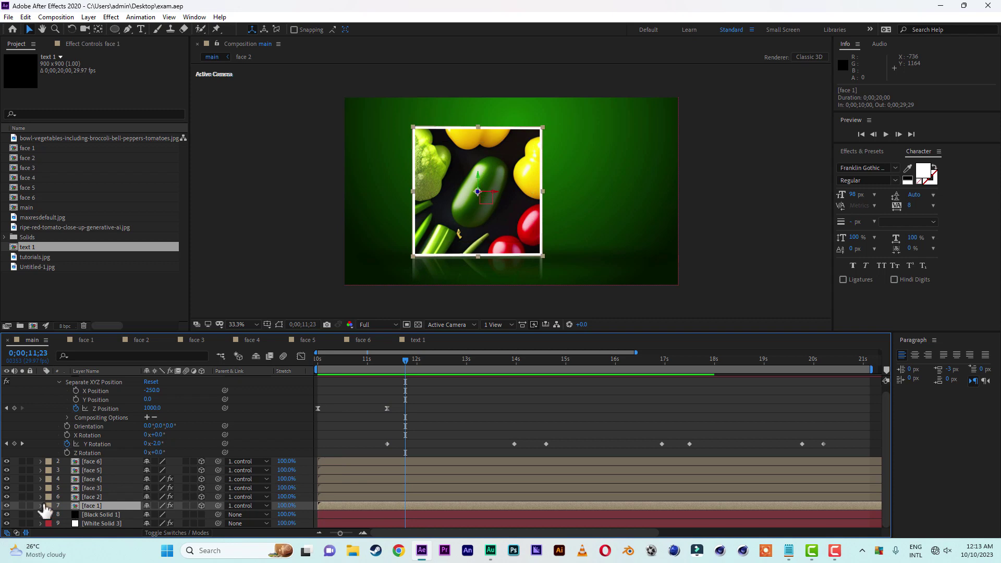
left_click(6, 506)
left_click(6, 506)
key("ctrl+d")
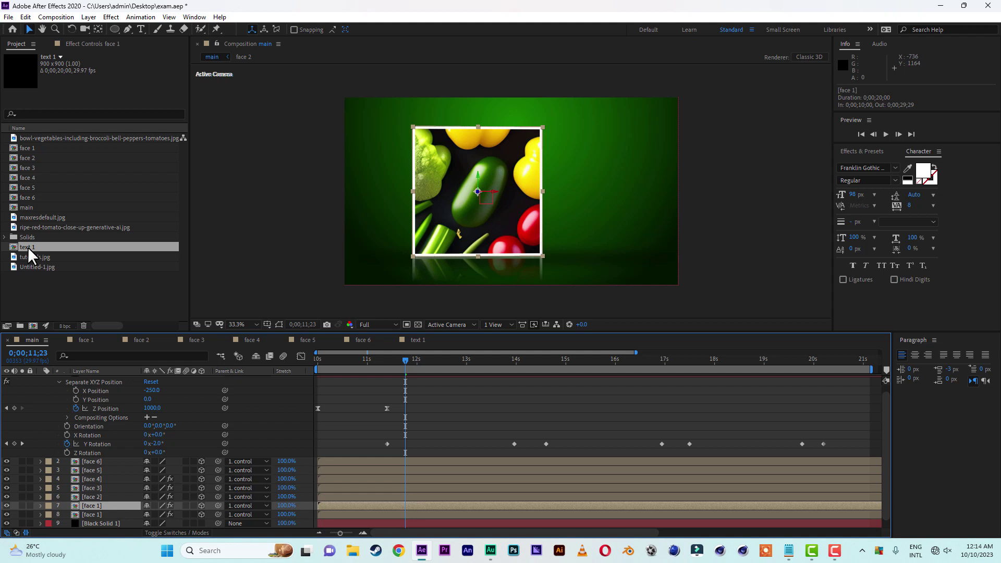
left_click_drag(27, 246, 98, 506)
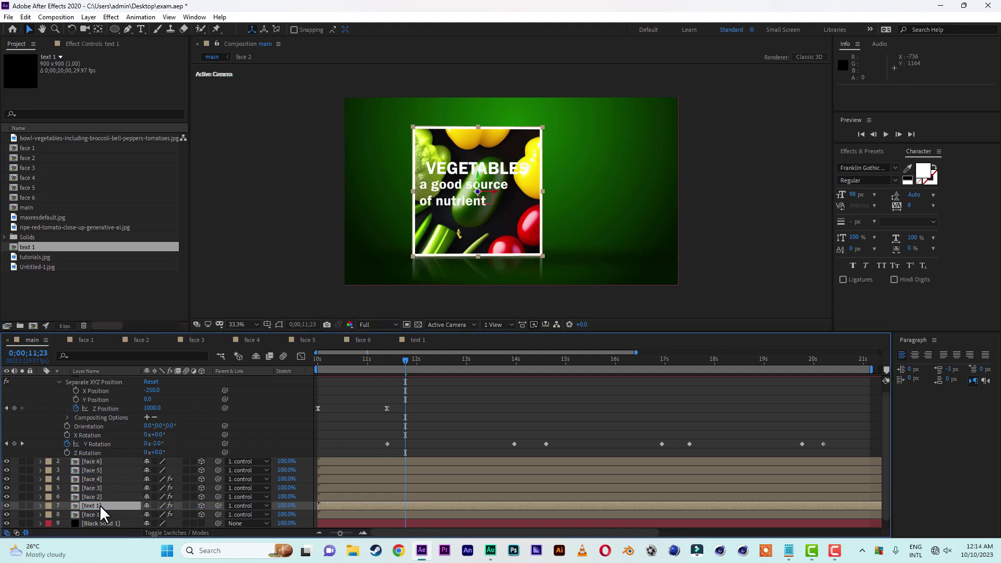
Move the text 1 layer's anchor point to its left edge, and shift the layer along X until it adjoins the cube's right edge
left_click(99, 27)
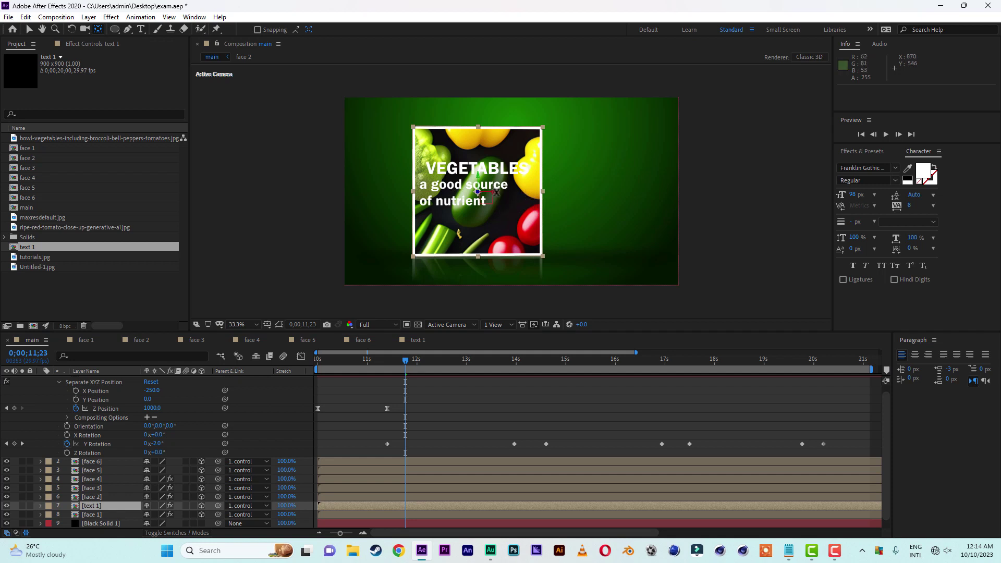
left_click_drag(495, 192, 416, 192)
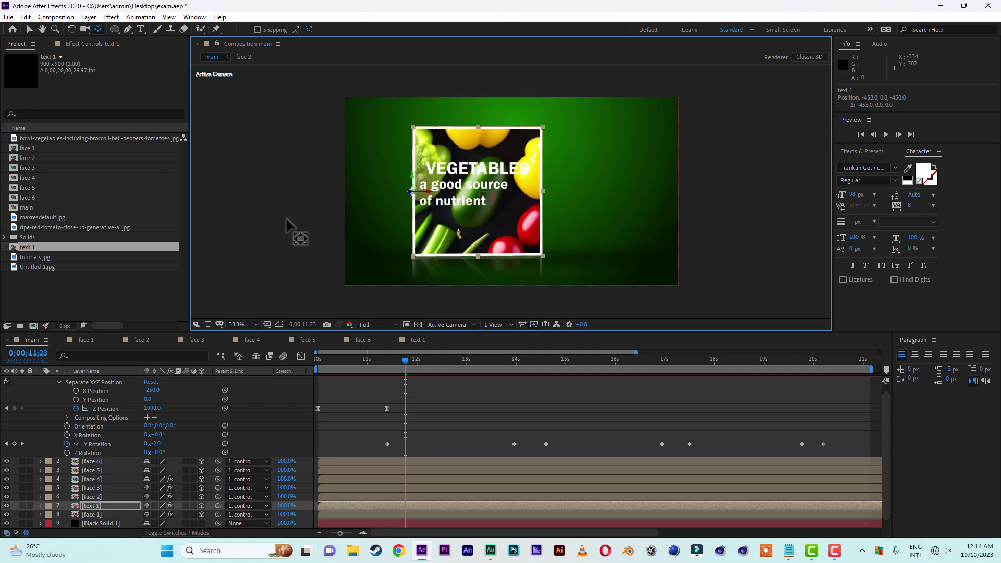
left_click(29, 30)
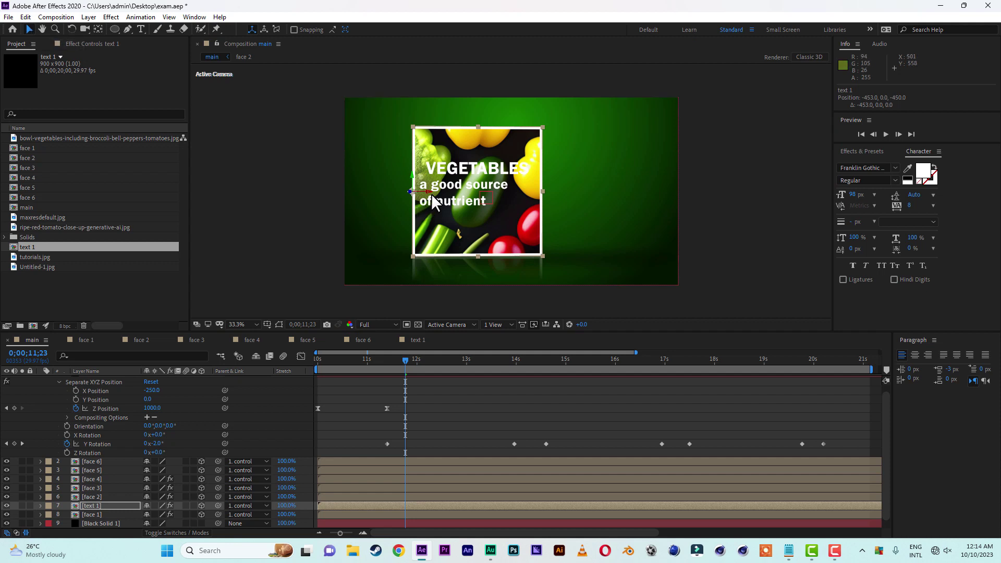
left_click_drag(430, 192, 585, 196)
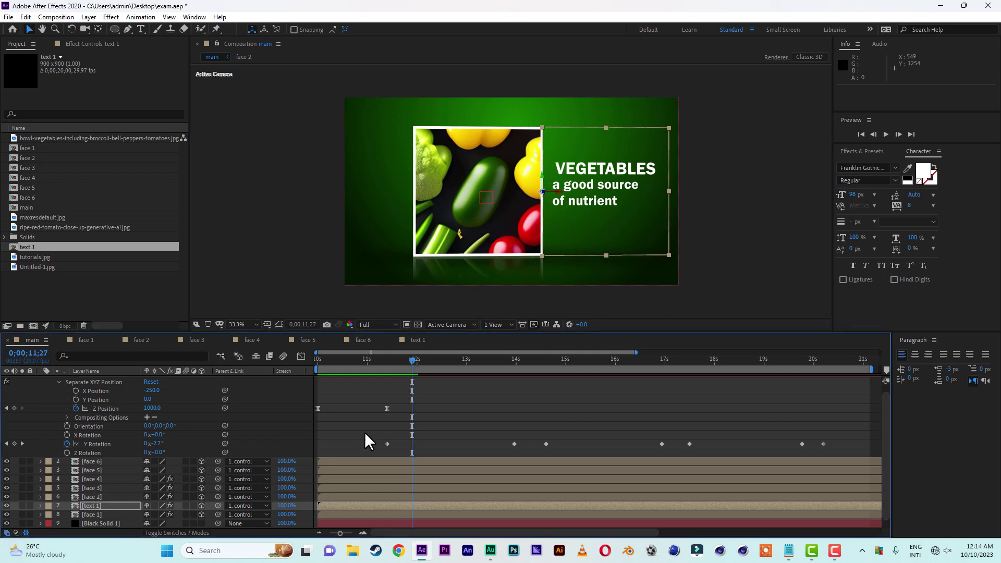
Delay the text 1 layer so it starts at 0;00;11;21
left_click_drag(367, 505, 394, 506)
left_click(337, 359)
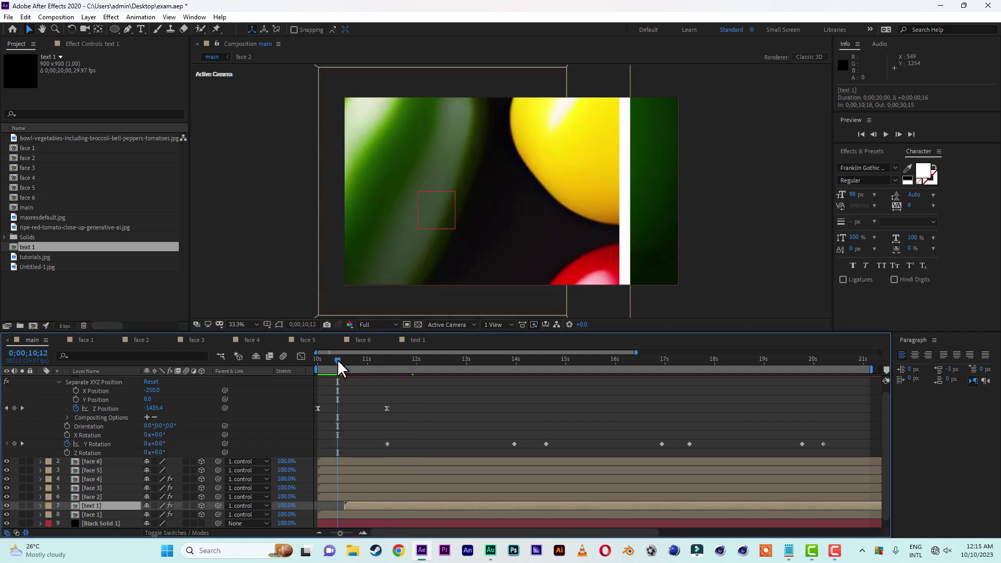
left_click_drag(337, 359, 402, 364)
left_click_drag(361, 505, 414, 505)
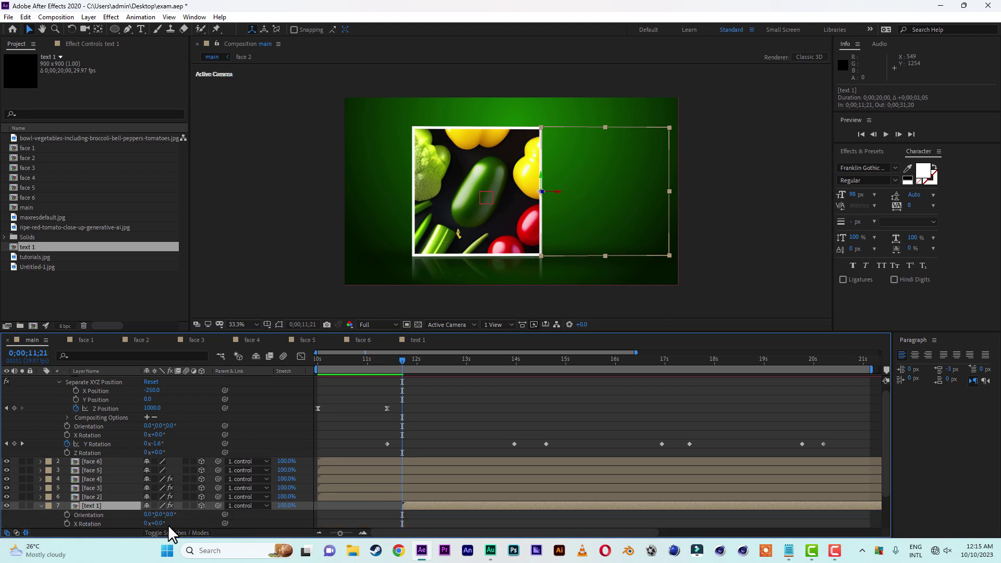
Set the text 1 layer's Y Rotation to 36° and save the project
key("r")
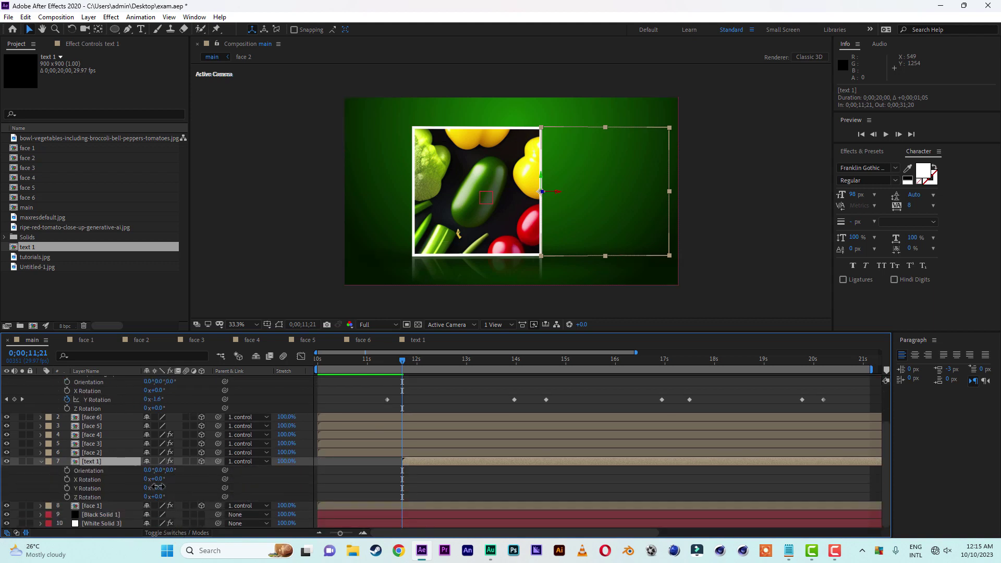
left_click_drag(157, 488, 177, 488)
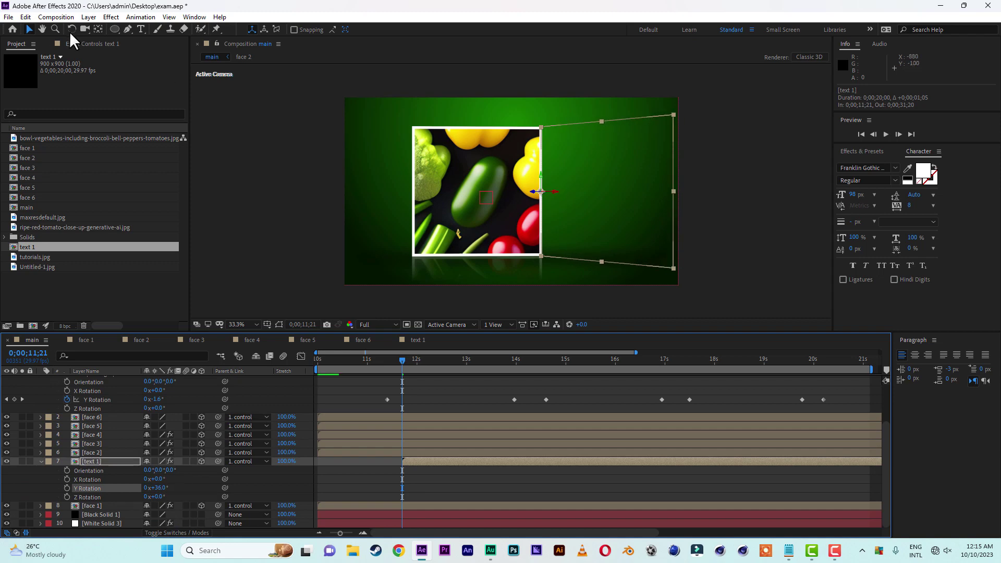
left_click(9, 17)
left_click(34, 114)
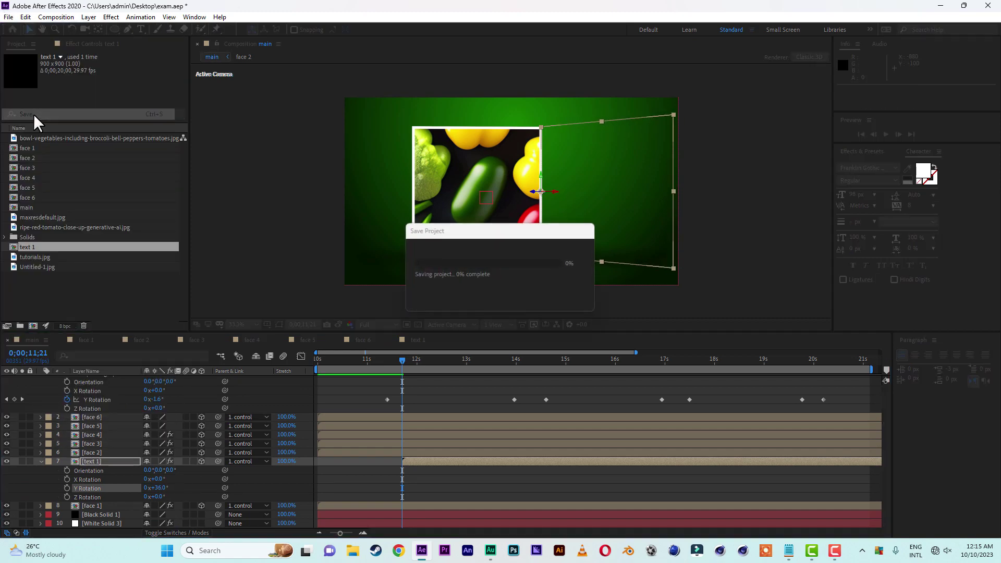
Duplicate the original face 1 layer in the main composition and apply the Fill effect to the copy
left_click(101, 505)
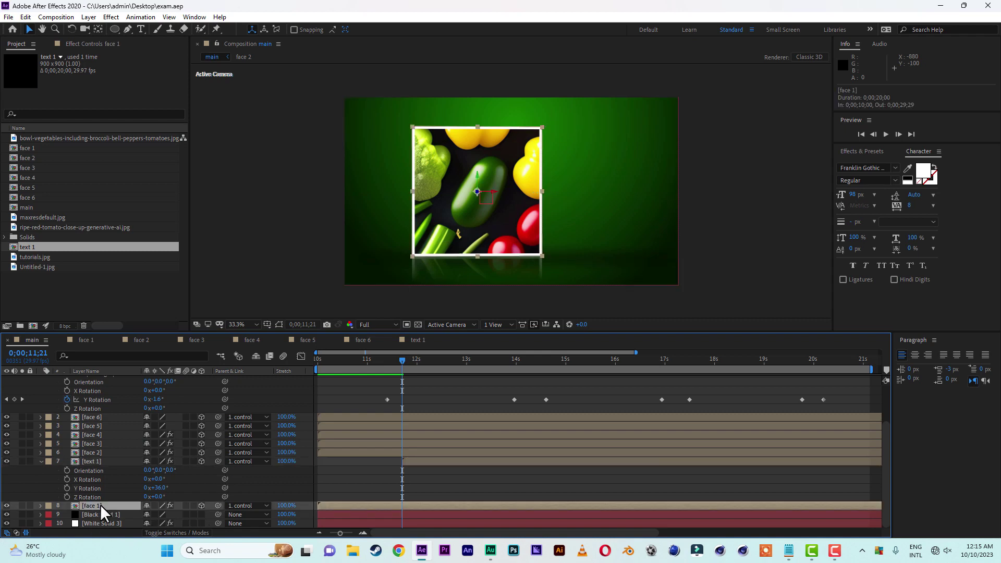
key("ctrl+d")
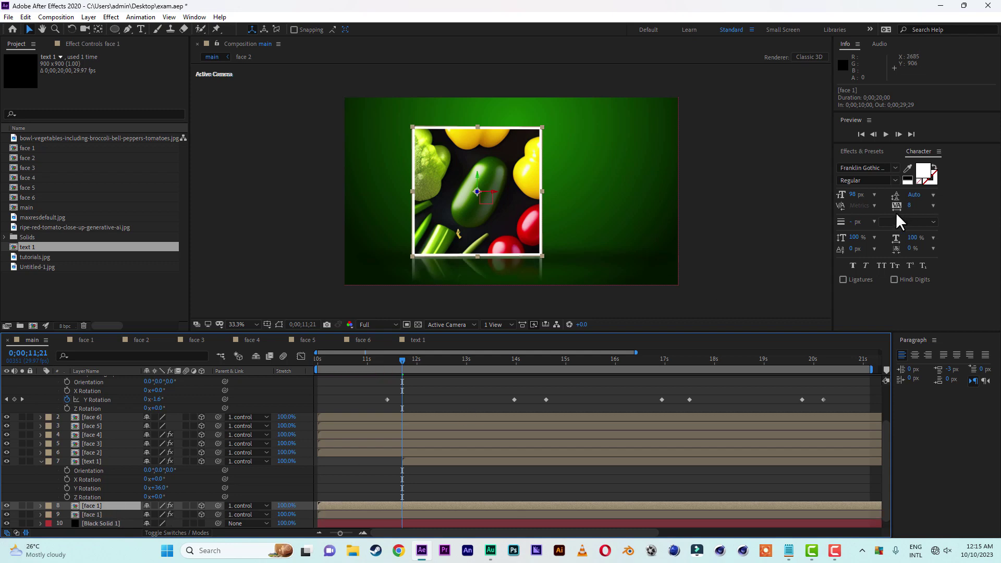
left_click(872, 151)
double_click(875, 166)
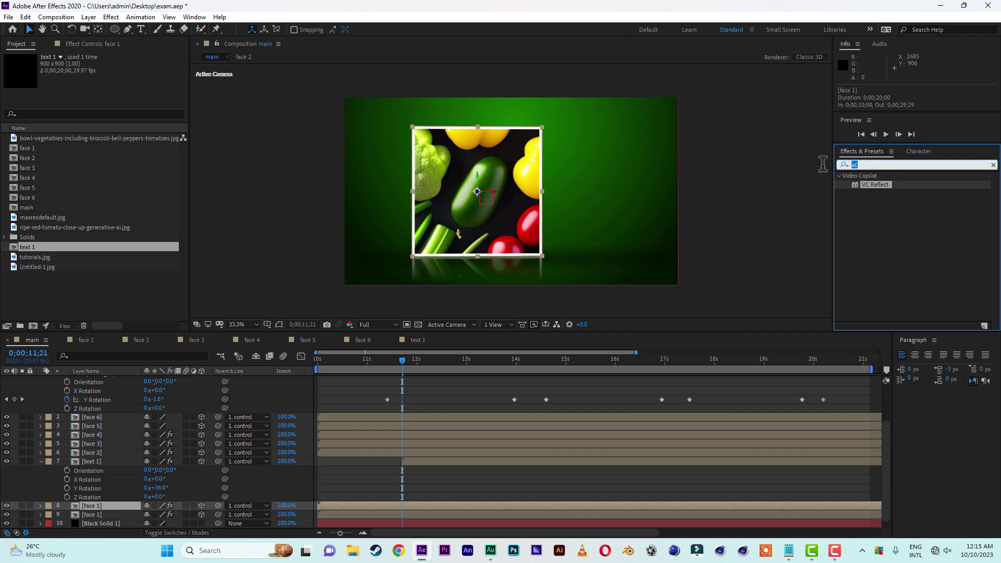
type("fill")
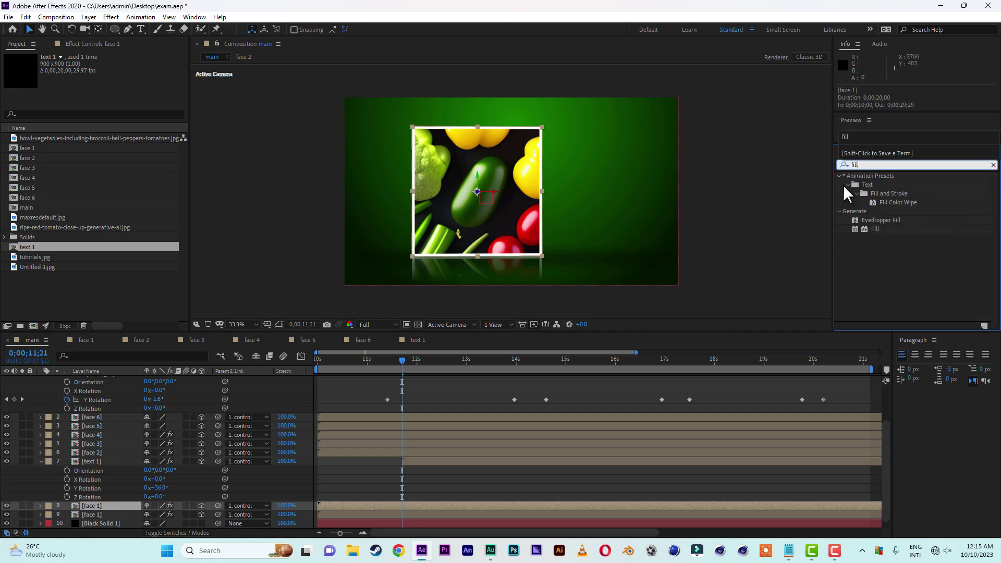
double_click(876, 228)
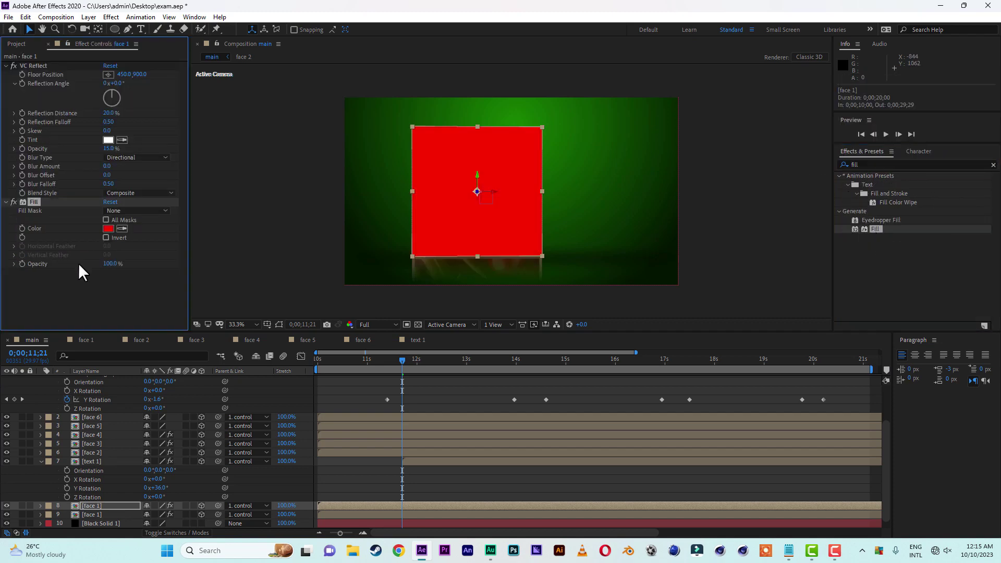
Change the Fill effect's color on the face 1 copy to a dark green
left_click(110, 228)
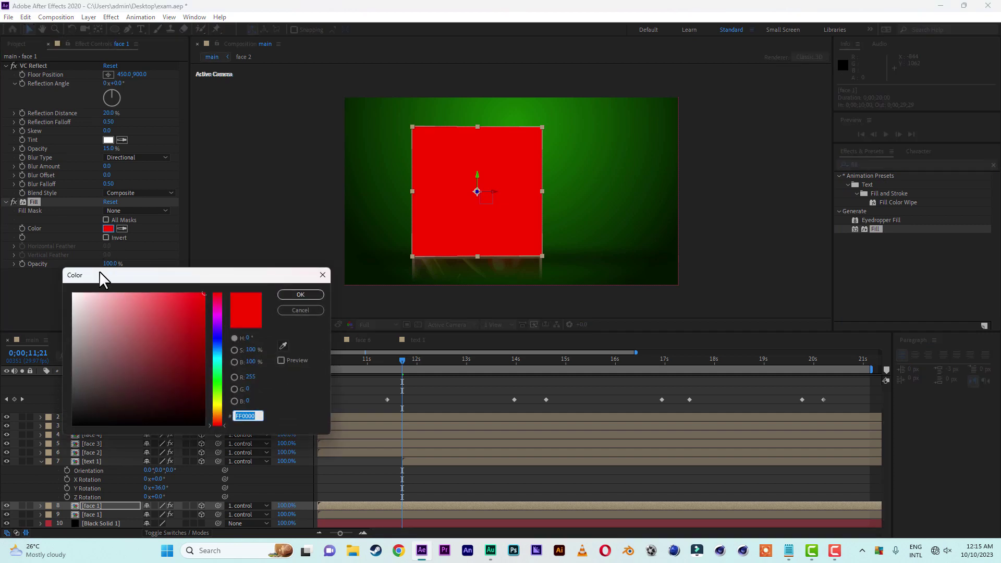
type("068400")
key("Tab")
left_click_drag(217, 356, 218, 374)
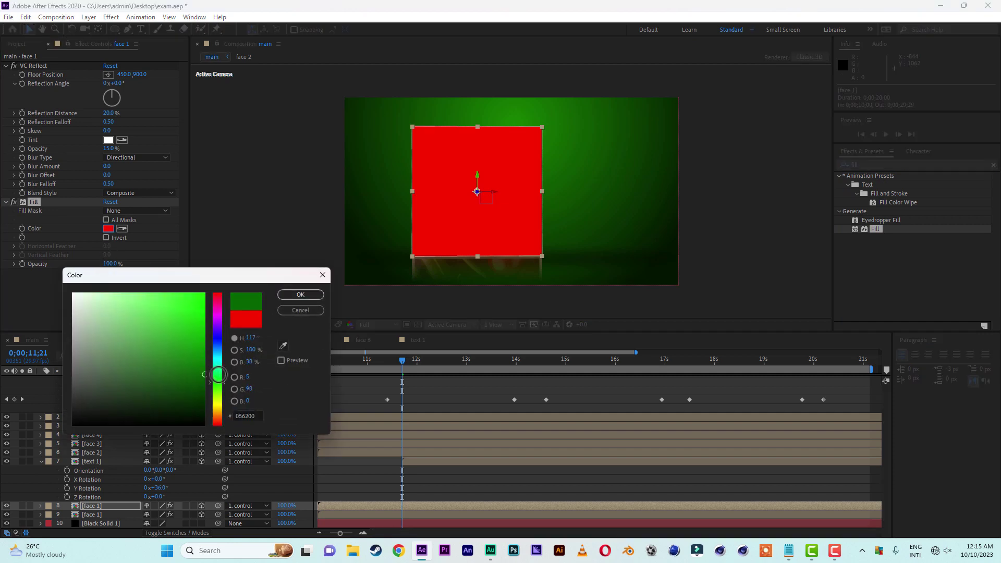
left_click(292, 296)
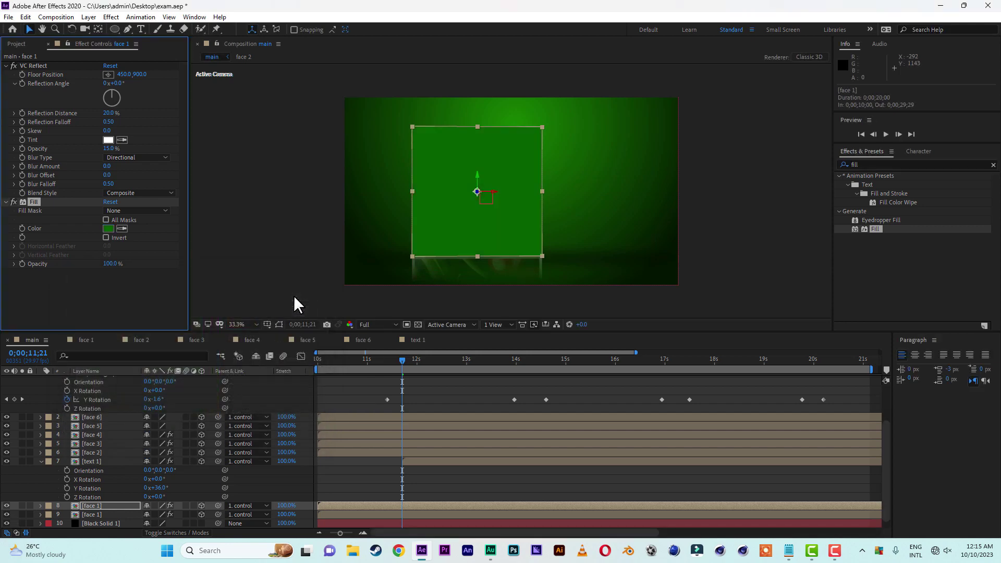
left_click(112, 228)
left_click_drag(220, 371, 217, 387)
left_click(300, 295)
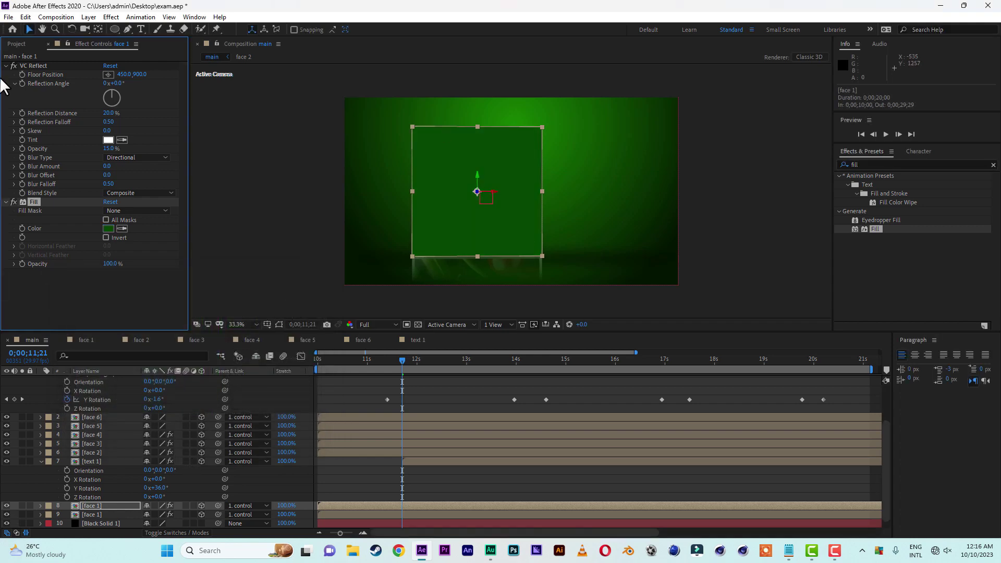
Remove the VC Reflect effect from the face 1 copy and apply the CC Grid Wipe transition effect
left_click(37, 66)
key("Delete")
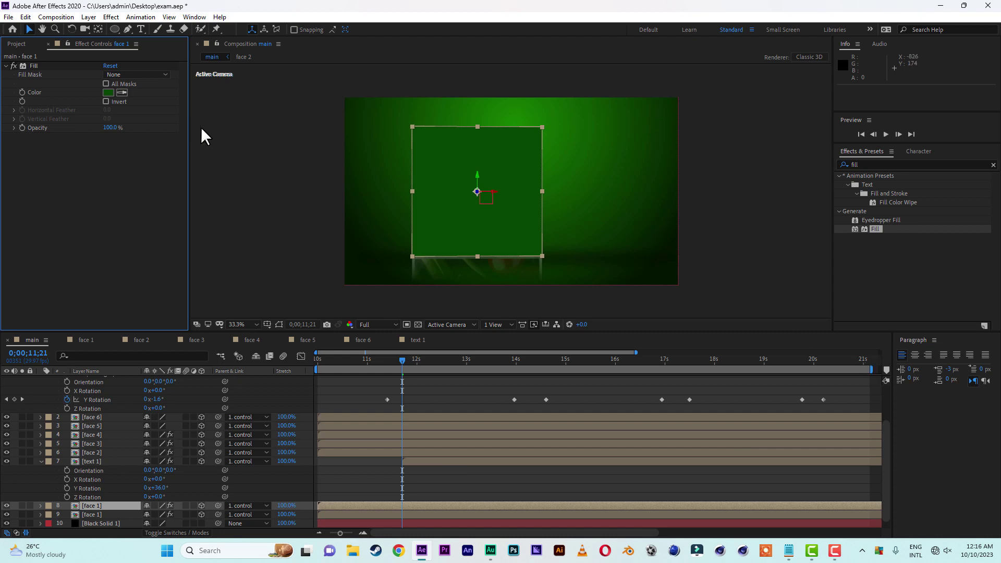
left_click(878, 163)
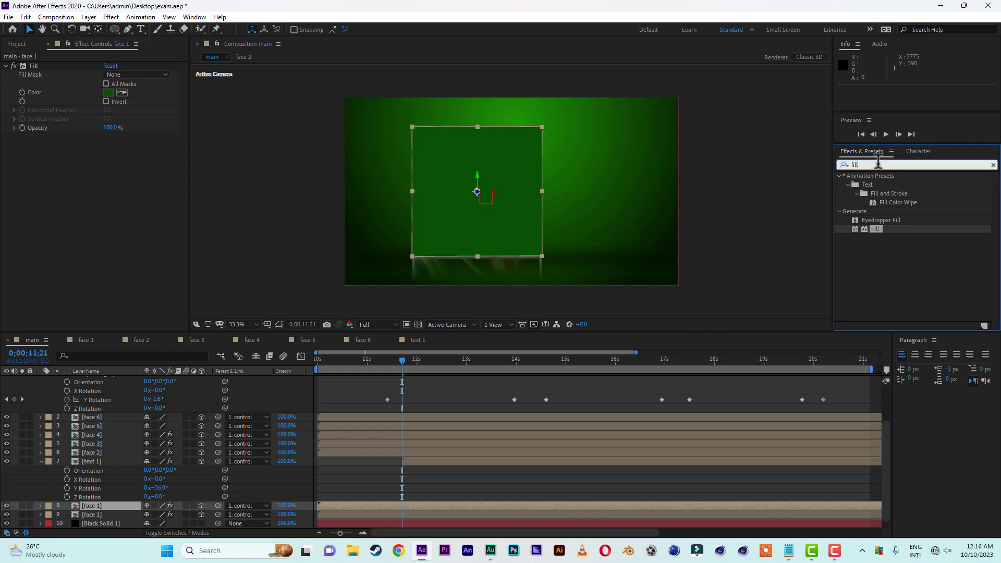
left_click(387, 507)
left_click(111, 17)
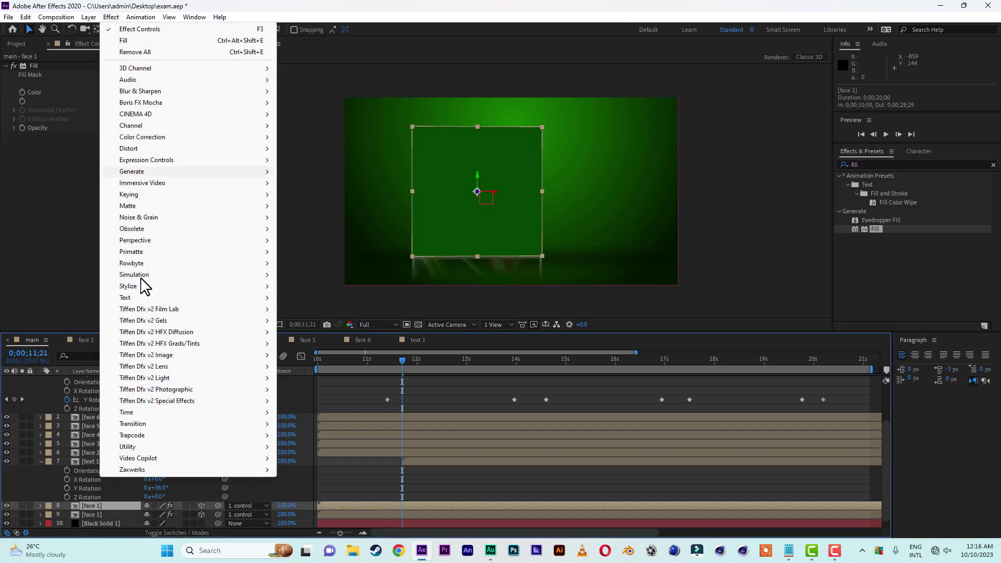
mouse_move(157, 425)
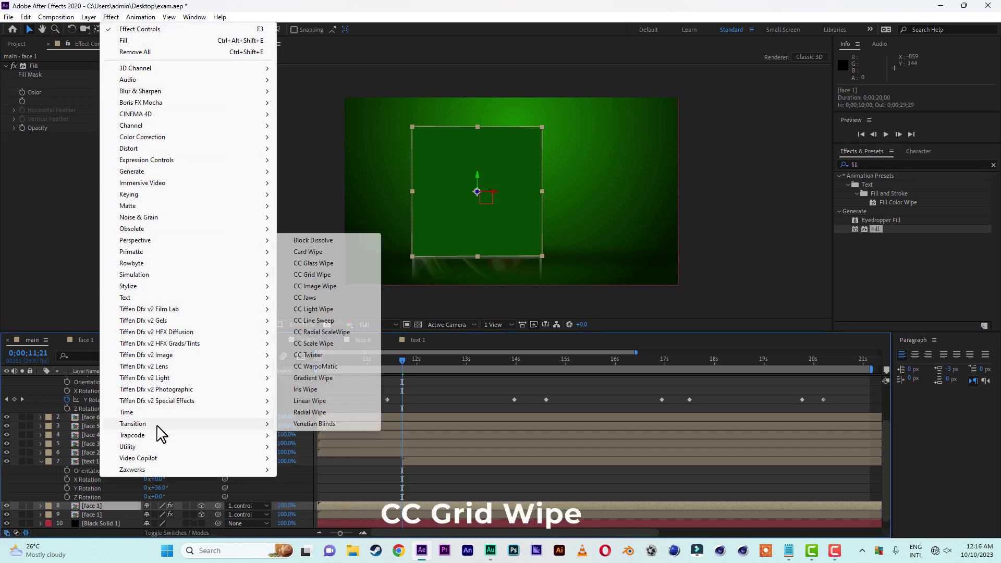
left_click(324, 275)
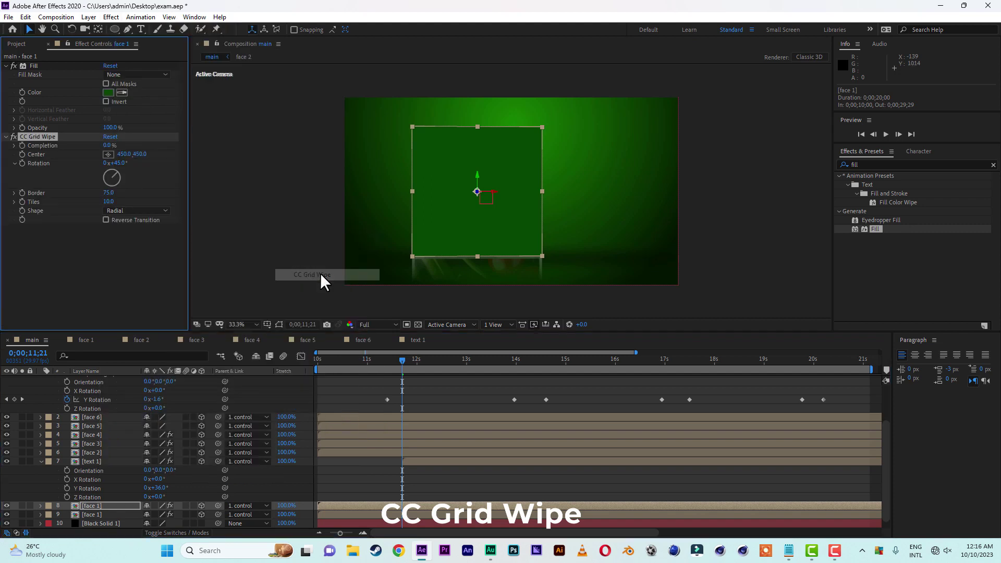
left_click_drag(119, 146, 92, 149)
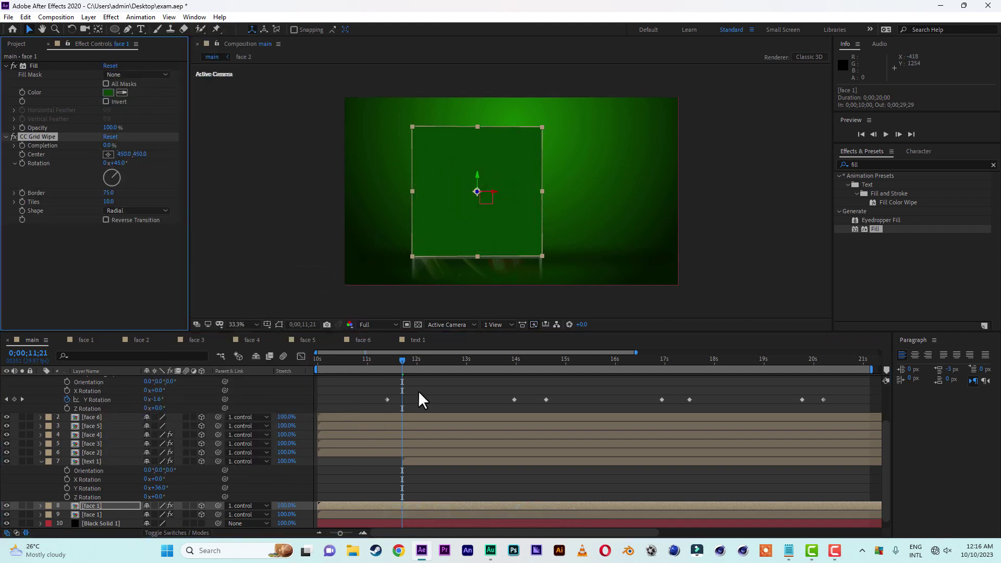
Keyframe the CC Grid Wipe's Completion from 0% at 0;00;11;08 to 100% at 0;00;12;00
left_click_drag(405, 356, 379, 372)
key("Page_Down")
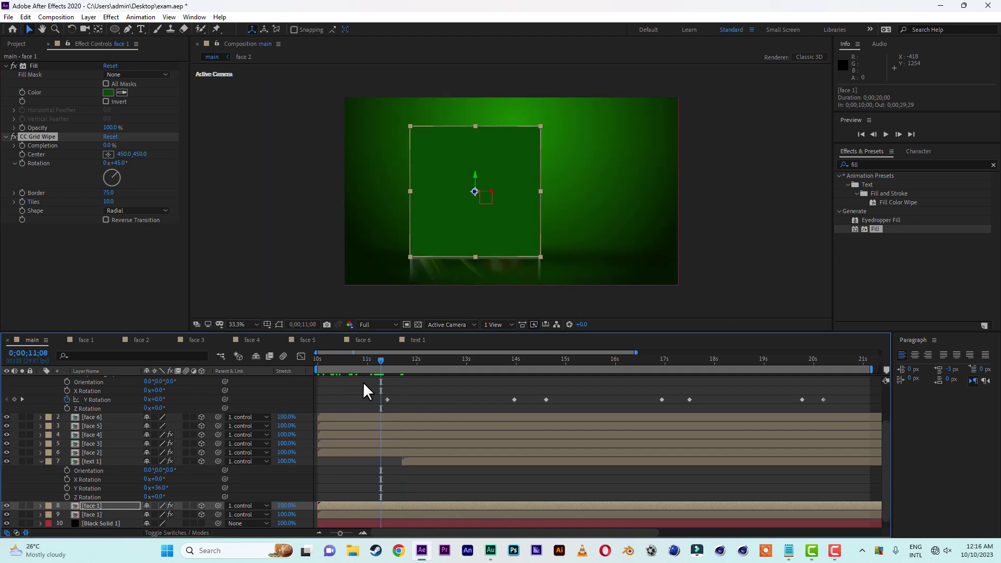
key("e")
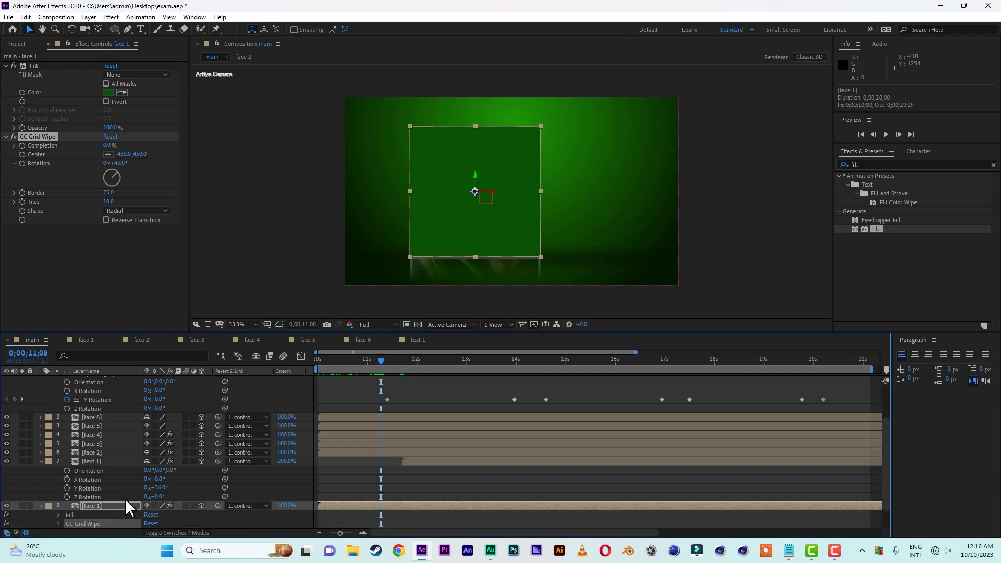
scroll(125, 496, "down", 1)
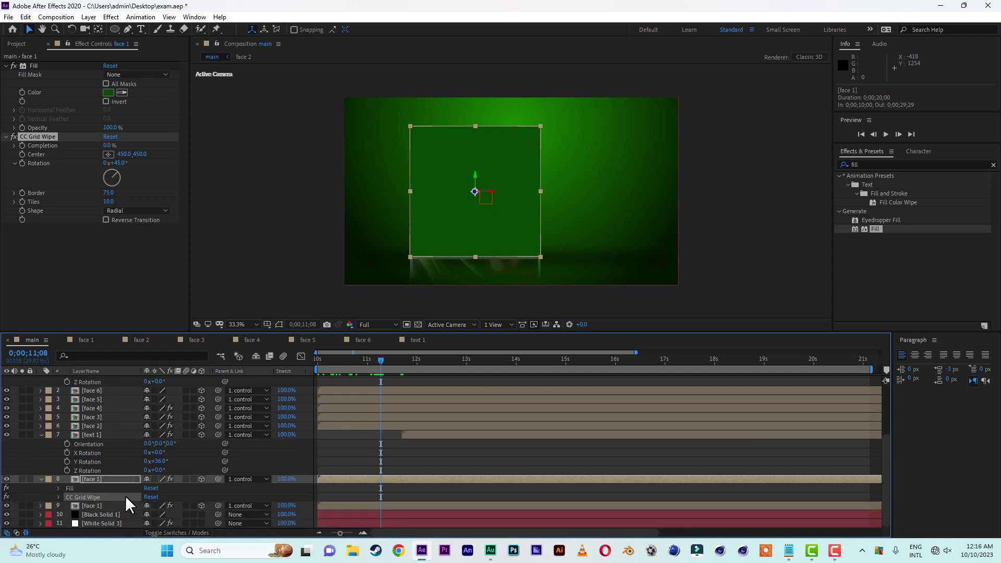
left_click(58, 496)
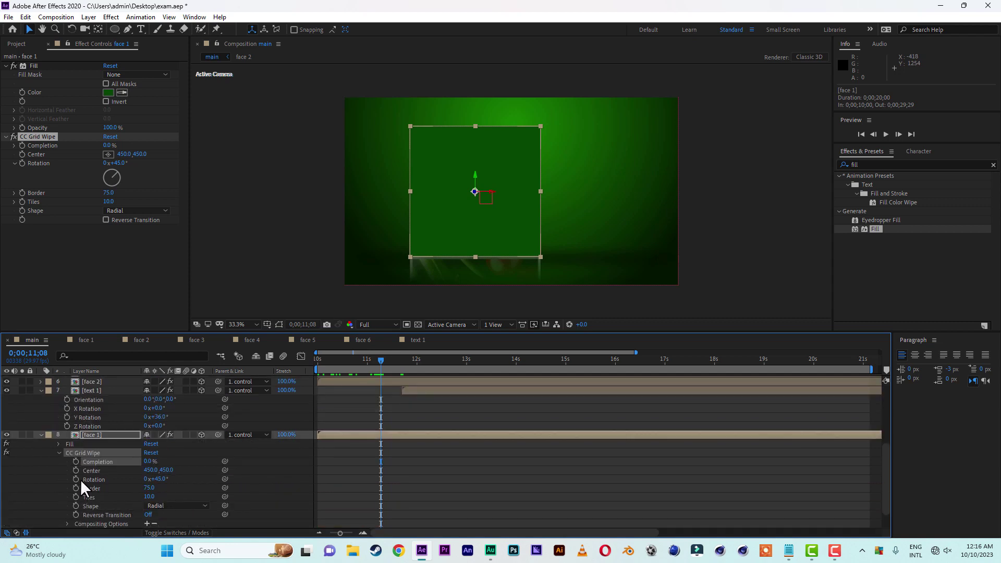
left_click(75, 461)
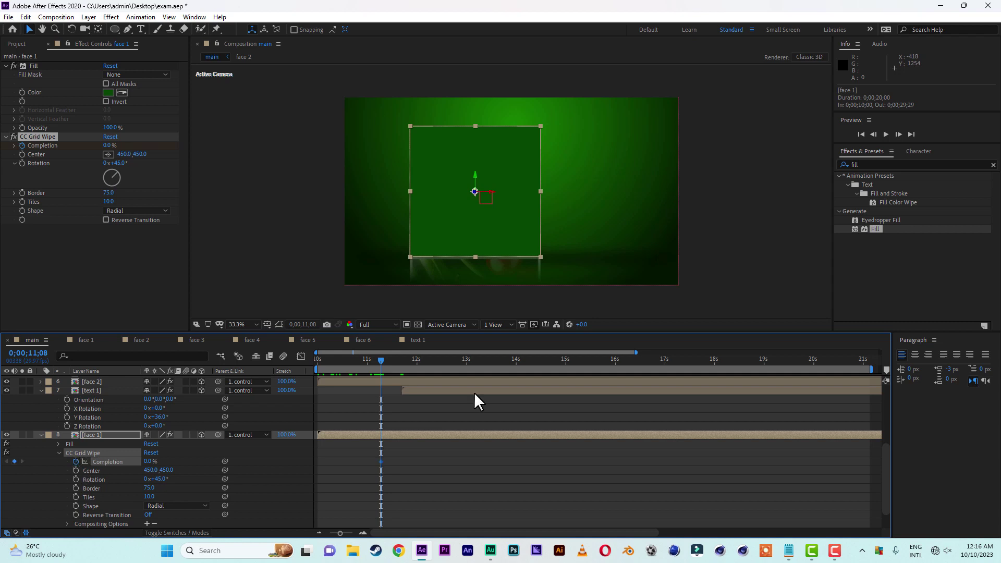
left_click(417, 361)
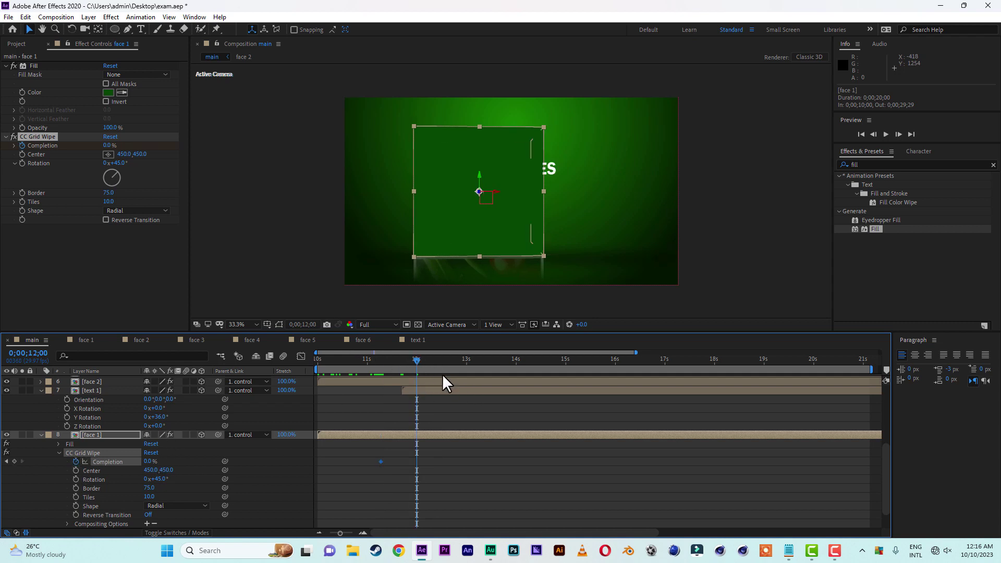
left_click_drag(151, 462, 441, 472)
Move the first Completion keyframe earlier to 0;00;10;16 and preview the grid wipe
left_click_drag(375, 359, 358, 364)
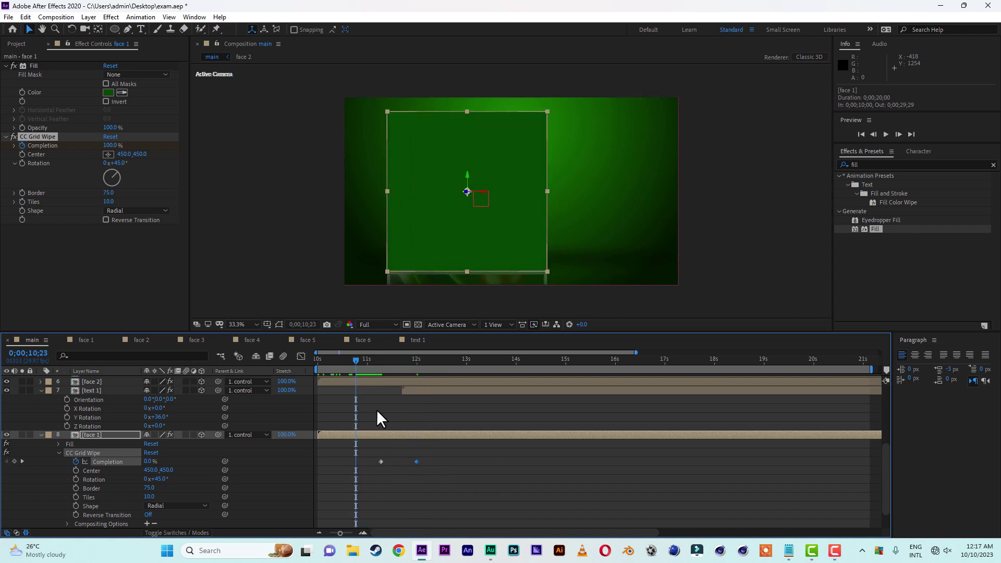
left_click_drag(380, 462, 345, 461)
left_click(339, 360)
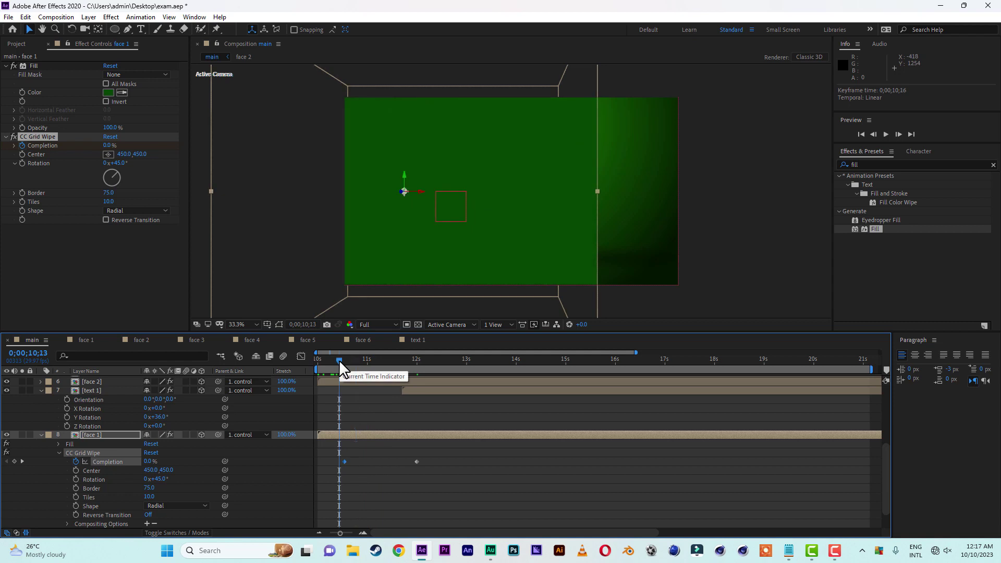
key("space")
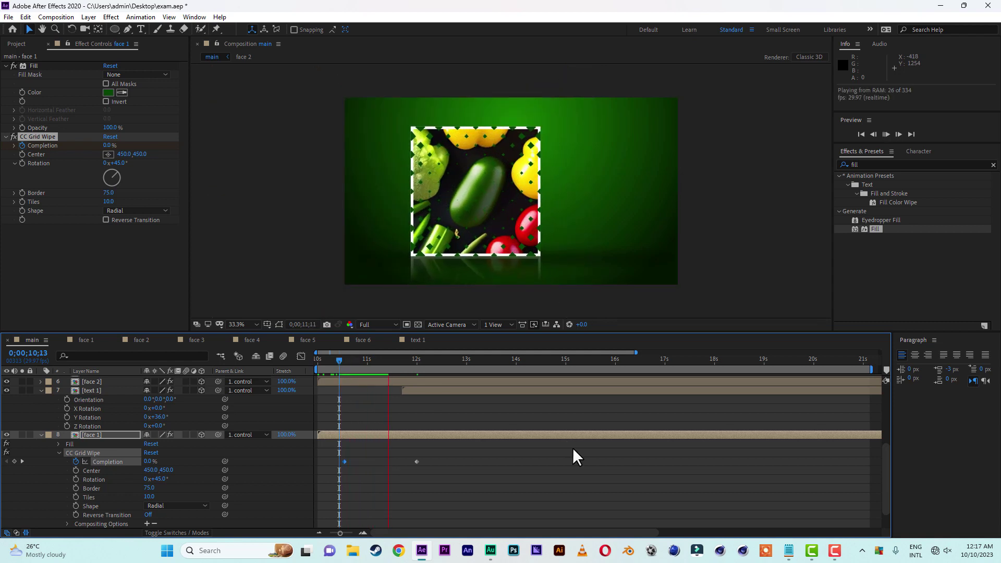
key("space")
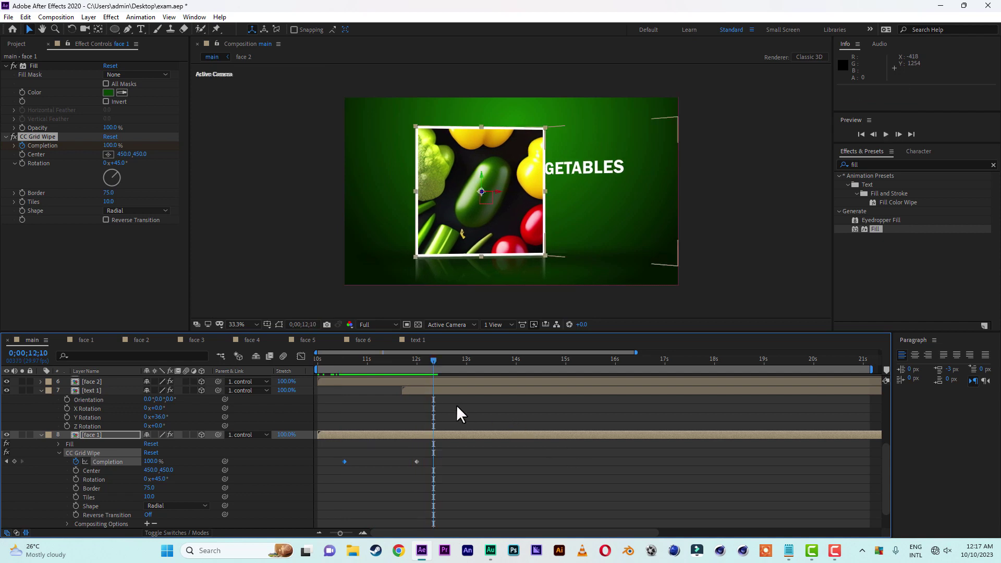
Shift the text 1 layer earlier so it starts at 0;00;11;10, and preview the caption's timing
left_click_drag(425, 390, 406, 391)
left_click_drag(351, 358, 496, 374)
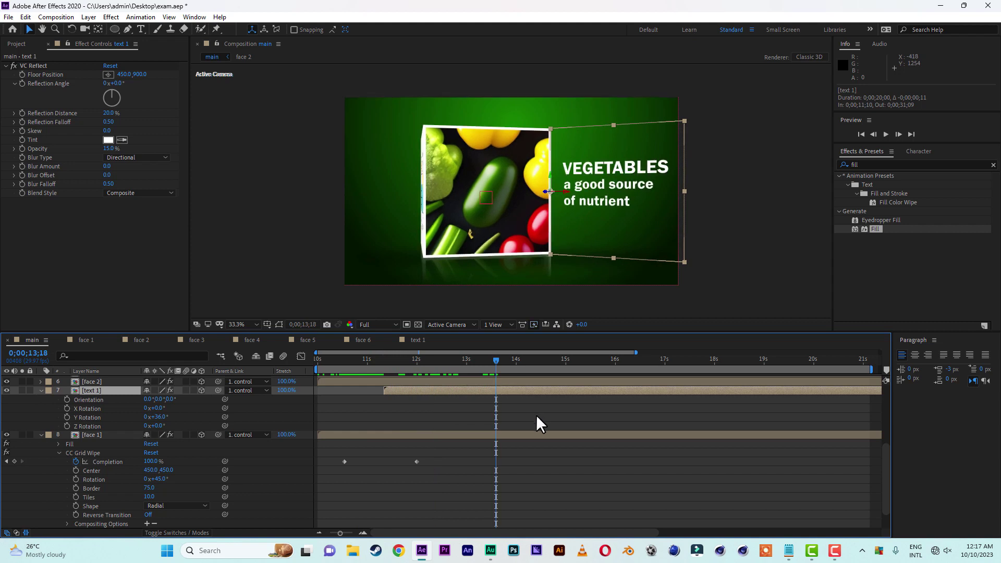
left_click_drag(374, 359, 321, 359)
key("space")
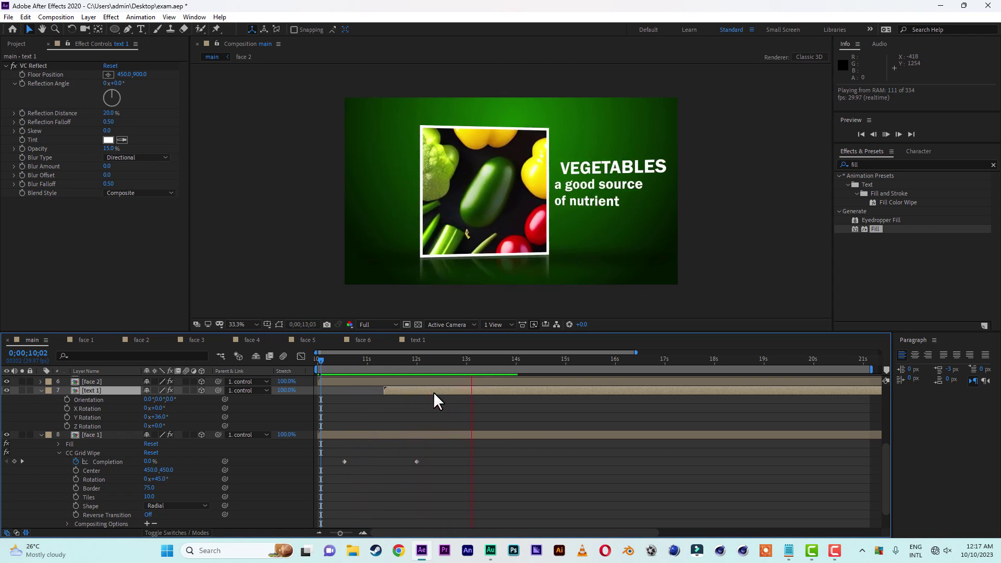
key("space")
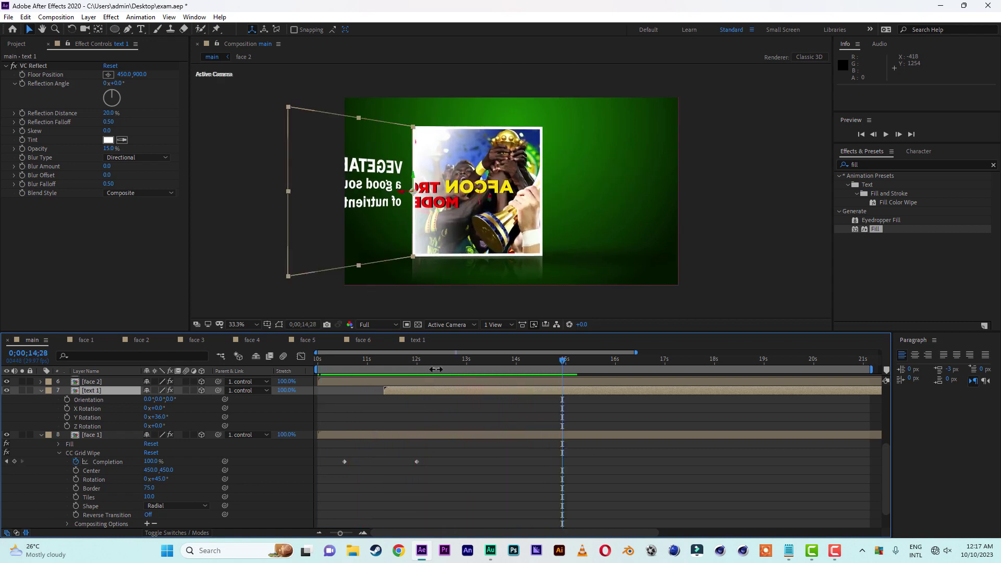
Keyframe the text 1 layer's Opacity from 100% at 0;00;14;05 to 0% at 0;00;14;11, and preview from 0;00;10;00
left_click_drag(455, 361, 524, 366)
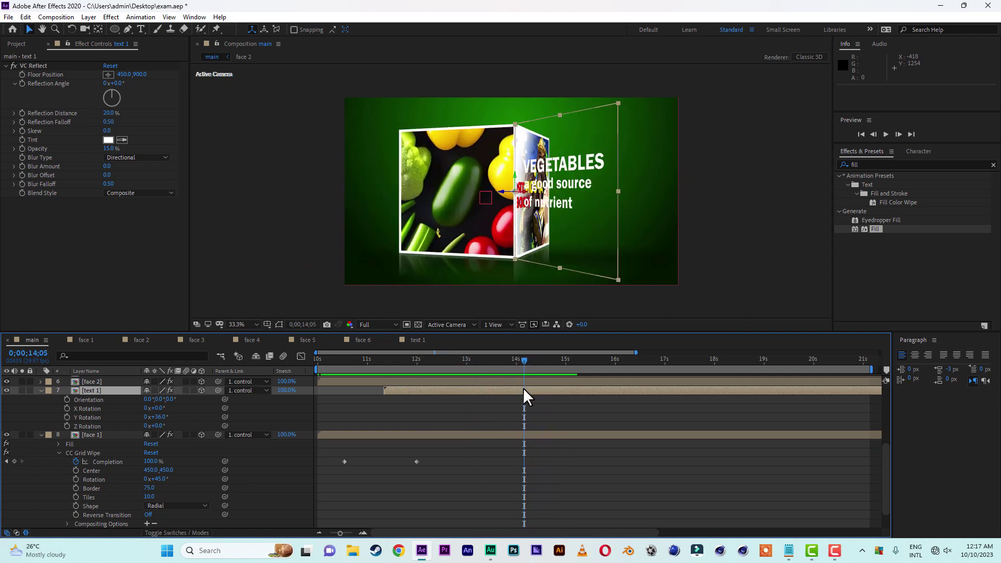
key("t")
left_click_drag(525, 361, 523, 361)
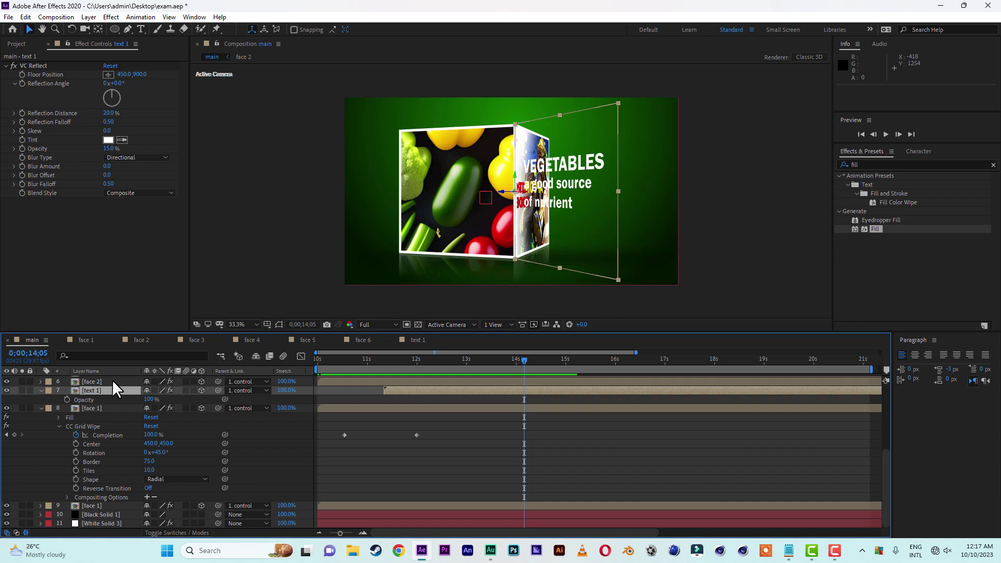
left_click(66, 399)
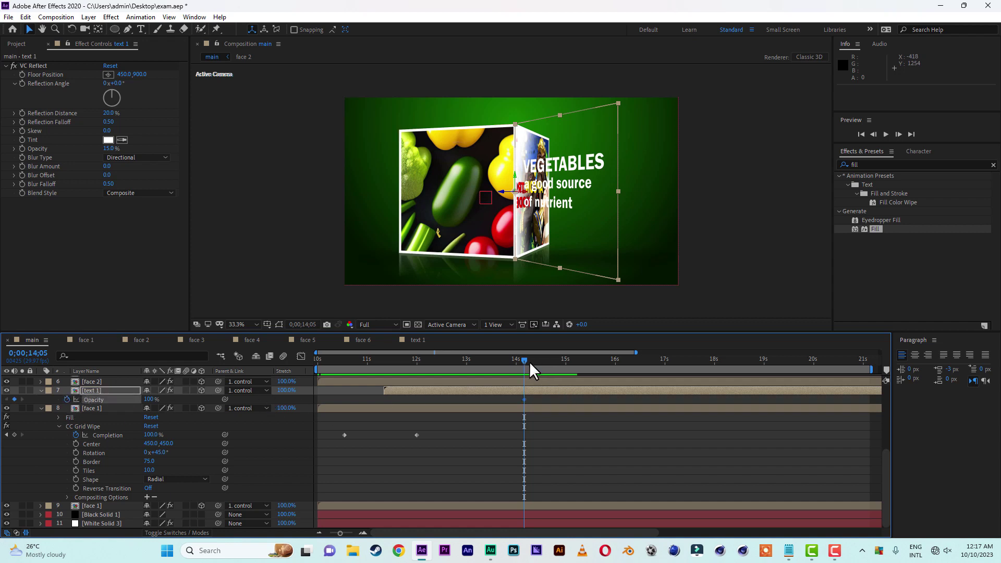
left_click_drag(527, 358, 534, 362)
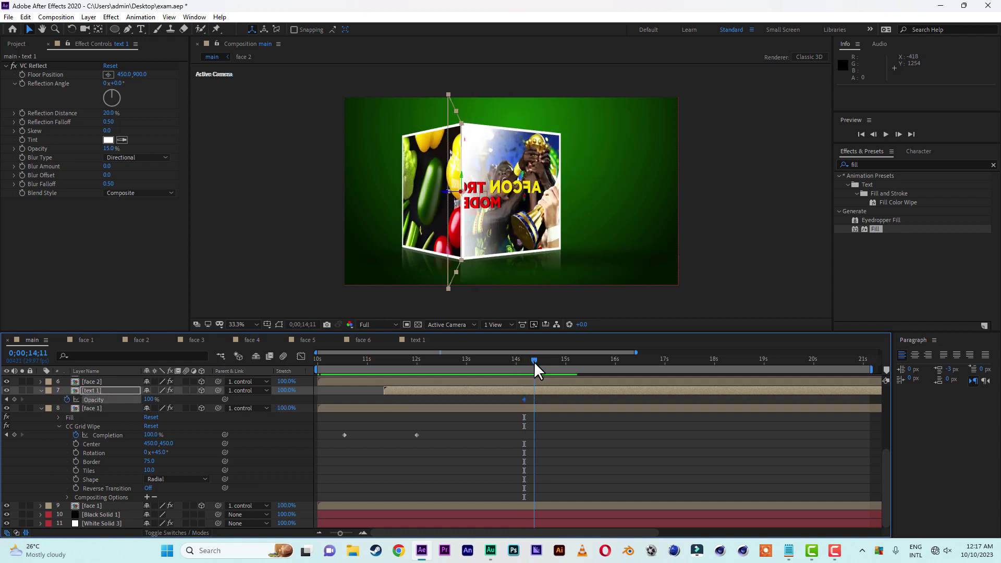
left_click_drag(149, 399, 39, 401)
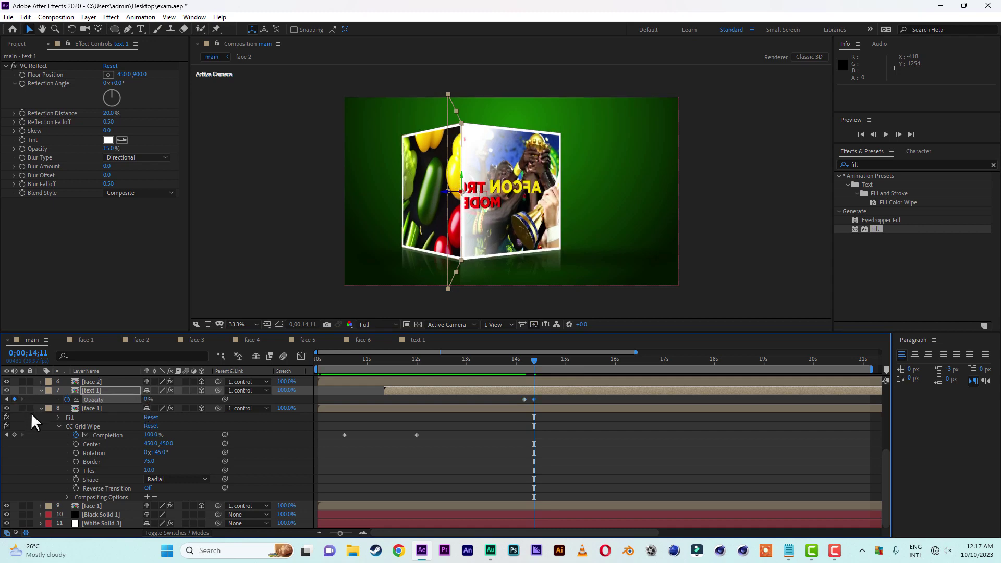
left_click(551, 359)
left_click_drag(525, 362, 285, 365)
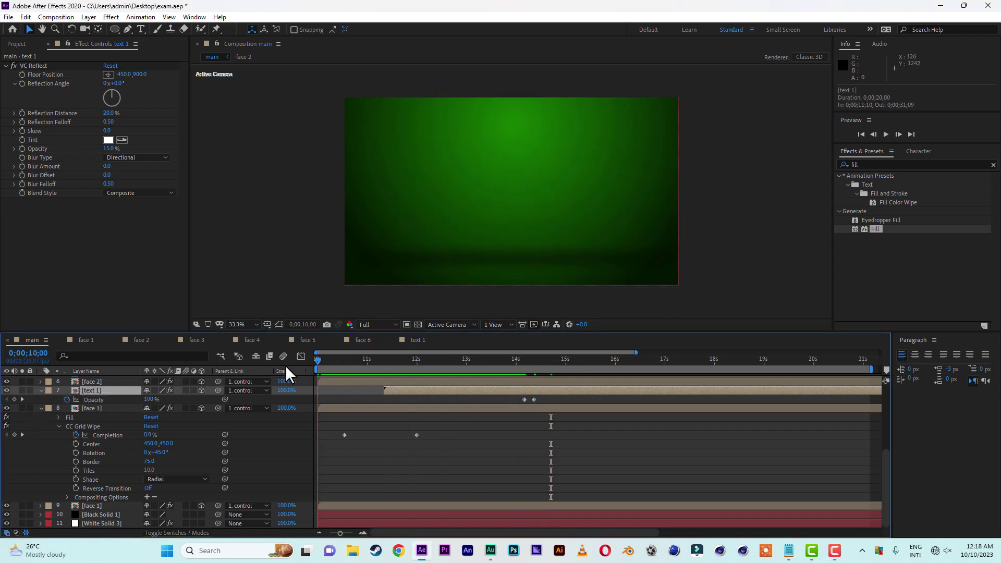
key("space")
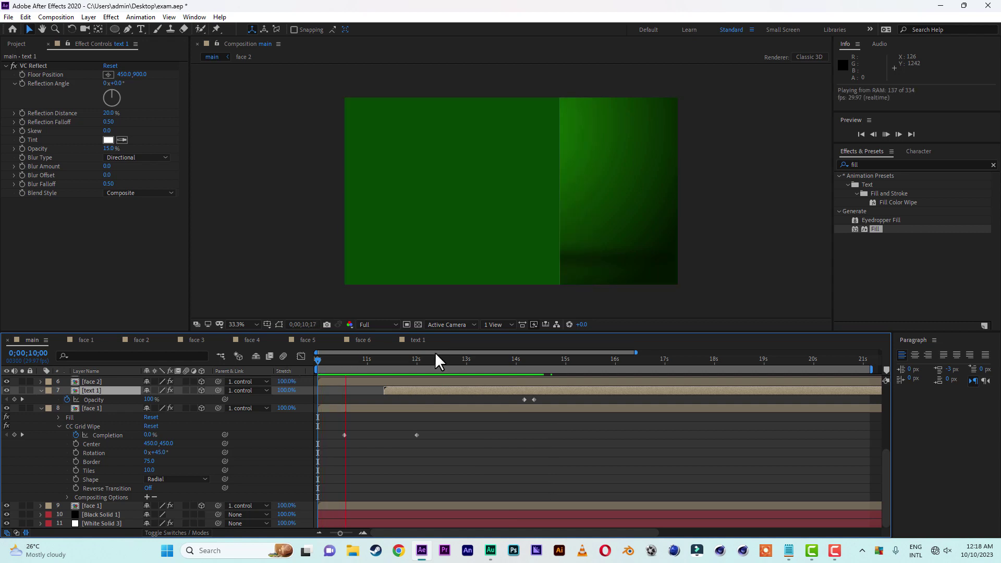
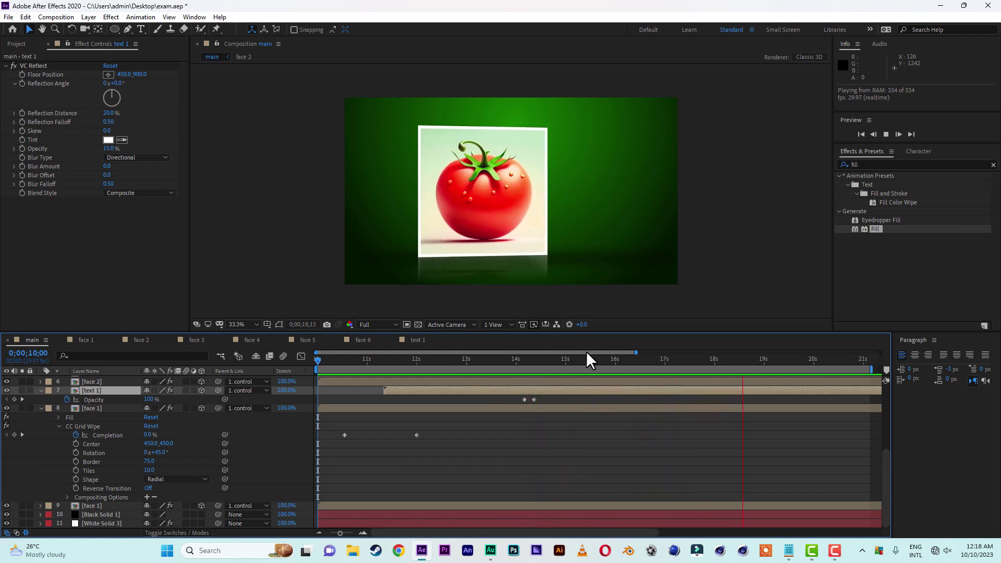
Stop the preview, extend the visible timeline range to 0;00;30;00, and save the project
key("space")
left_click_drag(637, 353, 881, 353)
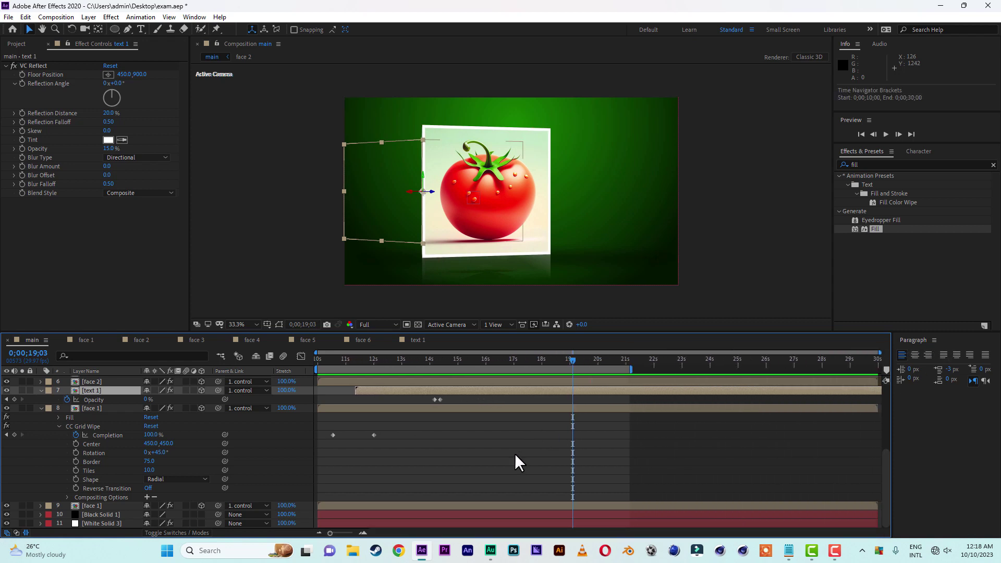
left_click(8, 17)
left_click(27, 114)
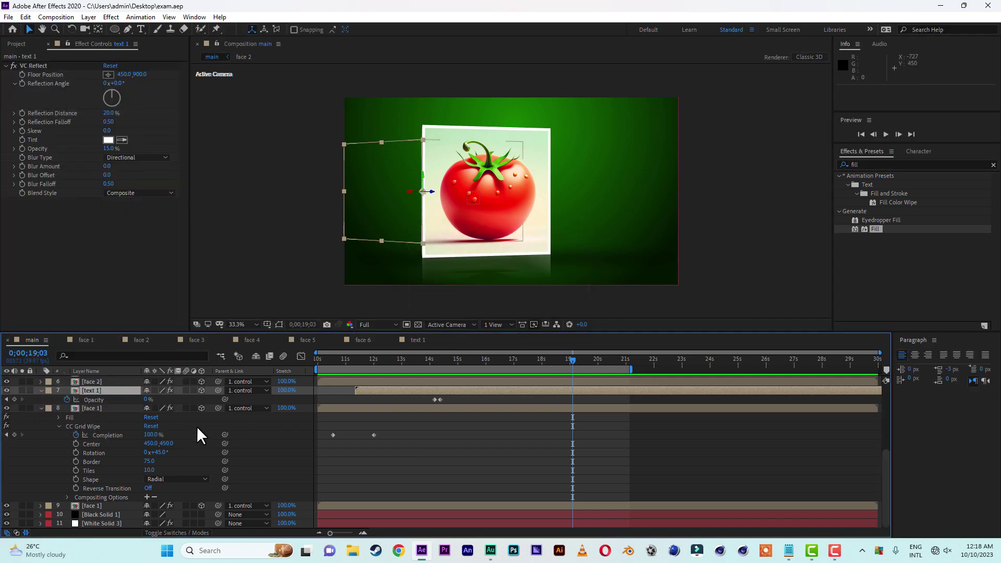
Collapse the expanded face 1 and text 1 layers and give the grid-wipe face 1 layer a Purple label
left_click(42, 408)
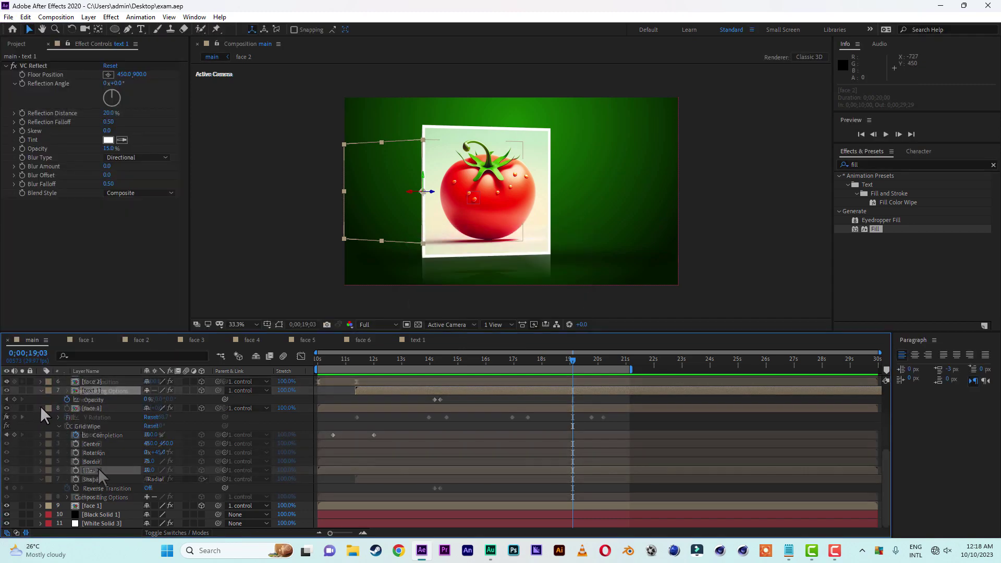
left_click(98, 470)
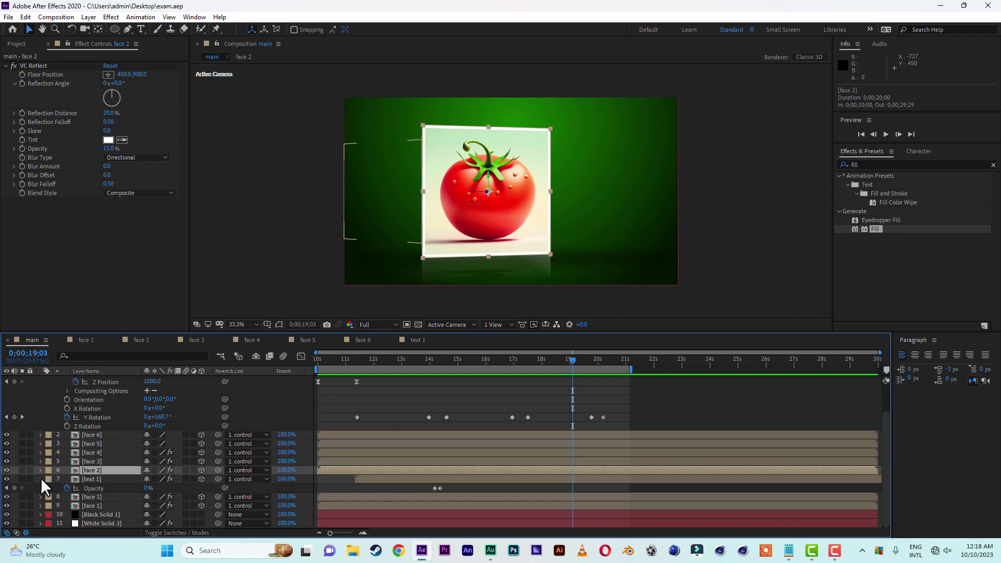
left_click(40, 479)
left_click(99, 496)
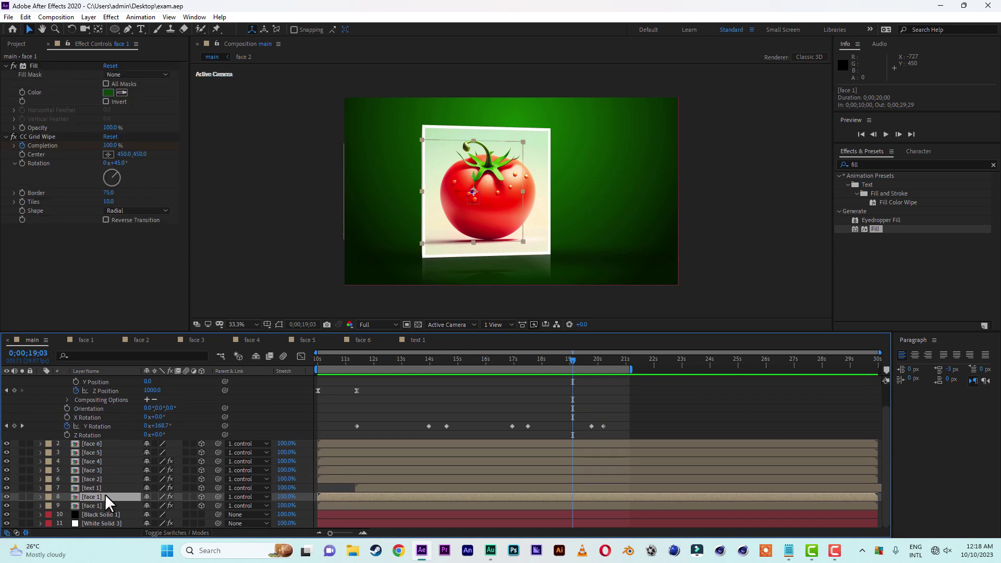
left_click(49, 497)
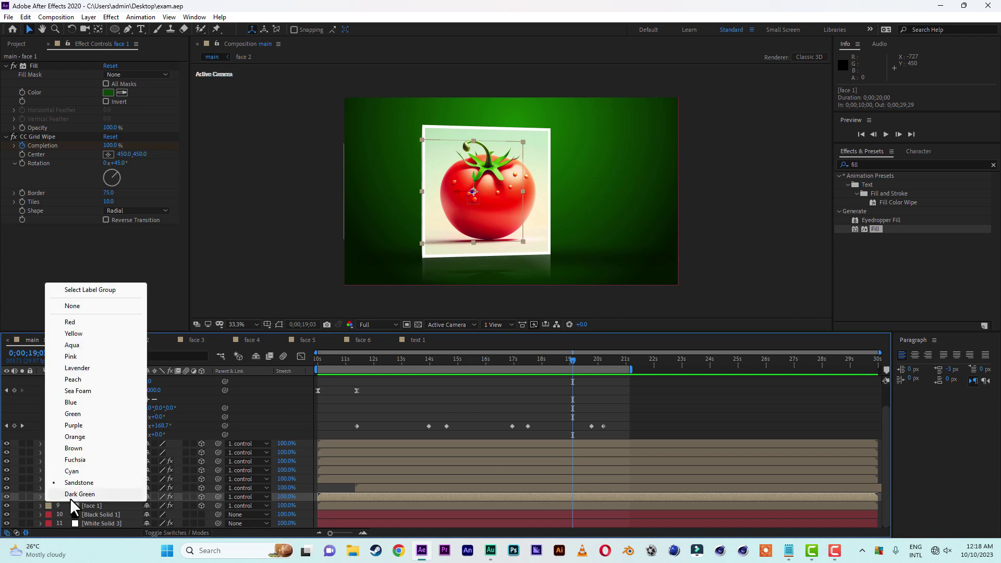
left_click(83, 426)
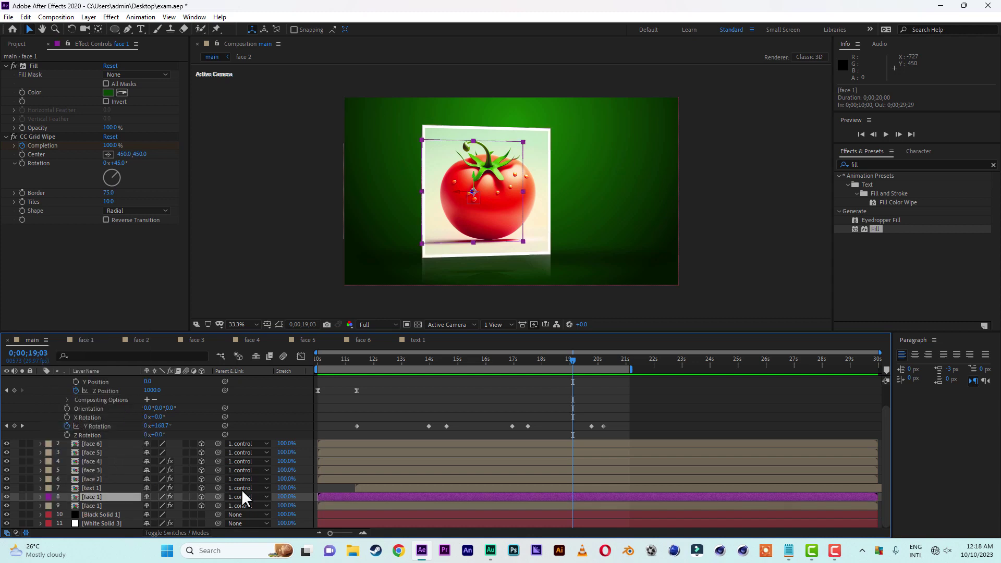
Move the current time to 0;00;15;10 and duplicate the face 3 layer
left_click(355, 479)
left_click(468, 359)
left_click(95, 470)
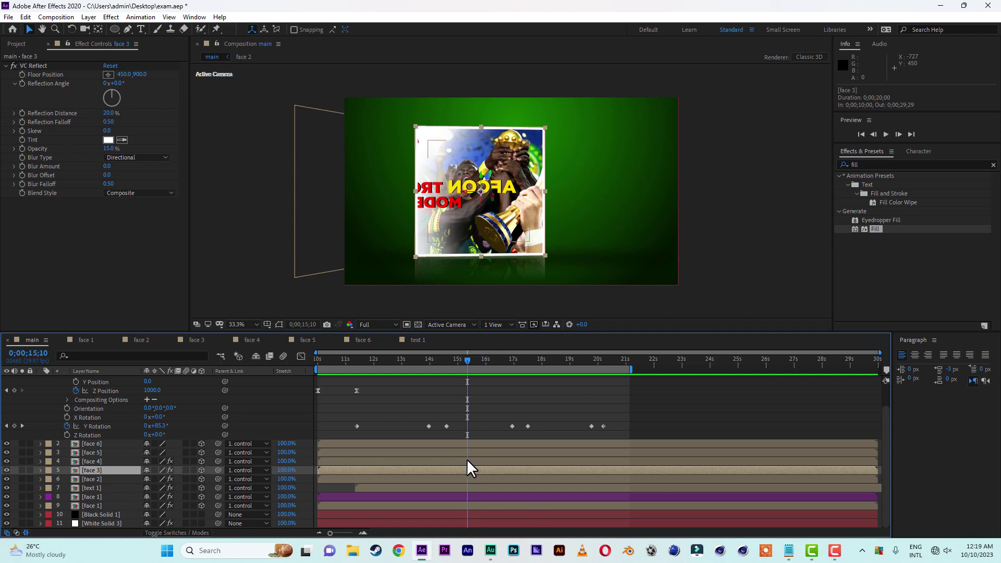
key("ctrl+d")
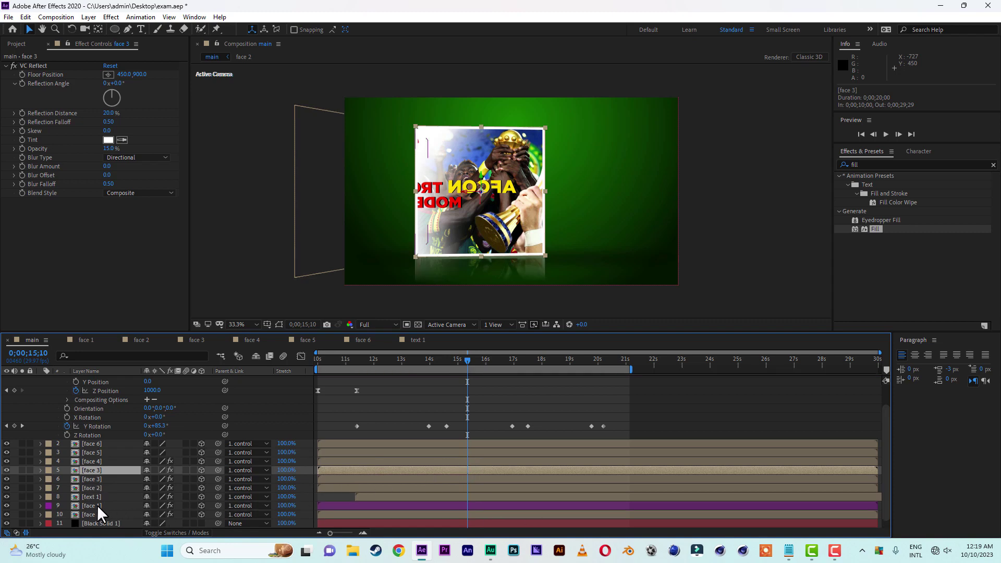
Copy the Fill and CC Grid Wipe effects from the purple face 1 layer onto the upper face 3 layer, and label it Purple
left_click(97, 504)
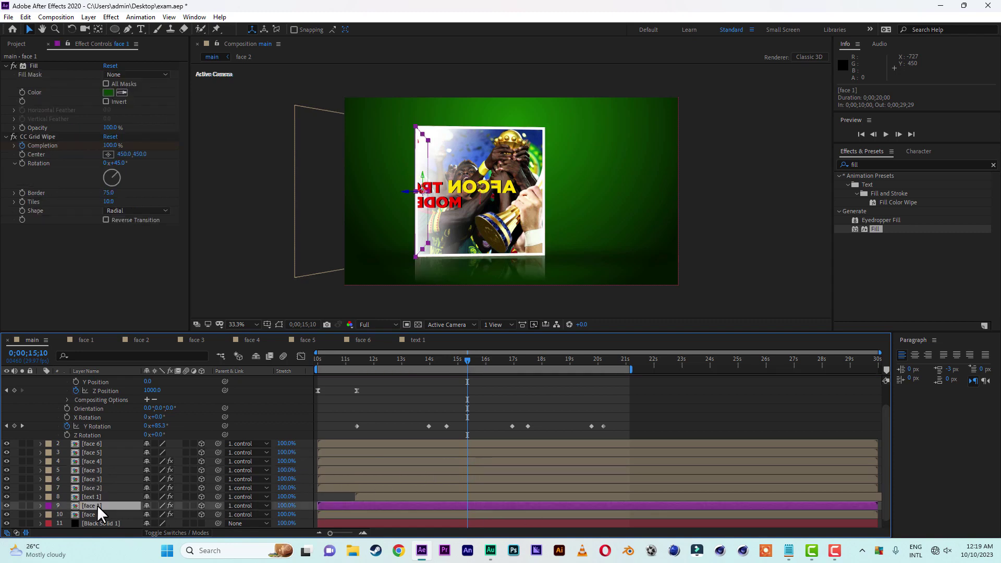
left_click(32, 65)
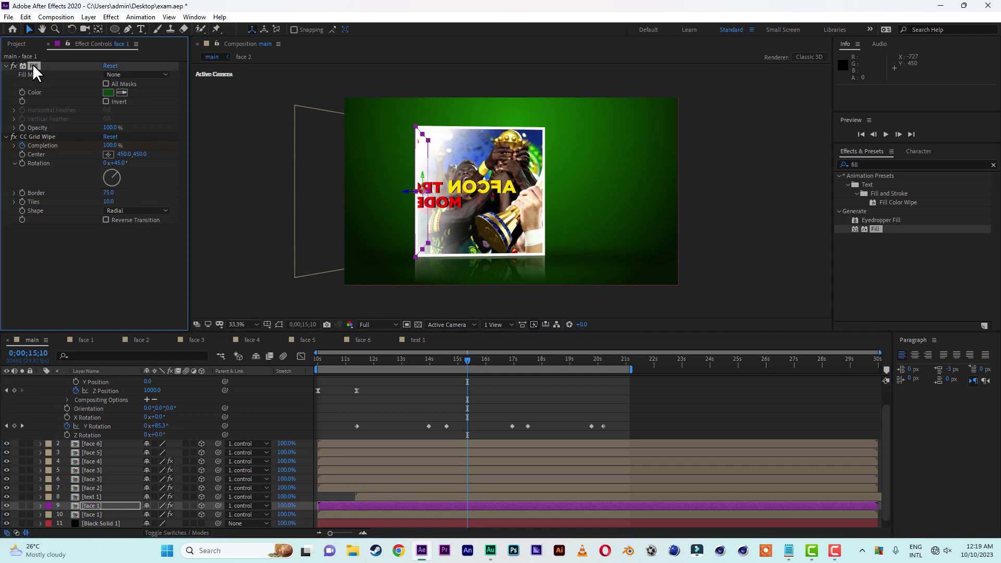
left_click(37, 137)
left_click(26, 16)
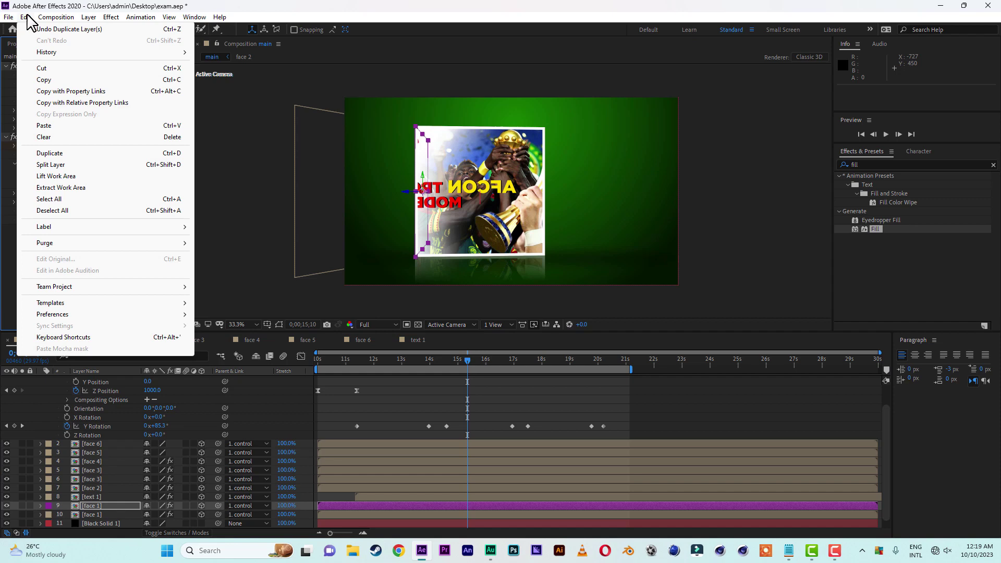
left_click(49, 80)
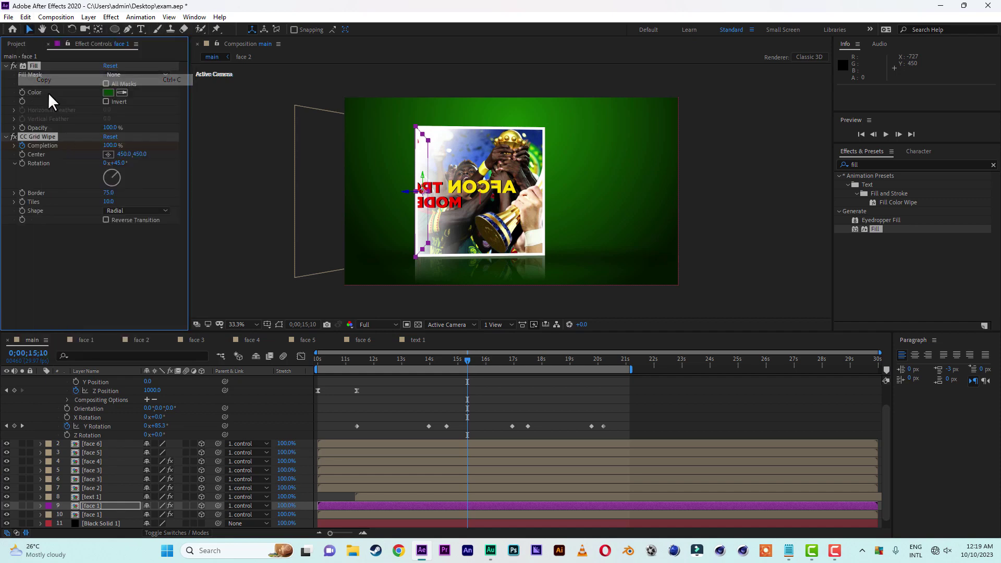
left_click(99, 471)
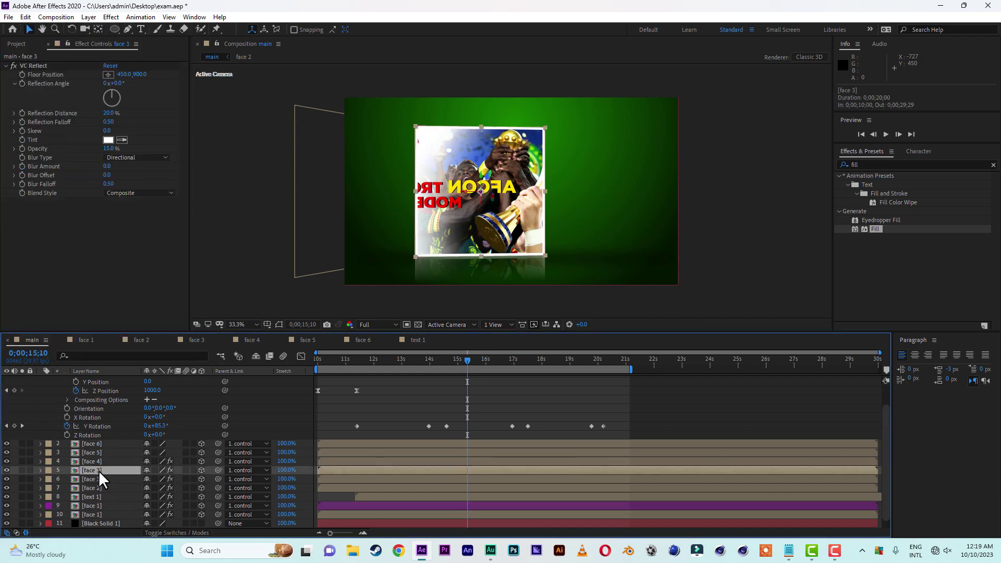
left_click(26, 17)
left_click(52, 126)
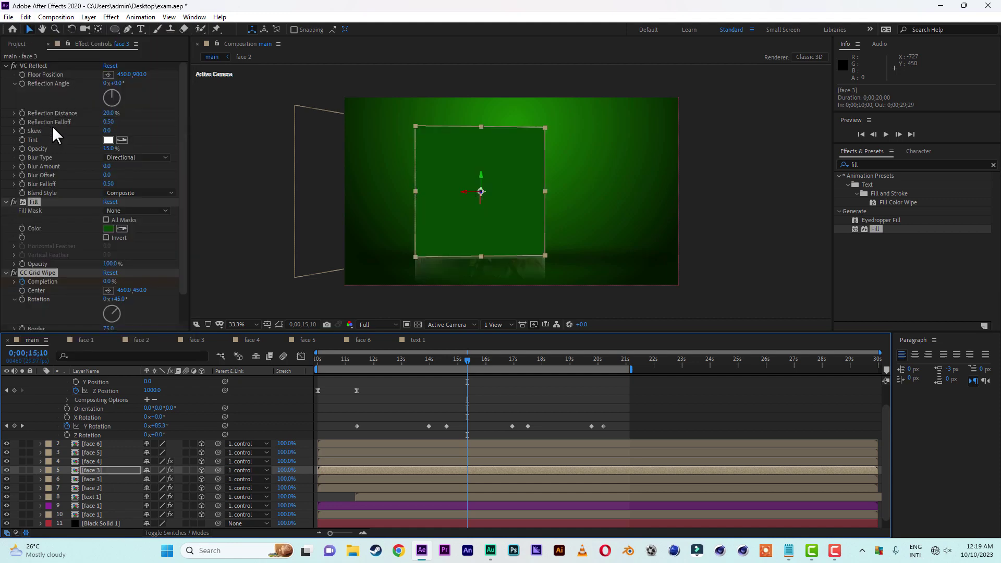
left_click(48, 468)
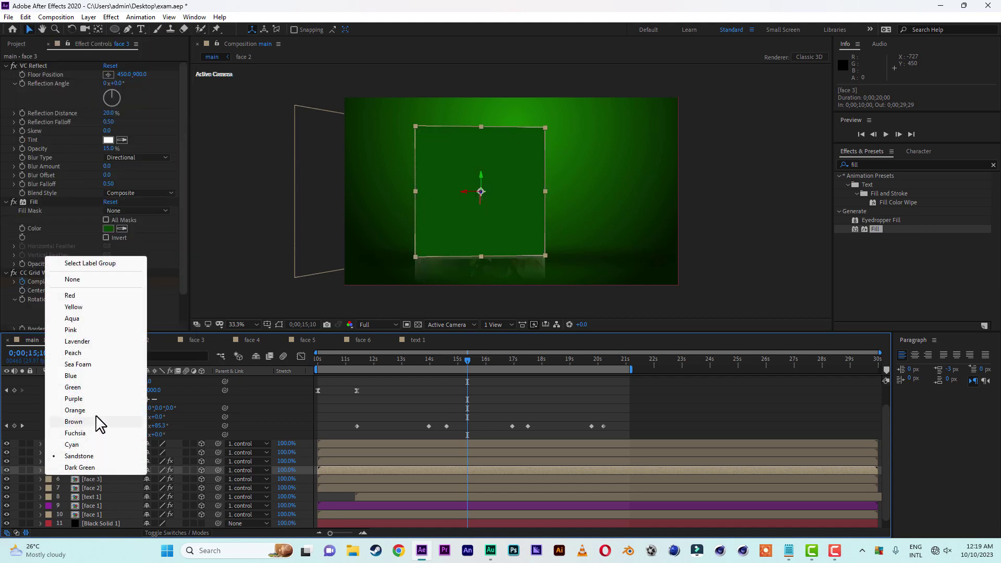
left_click(86, 398)
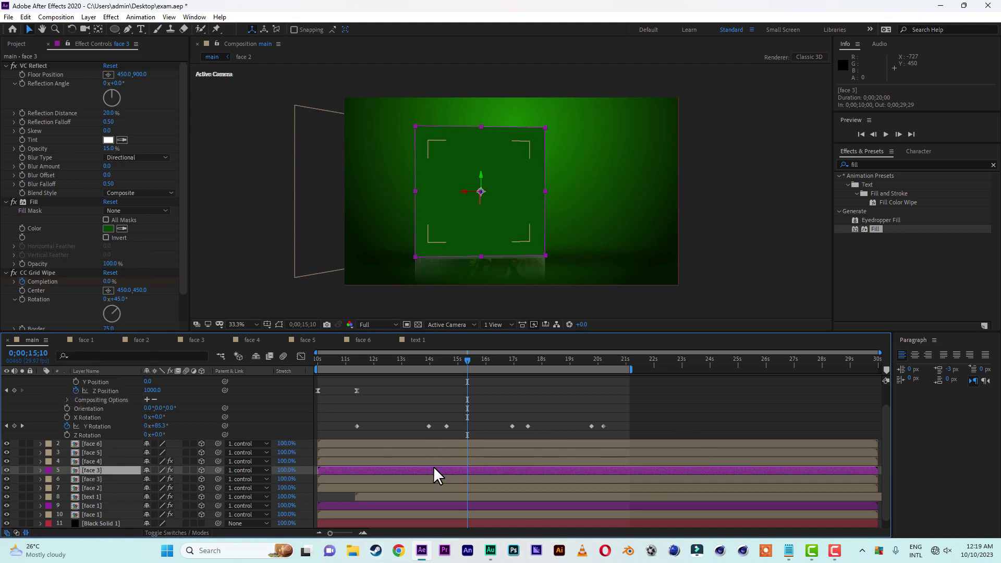
Shift both CC Grid Wipe Completion keyframes on the purple face 3 layer earlier so the wipe starts at 0;00;14;09
key("e")
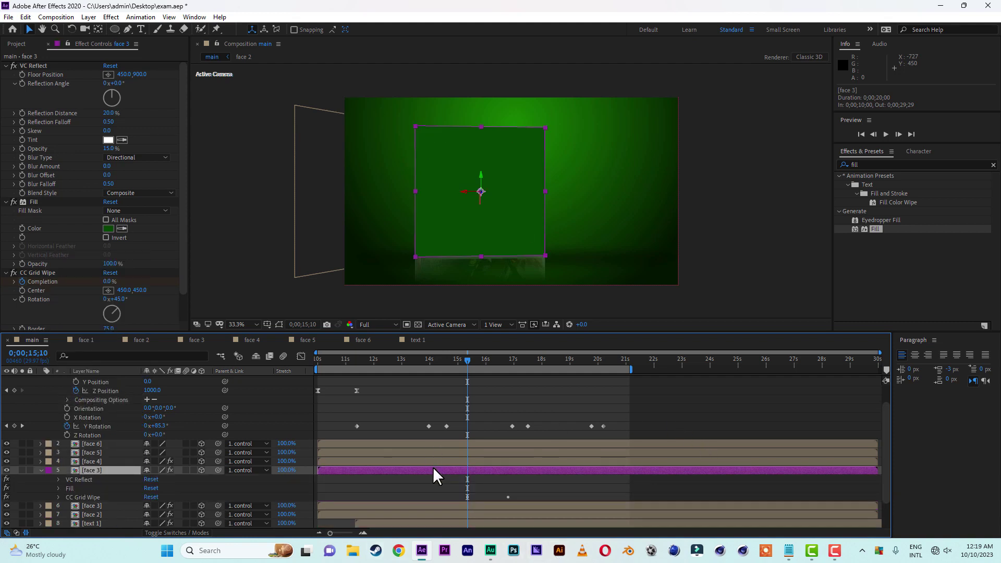
left_click(58, 497)
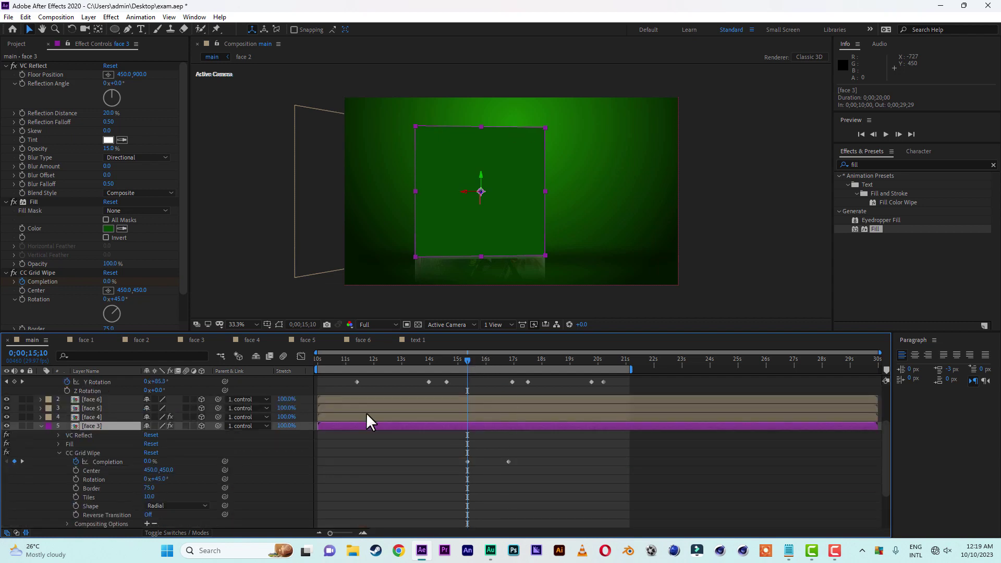
left_click_drag(468, 359, 442, 366)
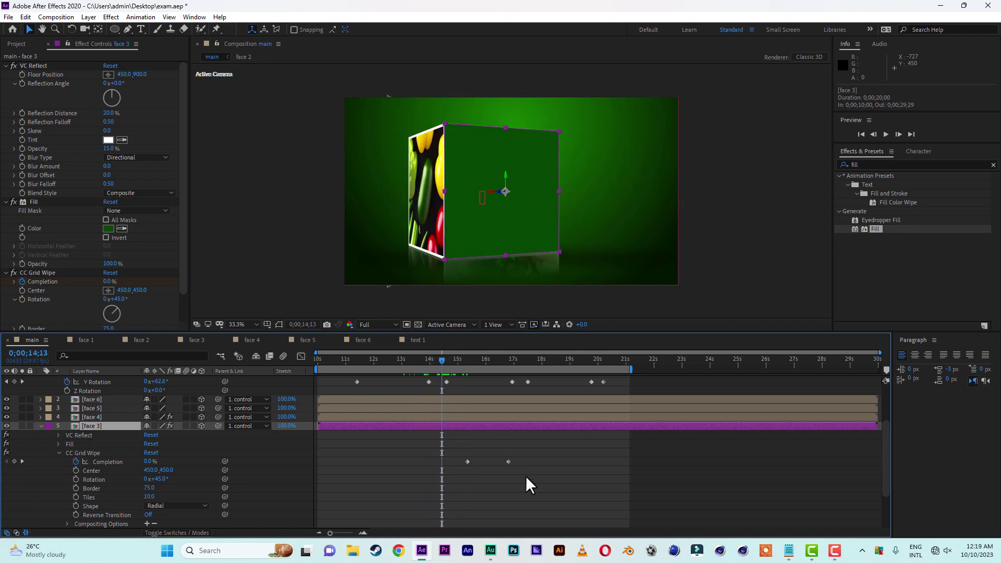
left_click_drag(526, 452, 447, 463)
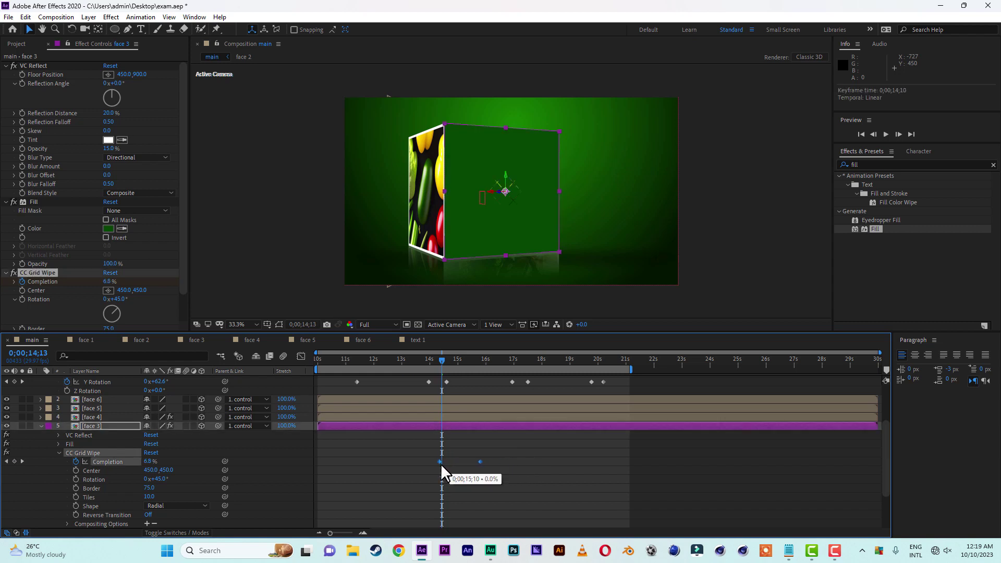
left_click_drag(440, 465, 439, 462)
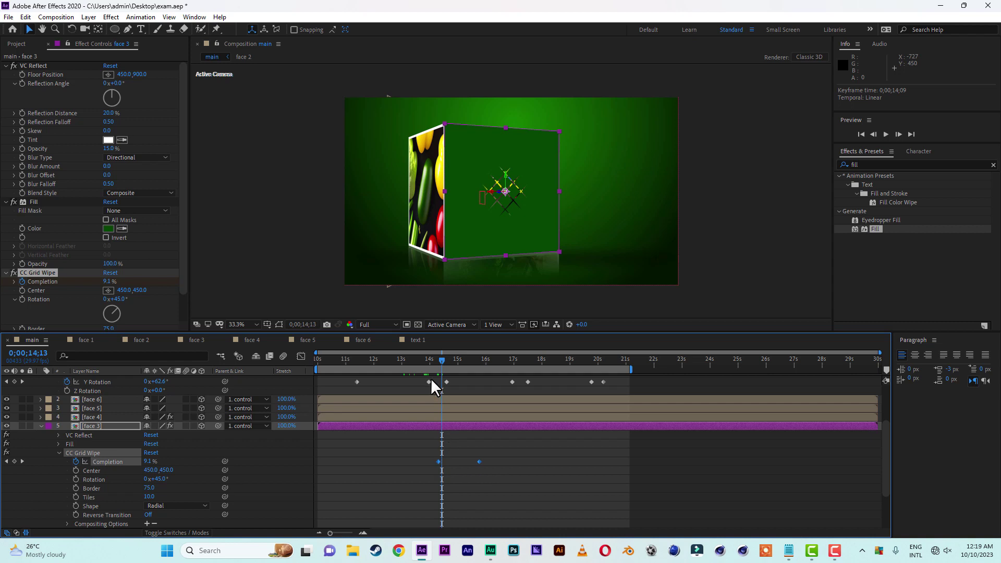
Preview the face 3 wipe from 0;00;13;26, save the project, and collapse the purple face 3 layer
left_click(427, 361)
key("space")
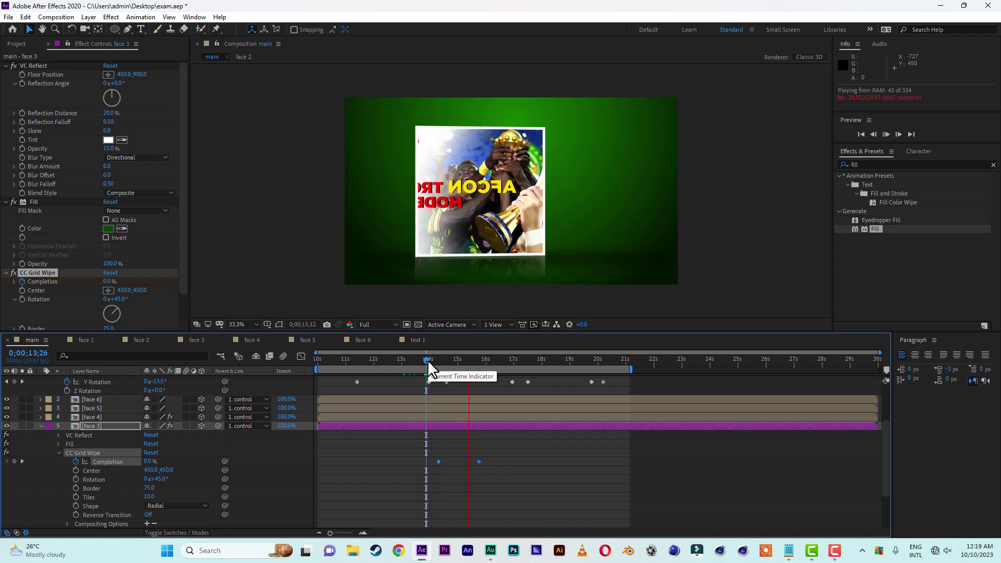
key("space")
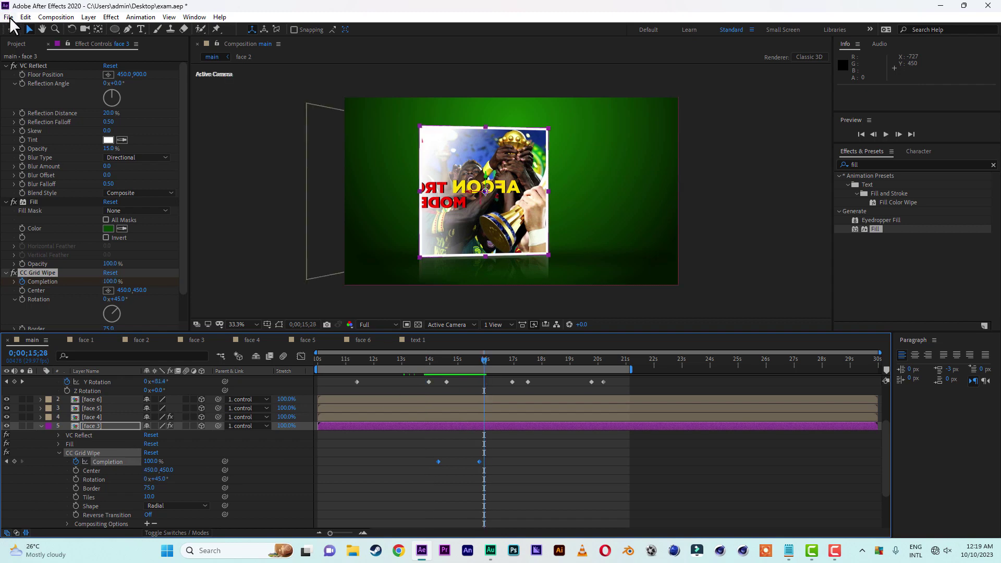
left_click(9, 17)
left_click(42, 115)
left_click(40, 425)
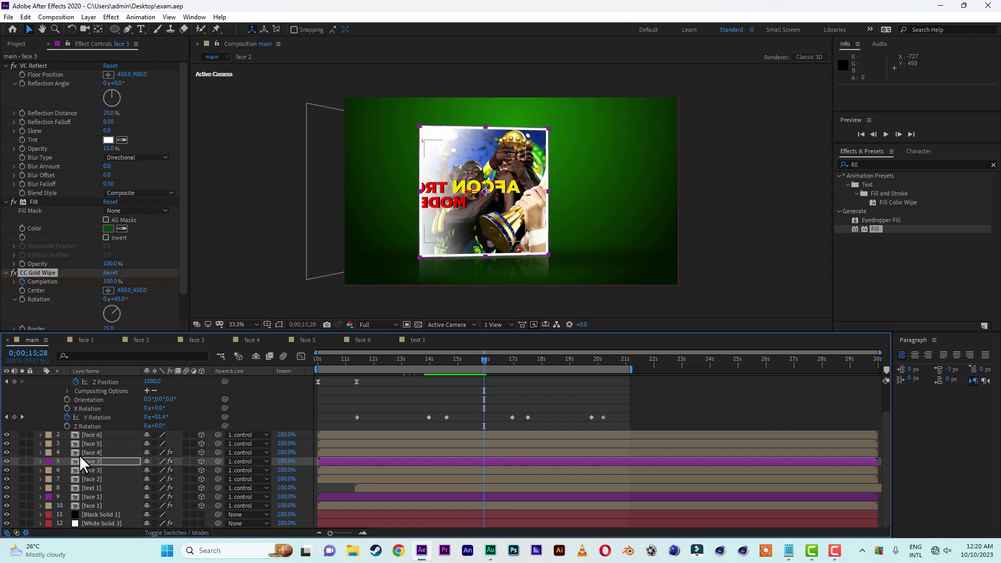
Duplicate the face 2 layer and paste the copied Fill and CC Grid Wipe effects onto the upper copy at 0;00;17;19
left_click_drag(485, 359, 532, 364)
left_click(18, 479)
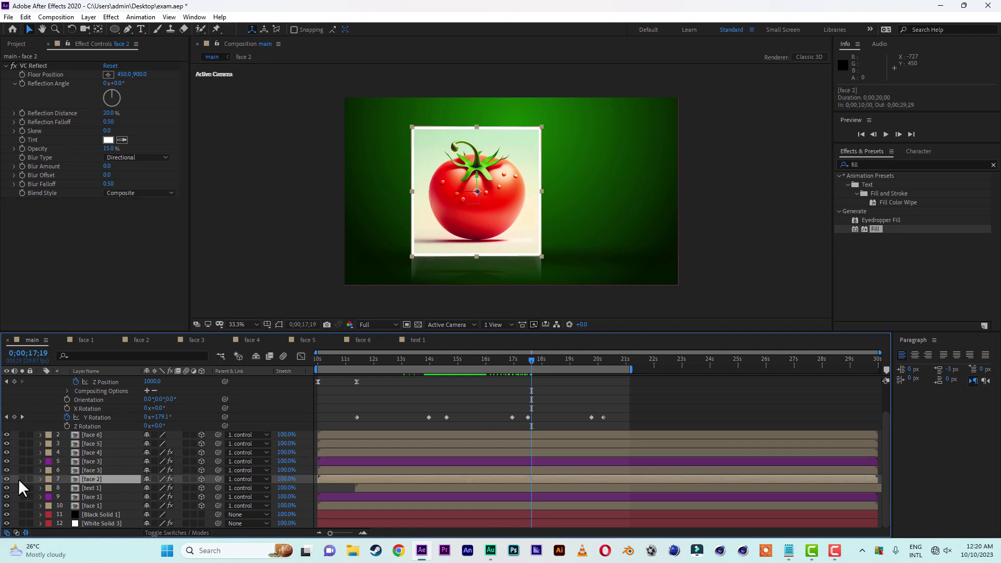
left_click(6, 478)
left_click(6, 478)
left_click(102, 487)
left_click(98, 479)
key("ctrl+d")
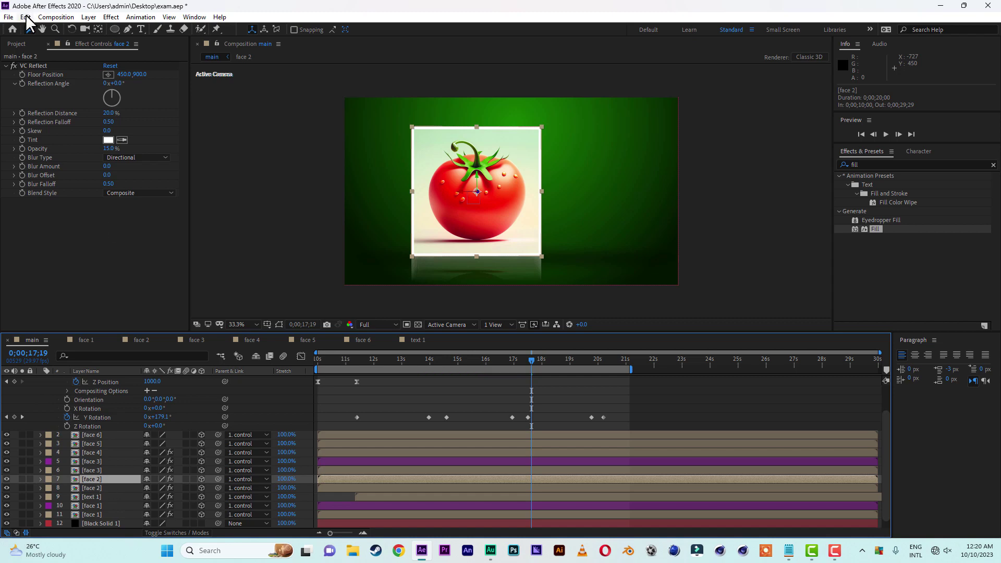
left_click(25, 17)
left_click(42, 127)
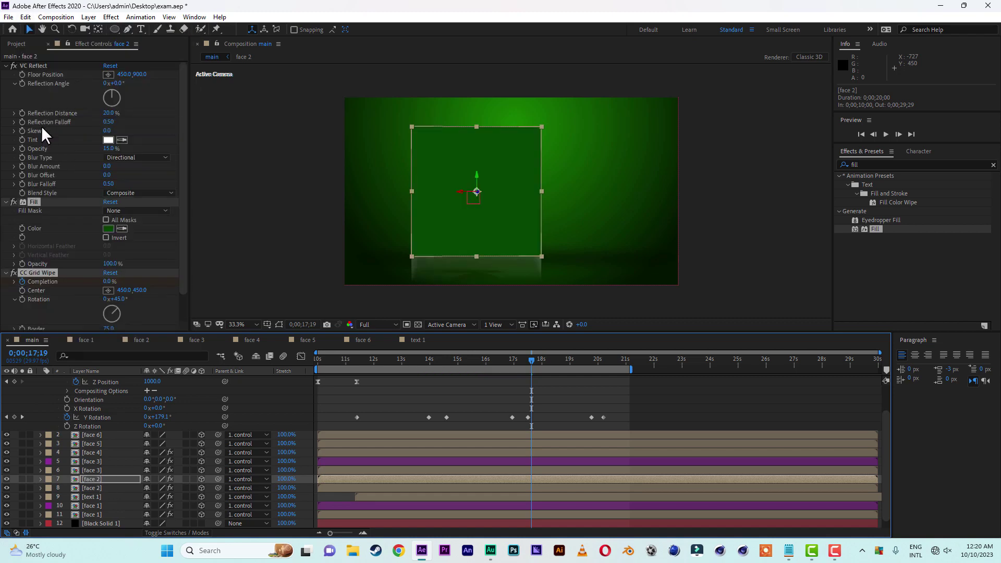
Shift both CC Grid Wipe Completion keyframes on the upper face 2 layer earlier so the wipe starts just before 0;00;17;08
left_click(41, 479)
scroll(50, 500, "down", 2)
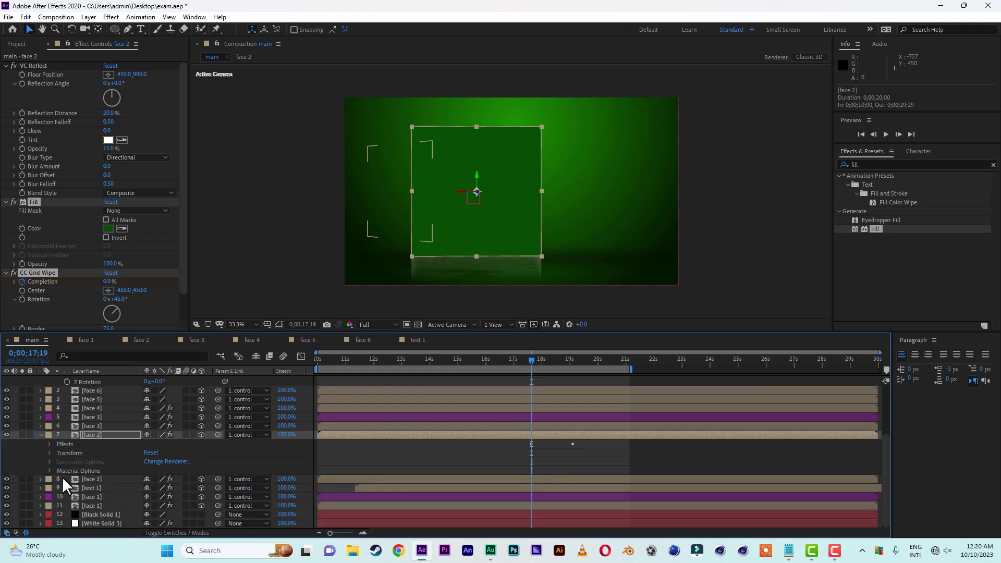
key("e")
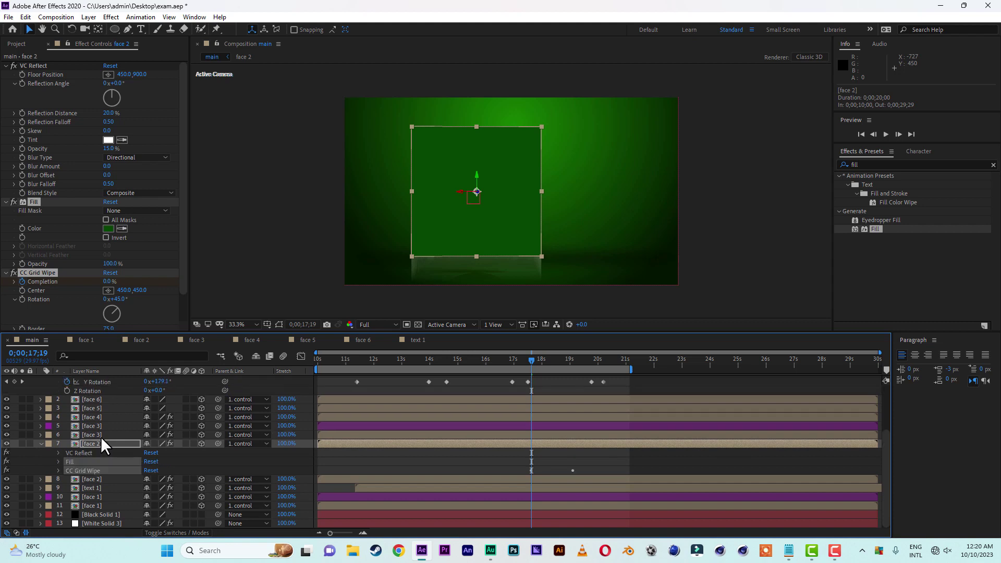
left_click(58, 470)
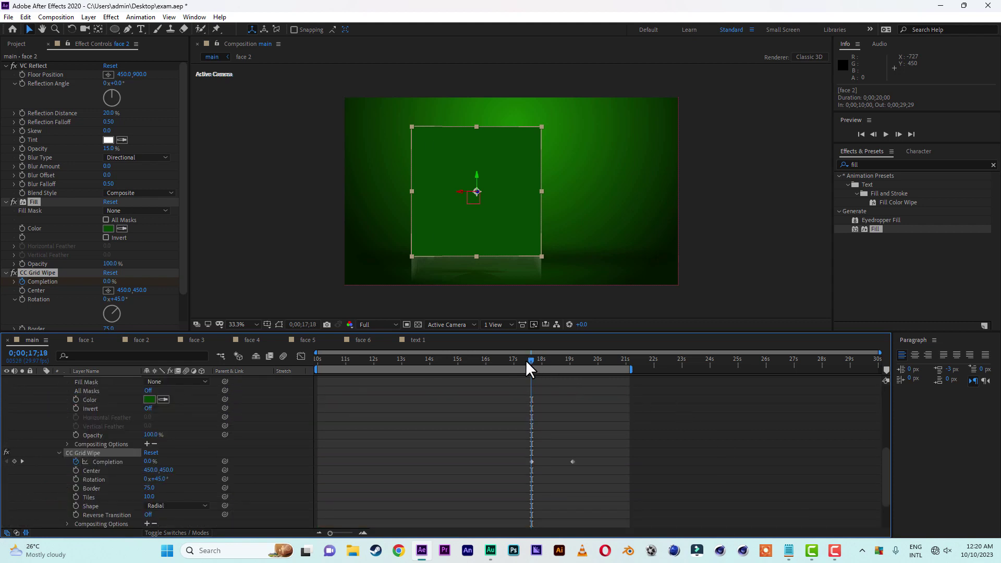
mouse_move(526, 360)
left_mouse_down()
mouse_move(508, 361)
mouse_move(520, 362)
left_mouse_up()
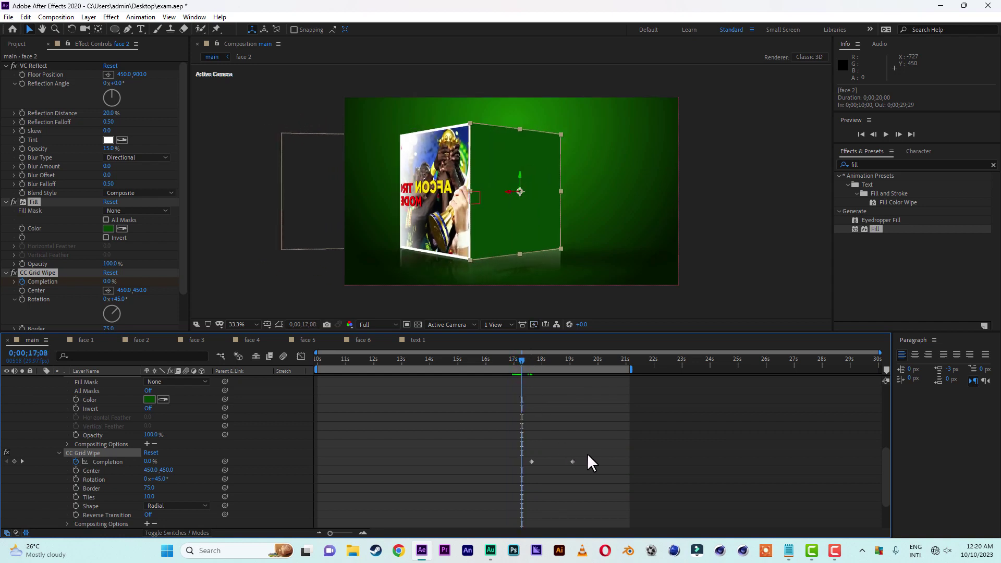
left_click_drag(599, 452, 518, 462)
Preview the face 2 grid wipe from 0;00;16;24 and save the project
left_click(508, 359)
key("space")
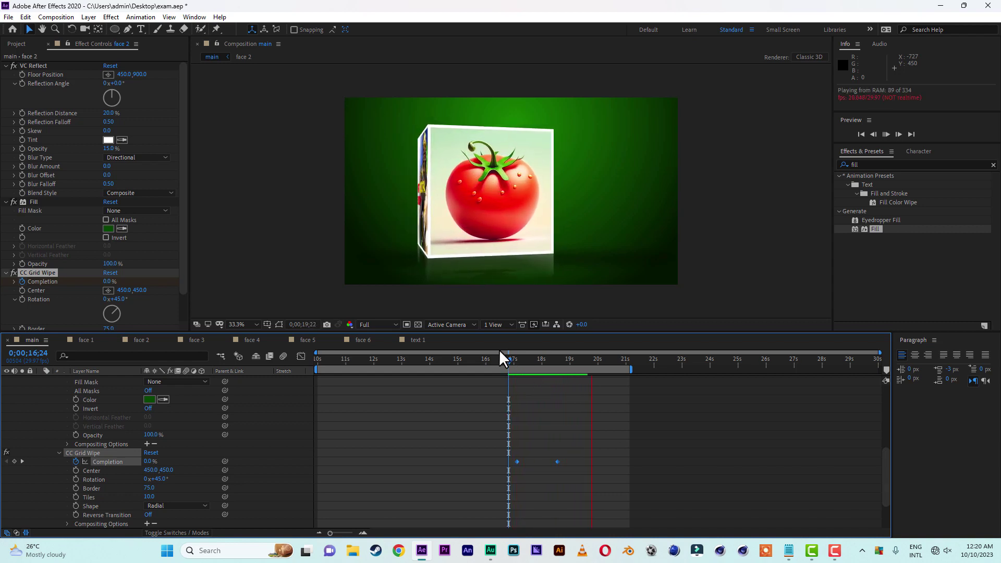
key("space")
left_click(9, 16)
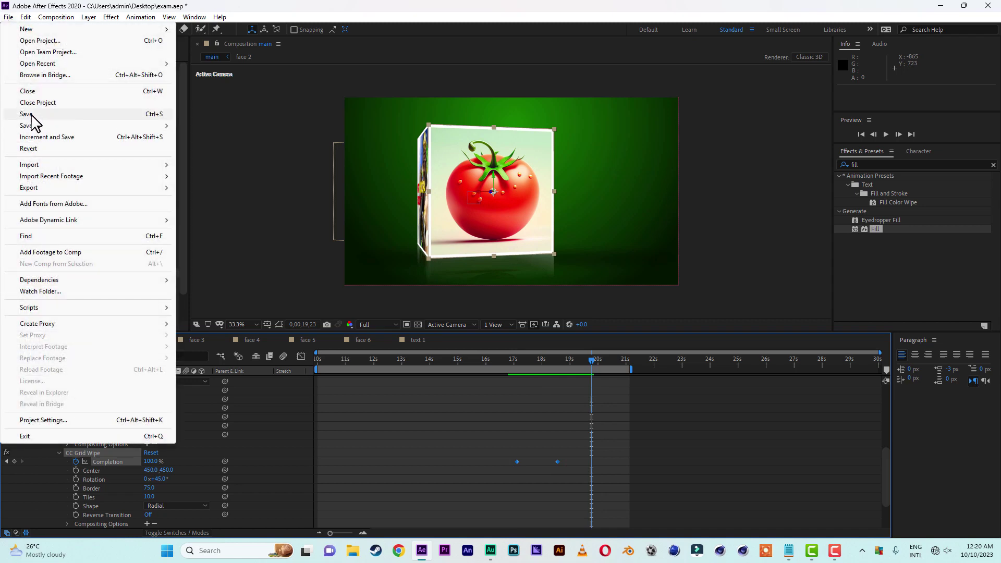
key("Escape")
Collapse the upper face 2 layer and set its label colour to Purple
left_click(82, 419)
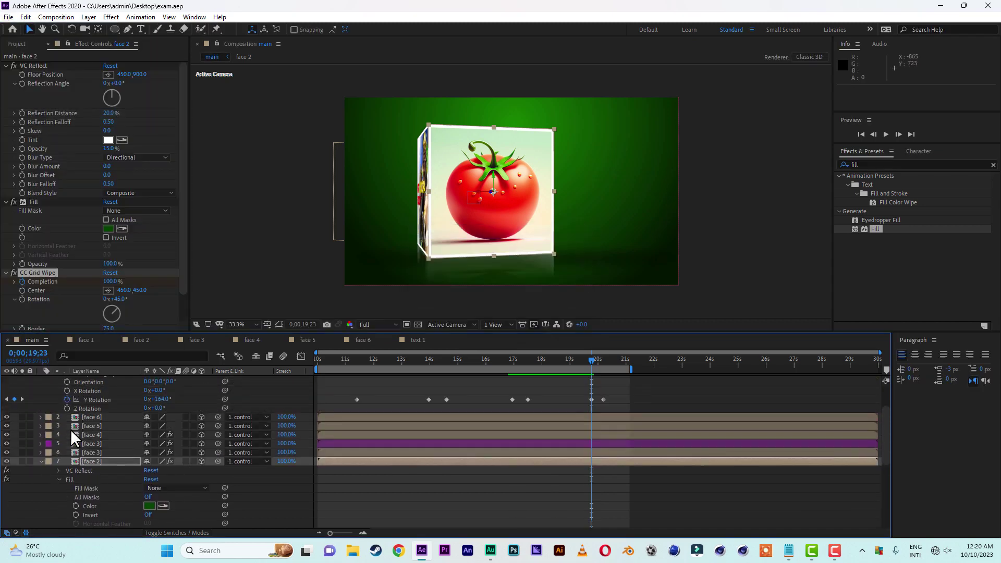
left_click(41, 462)
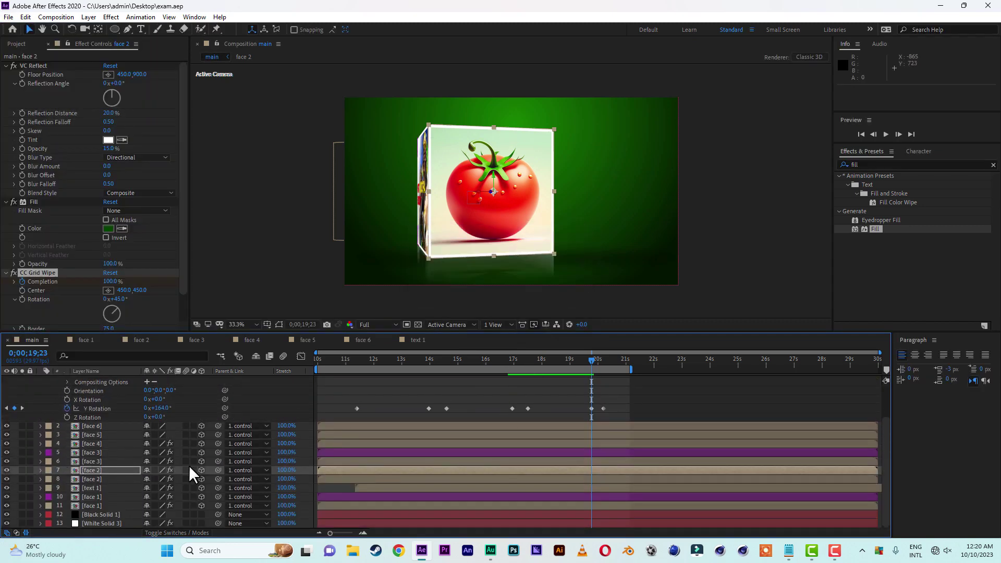
left_click(108, 470)
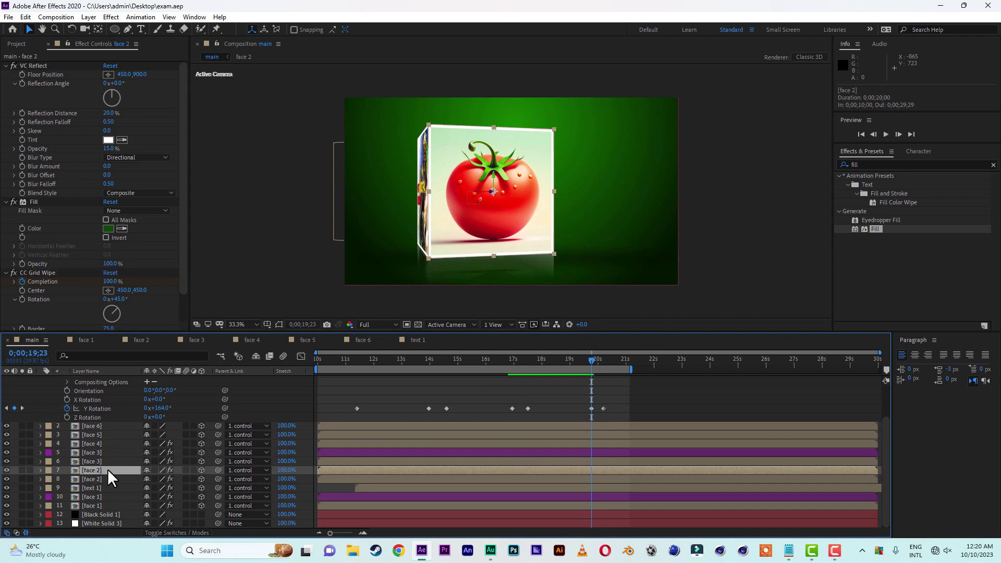
left_click(49, 470)
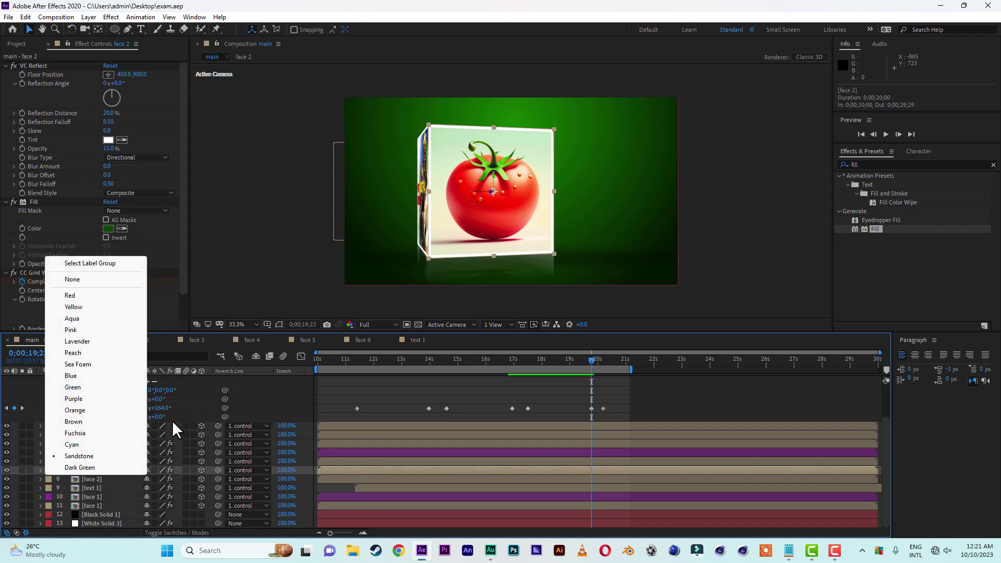
left_click(79, 399)
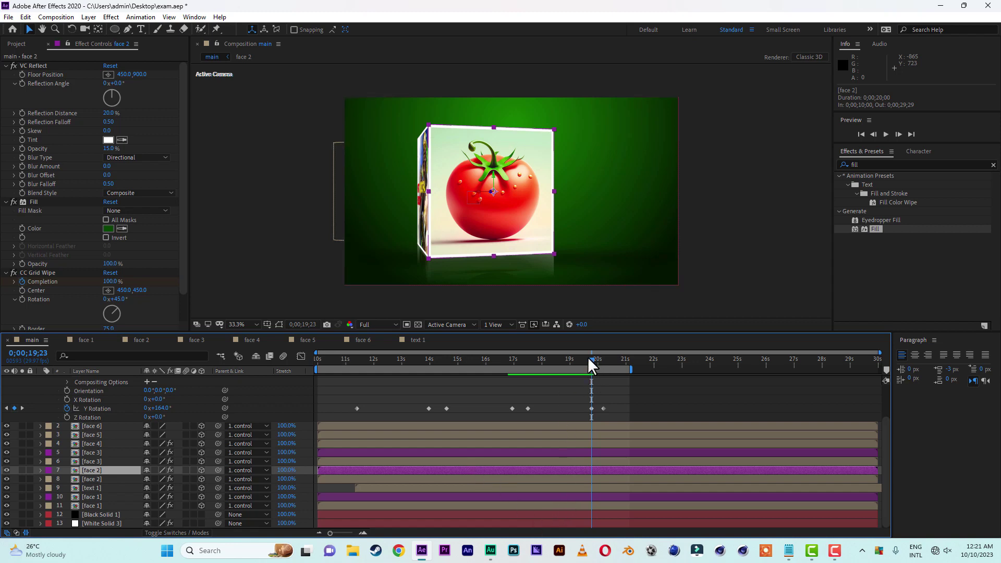
Duplicate the face 4 layer and paste the copied Fill and CC Grid Wipe effects onto the upper copy at 0;00;20;24
left_click_drag(589, 358, 621, 358)
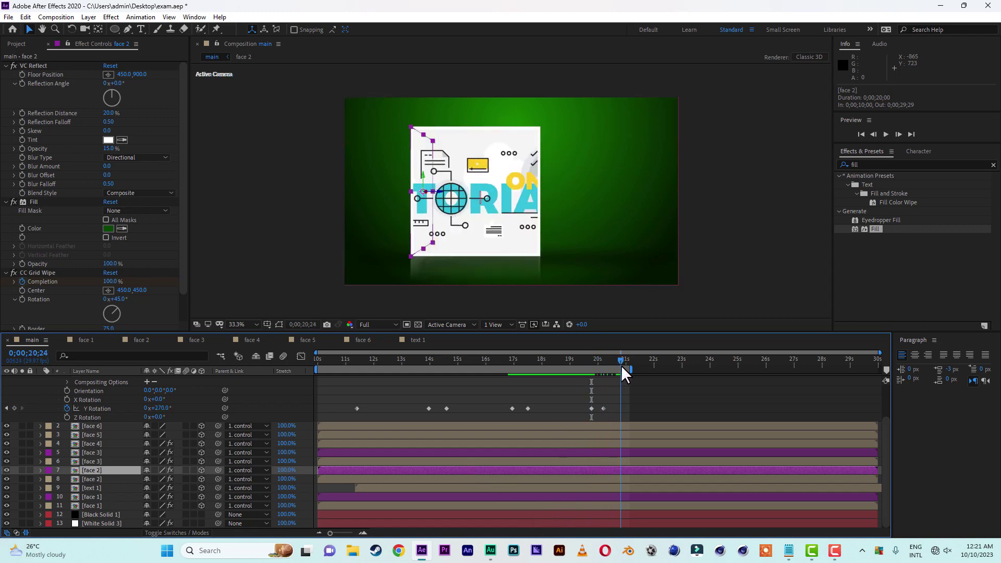
left_click(97, 443)
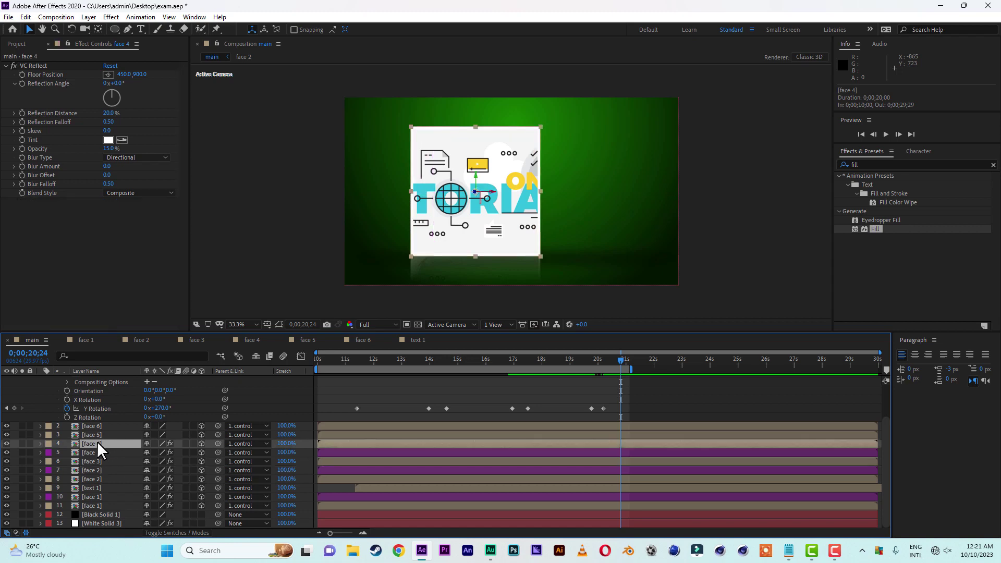
left_click(6, 442)
left_click(5, 442)
key("ctrl+d")
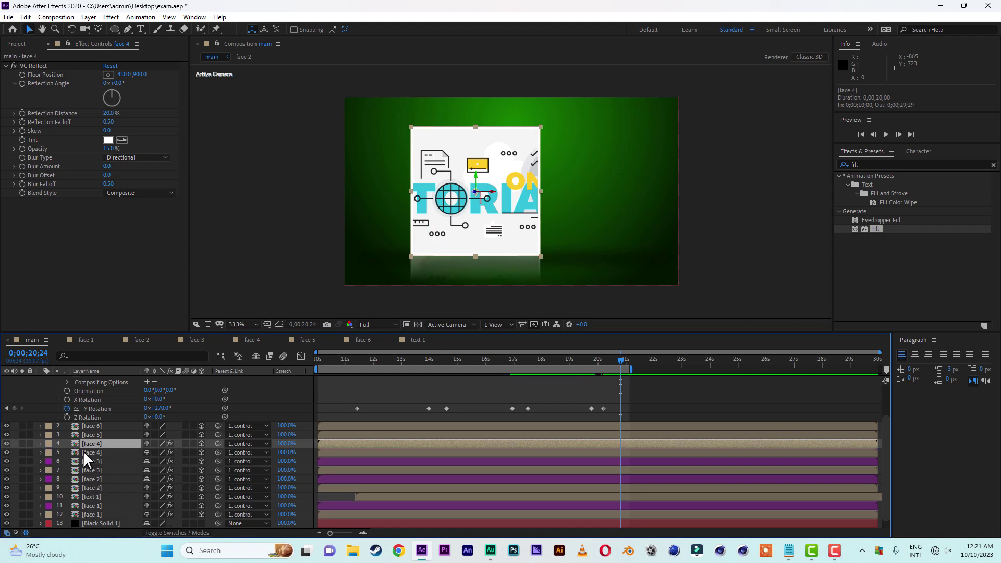
left_click(25, 17)
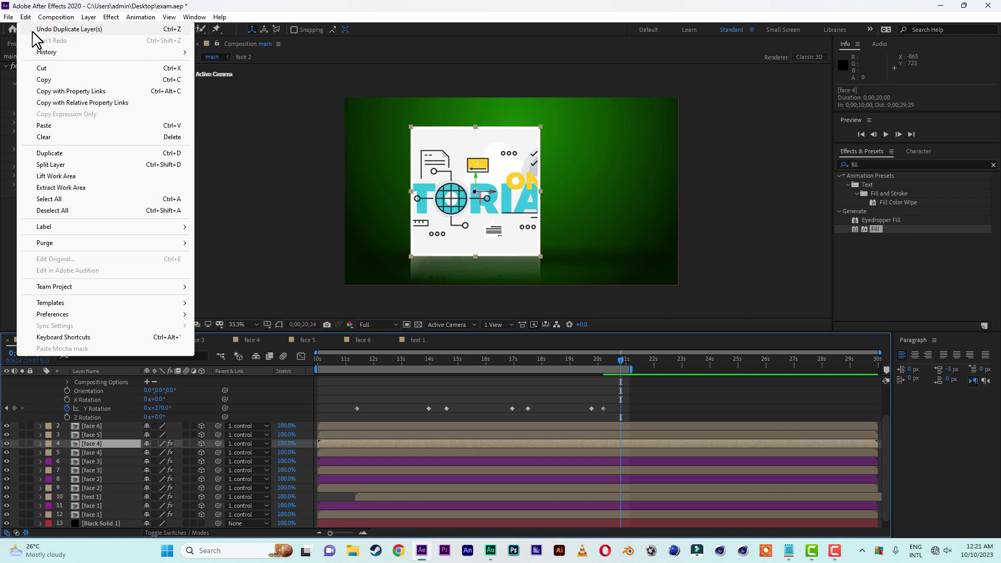
left_click(44, 126)
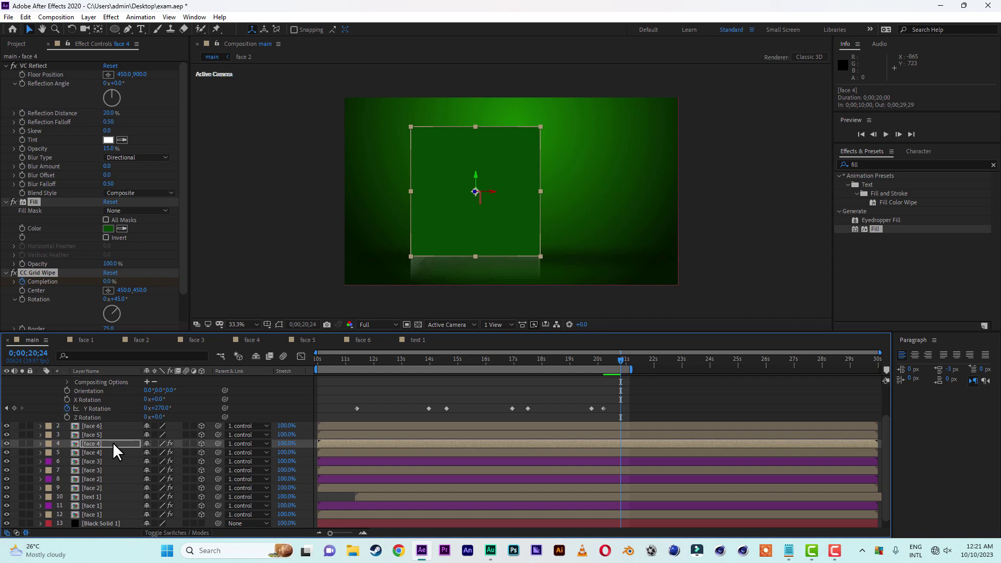
Delete VC Reflect from the upper face 4 layer and shift both CC Grid Wipe Completion keyframes earlier so the wipe ends at 0;00;21;10
left_click(42, 67)
key("Delete")
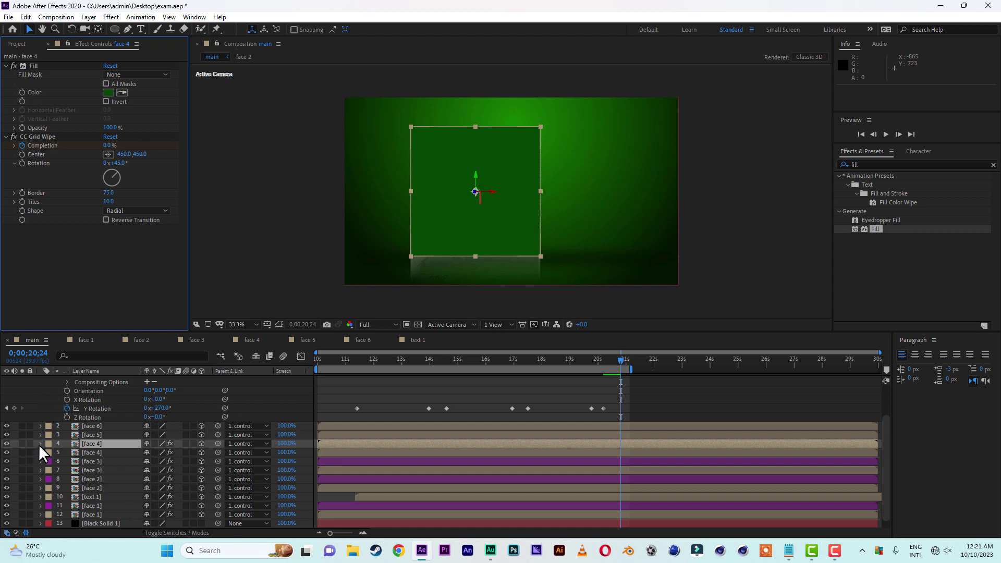
key("e")
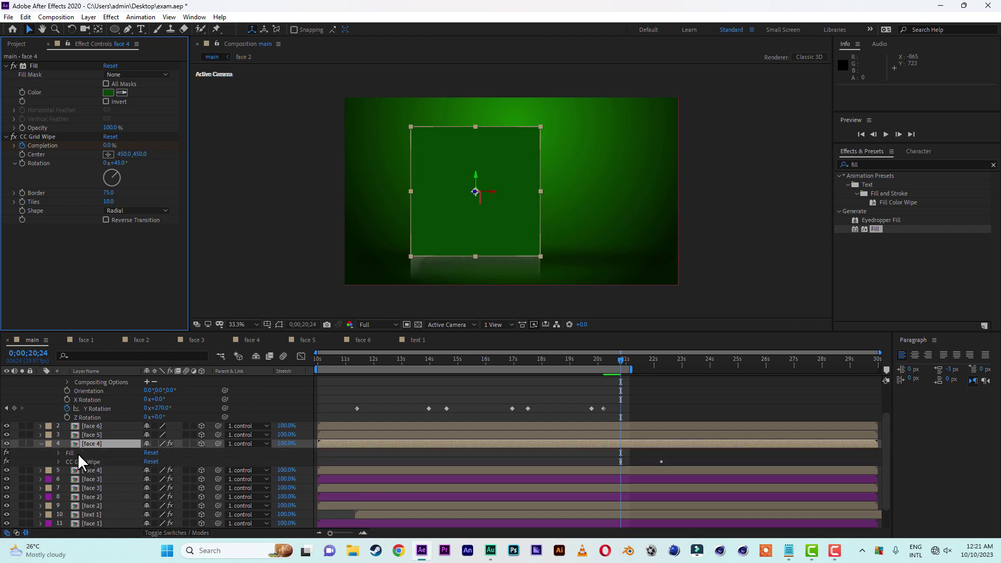
left_click(59, 461)
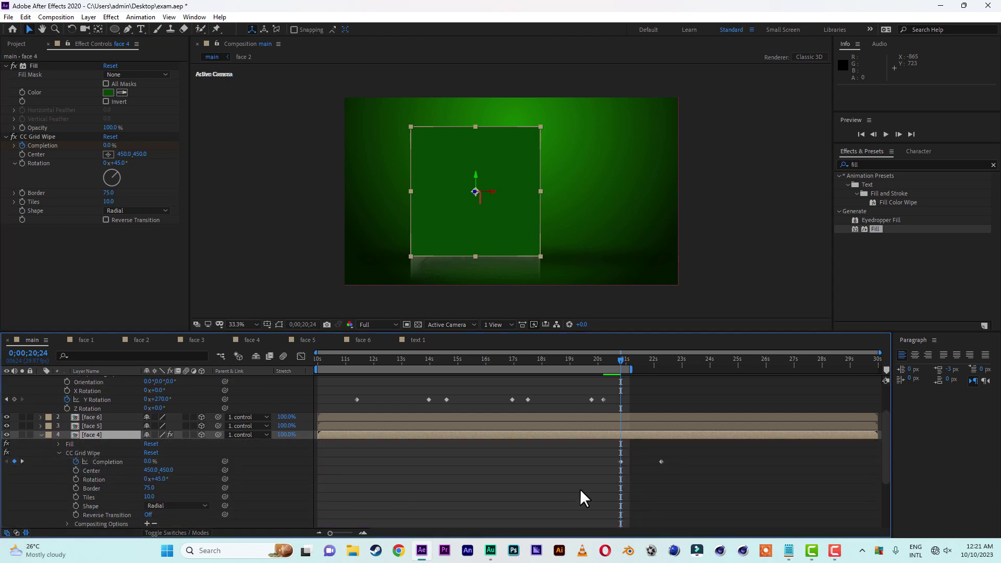
left_click_drag(620, 360, 596, 360)
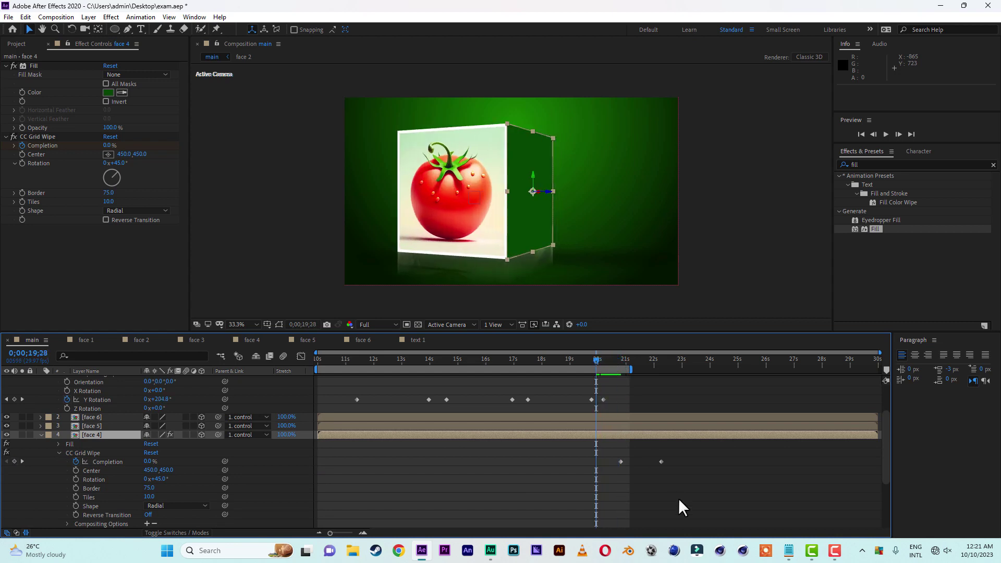
left_click_drag(679, 456, 594, 477)
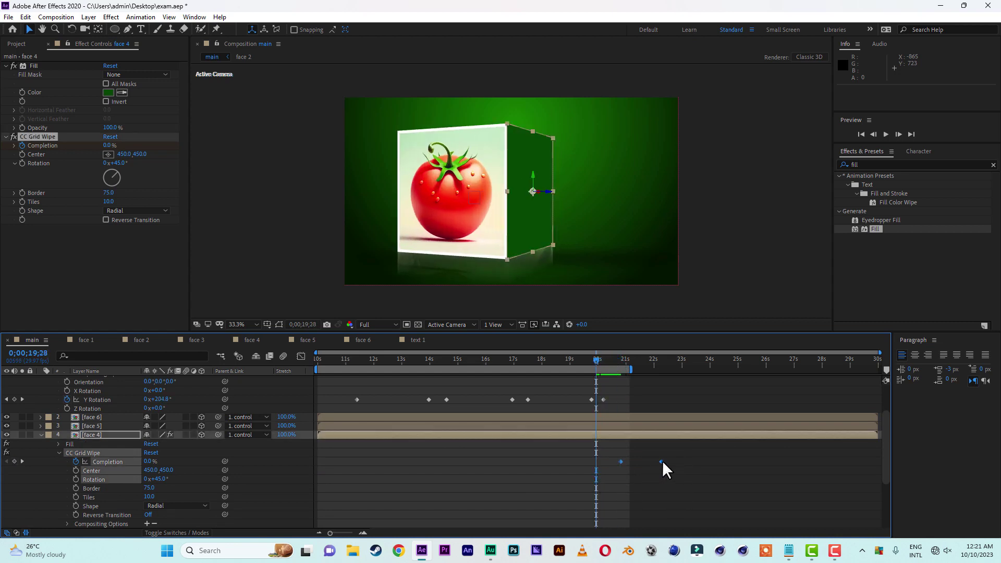
left_click_drag(663, 461, 636, 462)
left_click(600, 359)
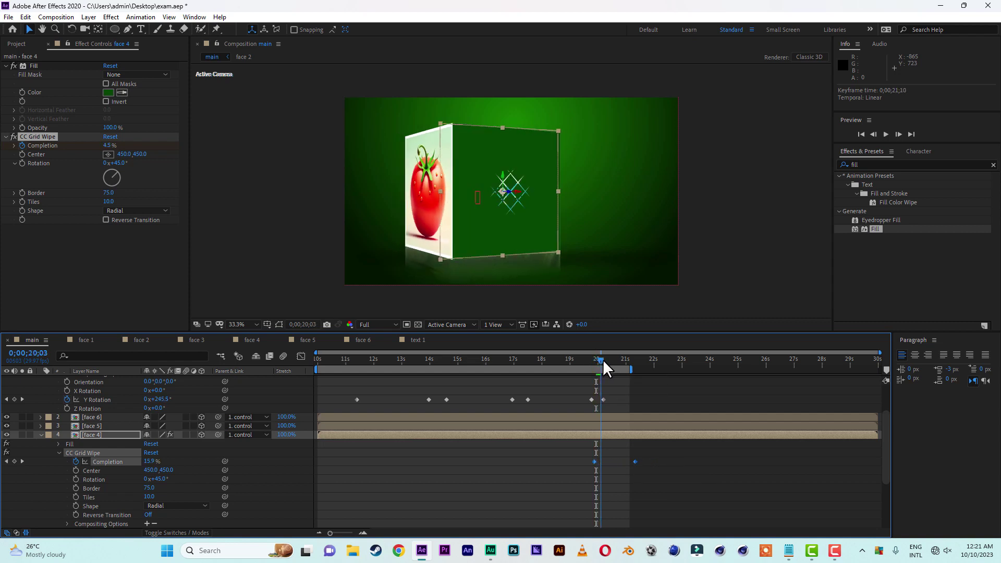
Extend the work area end to 0;00;21;27 and set the upper face 4 layer's label colour to Purple
left_click_drag(603, 359, 658, 369)
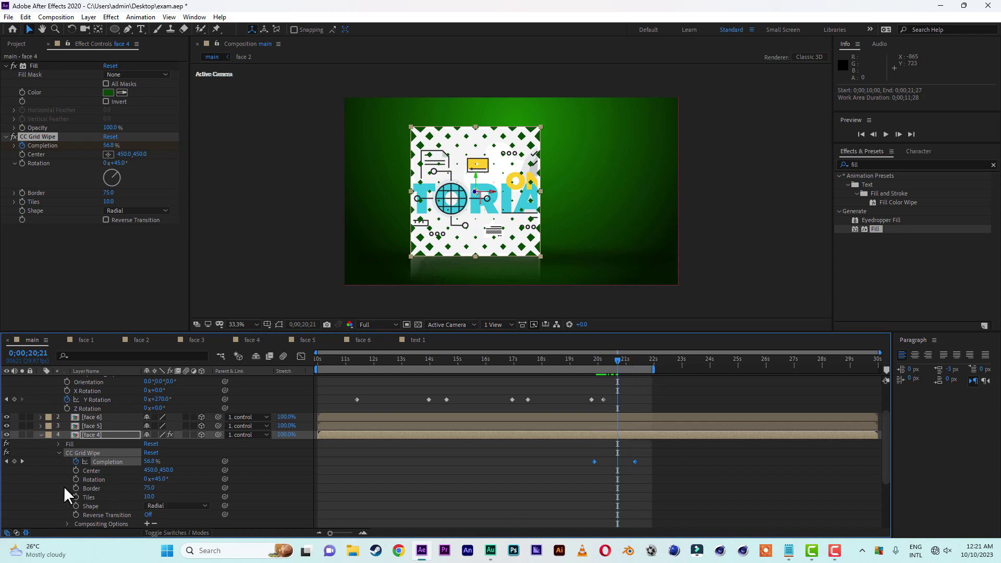
left_click(41, 436)
left_click(48, 435)
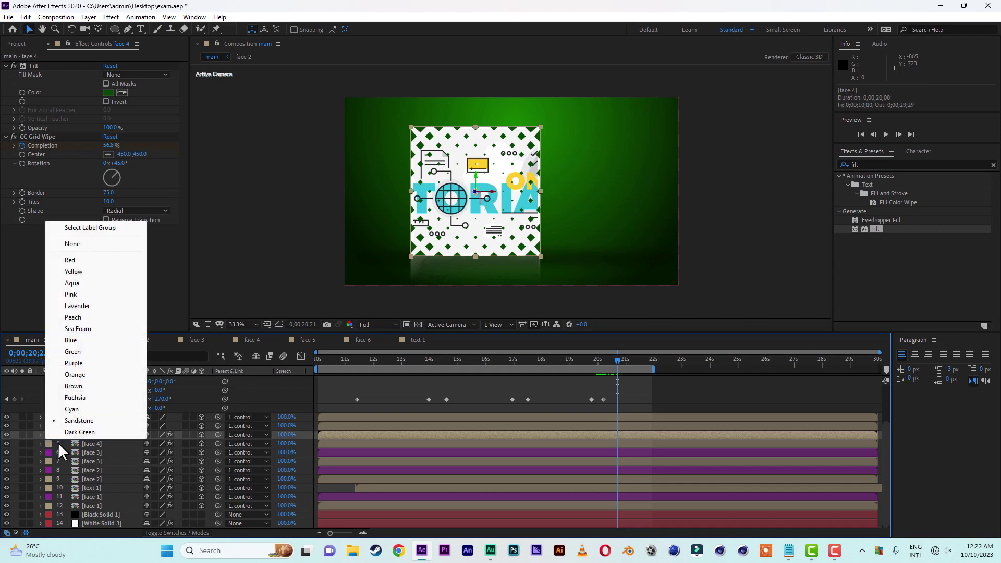
left_click(73, 364)
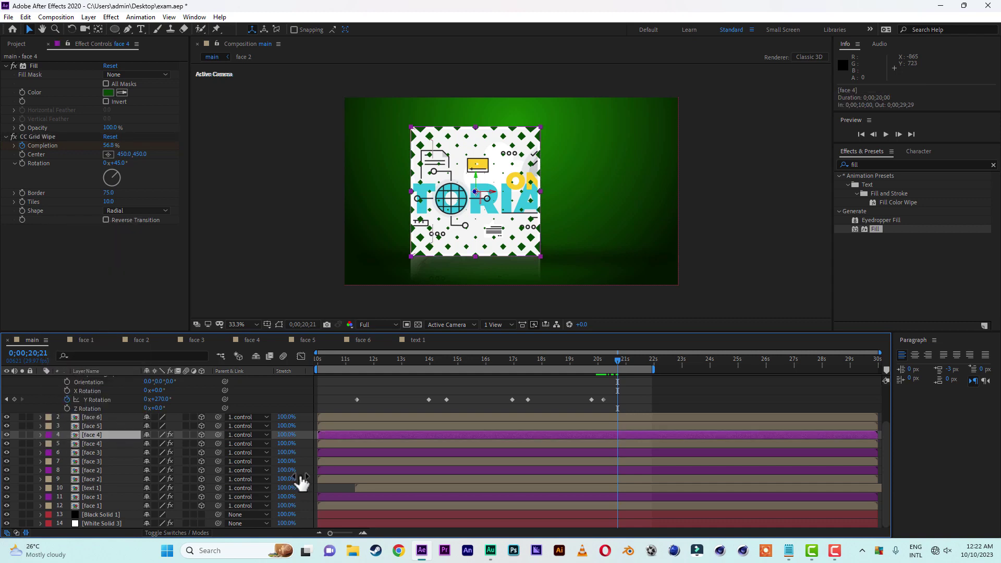
Delete the VC Reflect effect from the purple face 3 and face 2 layers and save the project
left_click(365, 451)
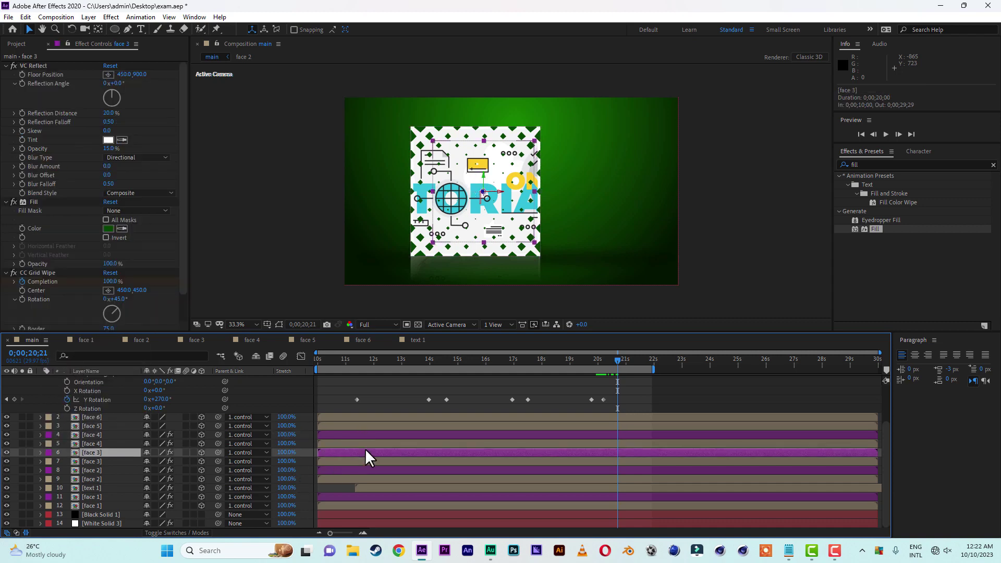
left_click(39, 66)
scroll(39, 66, "down", 1)
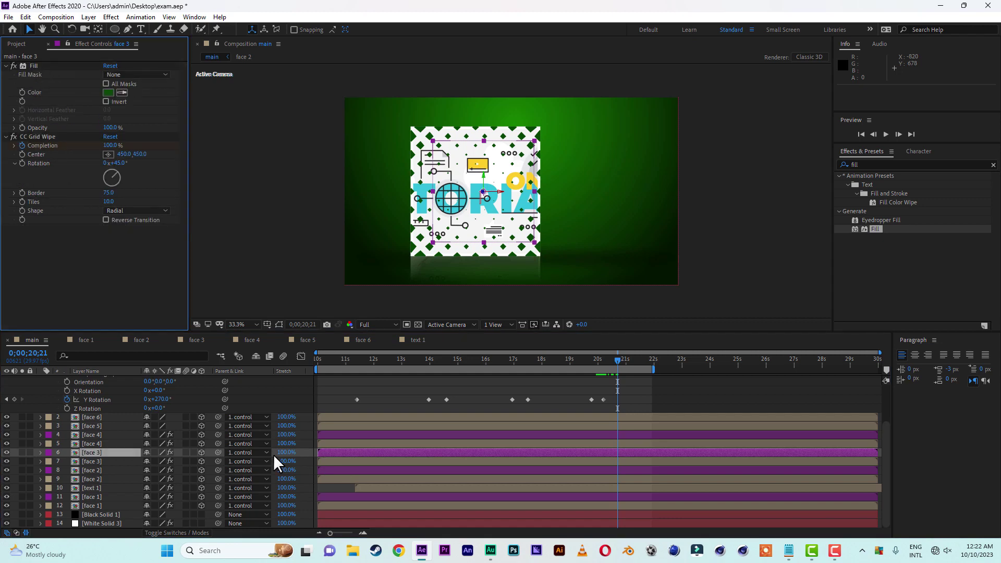
left_click(348, 468)
left_click(30, 63)
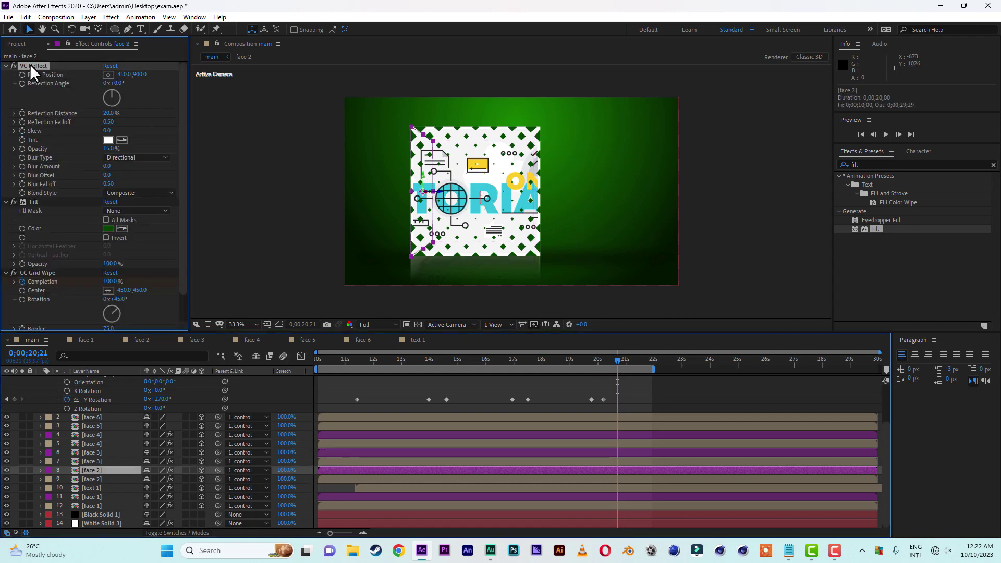
key("Delete")
left_click(409, 495)
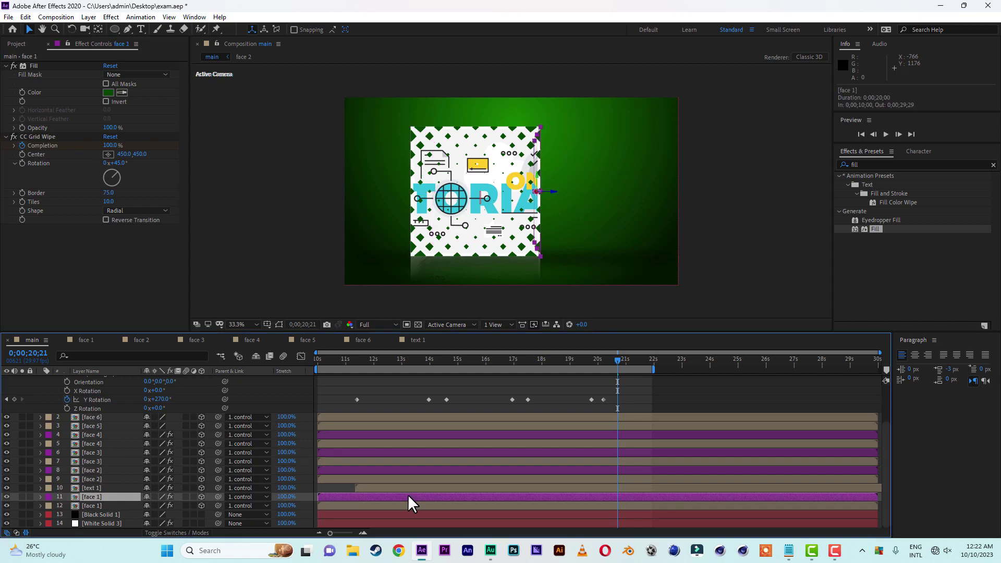
left_click(8, 17)
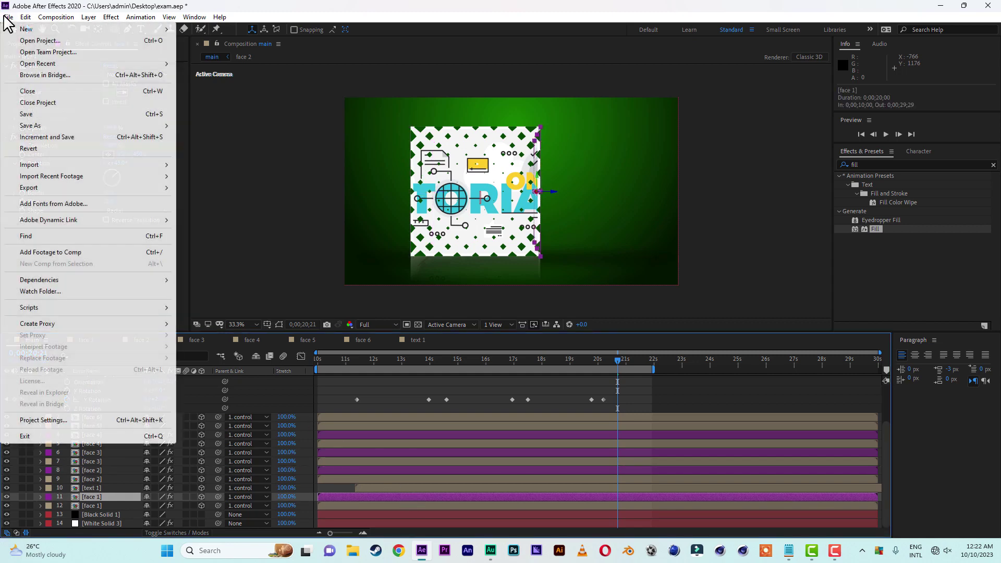
left_click(24, 114)
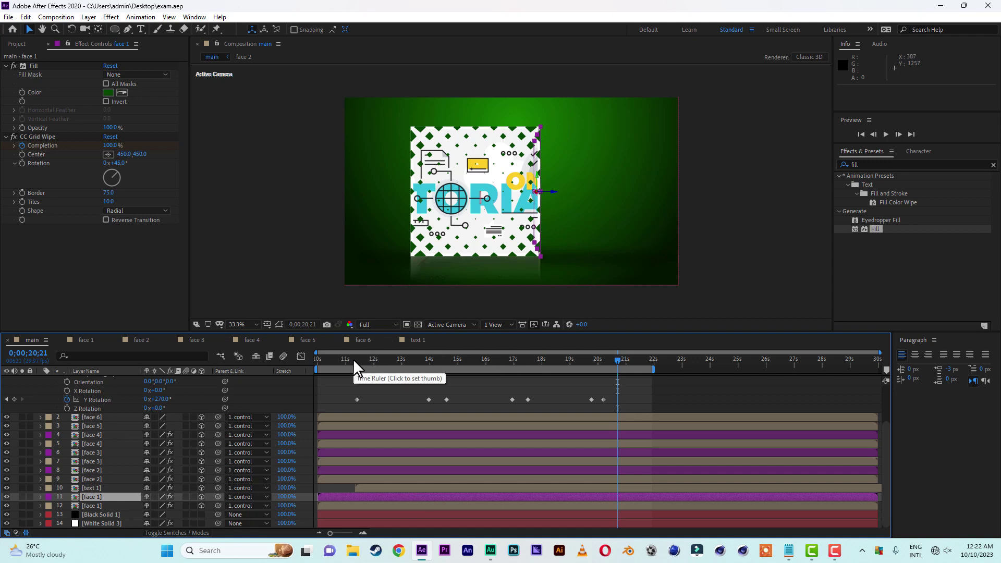
Check the VEGETABLES caption in the main composition around 0;00;13;12, and duplicate the text 1 composition in the project
left_click_drag(352, 359, 414, 362)
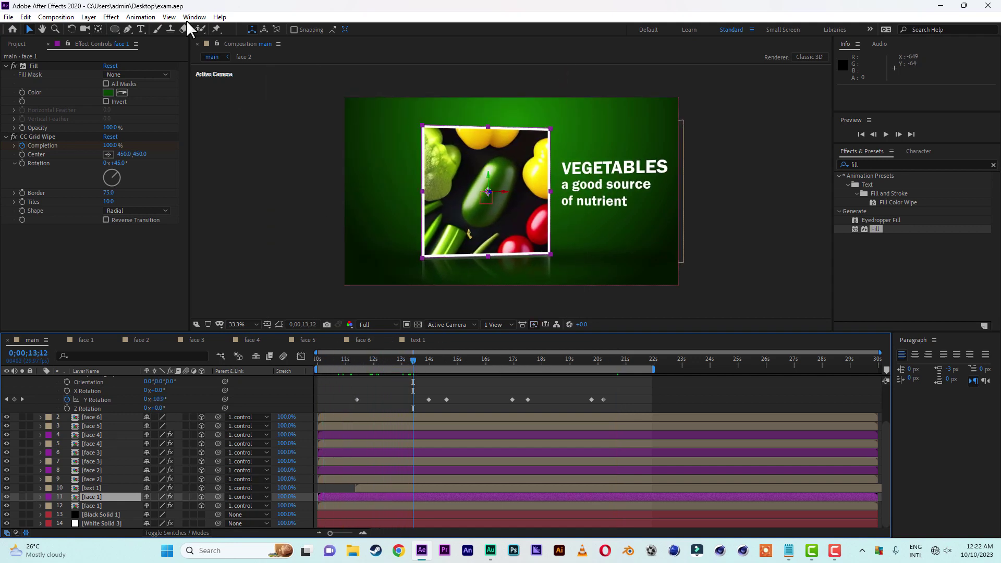
left_click(23, 44)
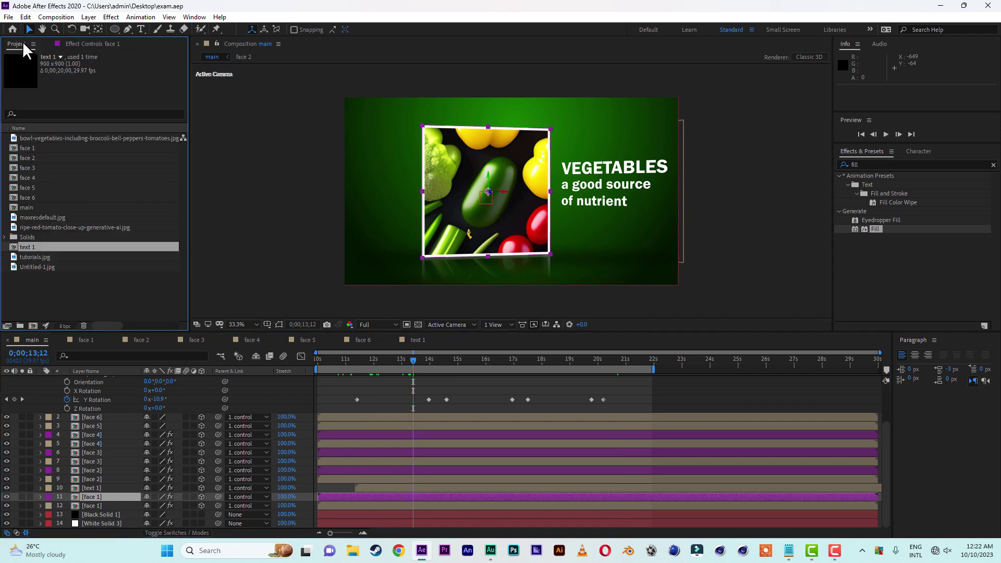
left_click(43, 264)
left_click(30, 246)
key("ctrl+d")
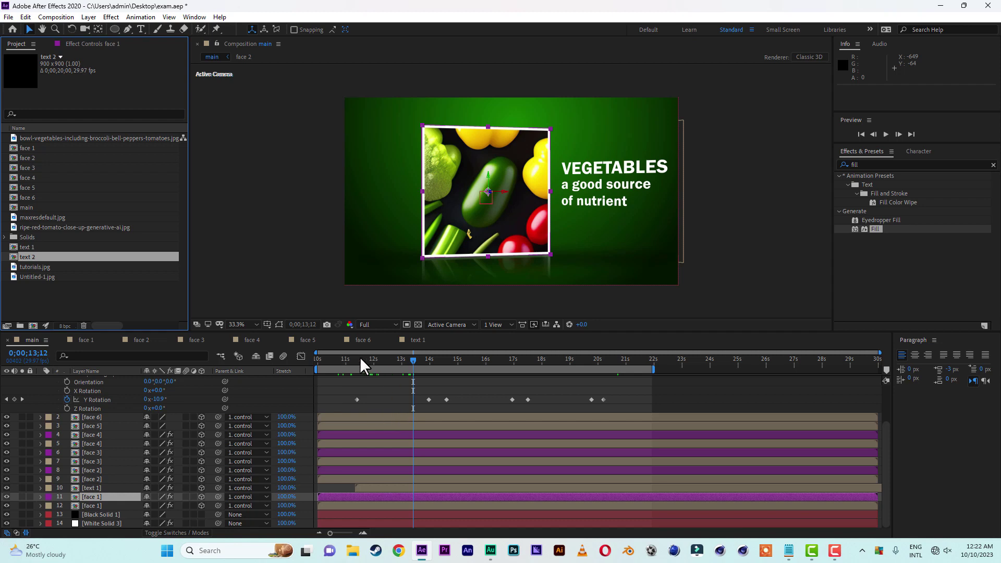
Replace the VEGETABLES headline in the text 2 composition with FOOTBALL
left_click_drag(349, 358, 467, 364)
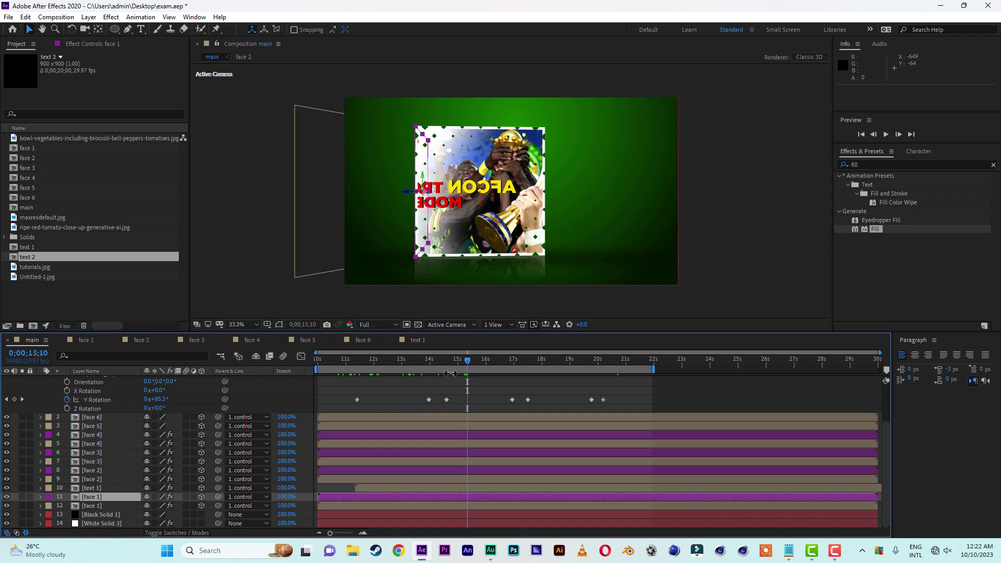
double_click(34, 257)
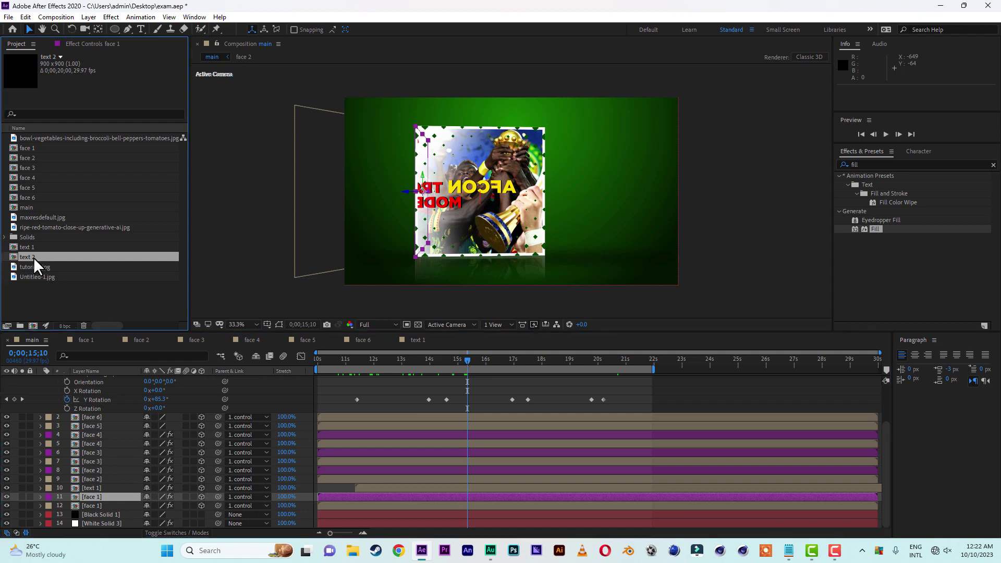
left_click(459, 381)
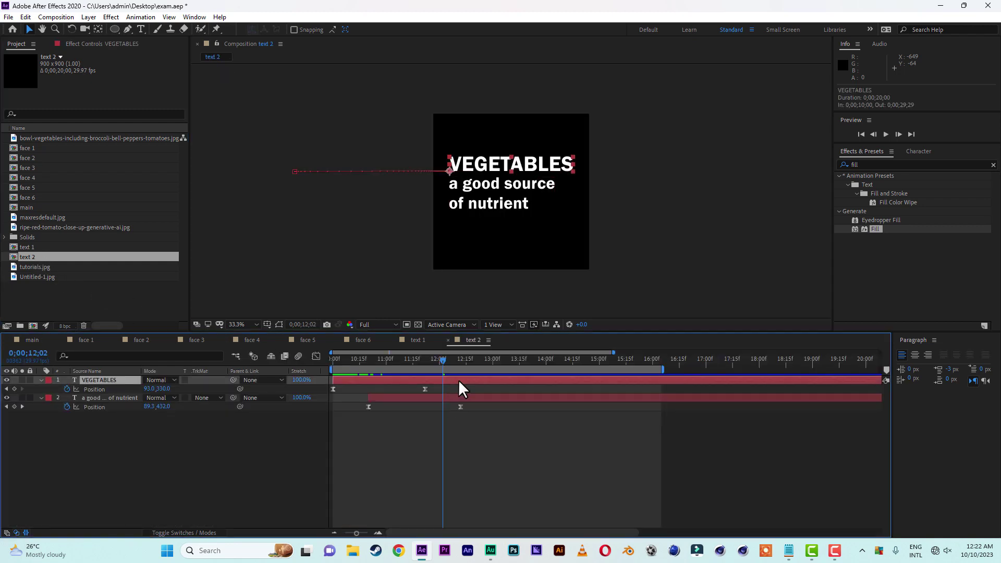
double_click(554, 165)
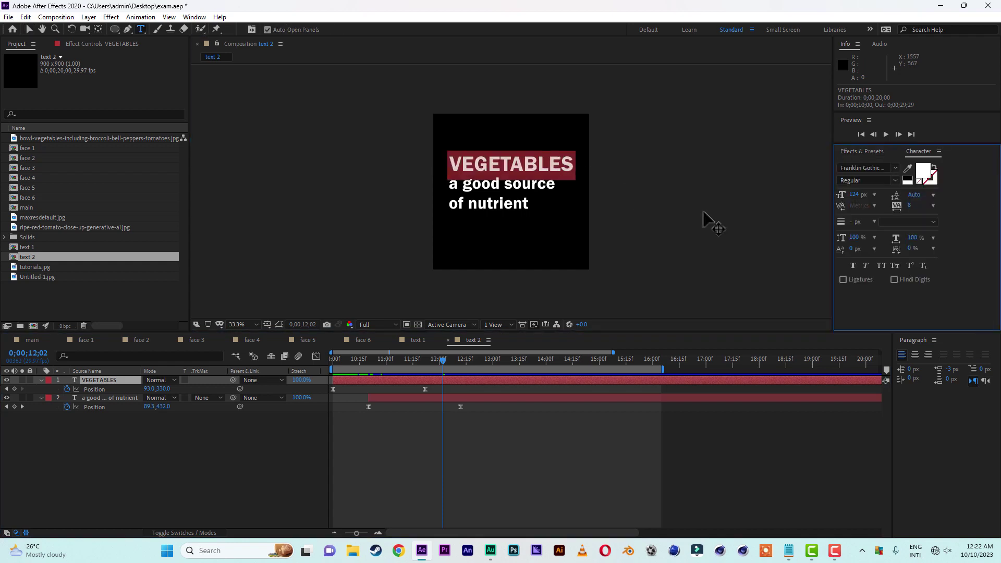
type("FOOTBA")
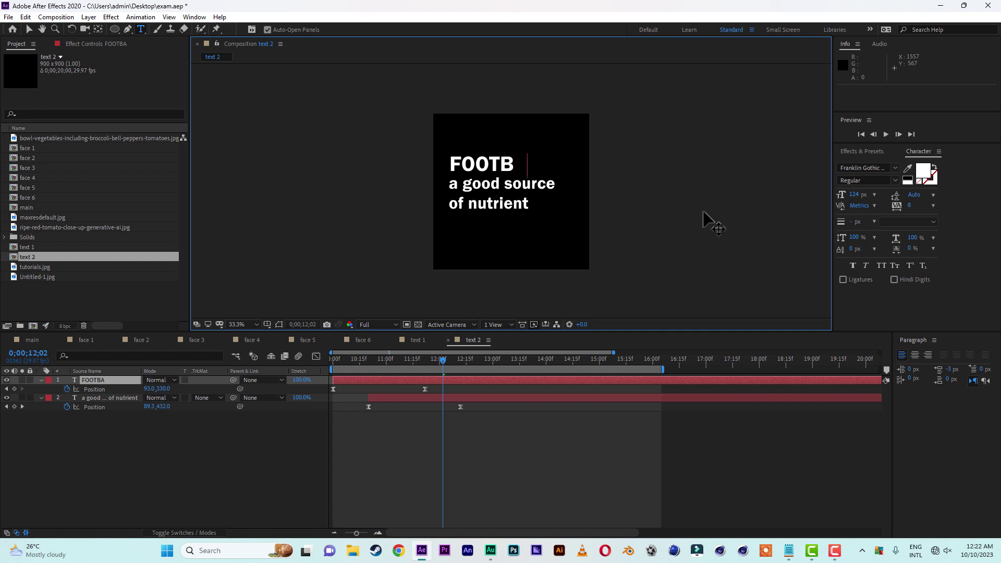
type("LL")
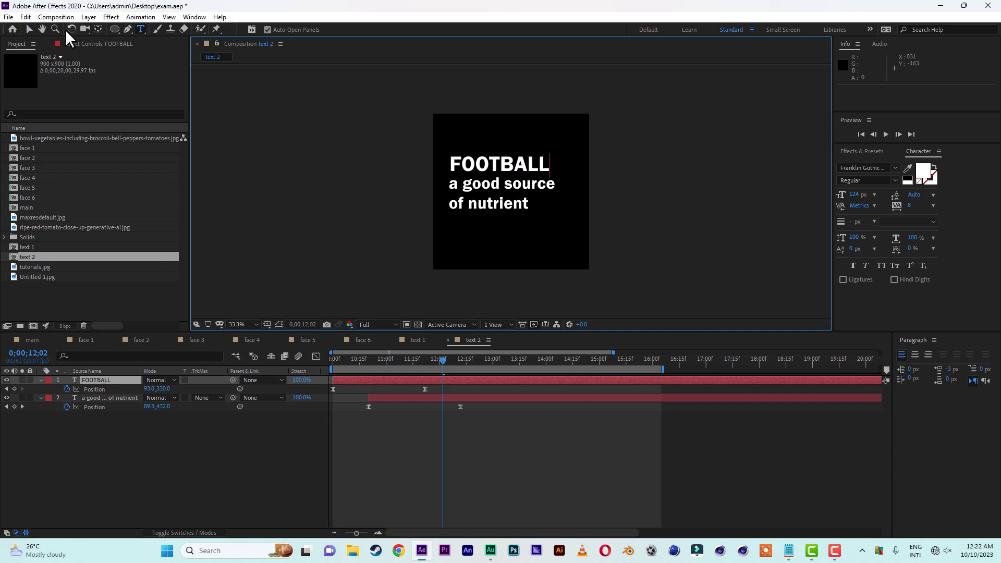
left_click(30, 30)
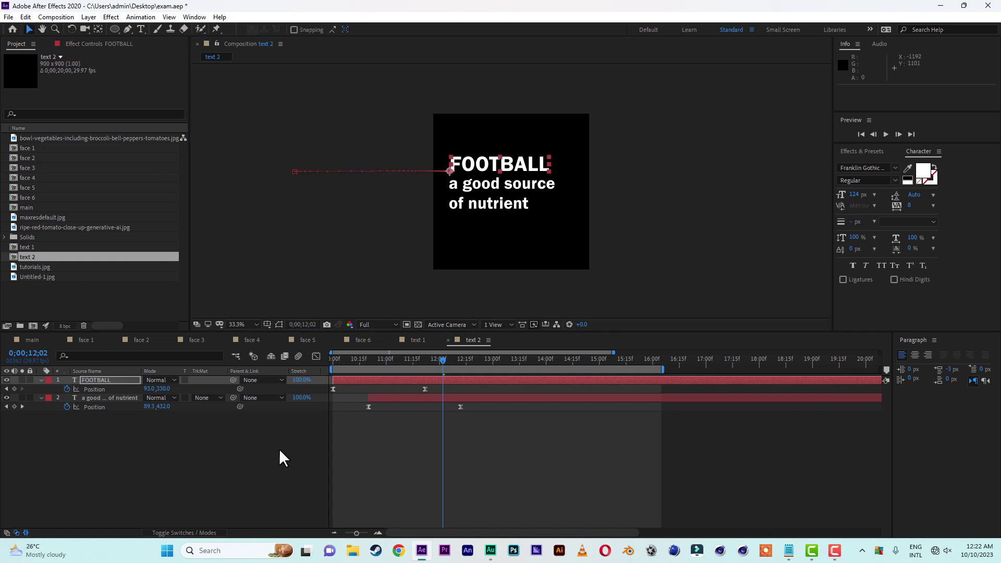
Duplicate the text 2 composition twice in the project
left_click(32, 268)
left_click(27, 257)
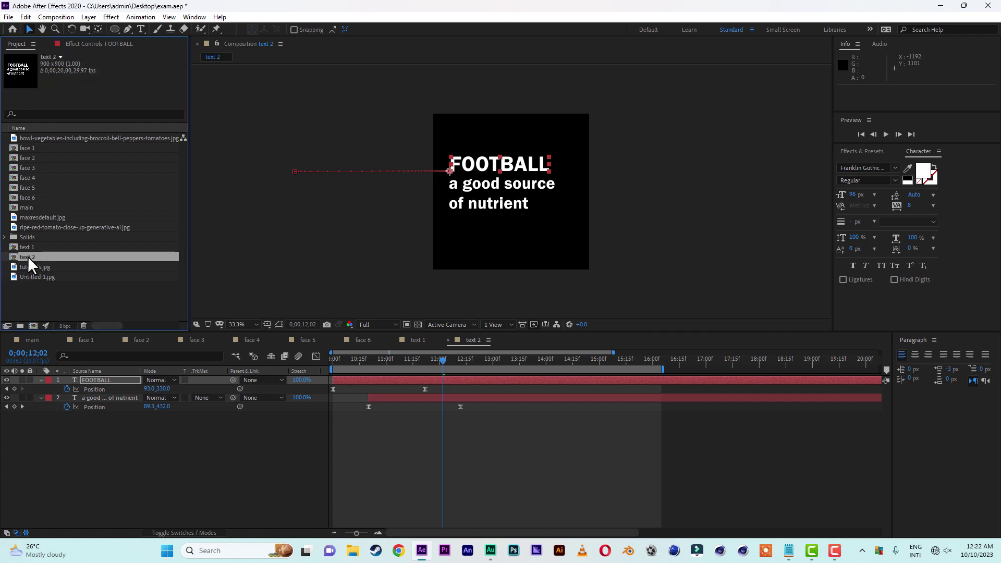
key("ctrl+d")
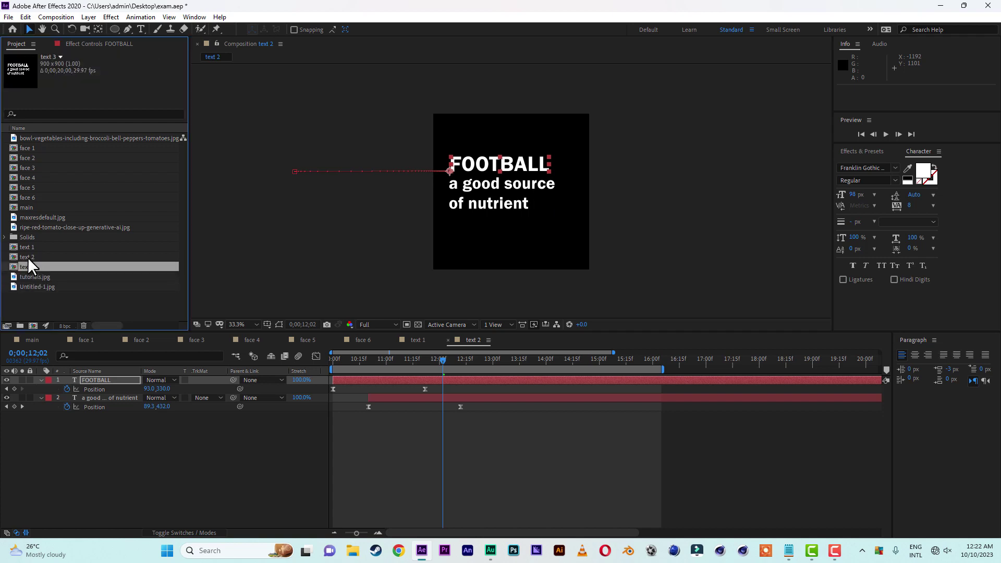
key("ctrl+d")
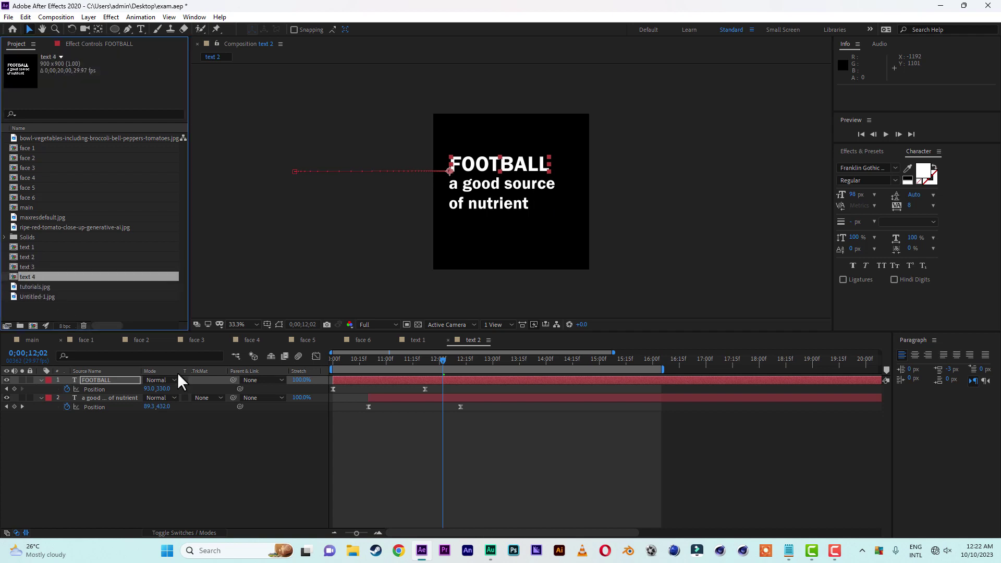
Check the cube face at 0;00;18;07 in the main composition and replace the FOOTBALL headline in text 3 with TOMATO
left_click(32, 341)
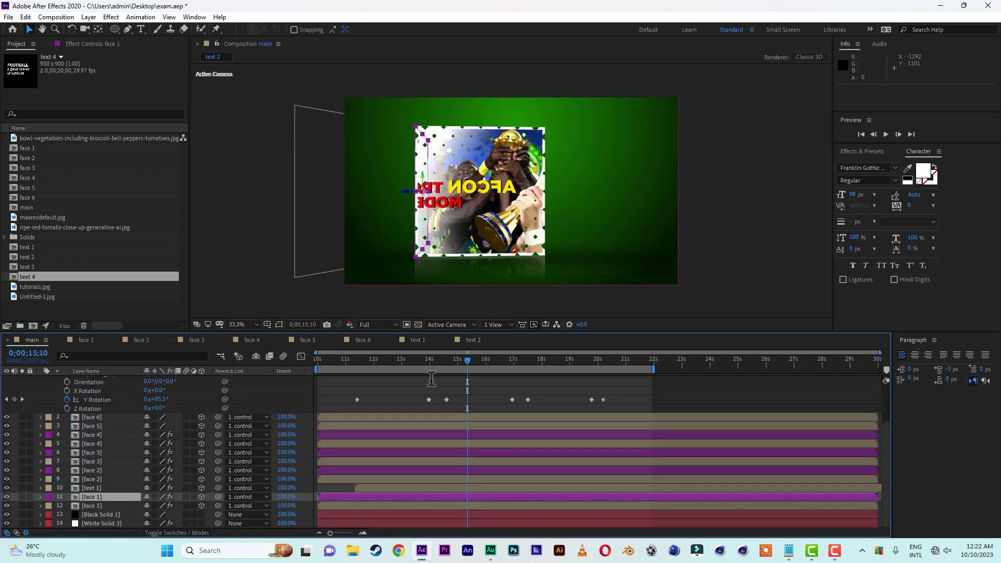
left_click_drag(508, 358, 548, 360)
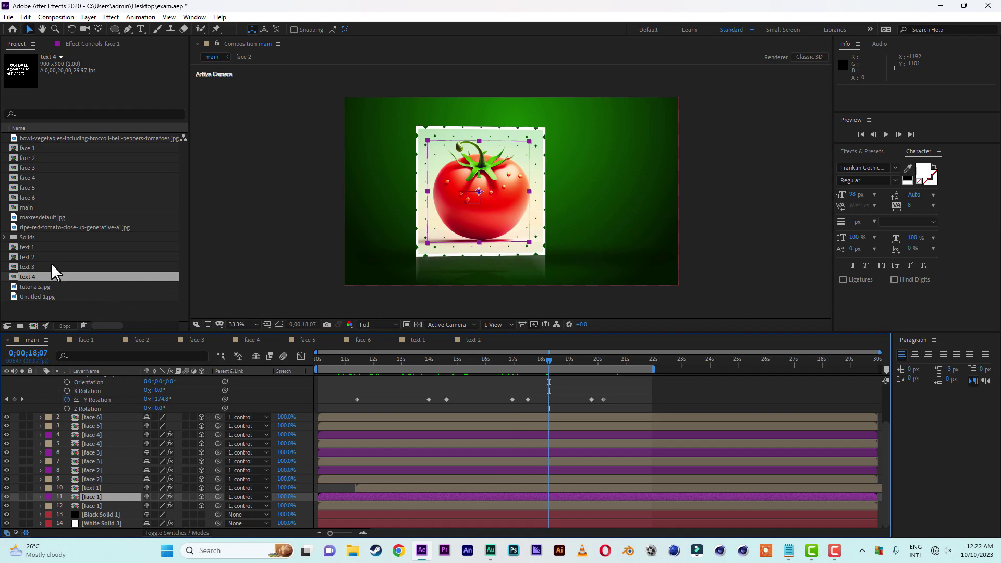
double_click(30, 267)
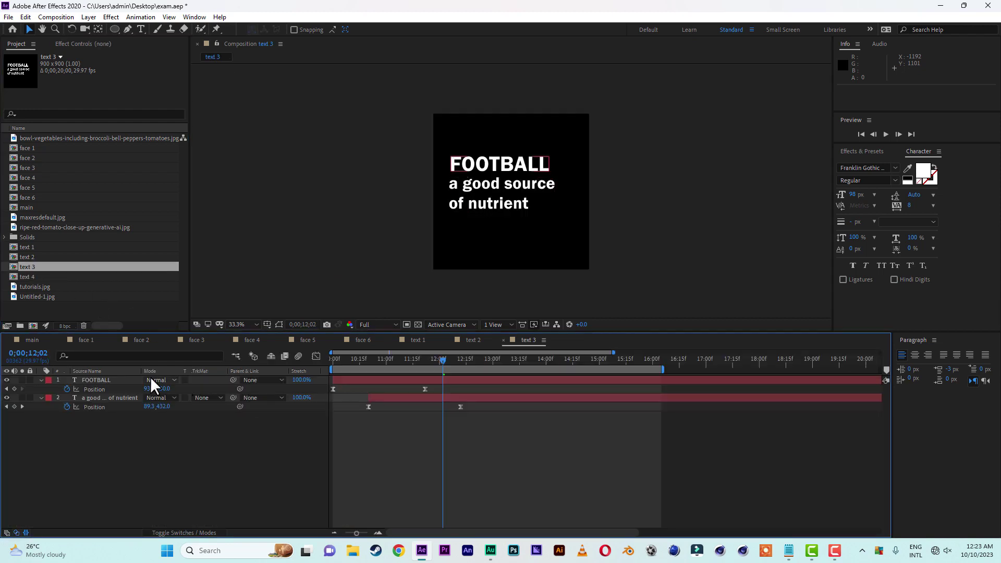
left_click(96, 380)
double_click(499, 164)
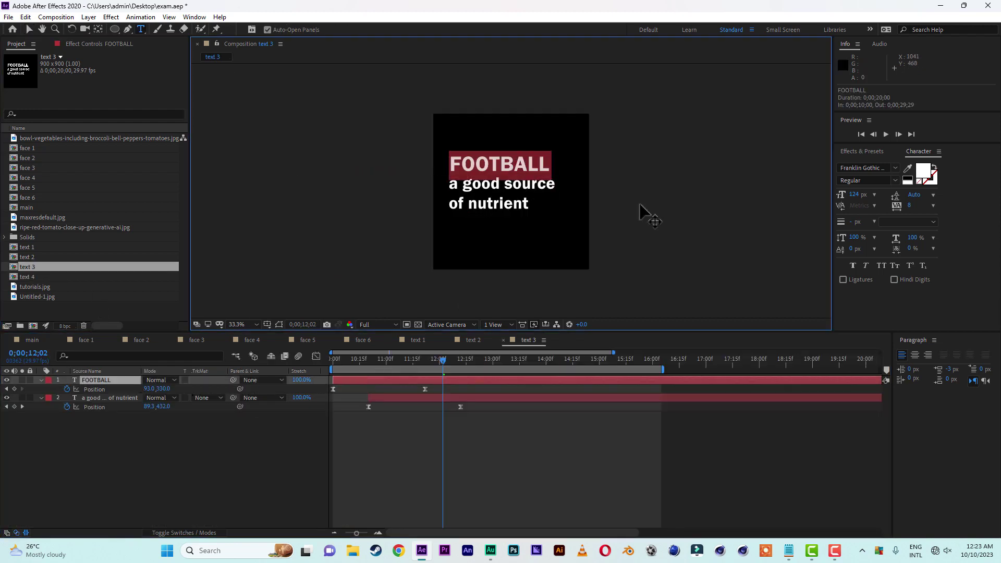
type("tom")
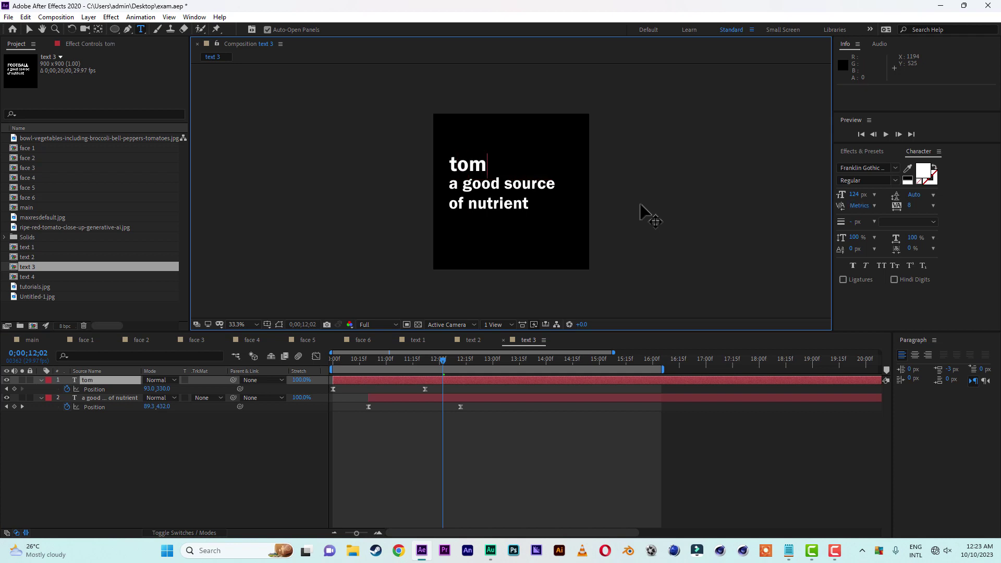
key("BackSpace")
key("BackSpace")
key("BackSpace")
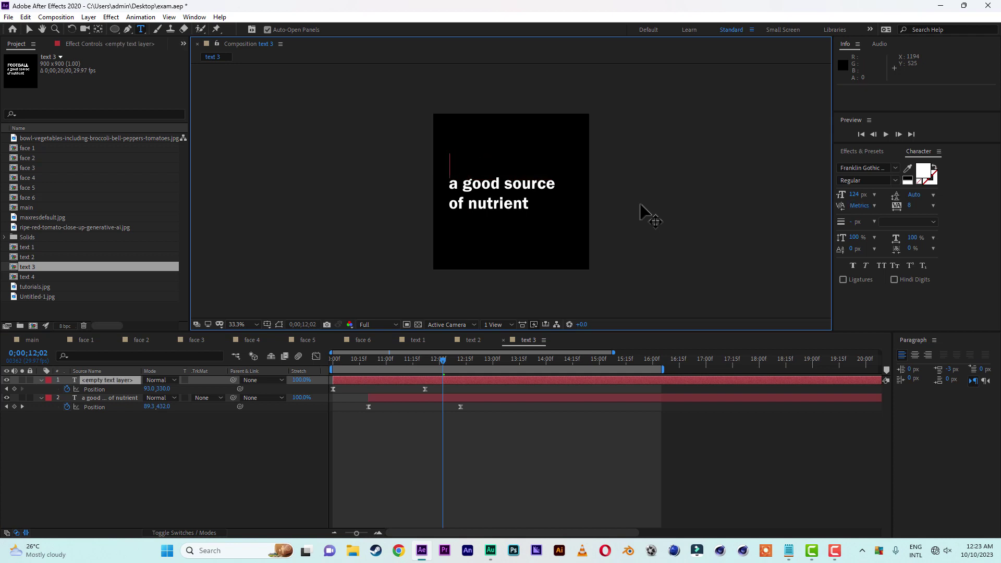
type("TOMATO")
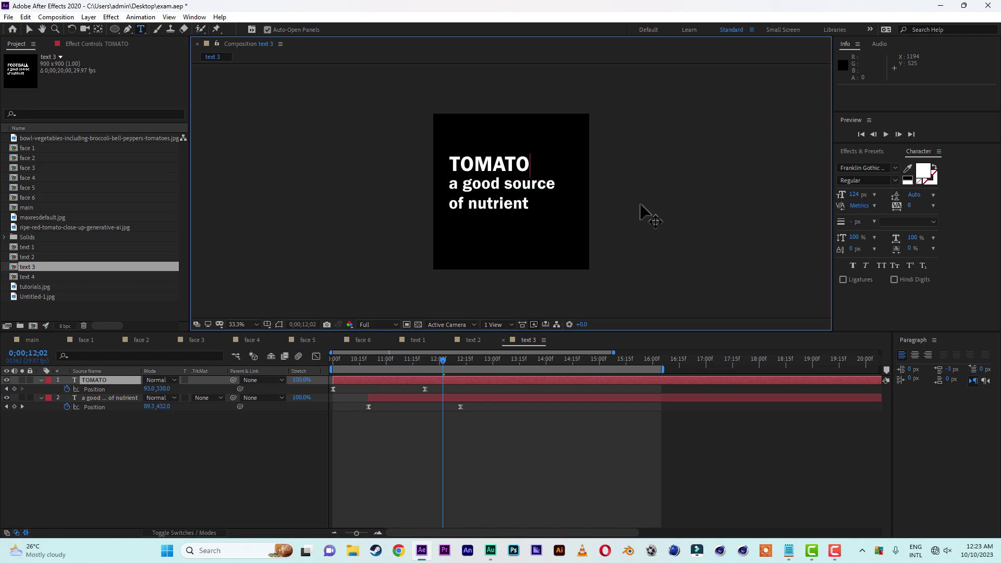
left_click(29, 29)
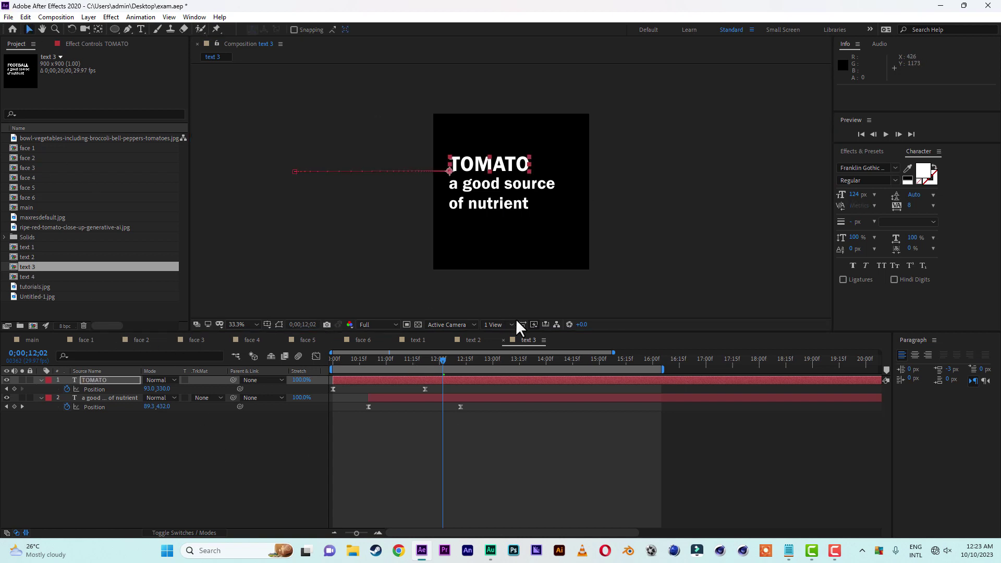
Open the text 4 composition and hide both of its existing text layers
left_click(32, 340)
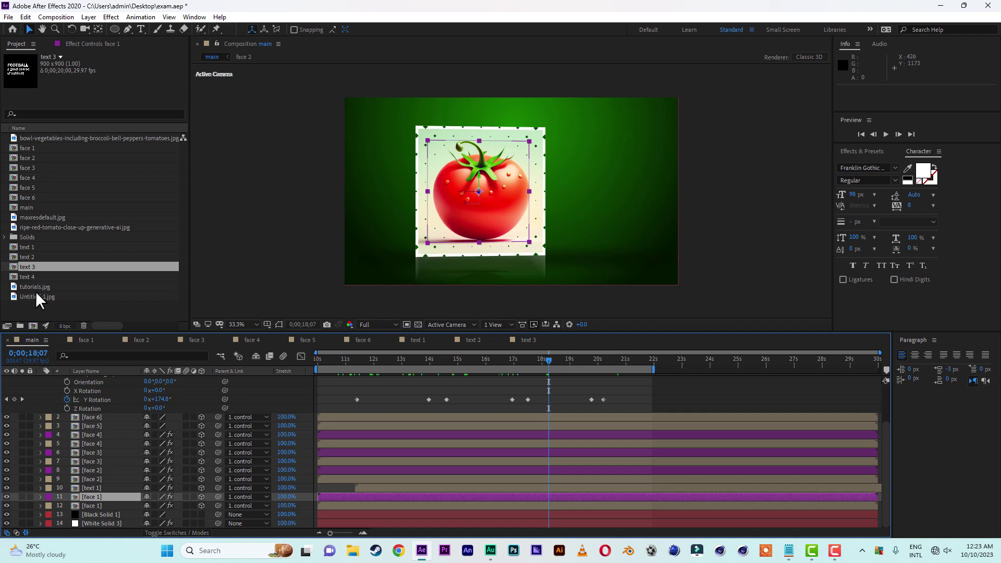
double_click(30, 276)
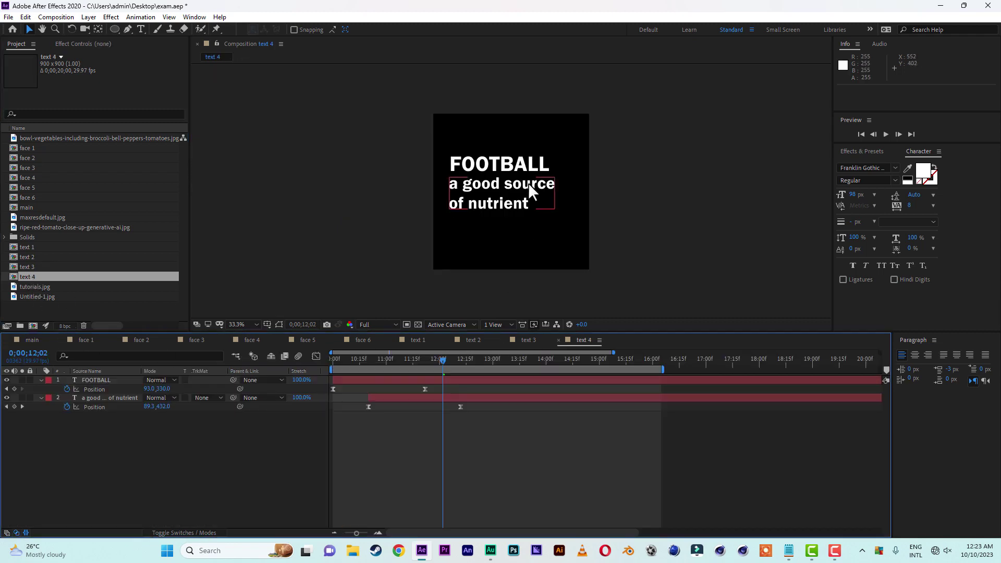
left_click(89, 380)
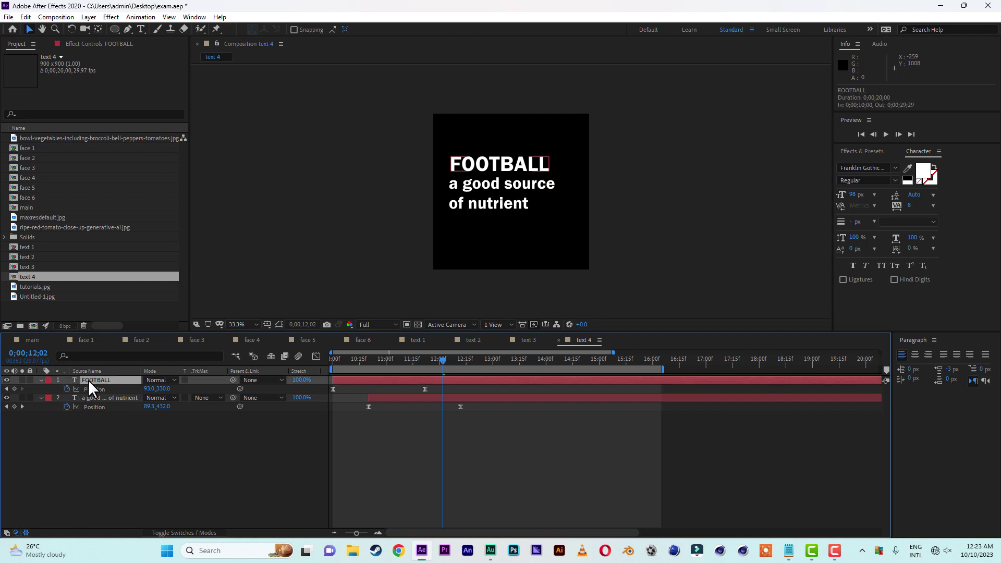
left_click_drag(7, 381, 6, 398)
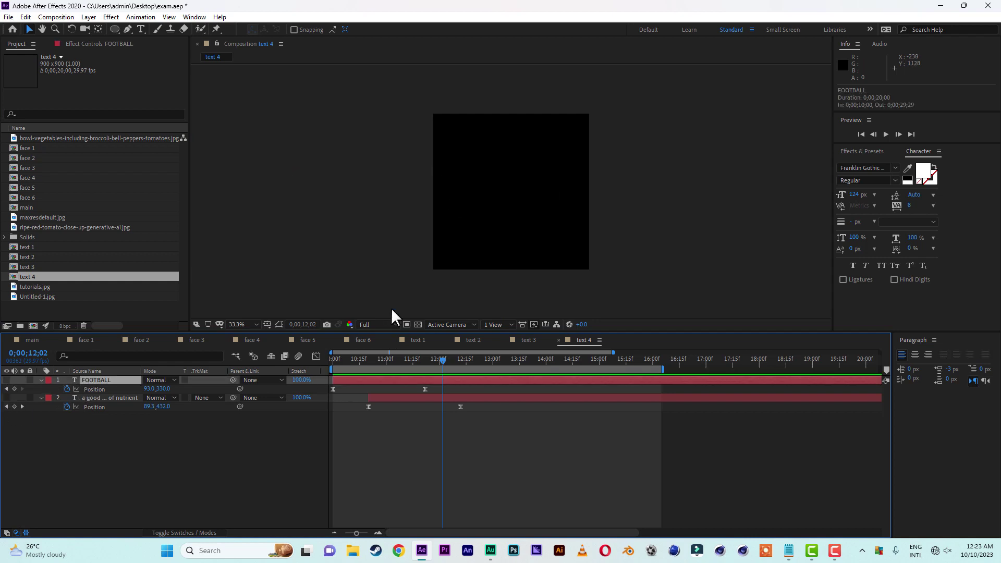
Add a new text layer reading CUBE near the middle of the text 4 composition
left_click(141, 30)
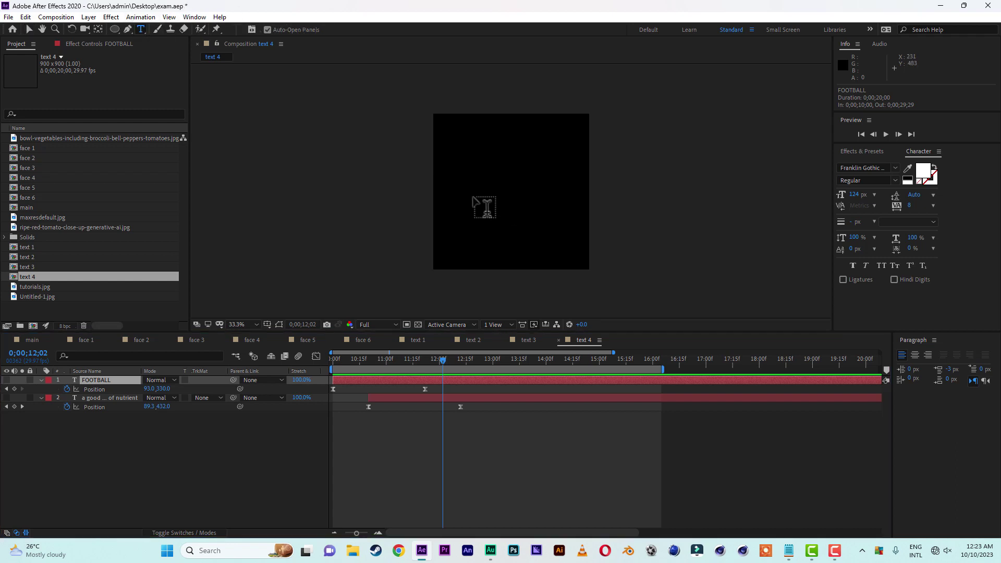
left_click(474, 201)
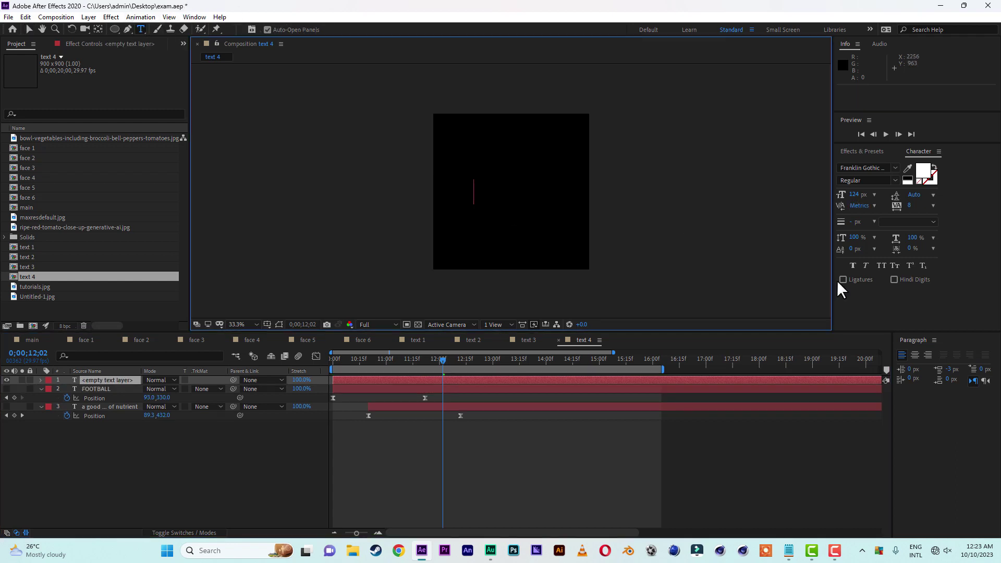
type("CUBE")
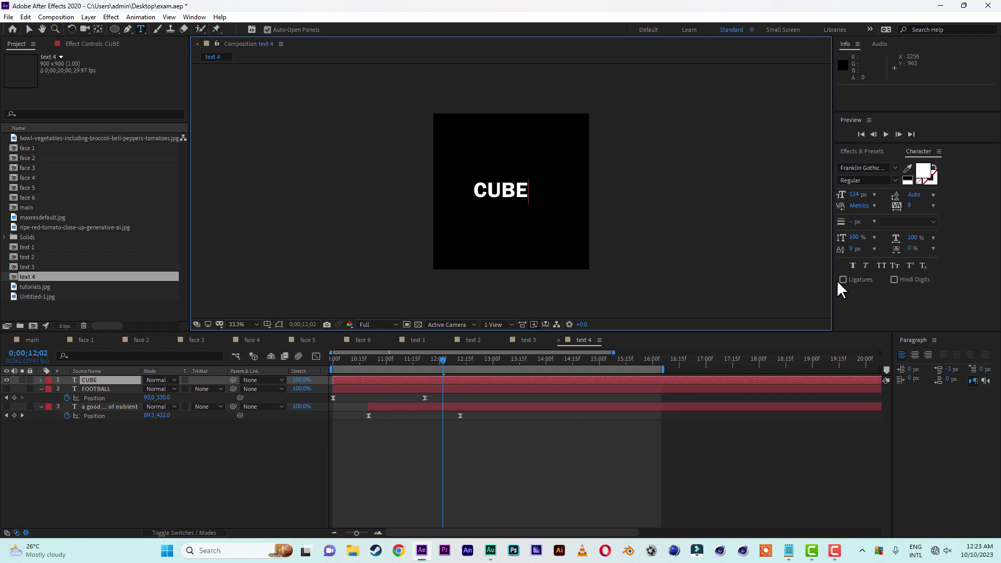
left_click(28, 30)
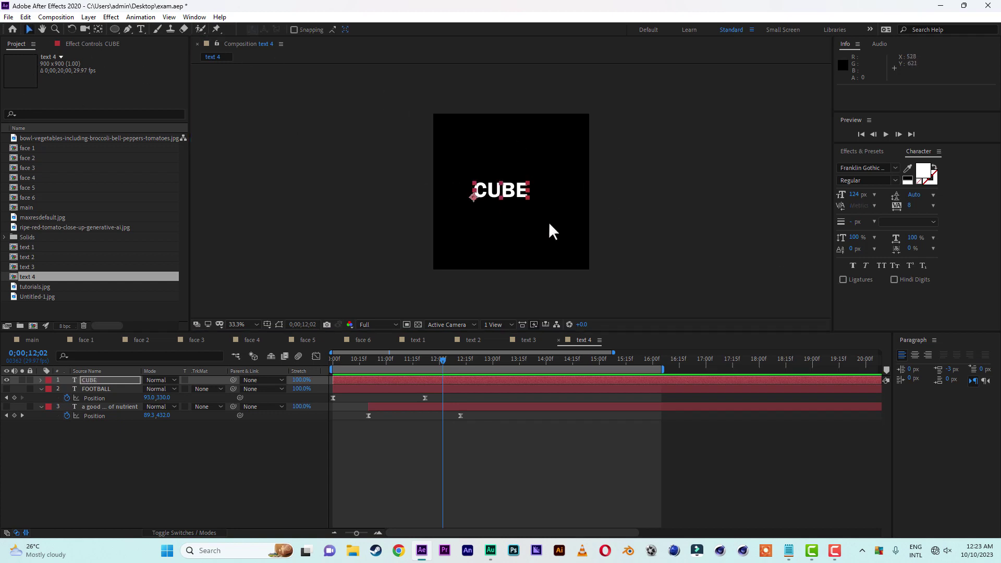
Enlarge the CUBE text to 306 px and centre it in the frame at about position 69, 516
left_click_drag(853, 196, 919, 207)
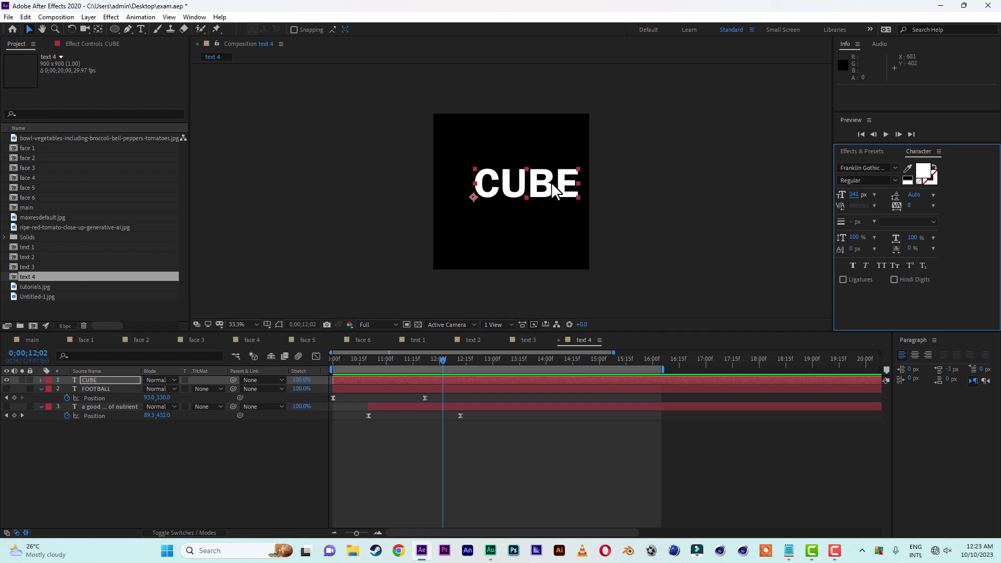
left_click_drag(551, 182, 534, 185)
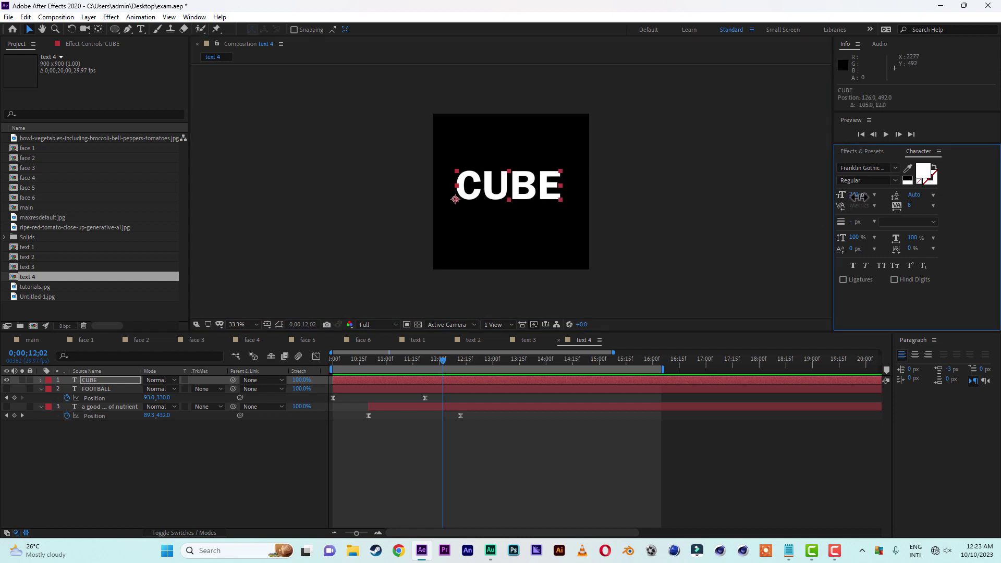
left_click_drag(860, 196, 902, 200)
left_click_drag(544, 187, 534, 191)
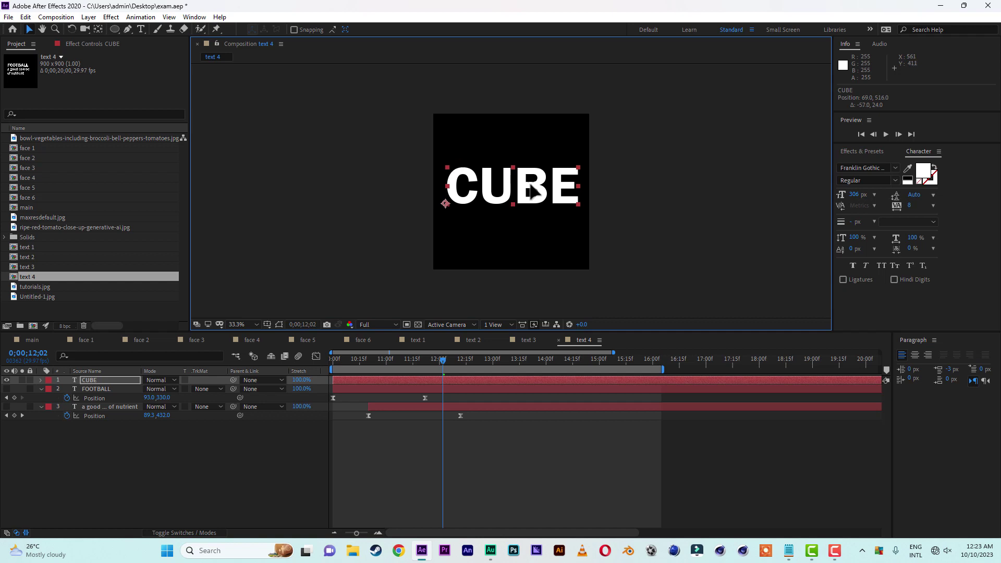
Identify the football face's layer in the main composition at 0;00;14;27 by toggling the lower face 3 layer's visibility off and on
left_click(30, 340)
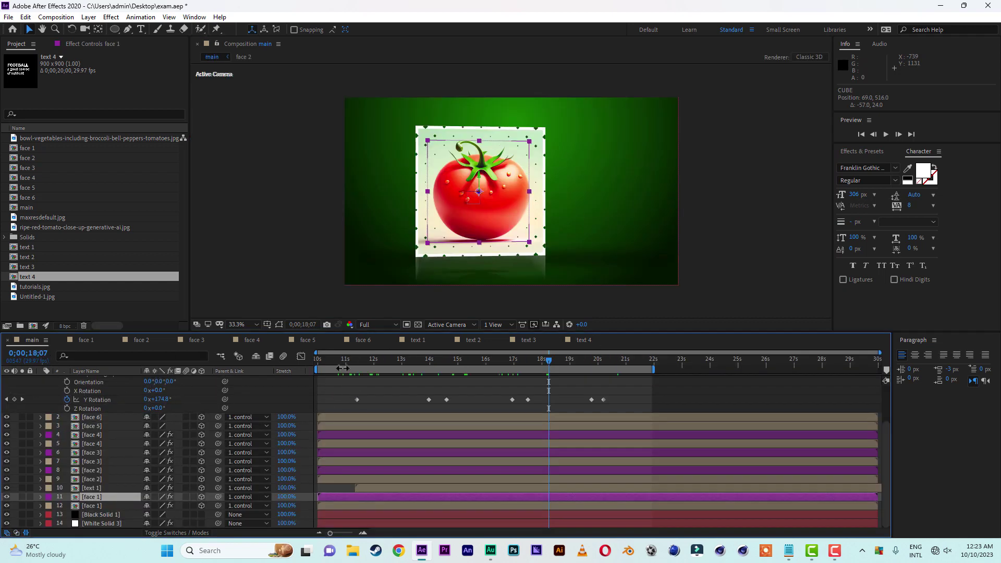
left_click(356, 360)
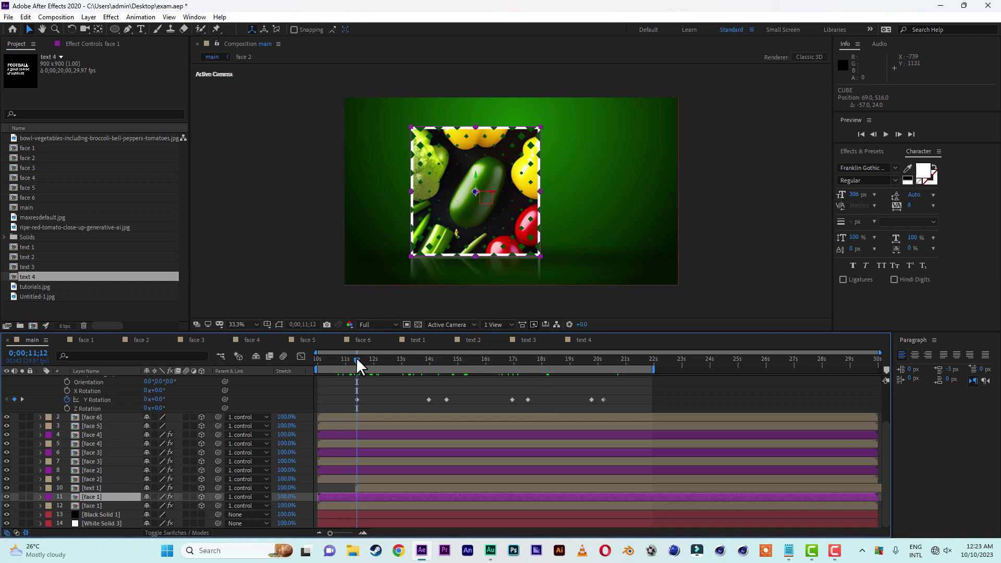
left_click_drag(358, 359, 455, 360)
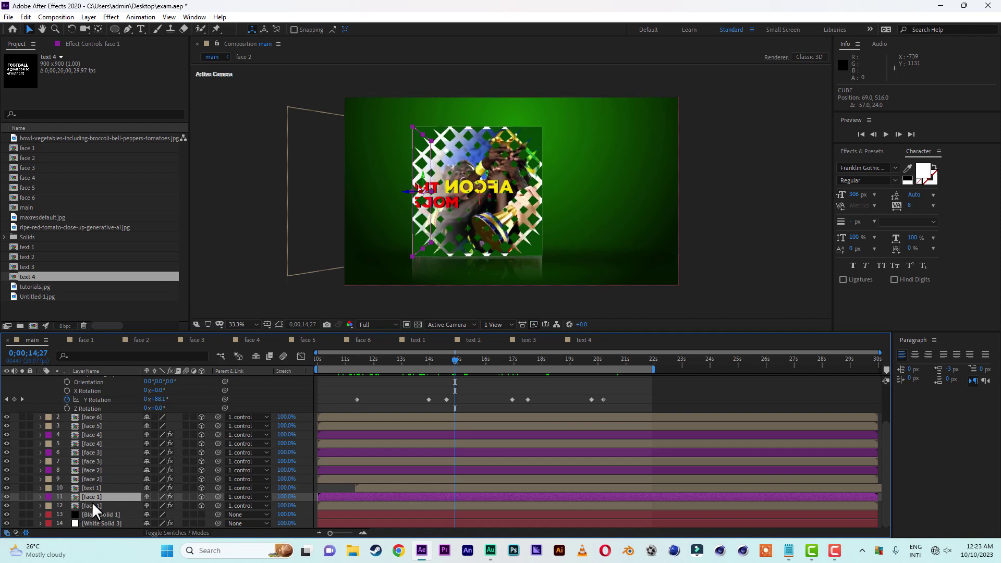
left_click(98, 461)
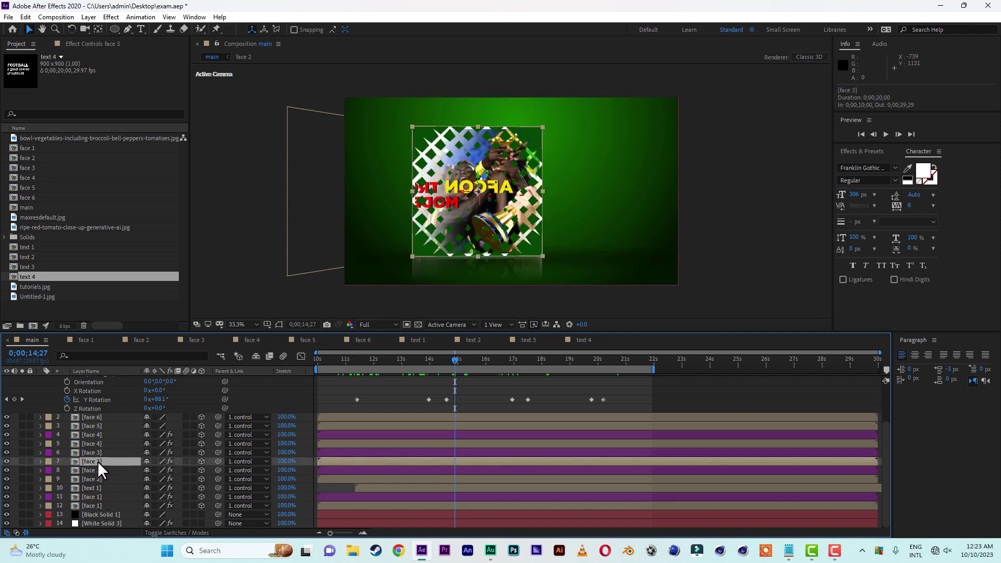
left_click(6, 459)
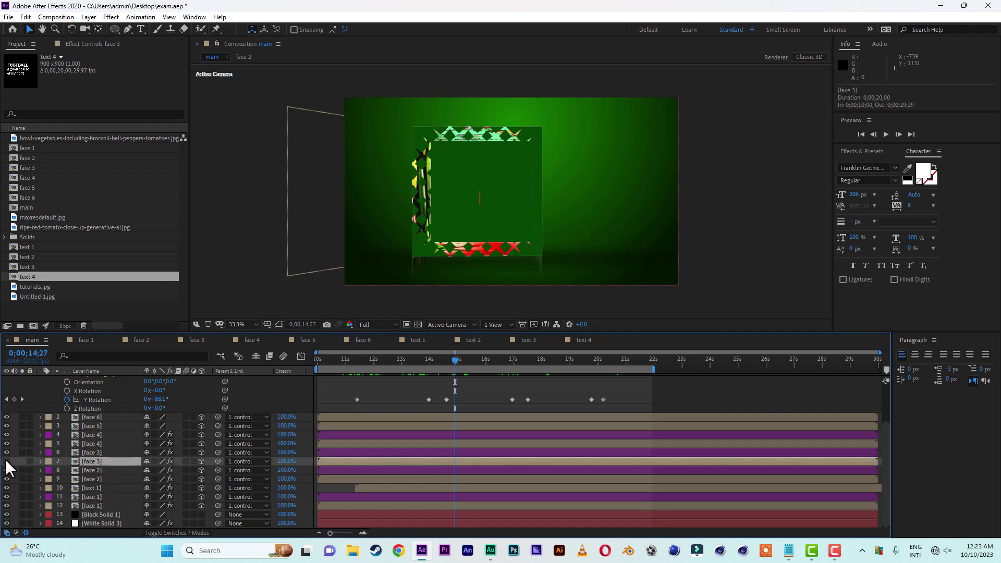
left_click(5, 459)
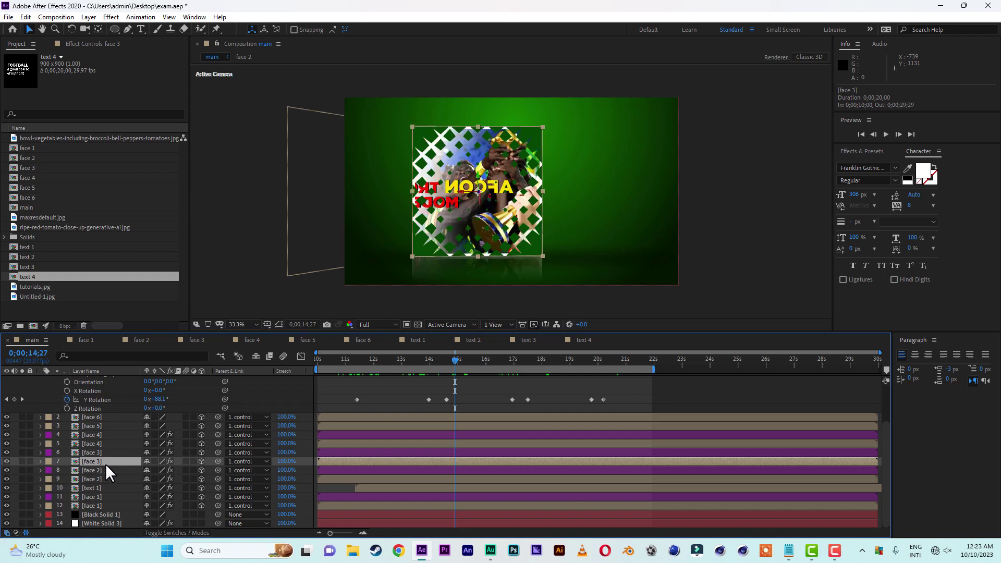
Duplicate the lower face 3 layer and replace the copy's source with the text 2 composition
key("ctrl+d")
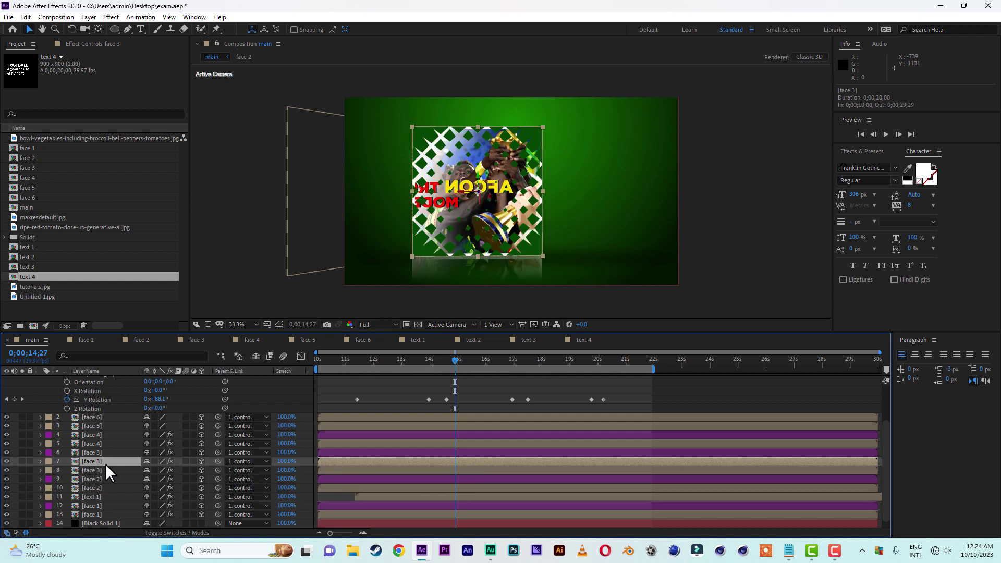
left_click(26, 257)
left_click_drag(29, 255, 90, 460)
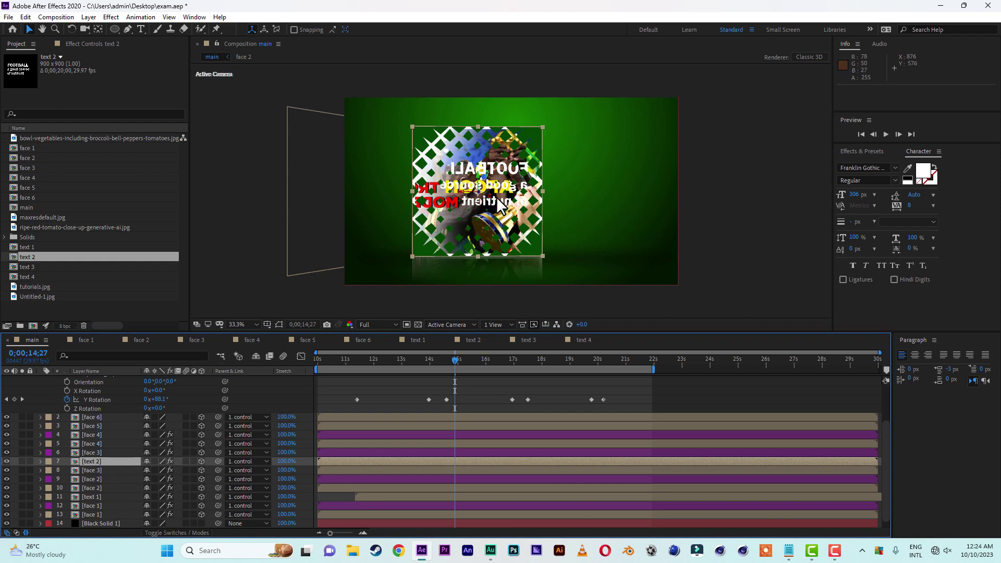
Move the text 2 layer's anchor point to the right edge of the football face
left_click(99, 29)
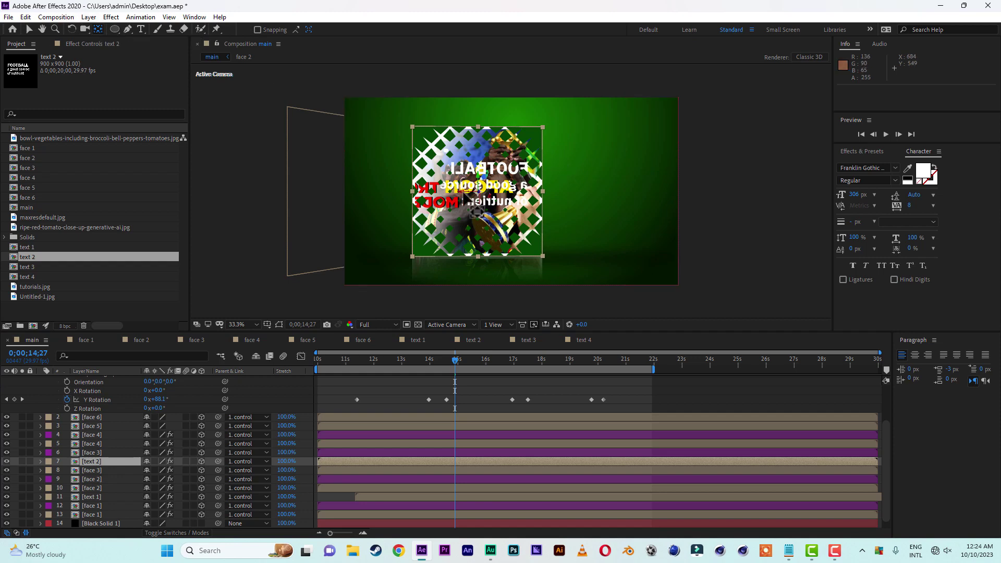
left_click_drag(469, 193, 542, 192)
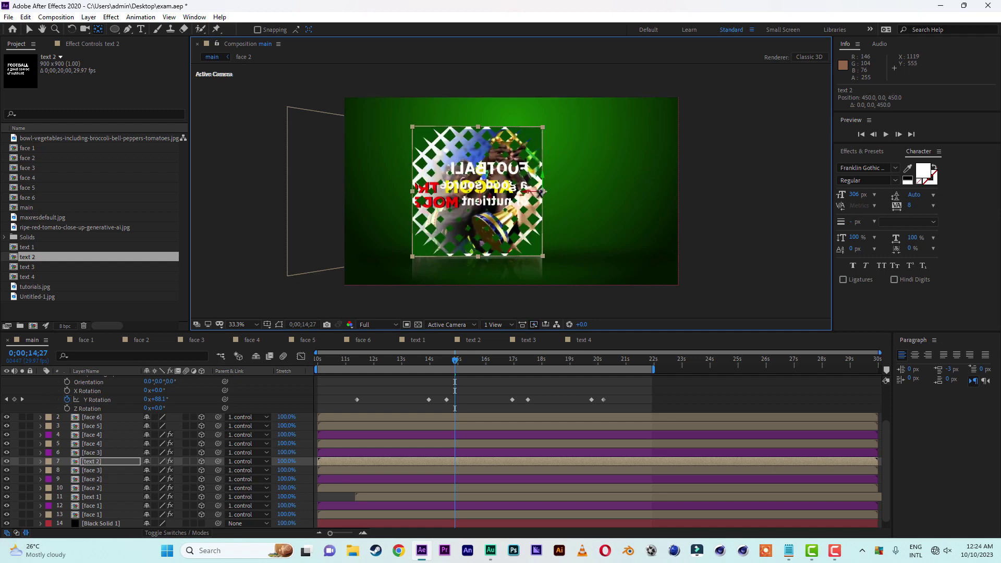
left_click(29, 27)
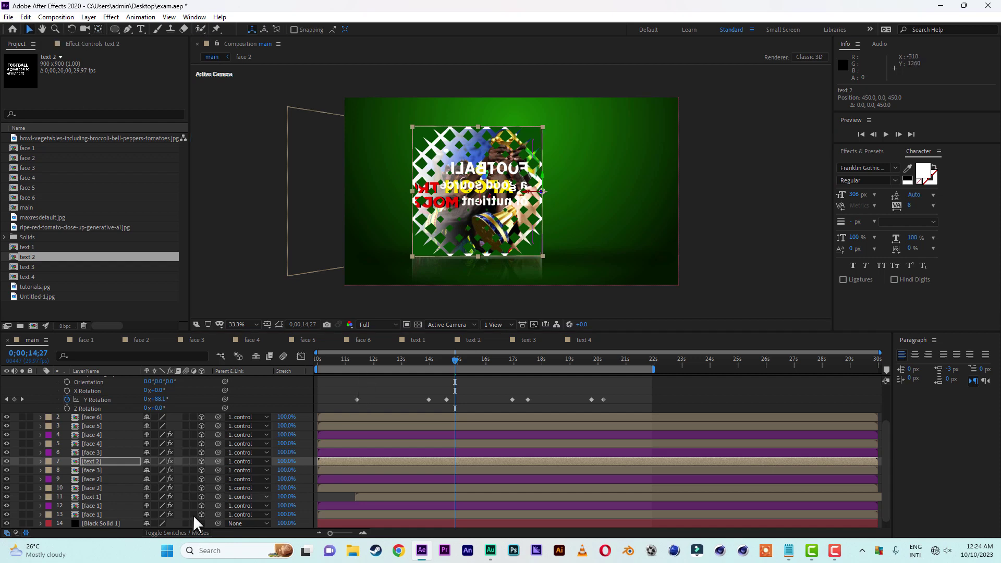
Set the text 2 layer's Y Rotation to -45° so the football caption swings out beside the cube
key("r")
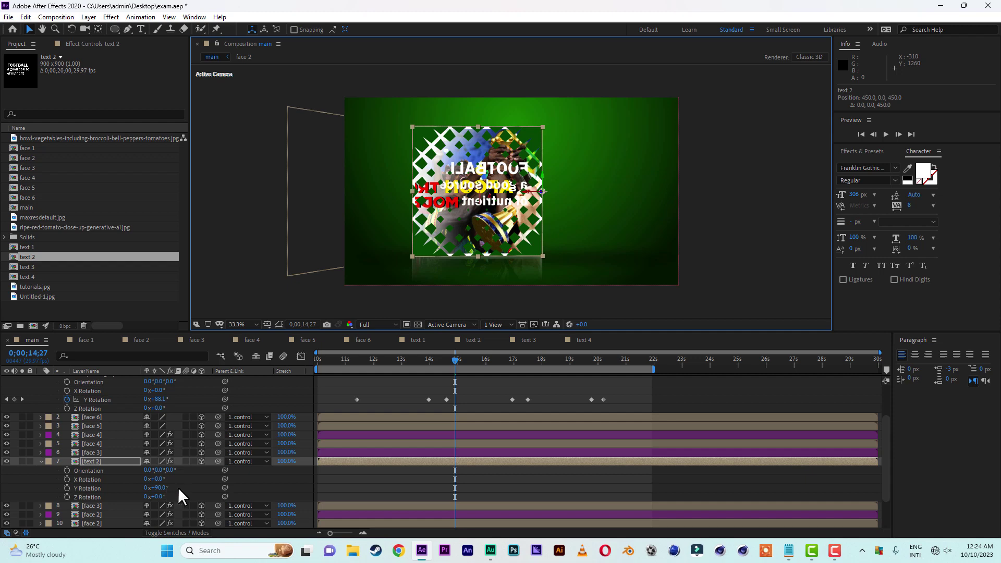
left_click_drag(163, 487, 268, 487)
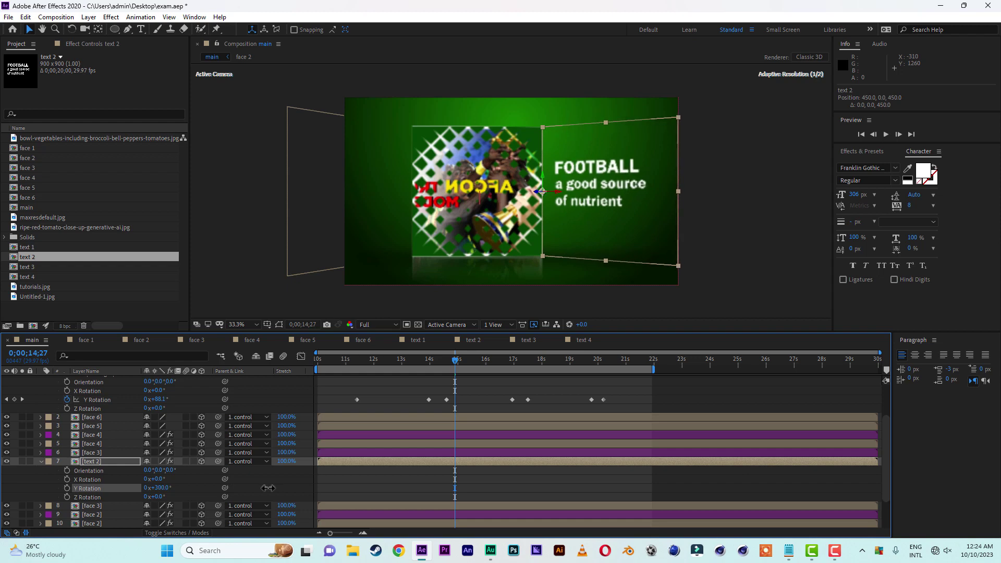
left_click(160, 487)
type("0")
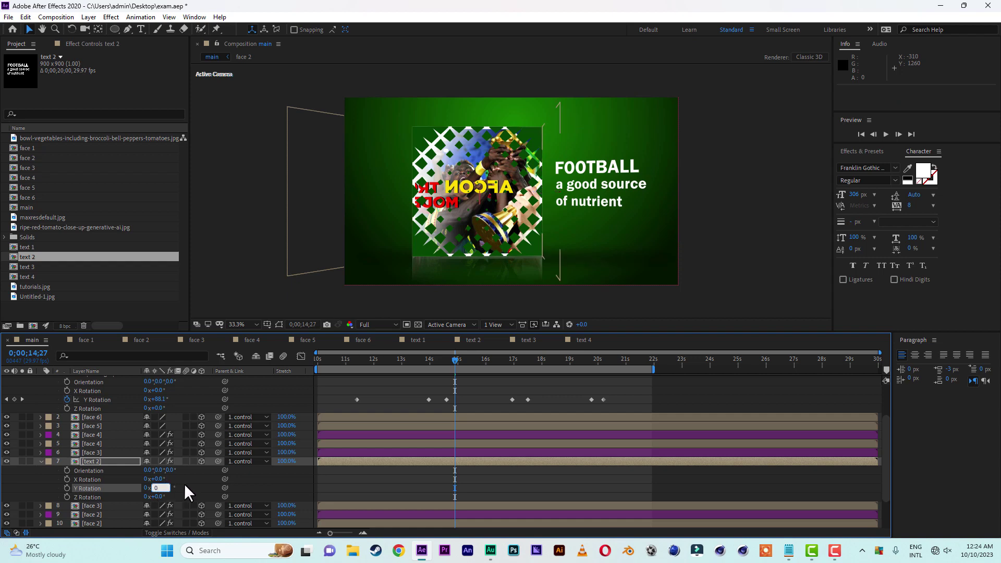
key("Return")
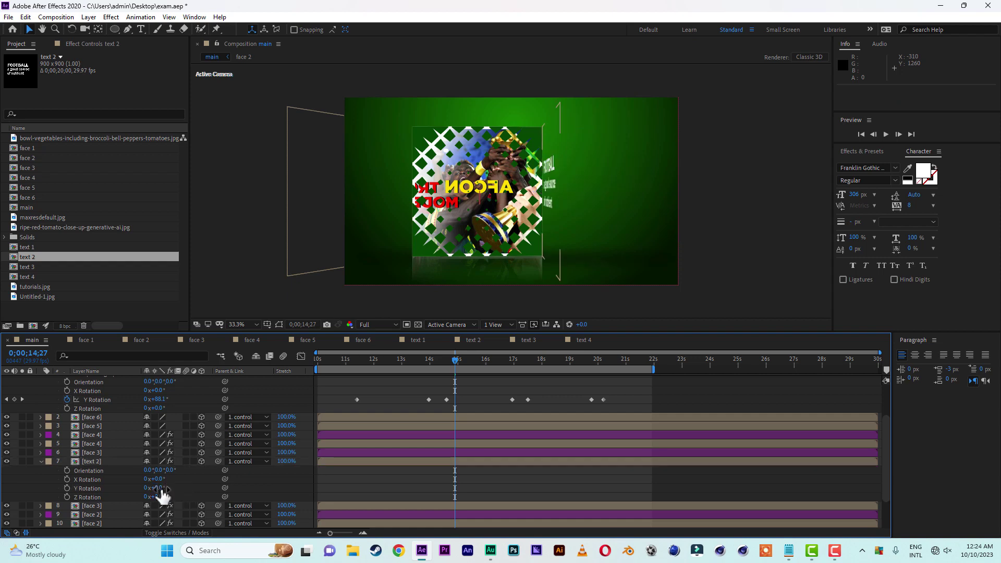
left_click_drag(160, 487, 149, 489)
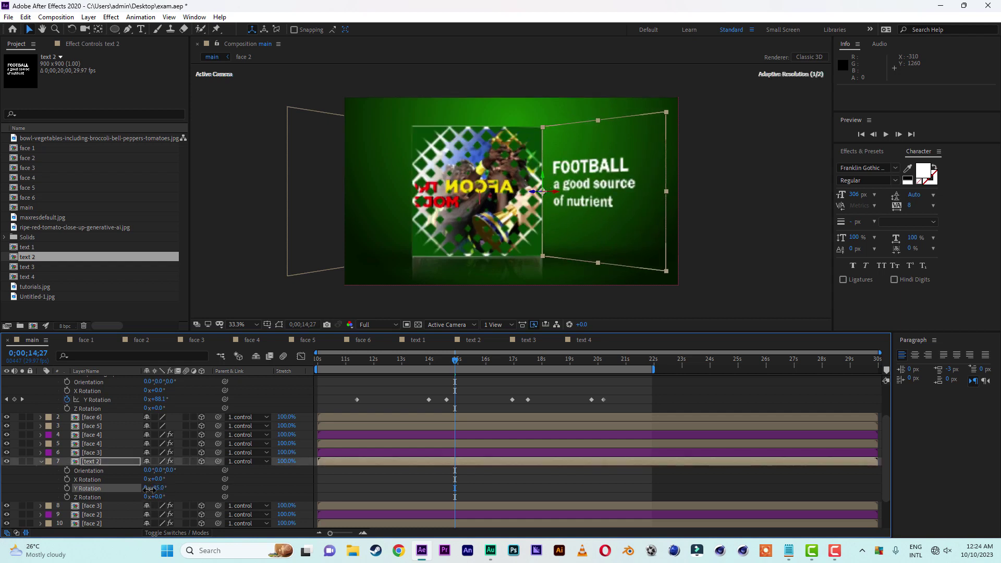
left_click(189, 486)
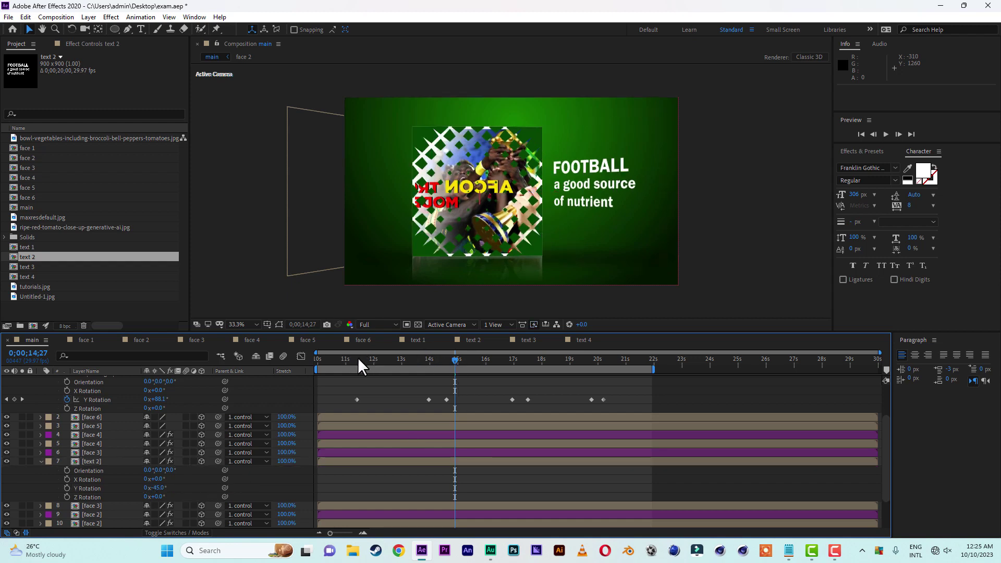
Preview the animation from 10 s and delay the text 2 layer to start at about 0;00;14;23
left_click_drag(359, 360, 276, 359)
key("space")
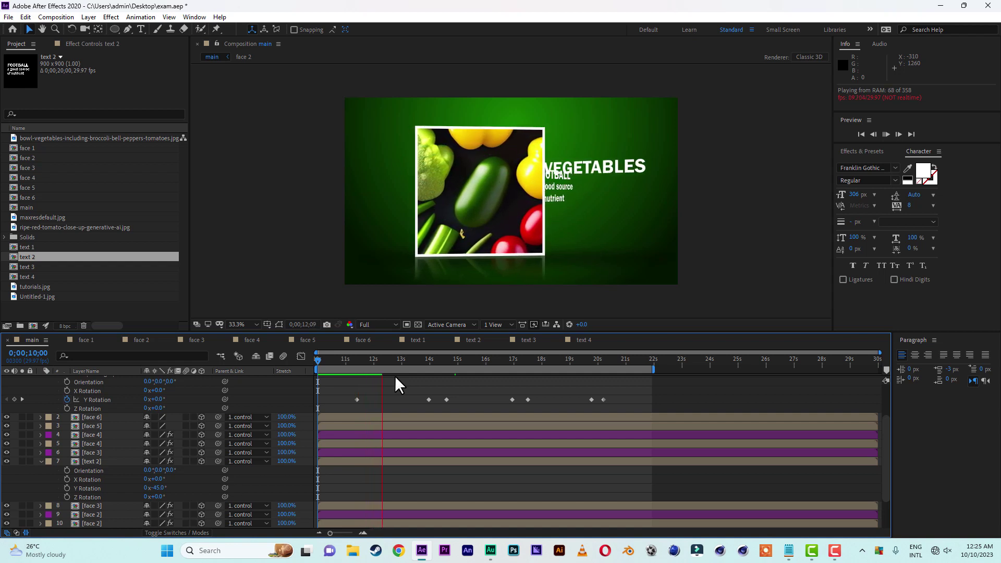
key("space")
left_click(103, 460)
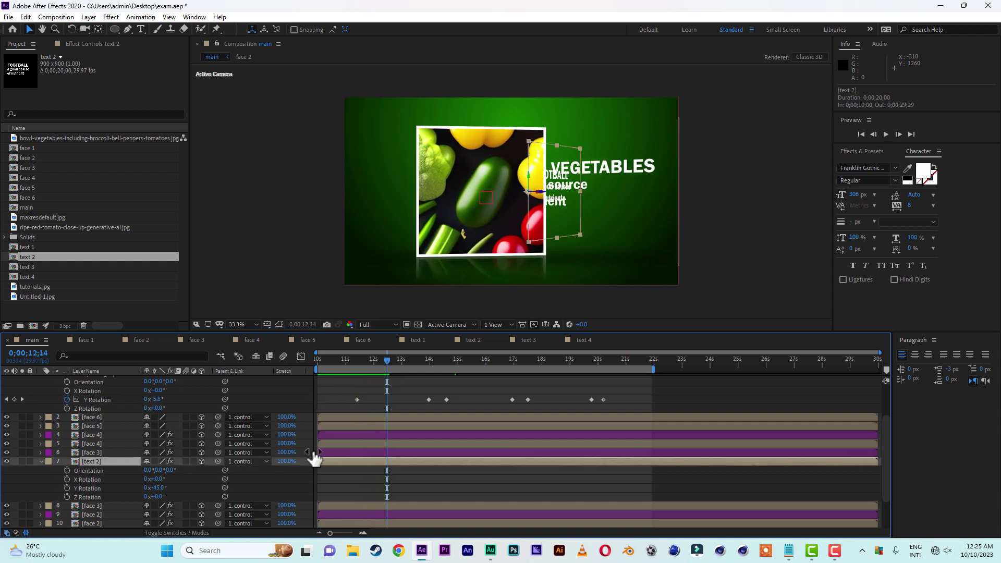
left_click_drag(340, 359, 403, 364)
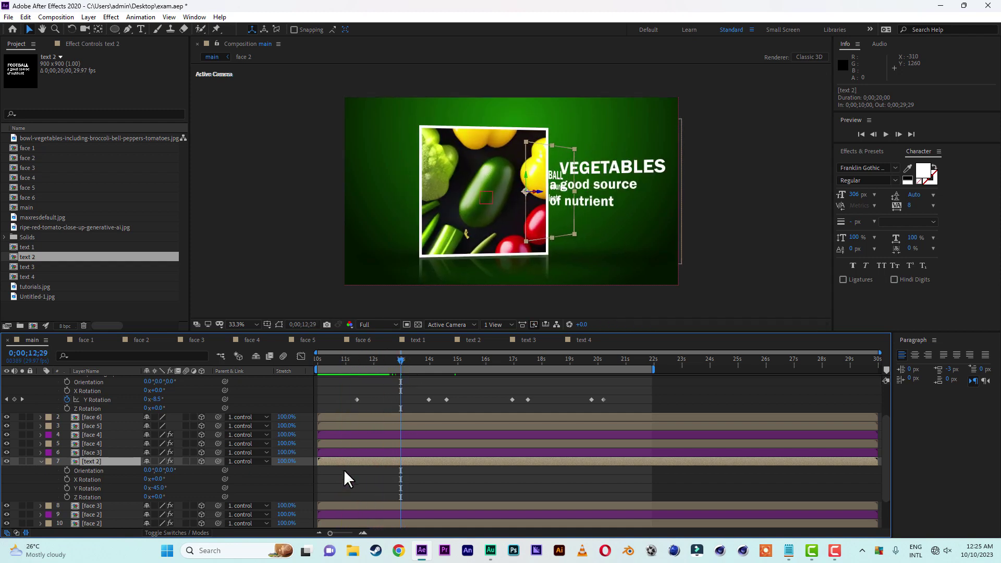
left_click_drag(345, 458, 522, 461)
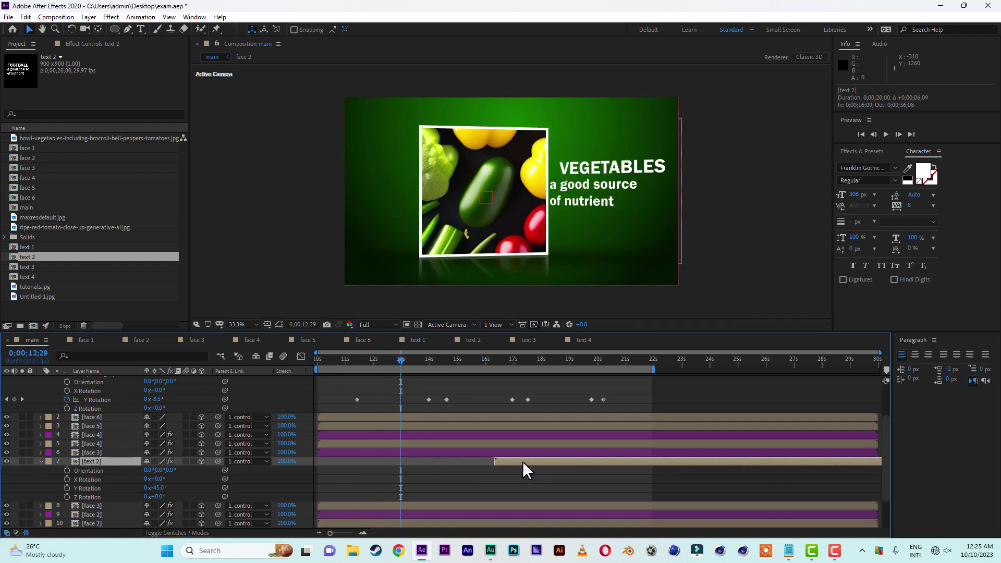
left_click_drag(398, 357, 456, 361)
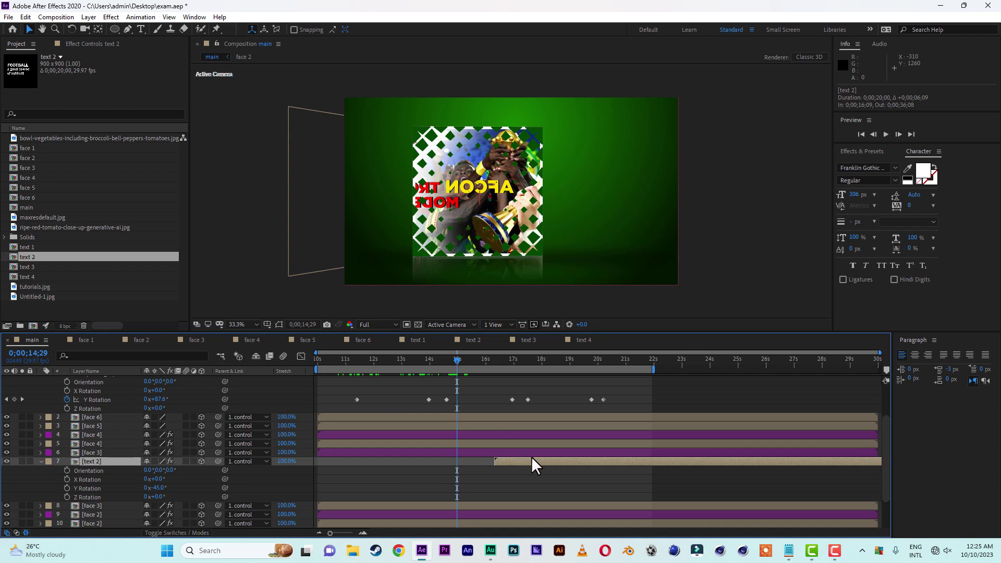
left_click_drag(532, 460, 489, 462)
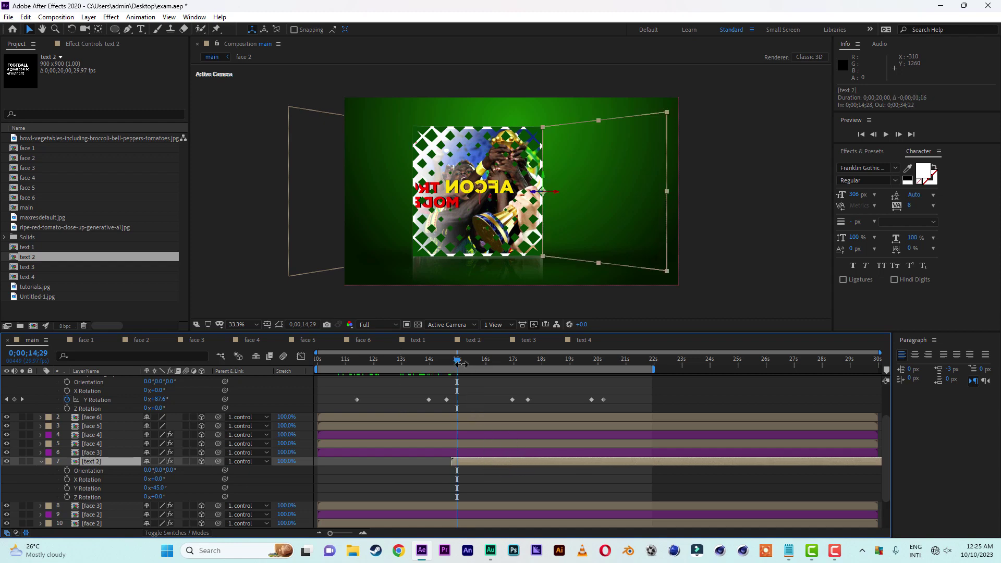
Check the football caption's timing and shift the text 2 layer earlier to start at 0;00;14;05
left_click_drag(456, 358, 508, 368)
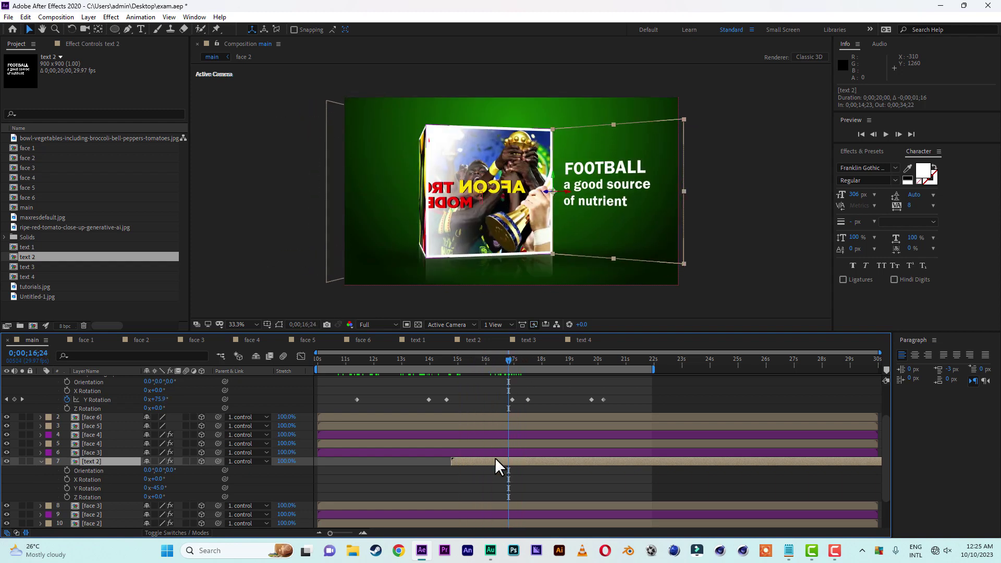
left_click_drag(491, 460, 483, 460)
left_click(428, 359)
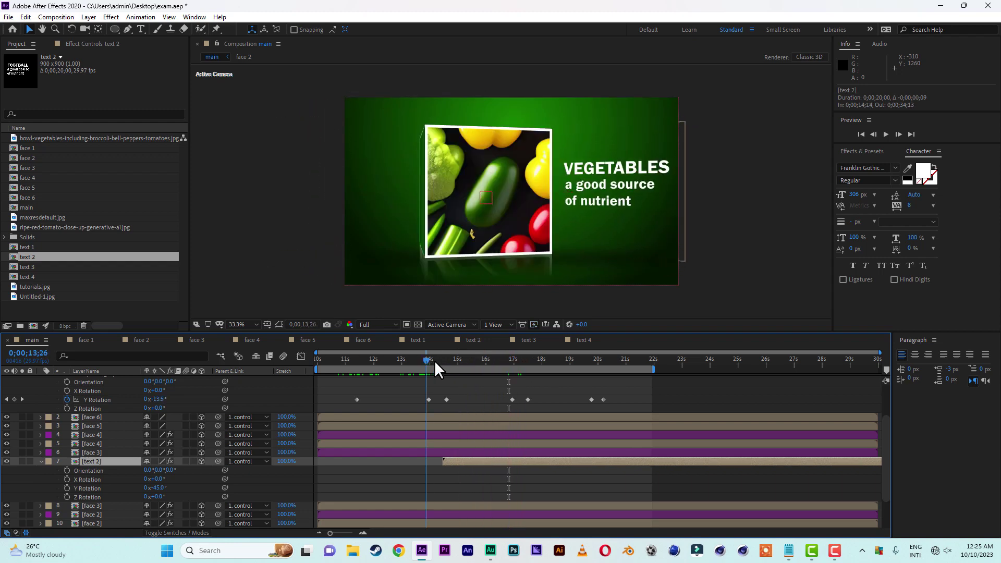
left_click_drag(435, 365, 478, 369)
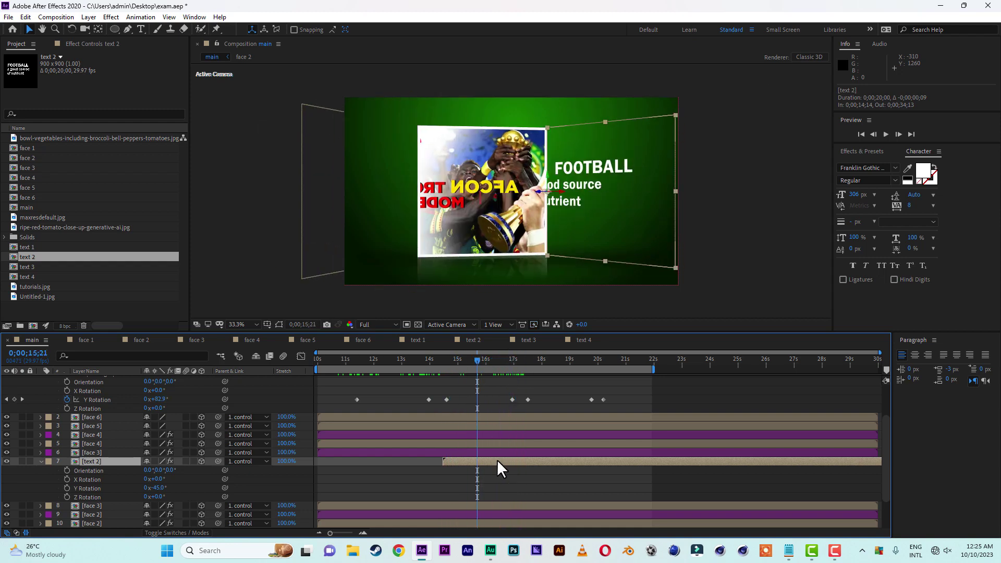
left_click_drag(496, 459, 488, 460)
Fade out the text 2 layer with Opacity keyframes of 100% at 0;00;17;00 and 0% at 0;00;17;12
left_click_drag(437, 363, 526, 371)
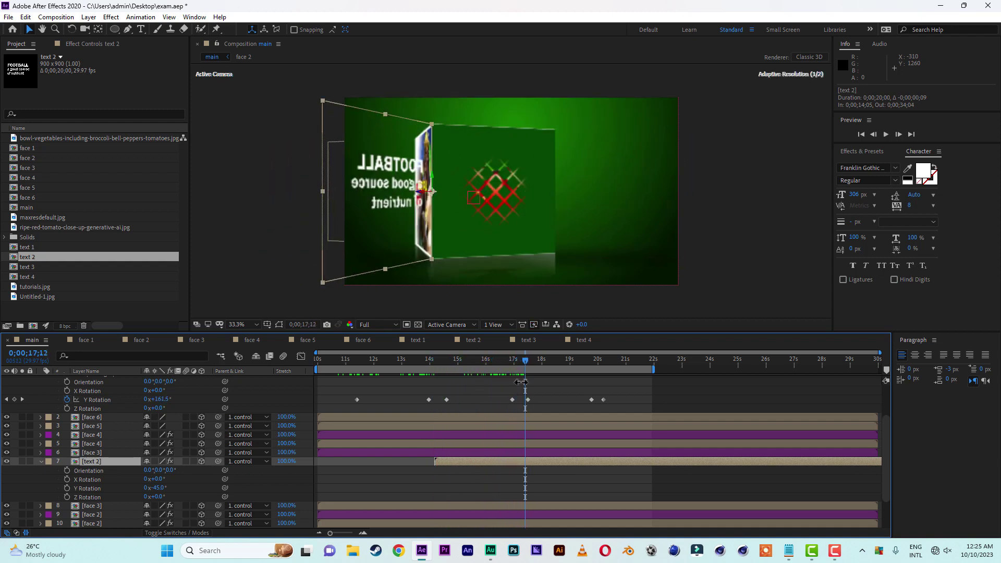
key("t")
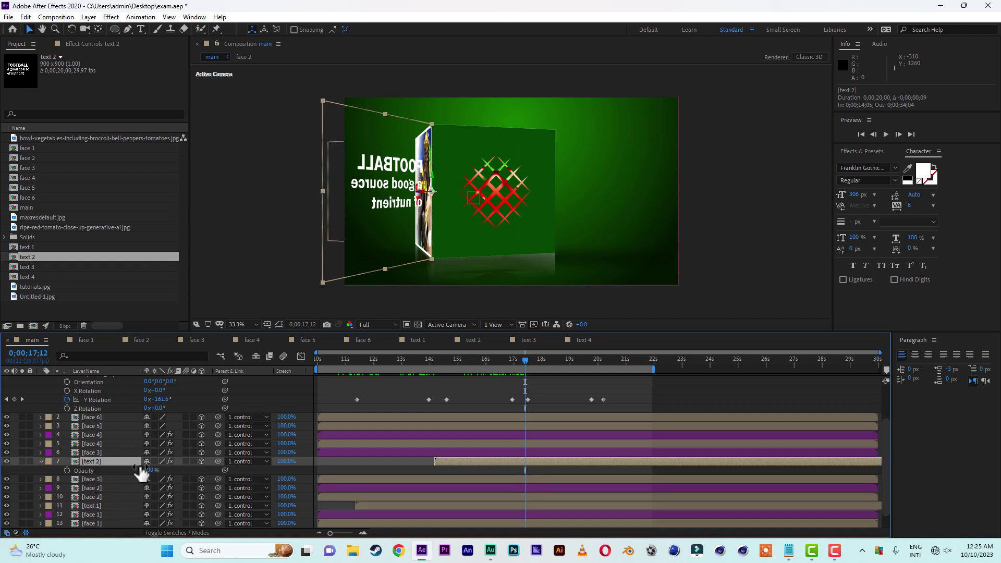
left_click(67, 471)
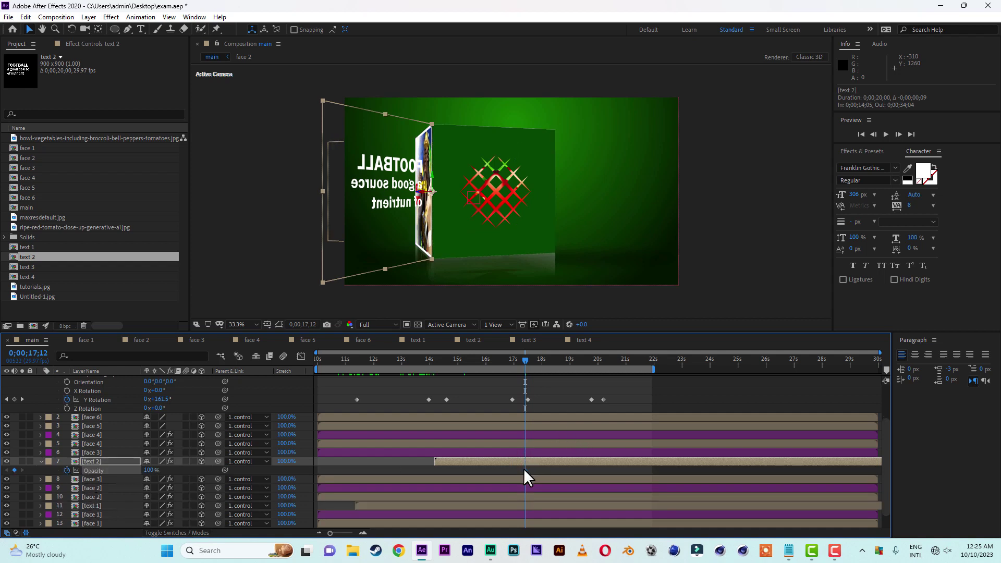
left_click_drag(524, 469, 514, 470)
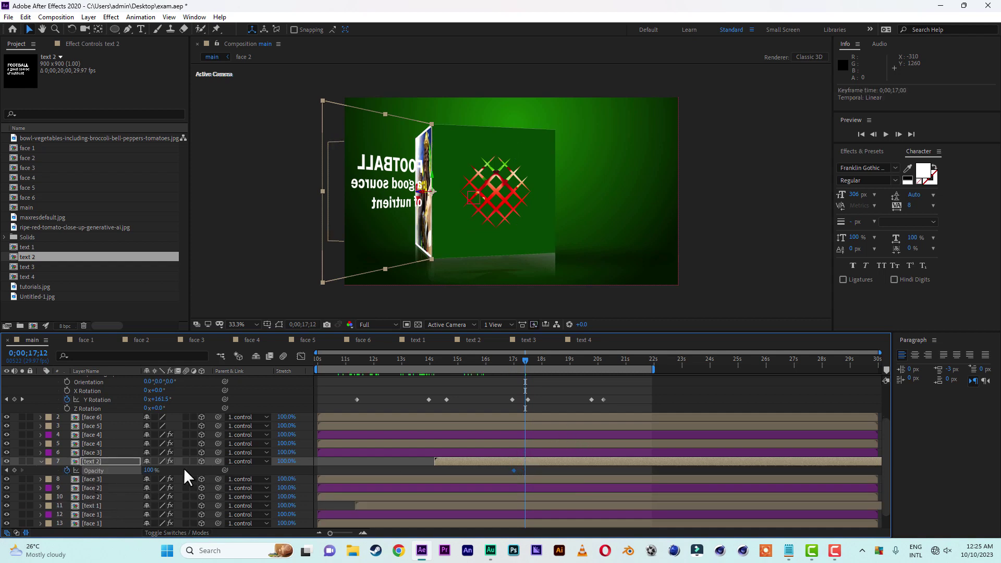
type("0")
key("Return")
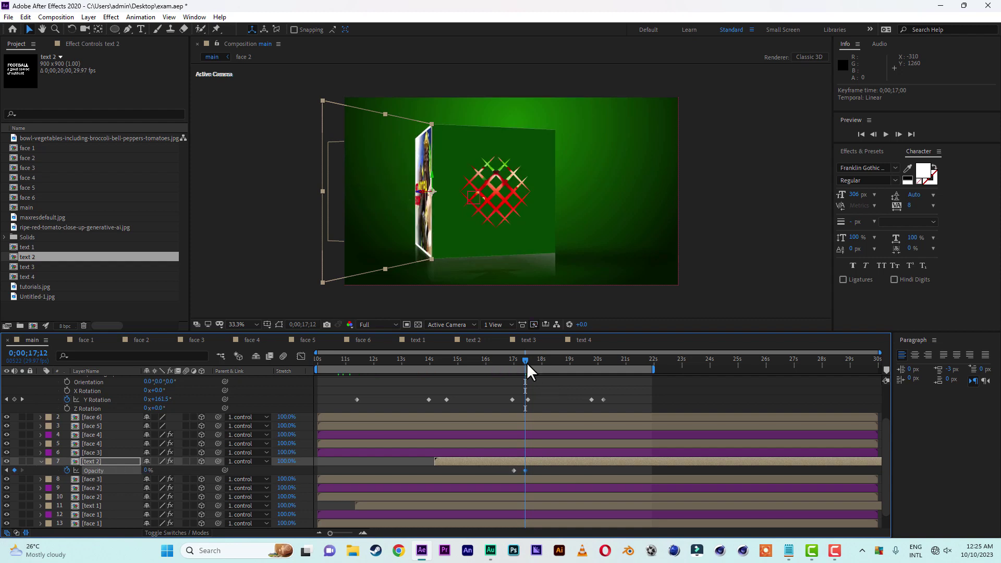
mouse_move(527, 362)
left_mouse_down()
mouse_move(487, 361)
mouse_move(543, 367)
mouse_move(512, 368)
left_mouse_up()
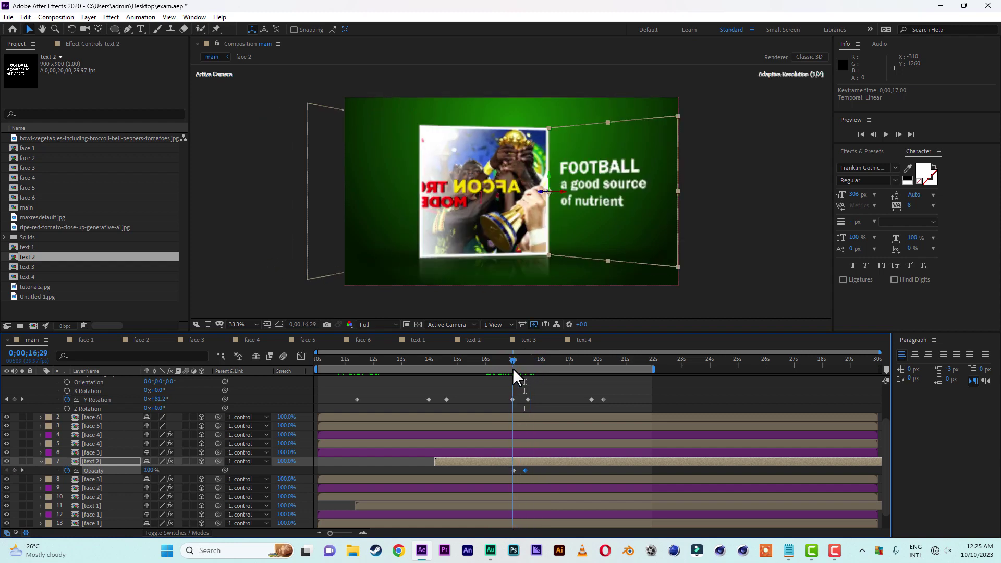
left_click(41, 461)
Identify the tomato face's layer at 0;00;17;28 by toggling the lower face 2 layer's visibility off and on
left_click_drag(516, 361, 540, 365)
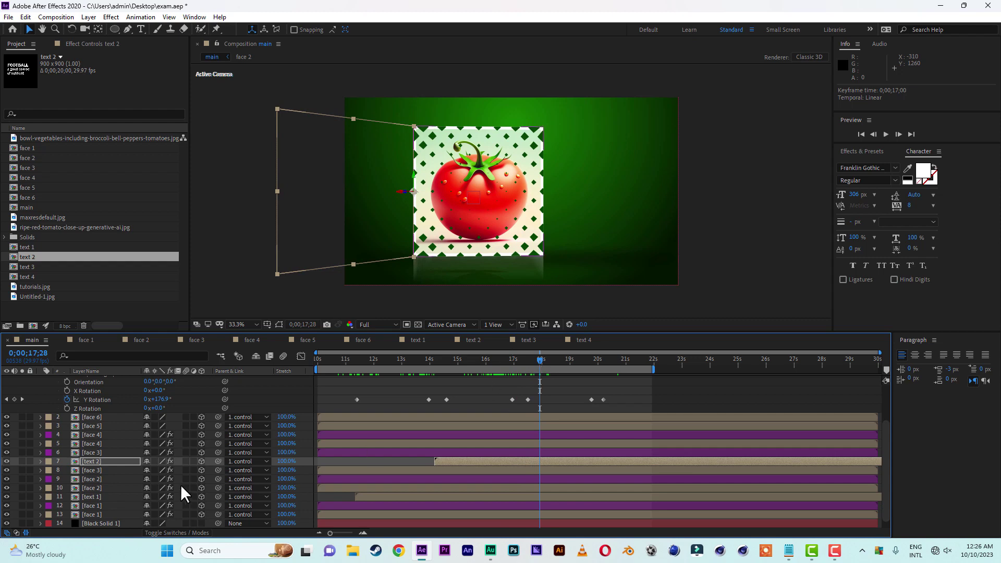
left_click(84, 479)
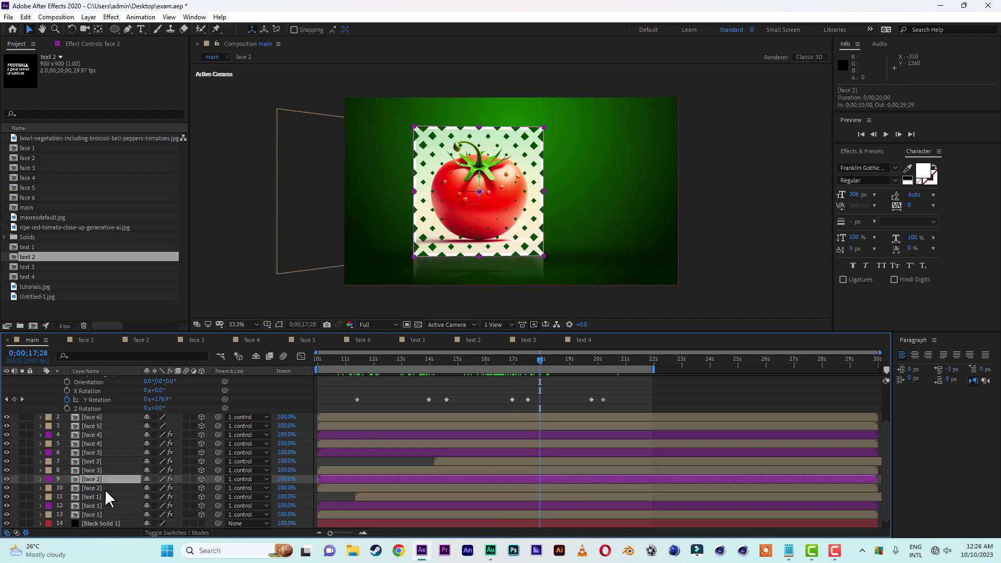
left_click(88, 489)
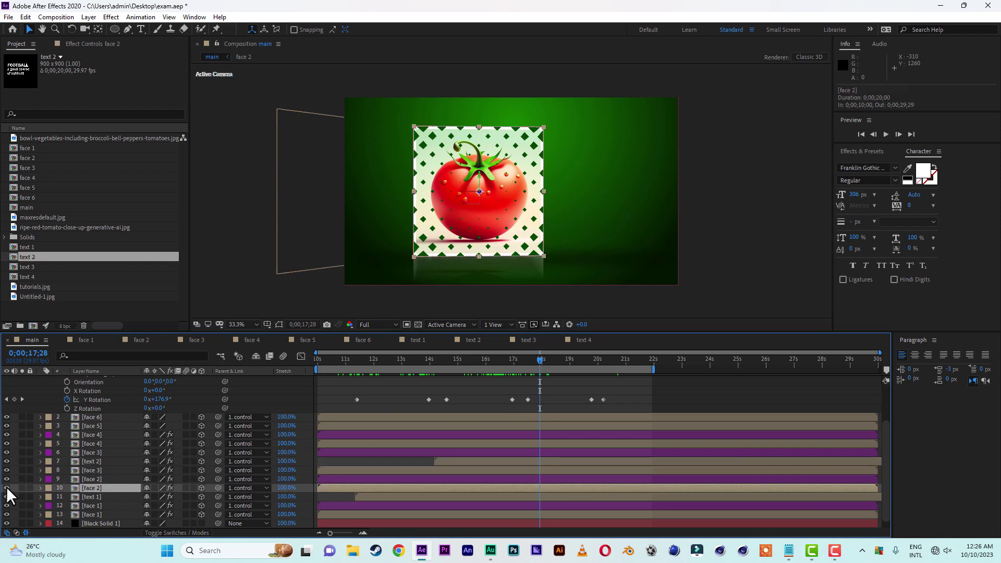
left_click(7, 486)
left_click(6, 487)
Duplicate the lower face 2 layer and replace the copy's source with the text 3 composition
key("ctrl+d")
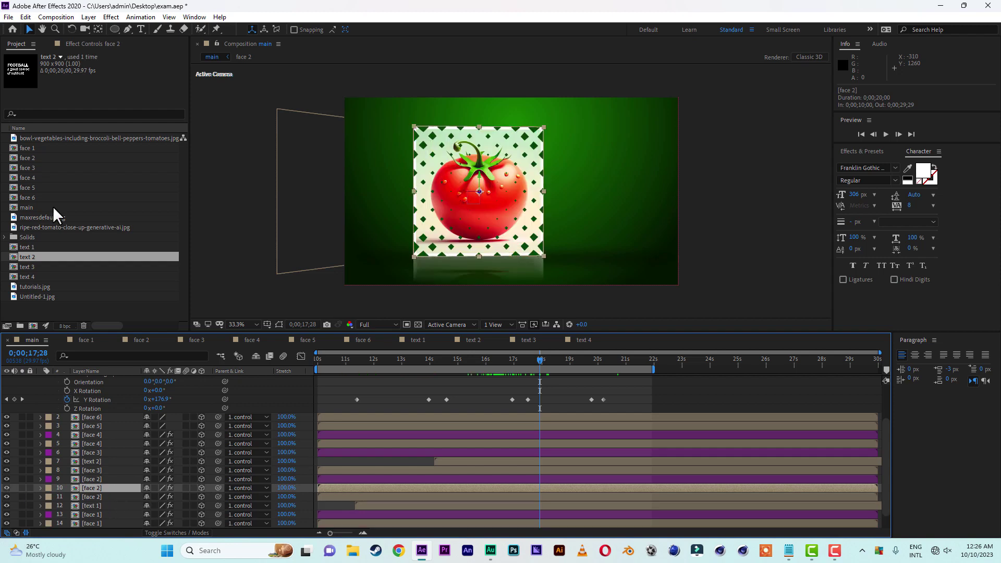
left_click(26, 266)
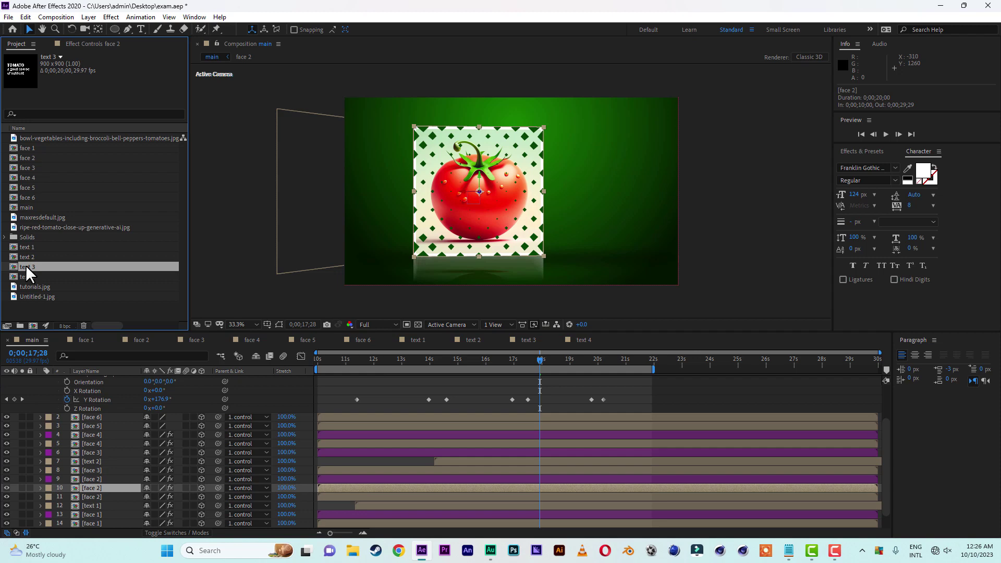
left_click_drag(27, 265, 92, 489)
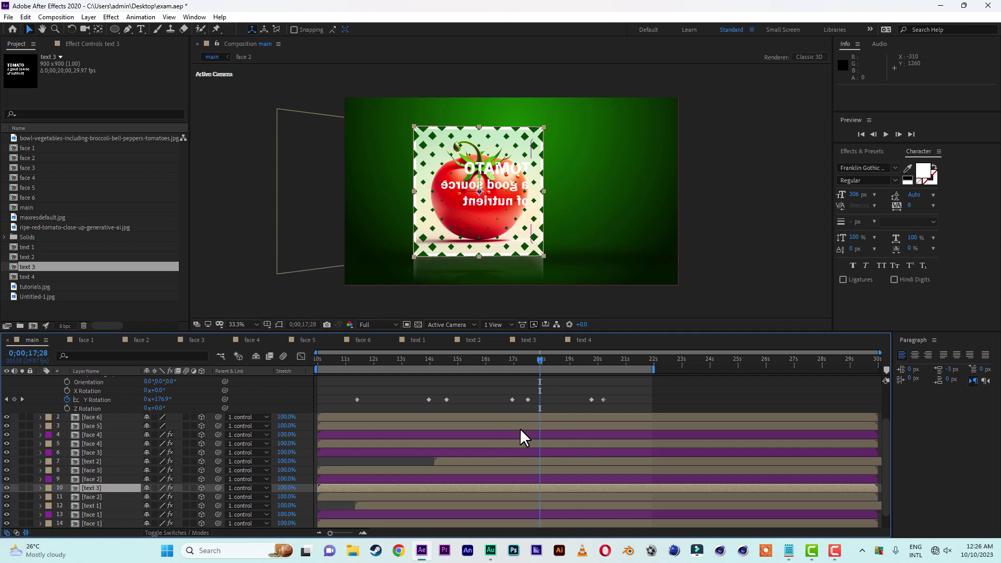
Move the text 3 layer's anchor point to the right edge of the tomato face
left_click(98, 27)
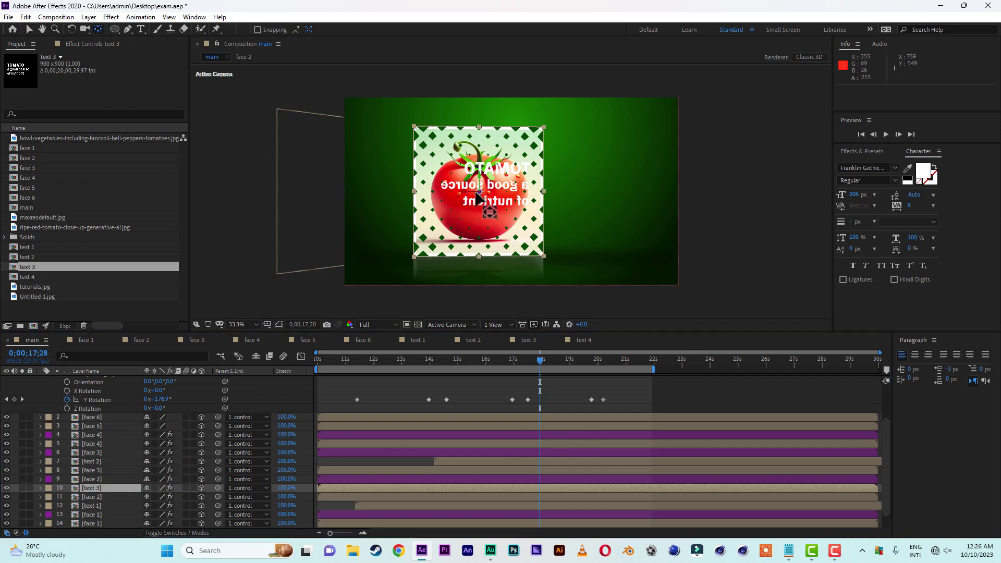
left_click_drag(465, 191, 543, 193)
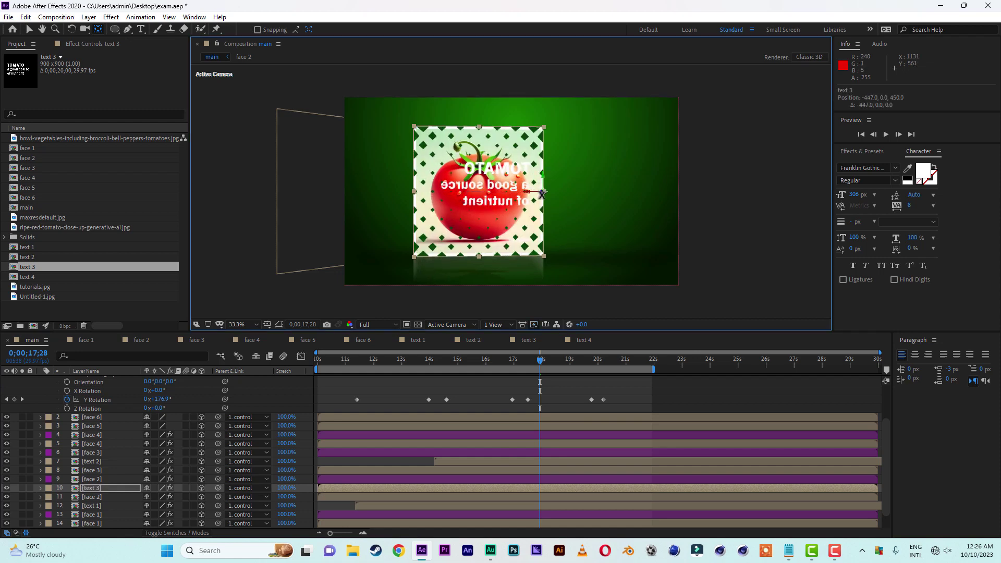
left_click(30, 27)
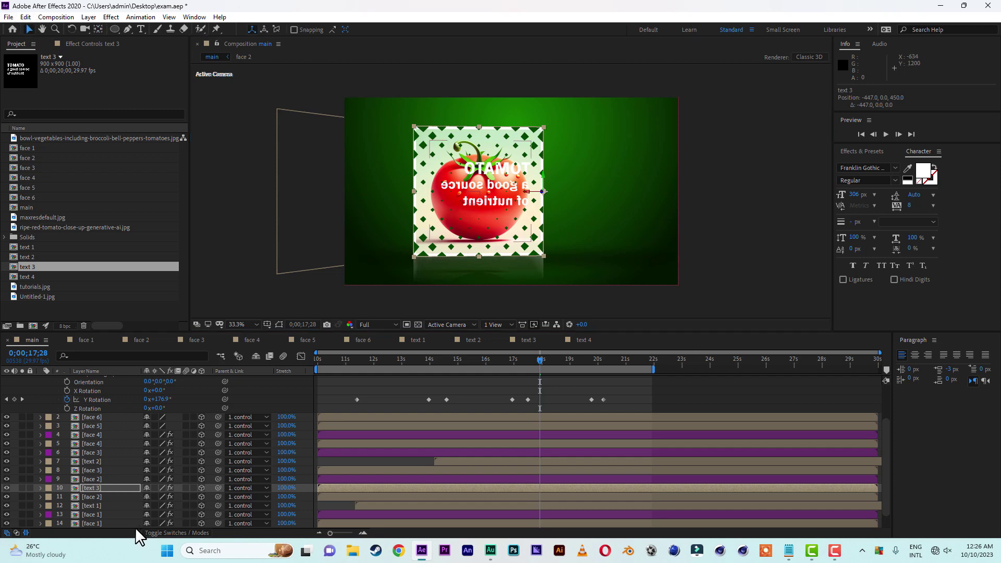
Set the text 3 layer's Y Rotation to 224° and shift the layer to start at 0;00;16;24
key("r")
left_click_drag(158, 515, 280, 517)
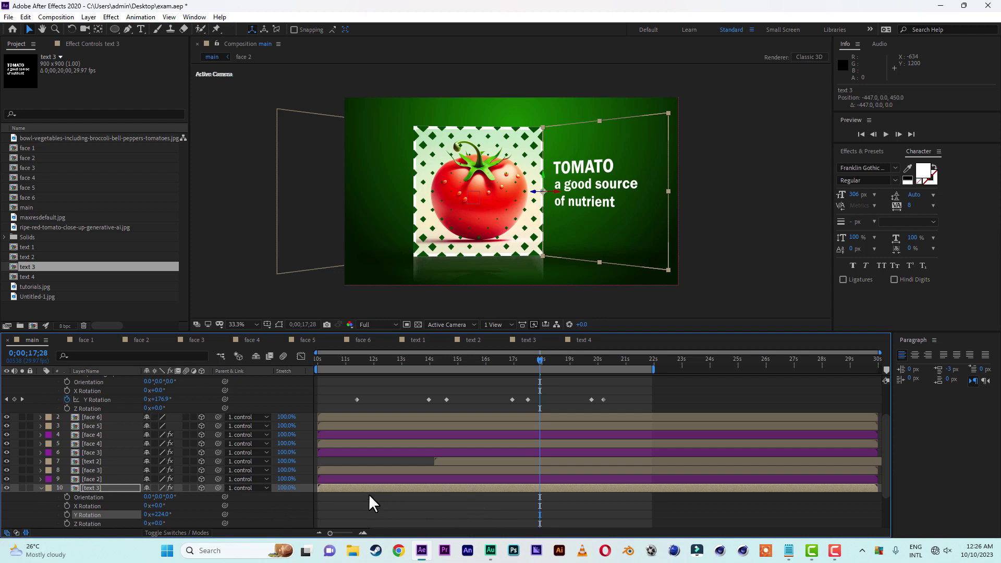
left_click_drag(366, 487, 551, 488)
left_click(520, 360)
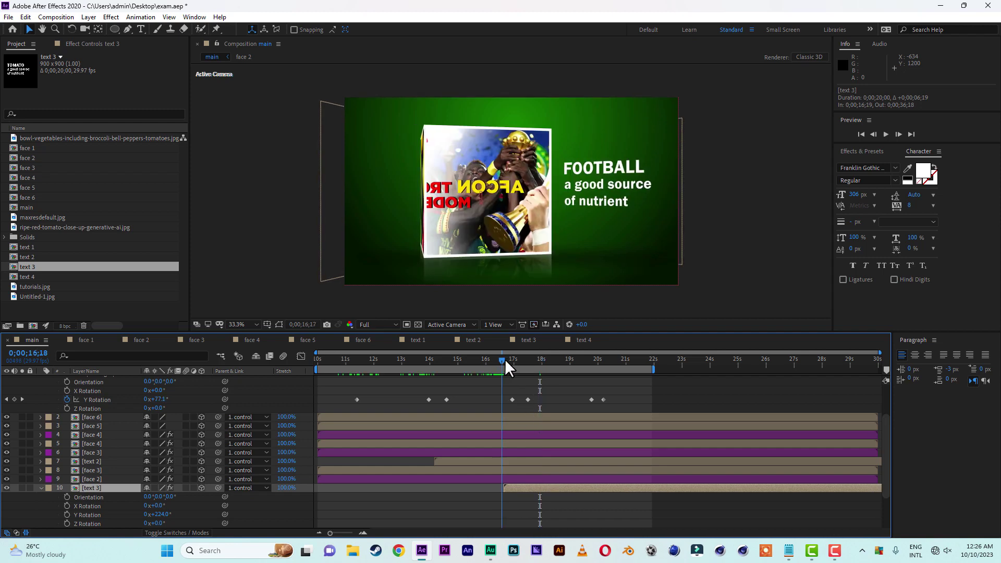
mouse_move(528, 363)
left_mouse_down()
mouse_move(550, 365)
mouse_move(516, 367)
left_mouse_up()
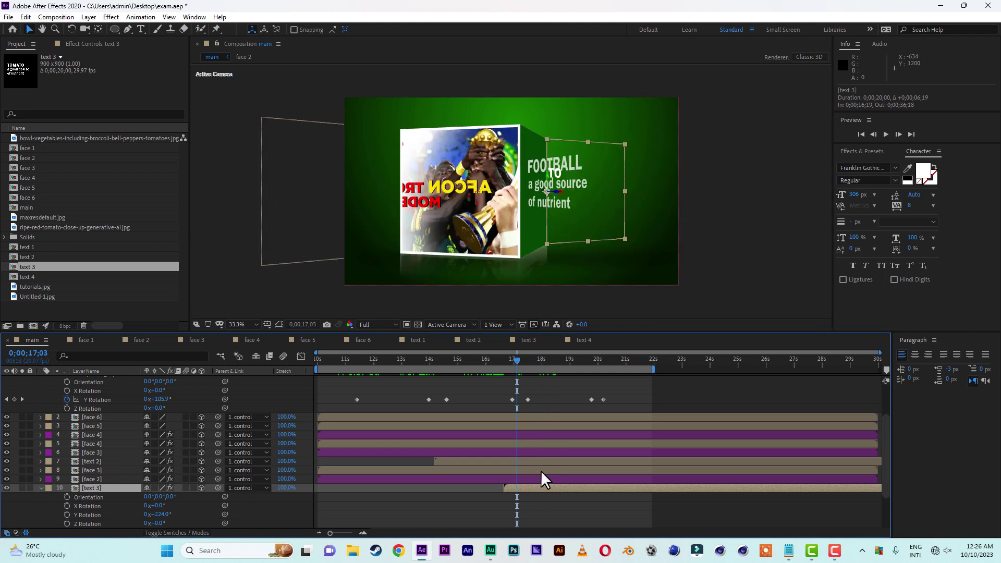
left_click_drag(540, 486, 543, 486)
Fade out the text 3 layer with Opacity keyframes of 100% at 0;00;19;21 and 0% at about 0;00;20;00
left_click_drag(515, 359, 594, 365)
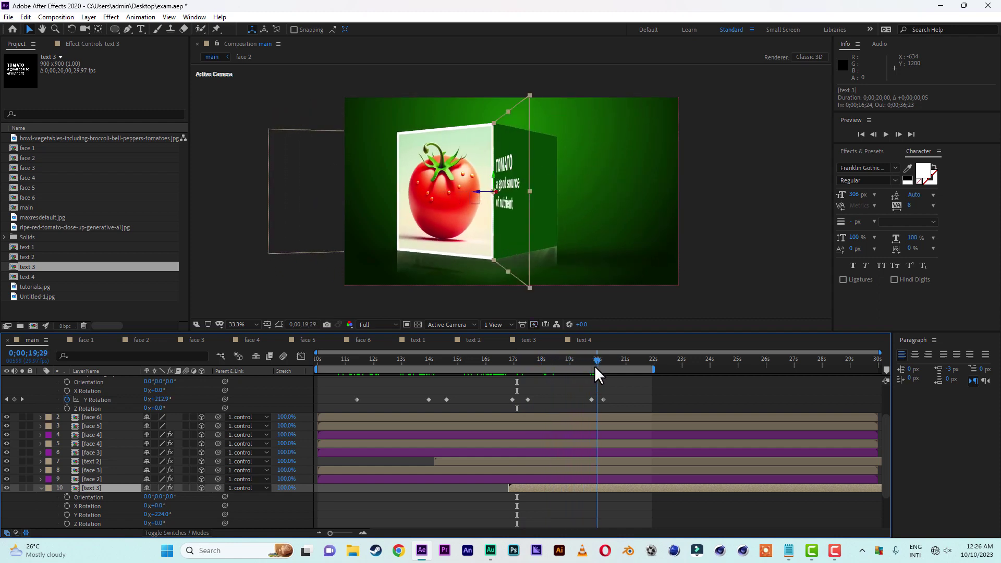
key("t")
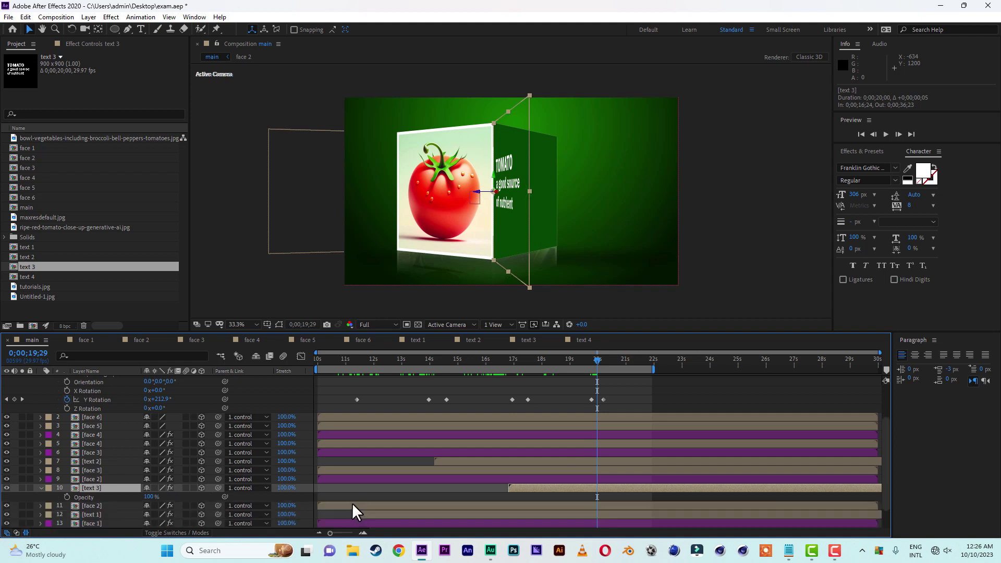
left_click(67, 496)
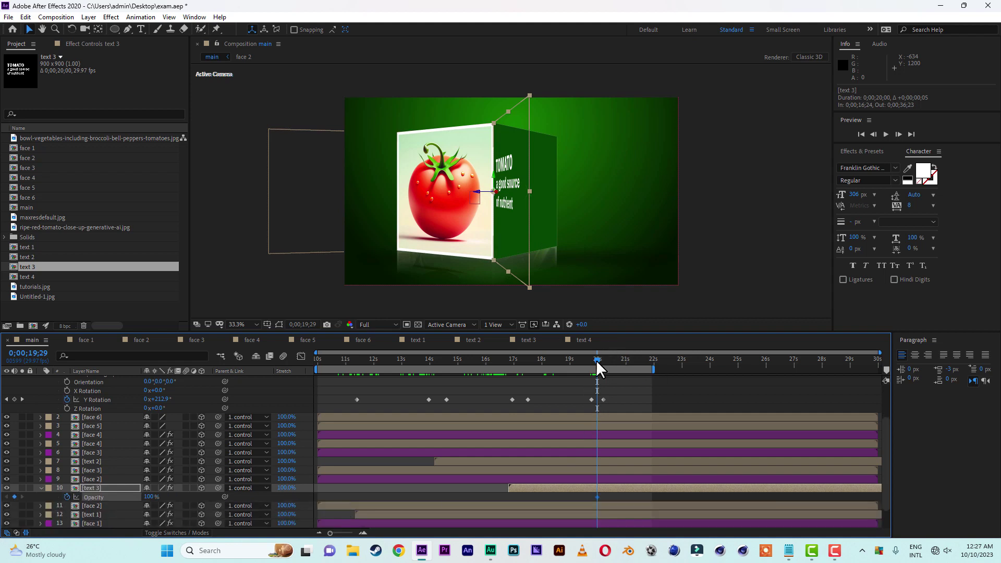
left_click_drag(596, 359, 605, 361)
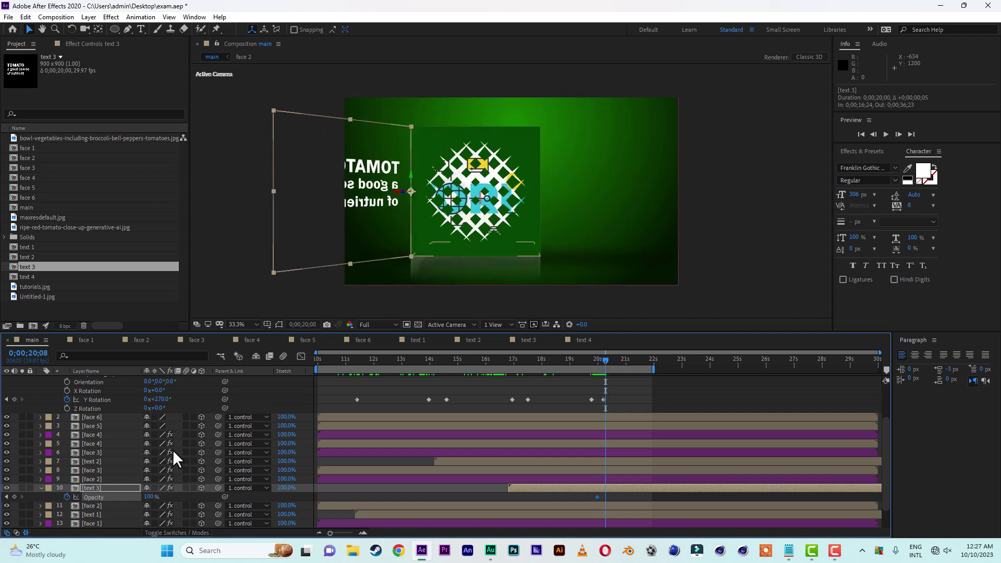
left_click_drag(149, 496, 16, 497)
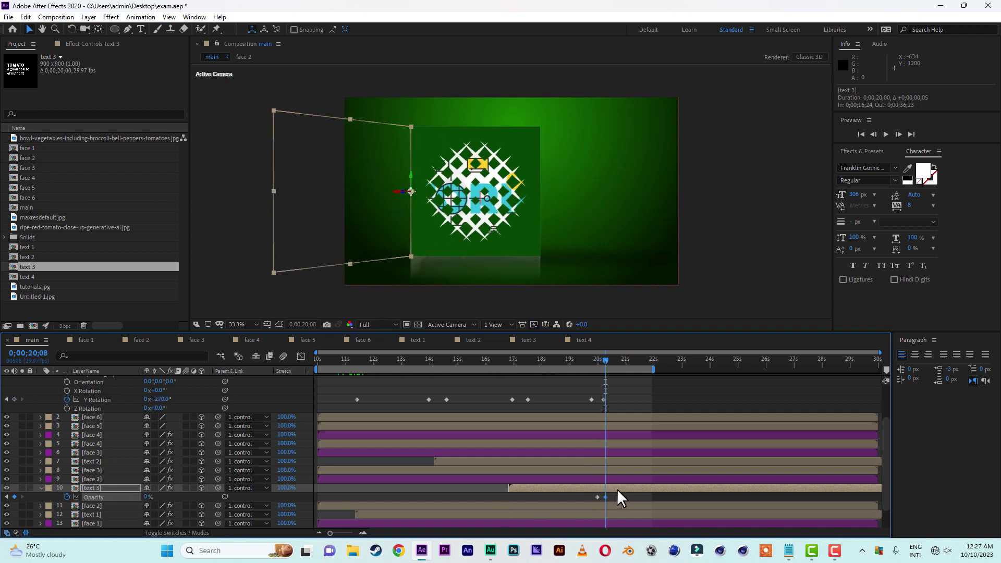
left_click_drag(611, 495, 589, 496)
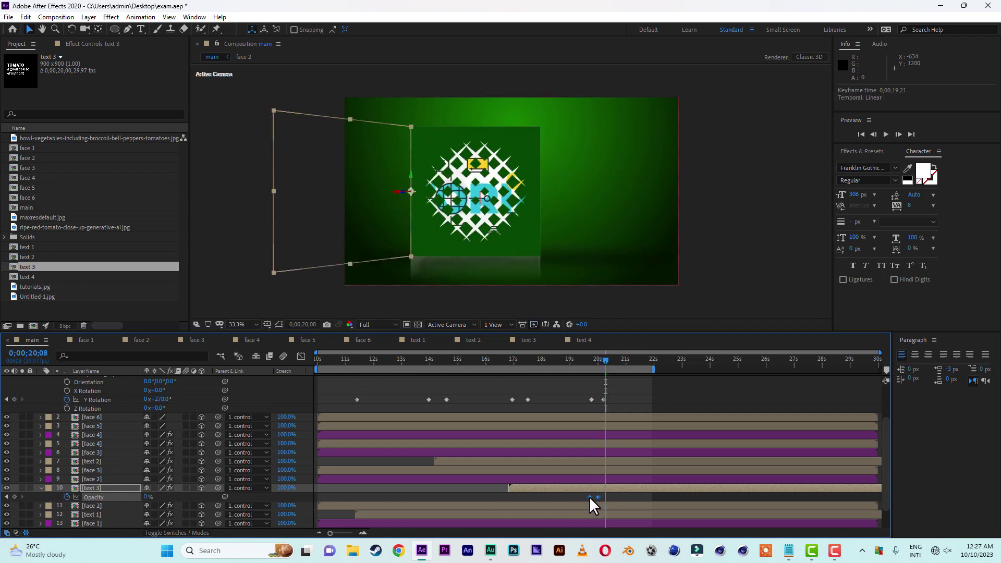
Identify the tutorial face's layer at 0;00;20;25 by toggling the lower face 4 layer's visibility off and on
left_click_drag(582, 360, 621, 365)
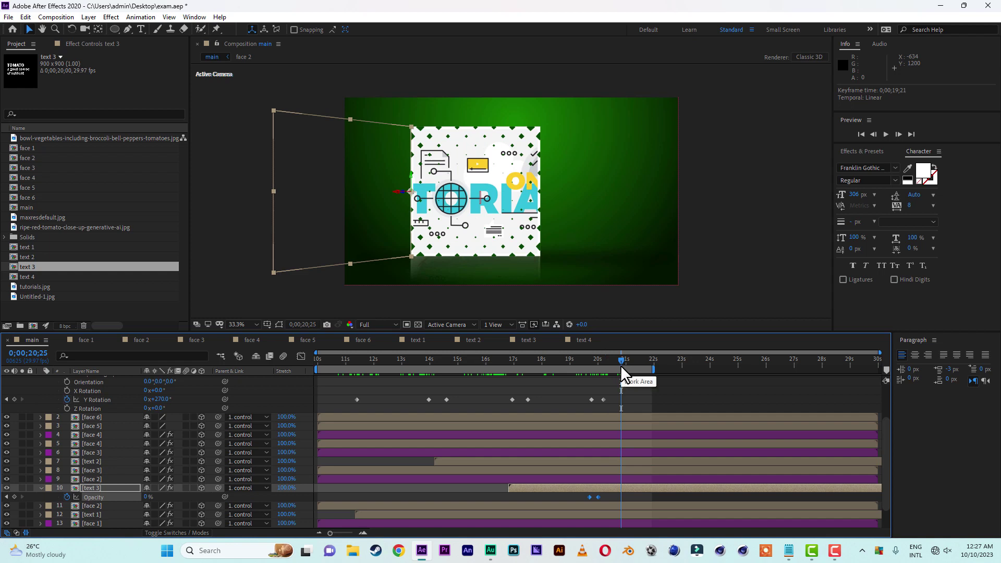
left_click(40, 488)
left_click(103, 435)
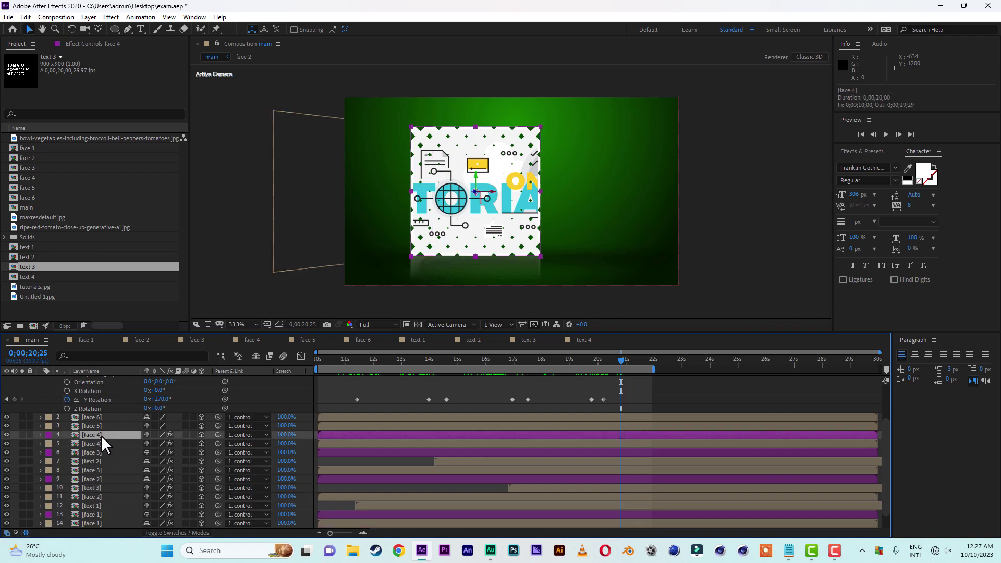
left_click(93, 443)
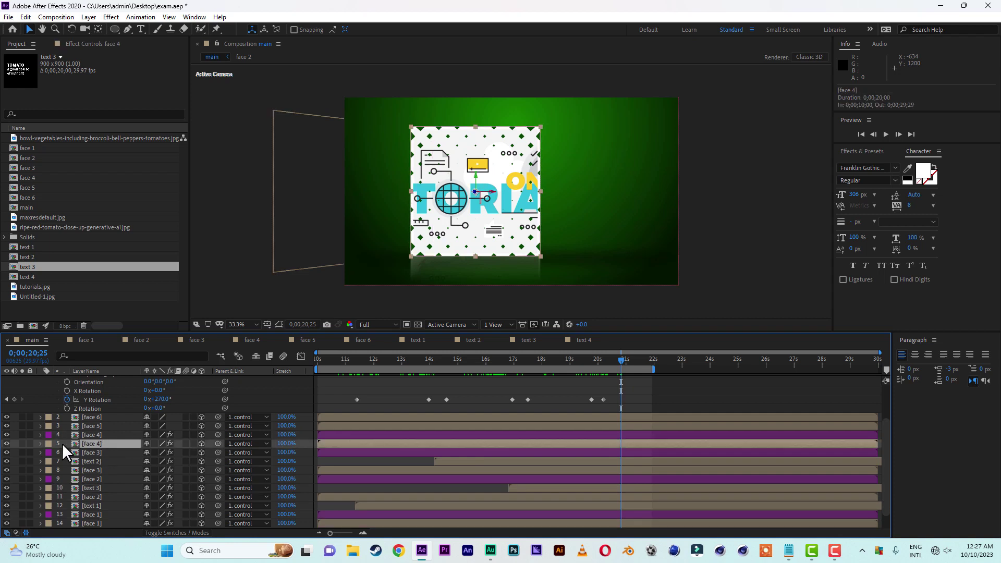
left_click(8, 443)
left_click(8, 443)
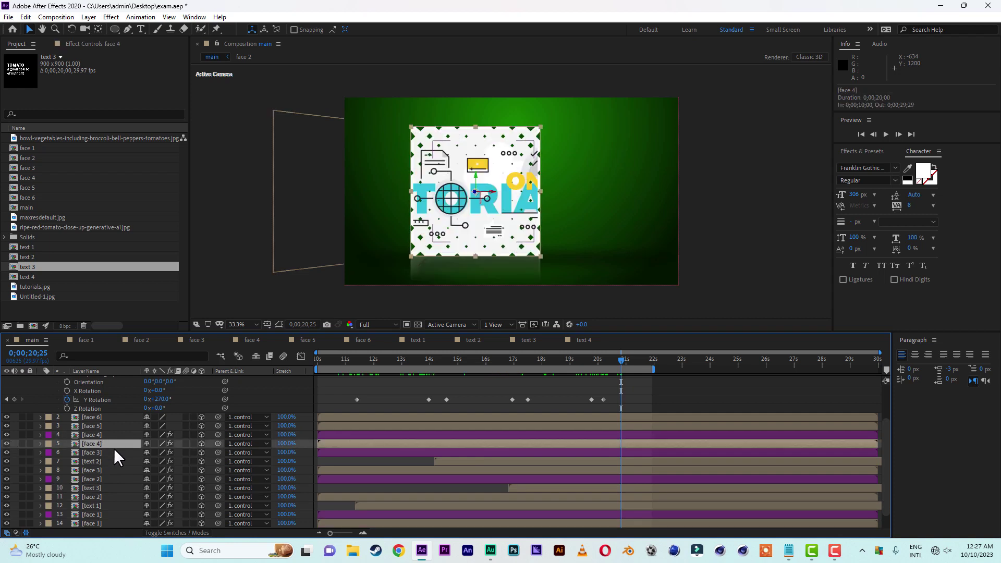
Duplicate the lower face 4 layer and replace the copy's source with the text 4 composition
key("ctrl+d")
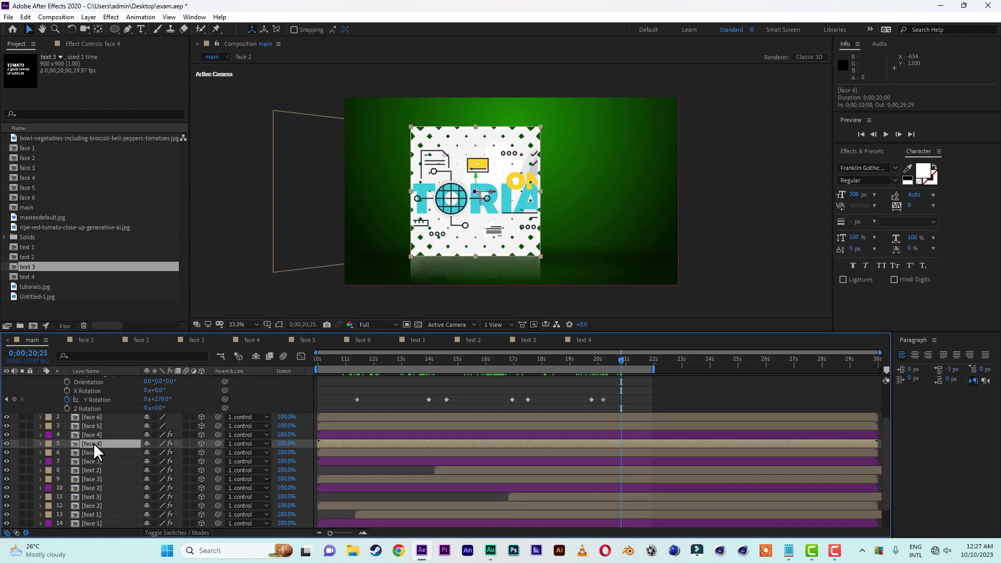
left_click(29, 276)
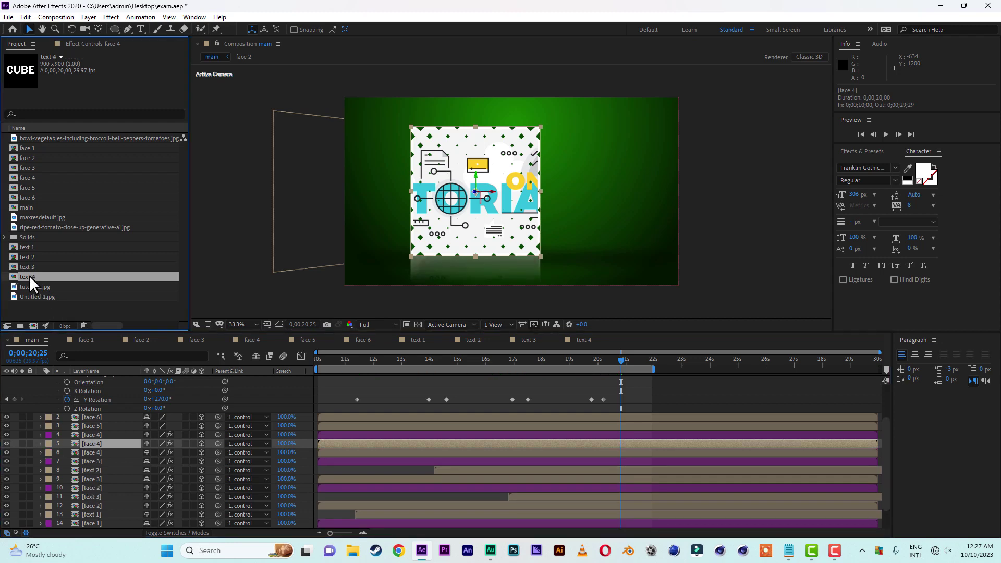
left_click_drag(82, 430, 86, 443)
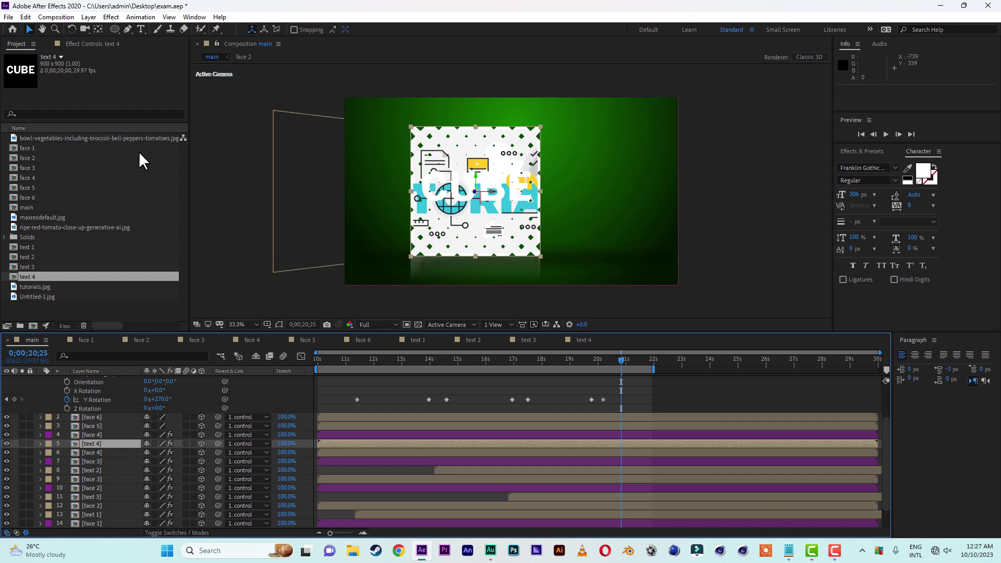
Move the text 4 layer's anchor point to its left edge and place the layer beside the tutorial face at Z position -381
left_click(99, 28)
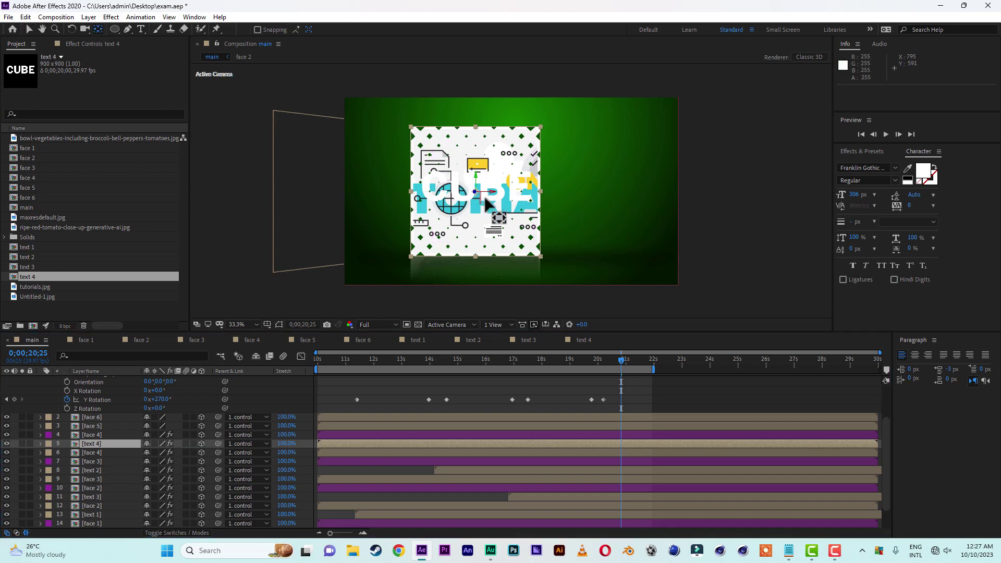
left_click_drag(493, 192, 408, 192)
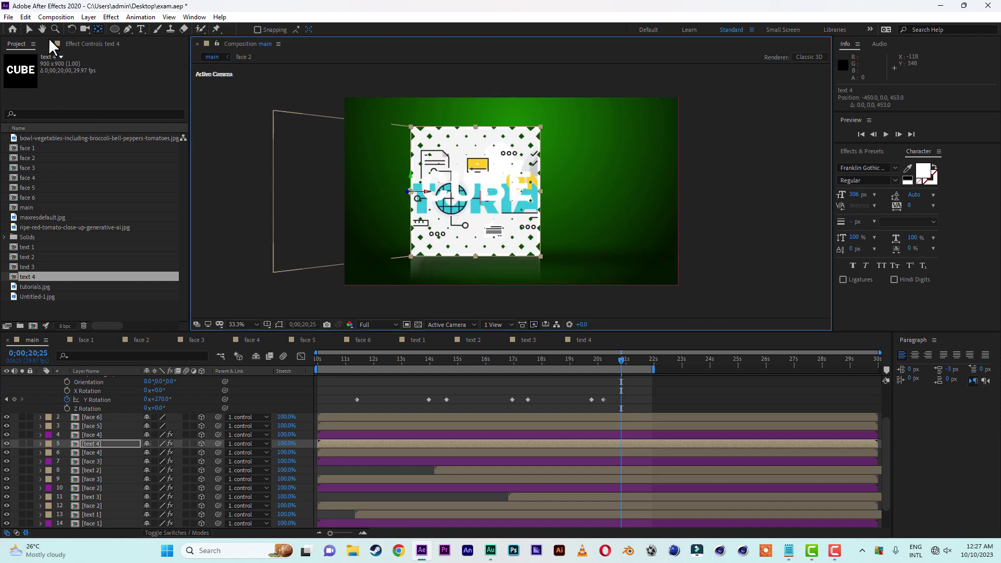
left_click(29, 29)
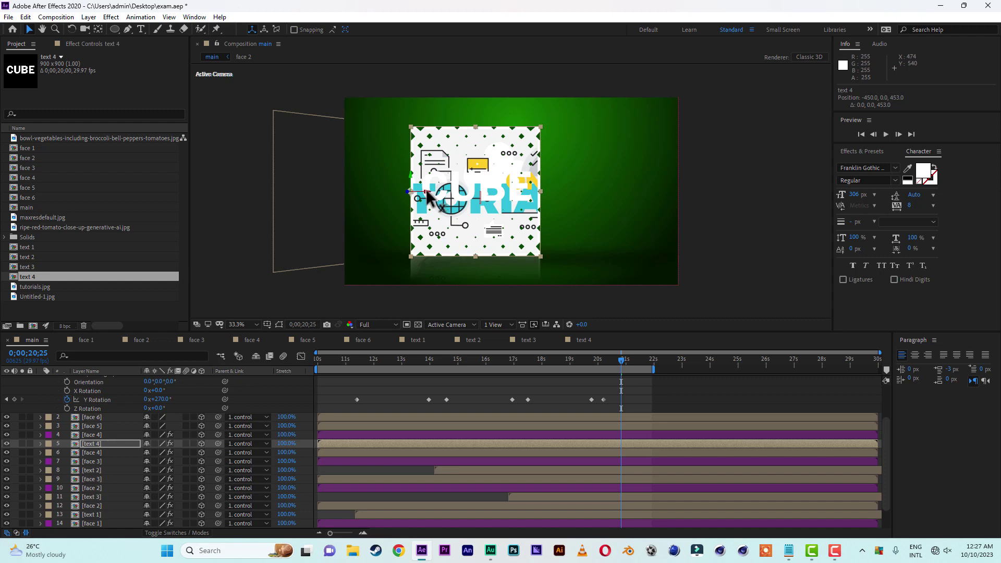
left_click_drag(428, 192, 571, 199)
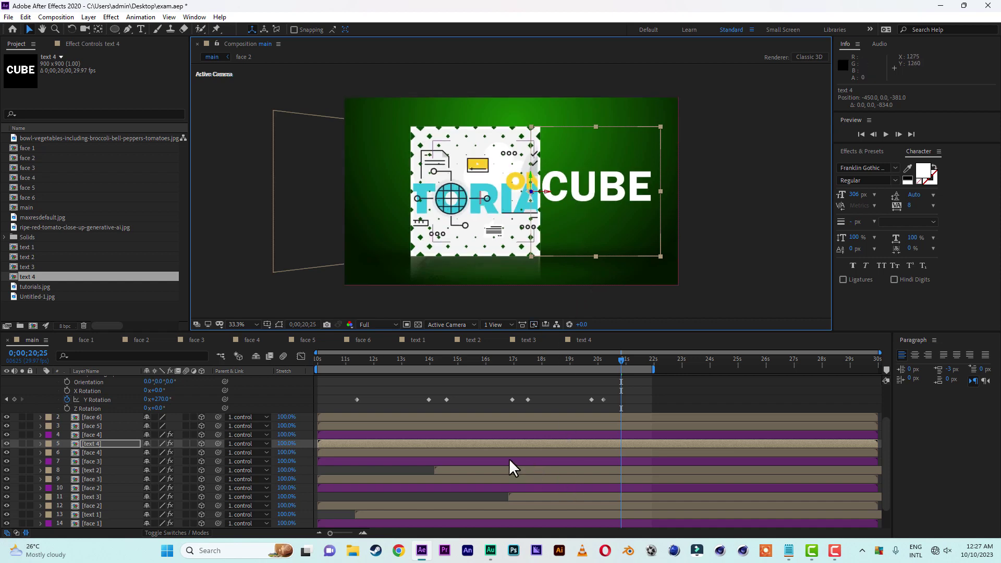
Shift the text 4 layer in time to start at 0;00;20;06, as the tutorial face turns to the front
left_click_drag(338, 361, 296, 361)
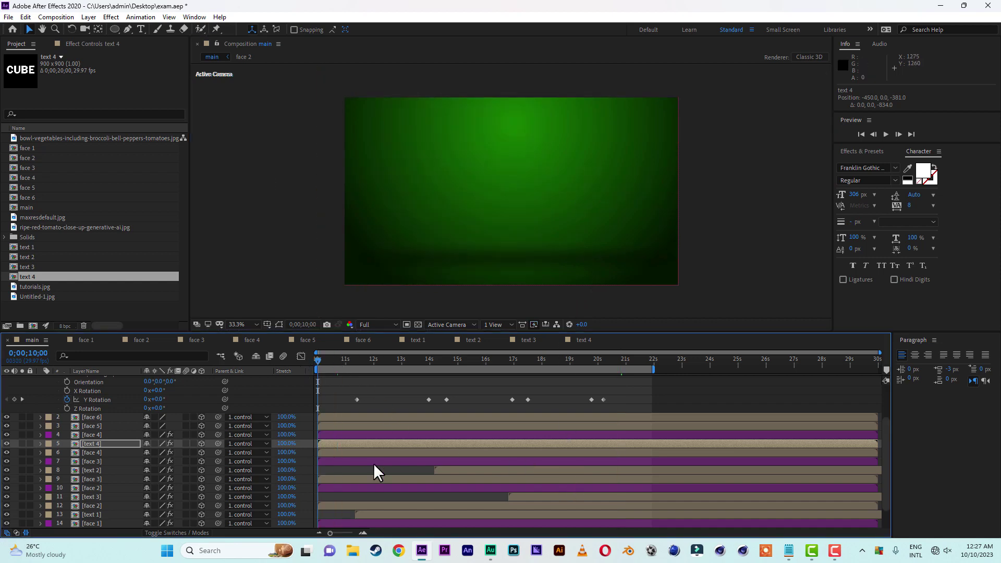
left_click_drag(375, 446, 630, 447)
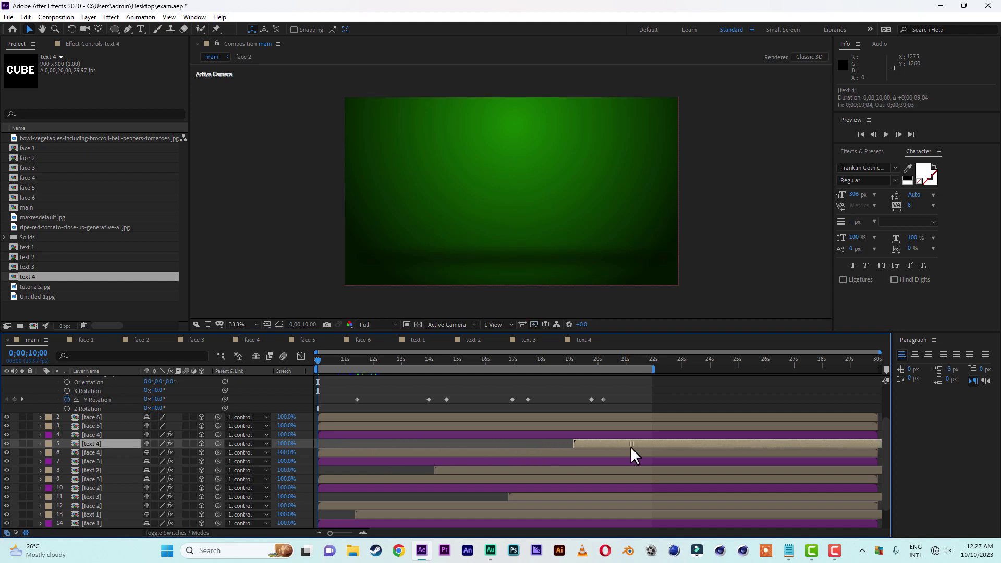
left_click_drag(566, 361, 608, 366)
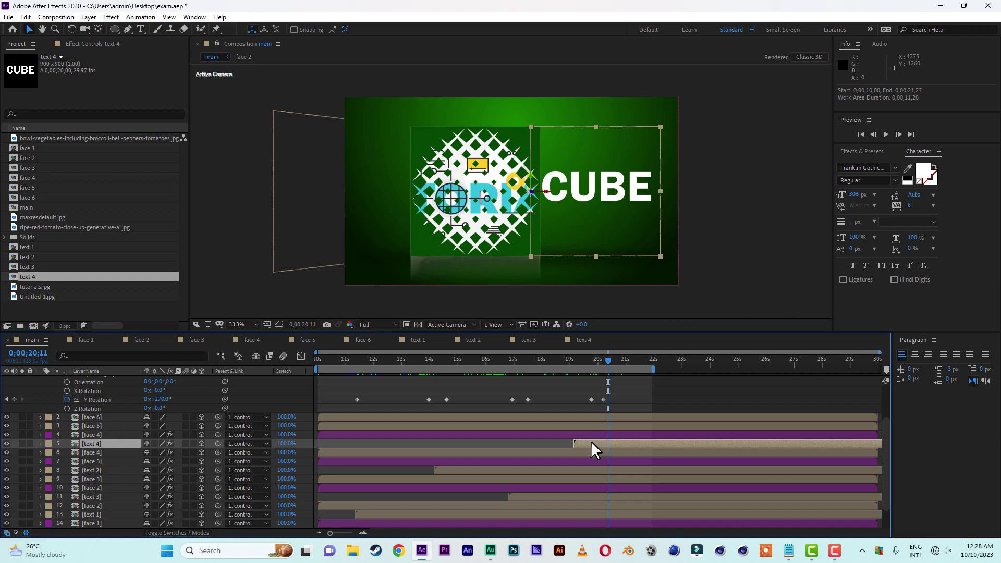
left_click_drag(598, 444, 627, 443)
left_click_drag(600, 362, 616, 368)
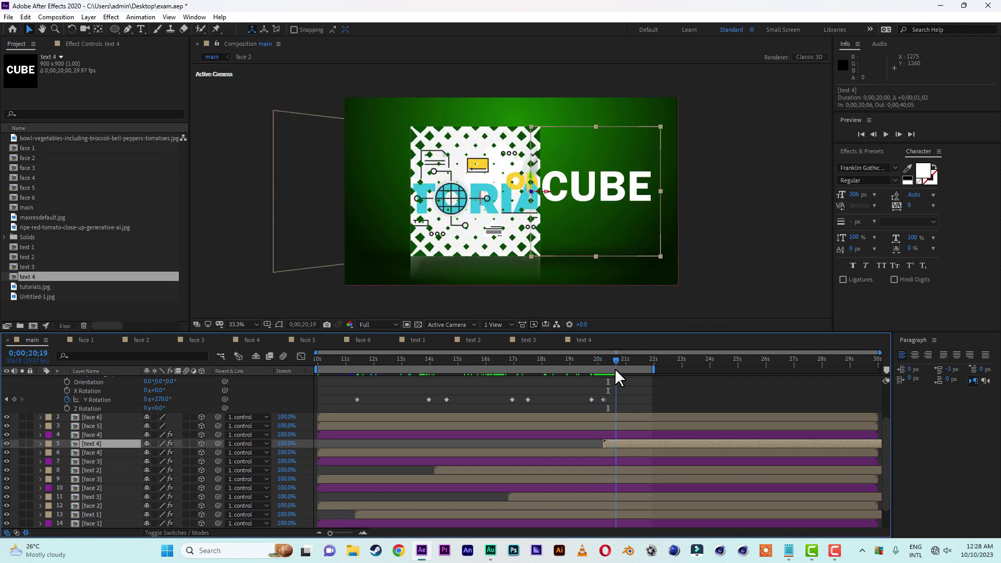
In the text 4 composition, slide CUBE in from off-frame at -780, 513 with Position keyframes at 0;00;10;00 and 0;00;10;27
double_click(621, 442)
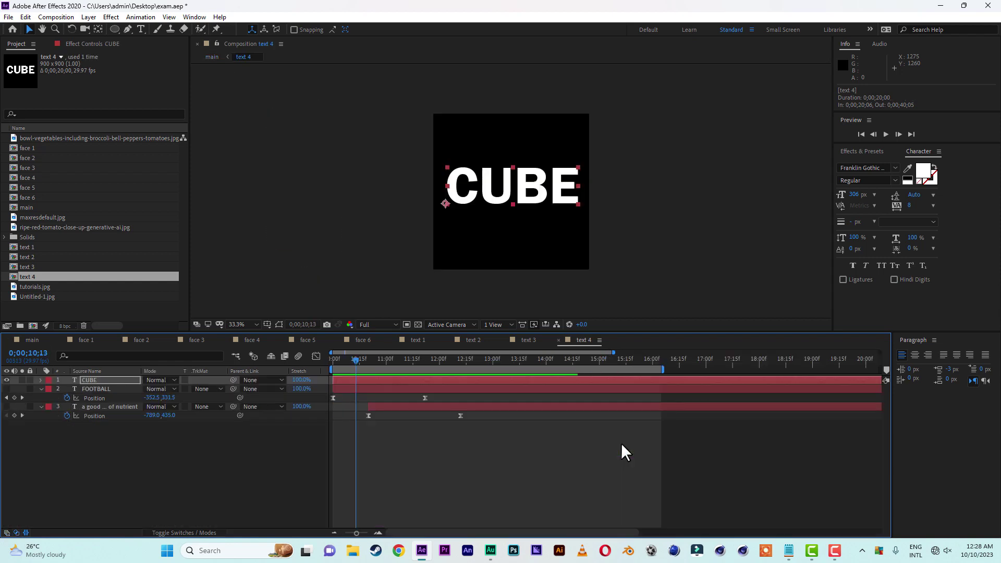
left_click(380, 359)
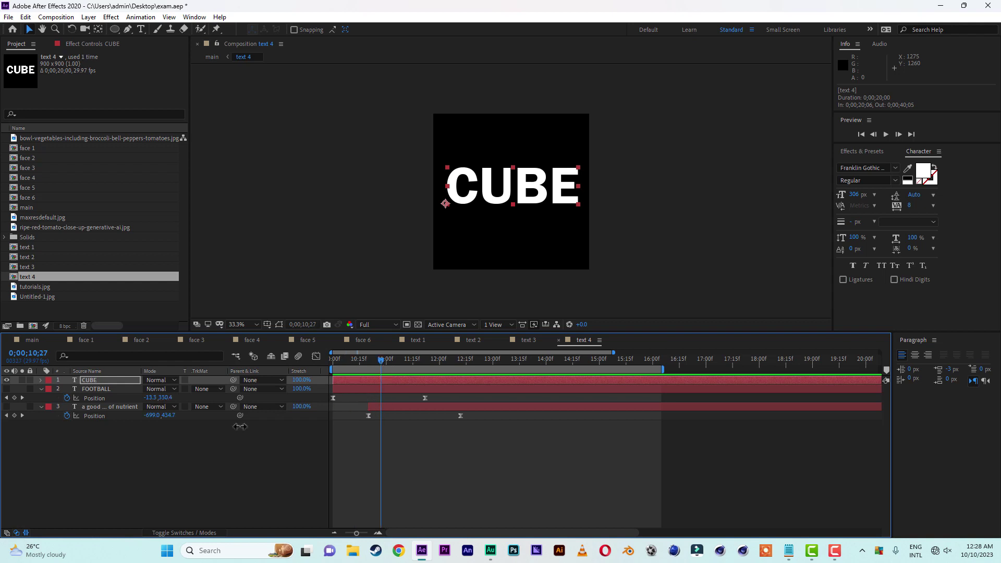
key("p")
left_click(66, 389)
left_click_drag(380, 359, 299, 357)
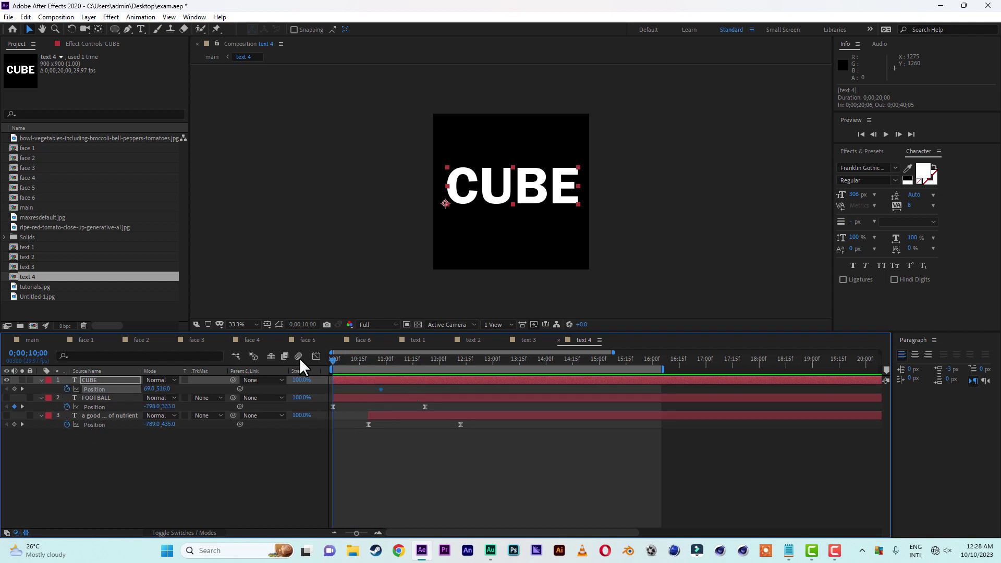
left_click_drag(534, 196, 381, 194)
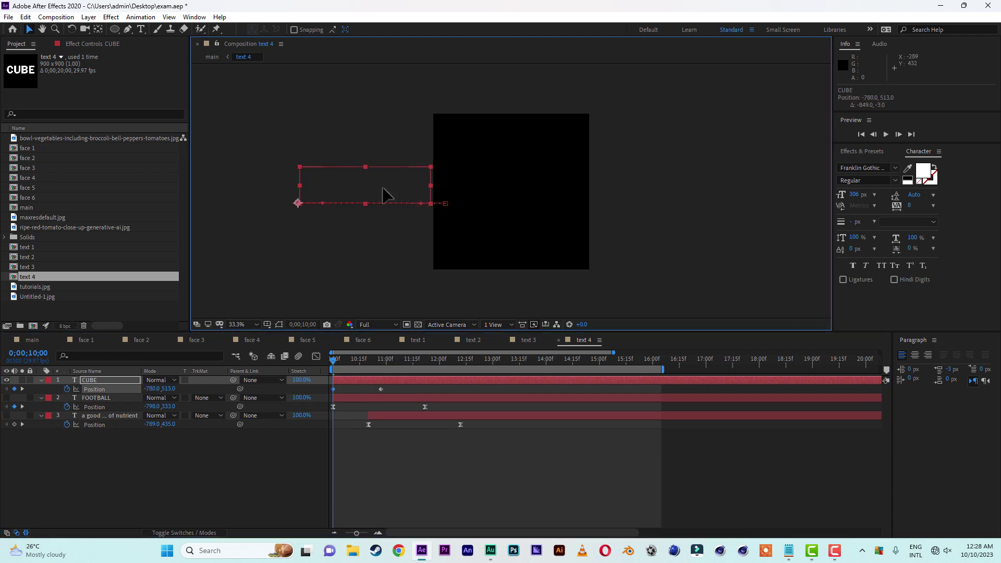
Return to the main composition, shift the text 4 layer to start at 0;00;19;25, and preview from 0;00;19;19
left_click(30, 342)
left_click(581, 358)
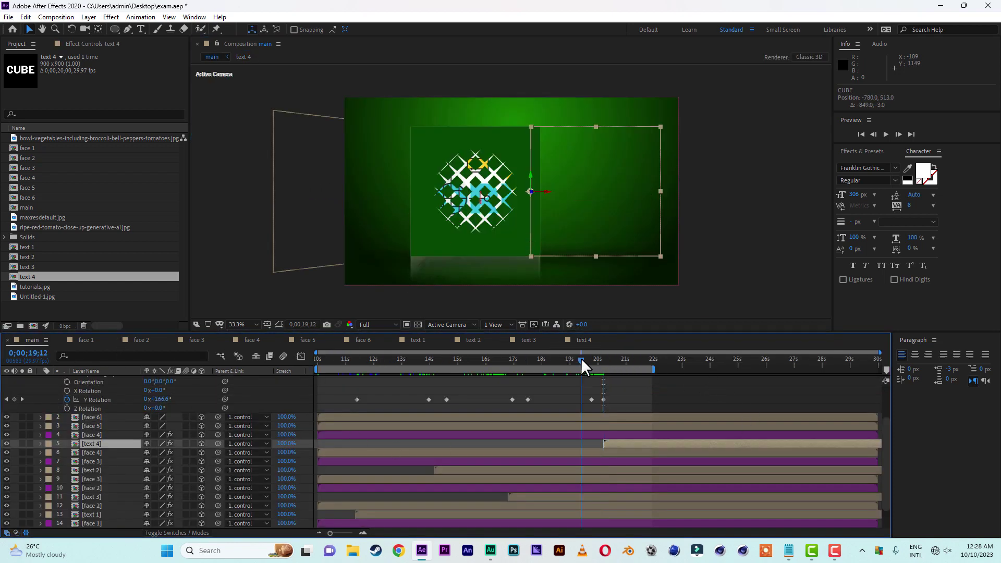
left_click_drag(615, 443, 606, 440)
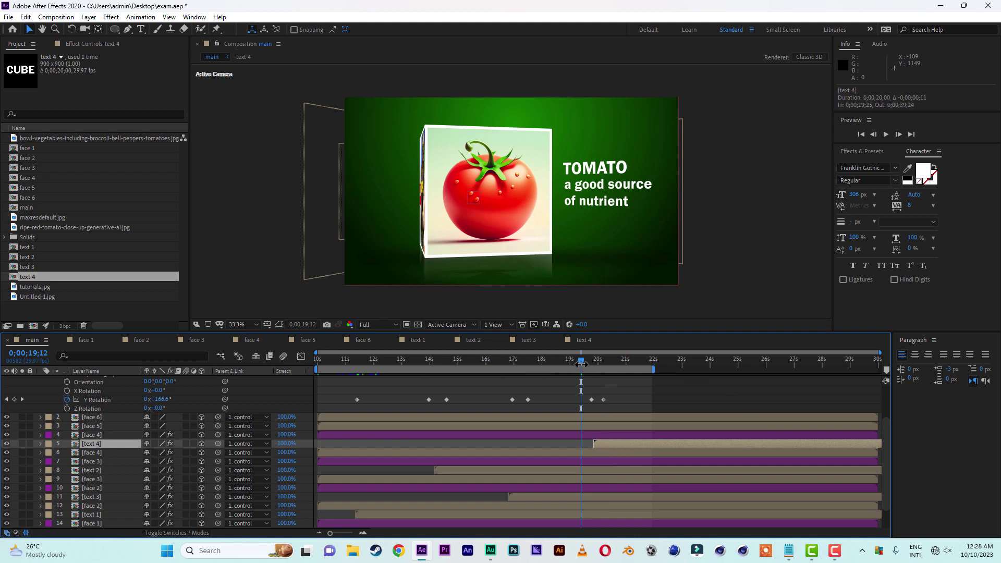
mouse_move(583, 359)
left_mouse_down()
mouse_move(618, 364)
mouse_move(586, 367)
left_mouse_up()
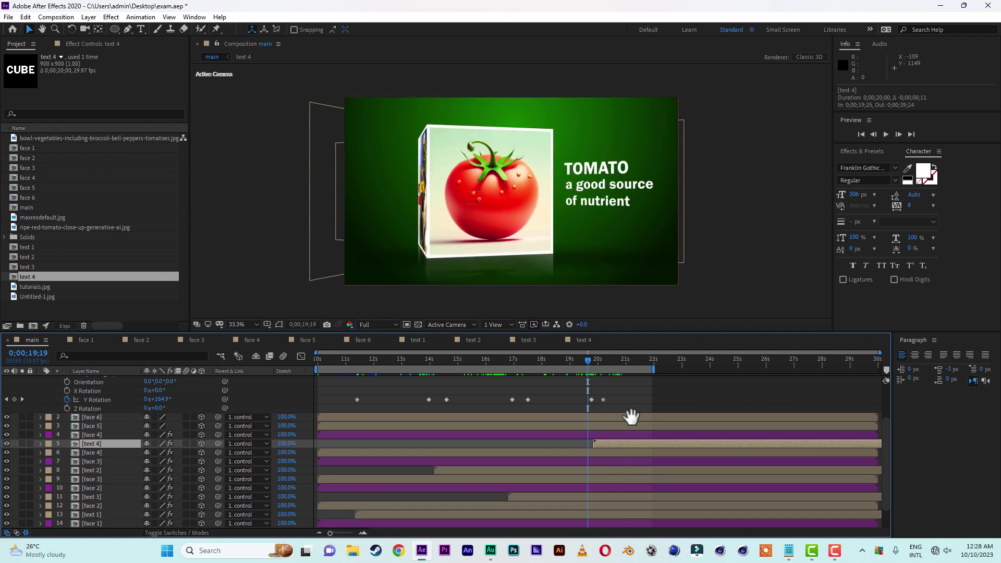
key("space")
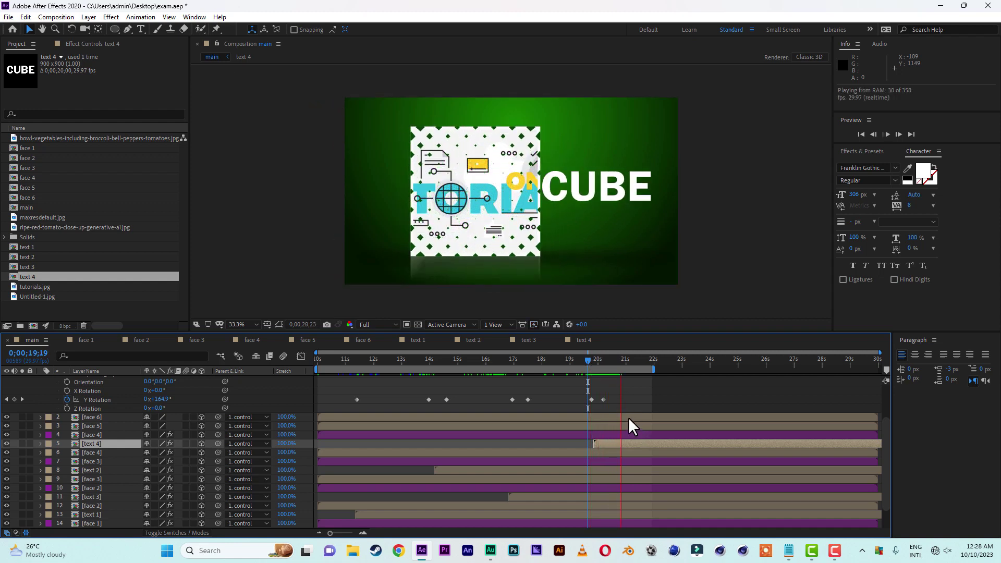
Shift the text 4 layer to start just after the 20-second mark and preview the transition from 0;00;19;24
mouse_move(589, 359)
left_mouse_down()
mouse_move(618, 364)
mouse_move(591, 364)
mouse_move(602, 364)
left_mouse_up()
left_click_drag(602, 443, 609, 443)
left_click(591, 362)
key("space")
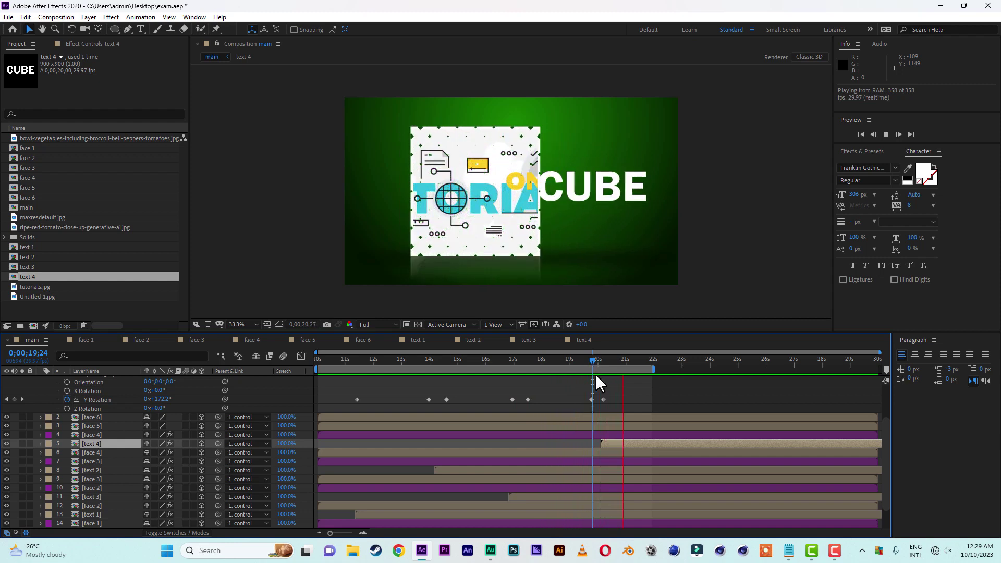
left_click(592, 360)
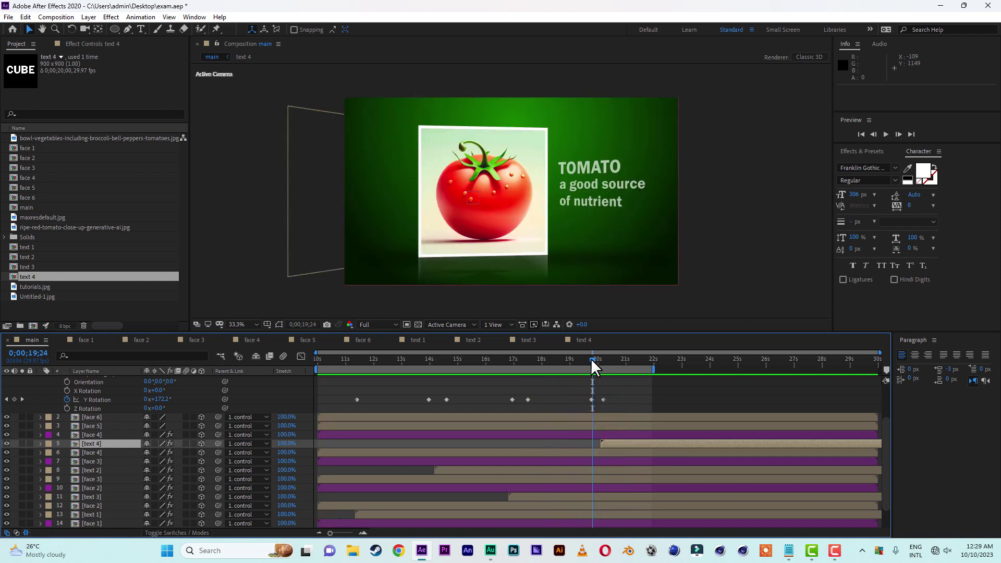
Create a white (FFFFFF) 1920 x 1080 px solid in the main composition and place it above all other layers
right_click(36, 390)
mouse_move(77, 399)
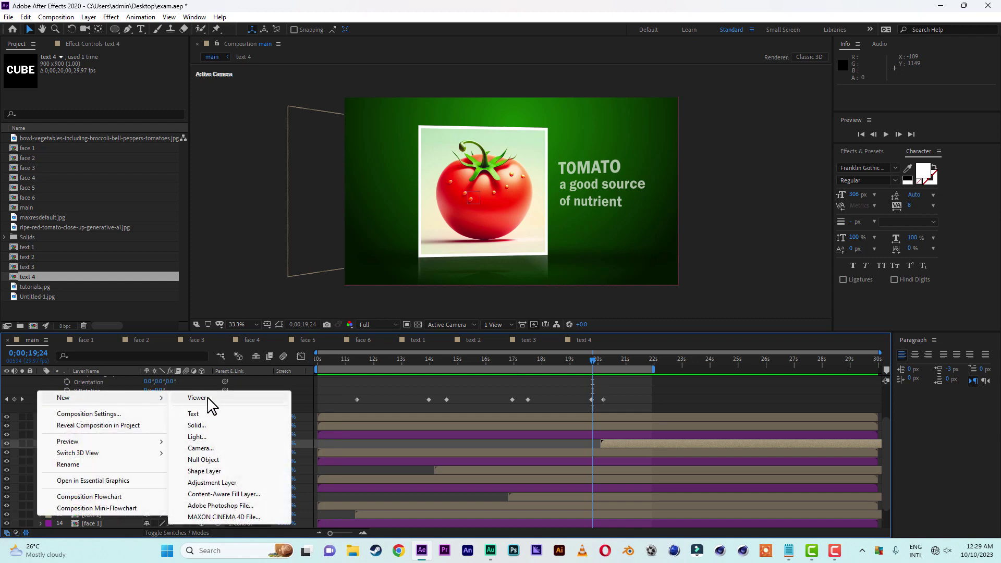
left_click(215, 426)
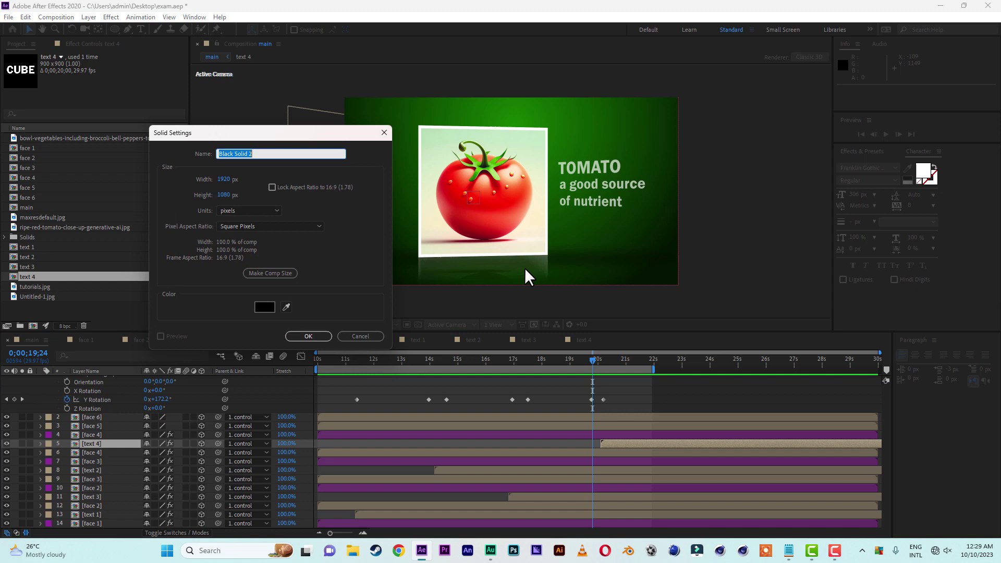
left_click(263, 307)
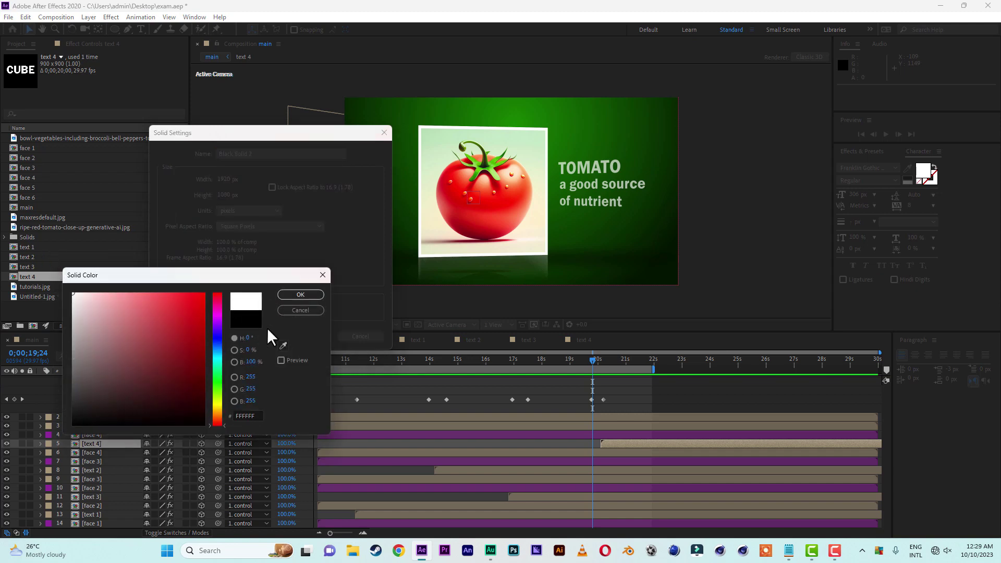
left_click(292, 295)
left_click(308, 335)
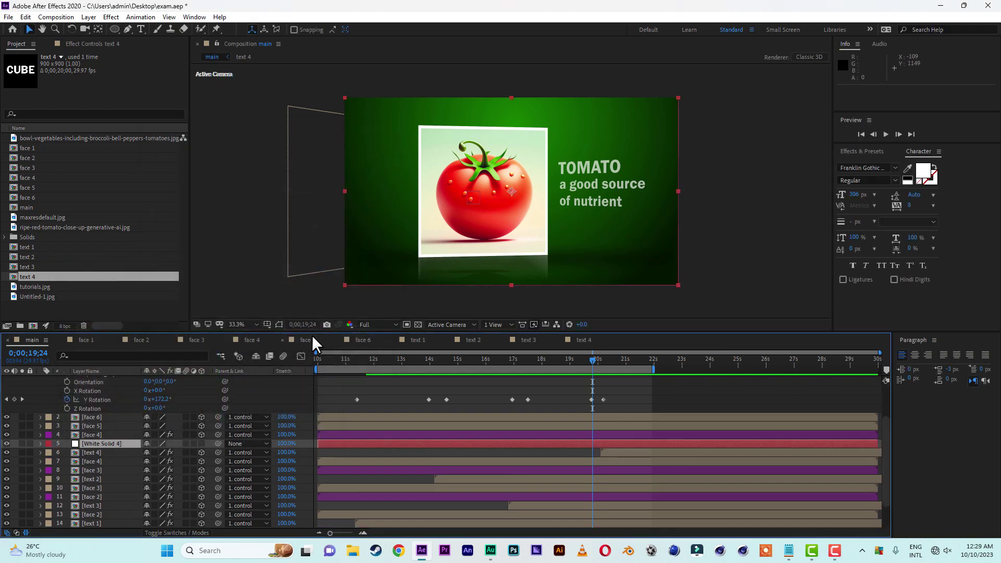
scroll(155, 445, "up", 3)
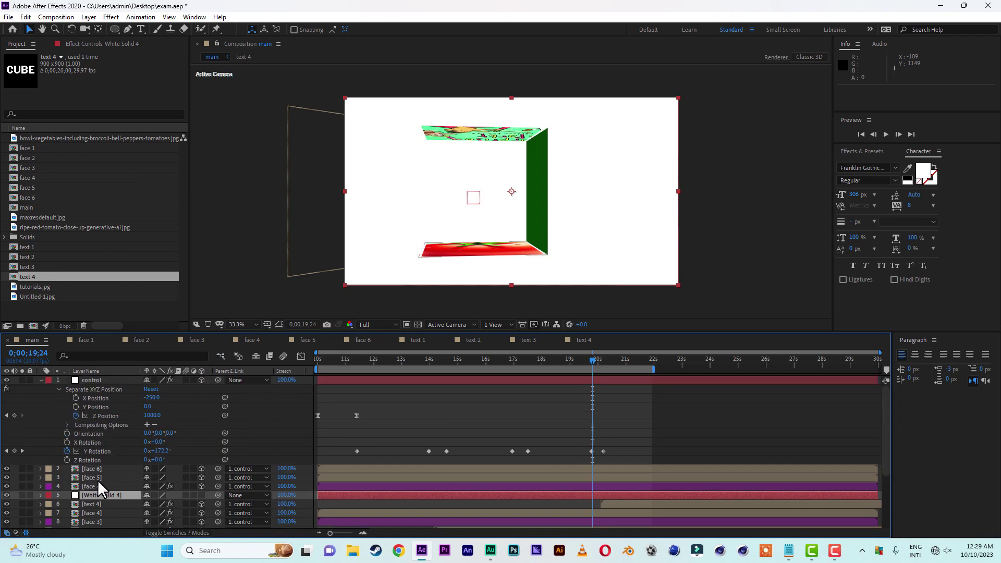
left_click_drag(95, 495, 97, 378)
Draw an elliptical mask about 1940 by 840 px on the white solid, extending past the frame's left edge
left_click(115, 28)
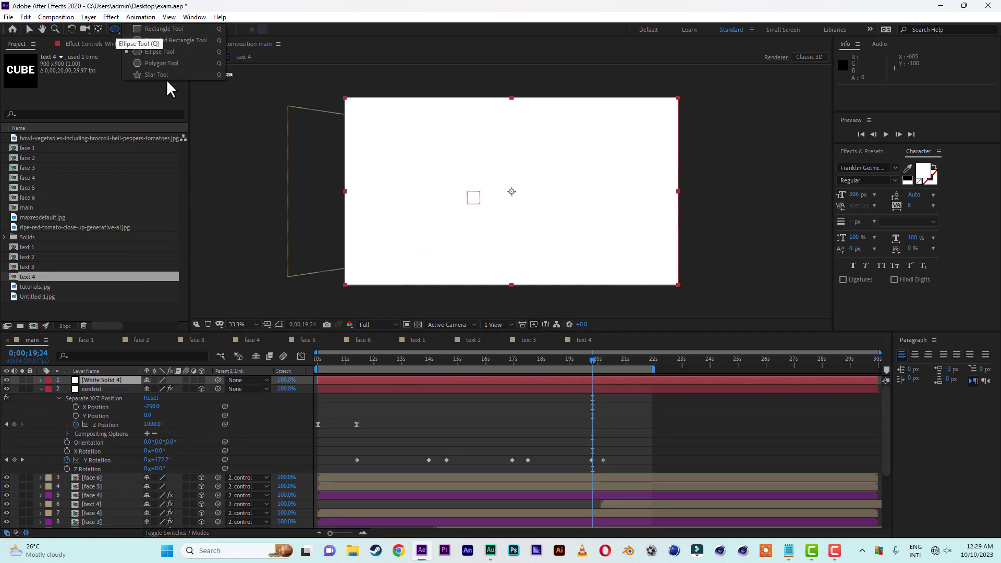
left_click_drag(287, 92, 624, 239)
left_click(29, 29)
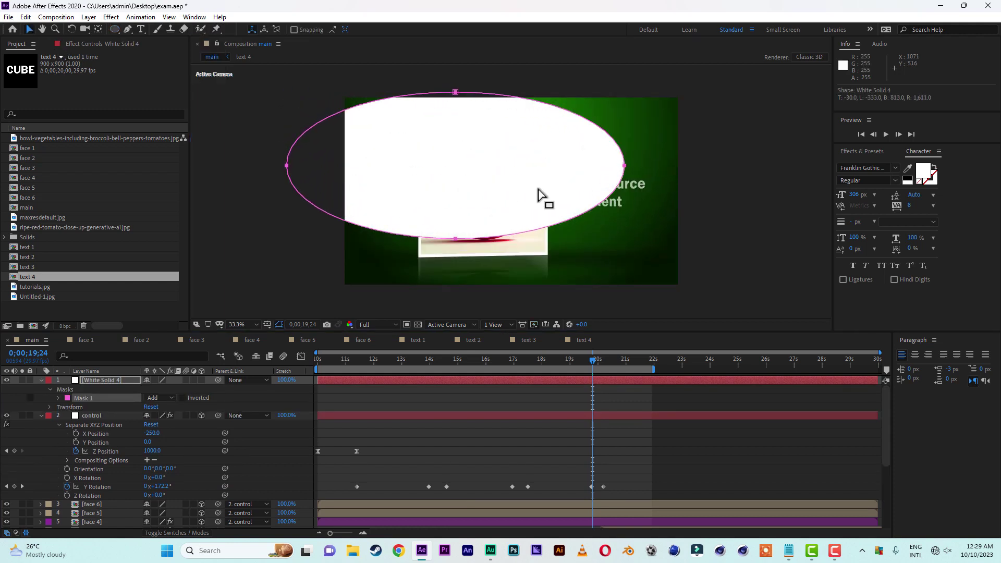
Free-transform the ellipse mask: rotate it about -17°, stretch its height to about 120%, and shift it toward the frame's upper-left corner
left_click(572, 190)
double_click(626, 167)
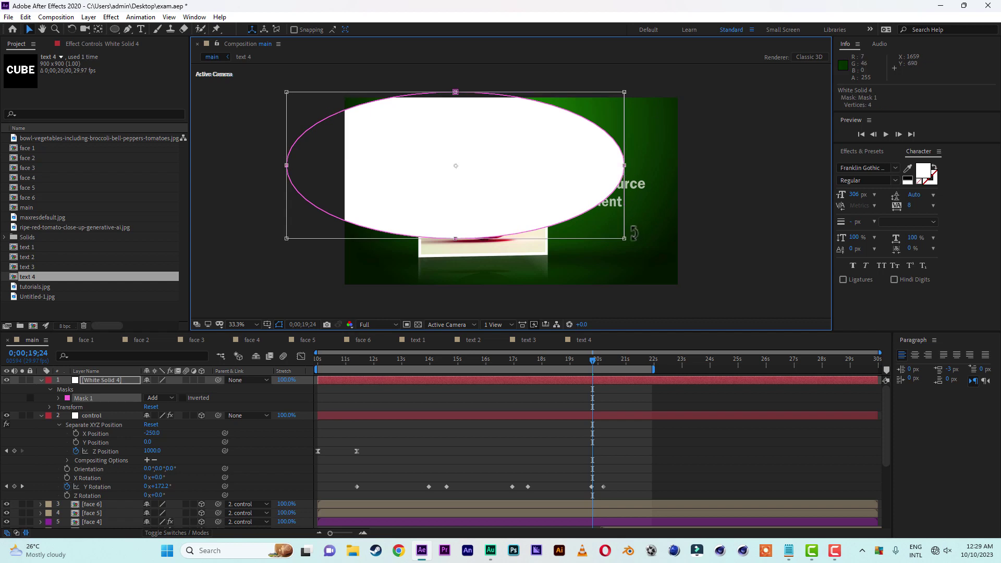
left_click_drag(633, 243, 647, 192)
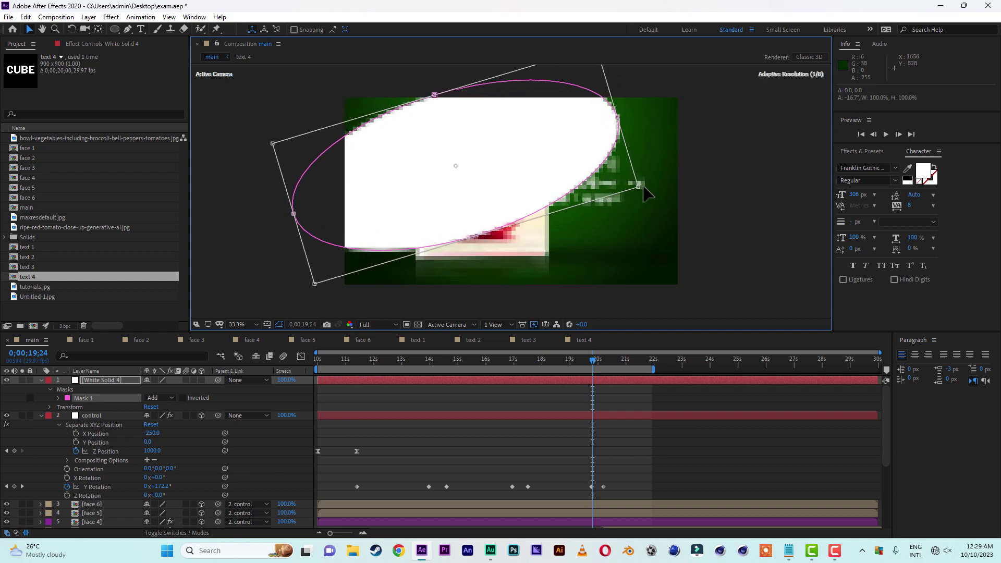
left_click_drag(472, 235, 483, 258)
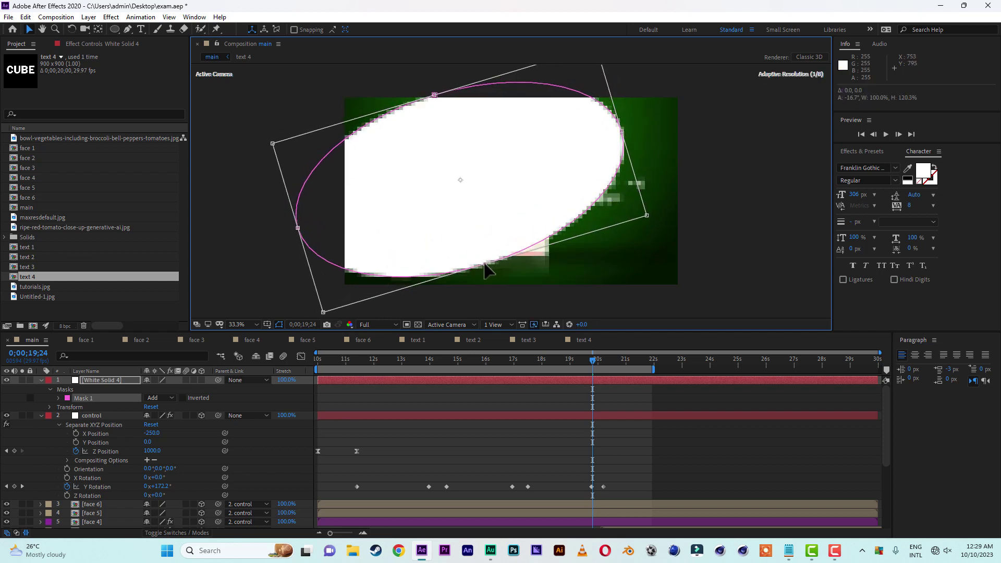
left_click_drag(463, 212, 429, 157)
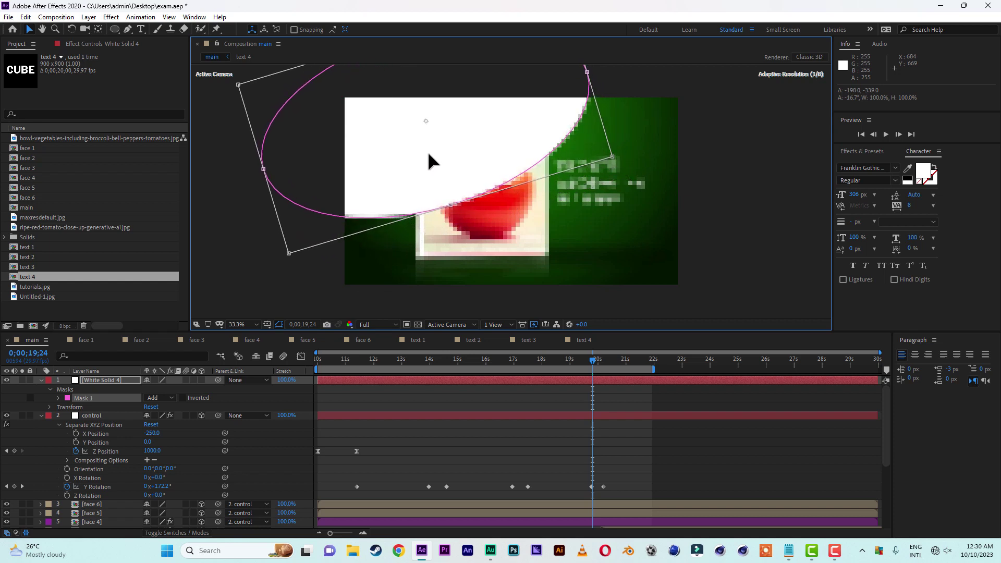
key("Return")
left_click(793, 230)
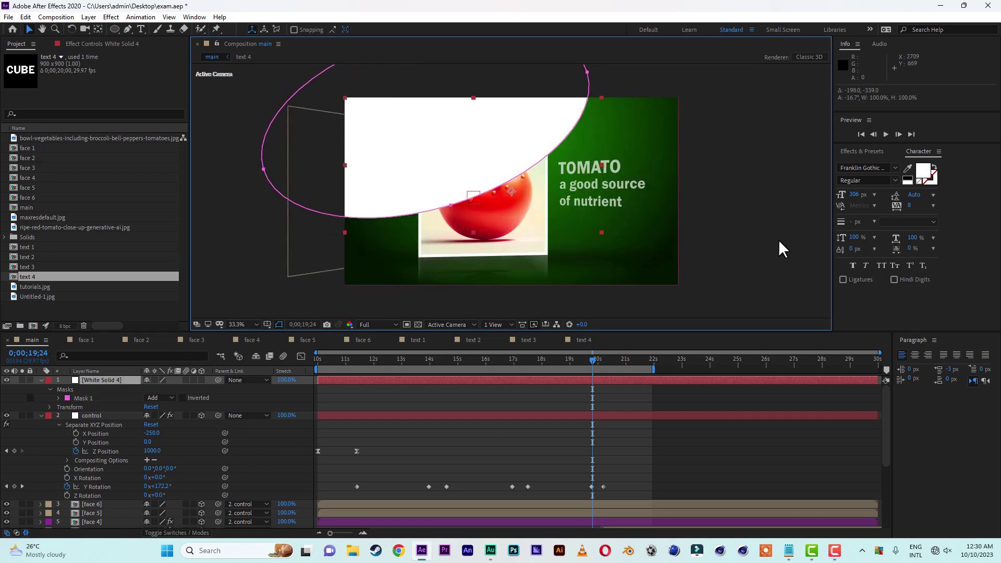
Set the white solid's opacity to 15% and preview the main composition from 0;00;10;00
key("t")
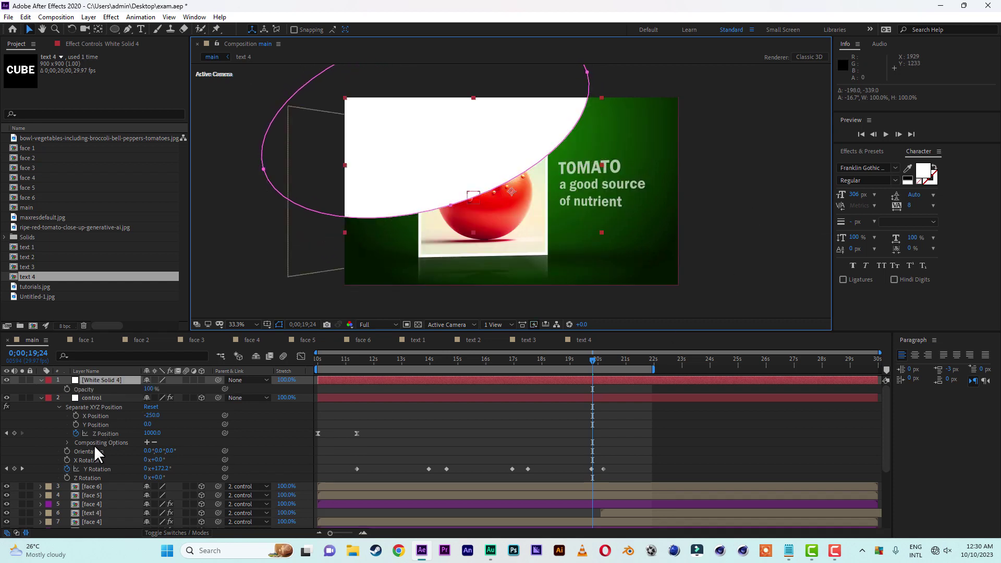
left_click(149, 389)
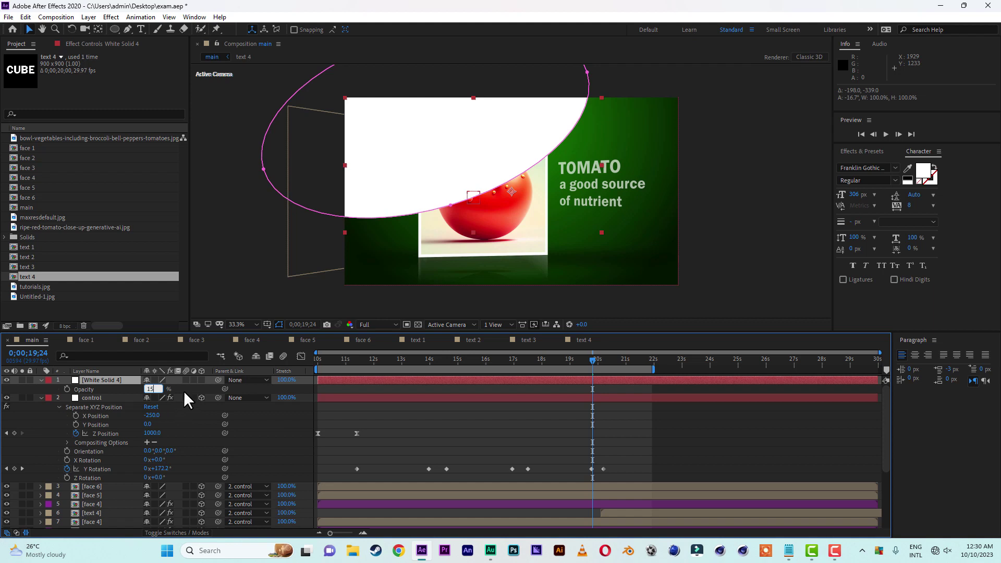
key("Return")
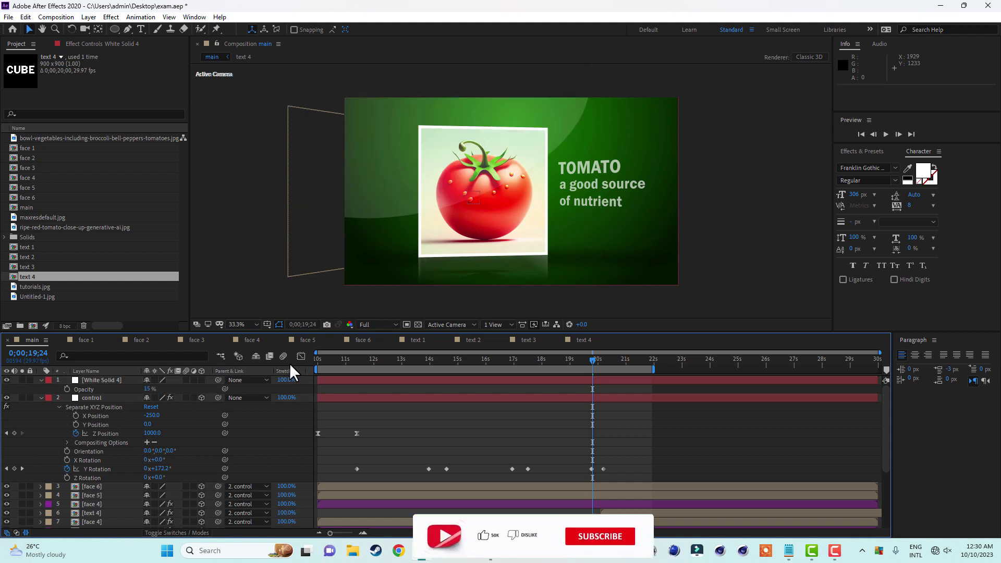
left_click_drag(336, 359, 268, 362)
key("space")
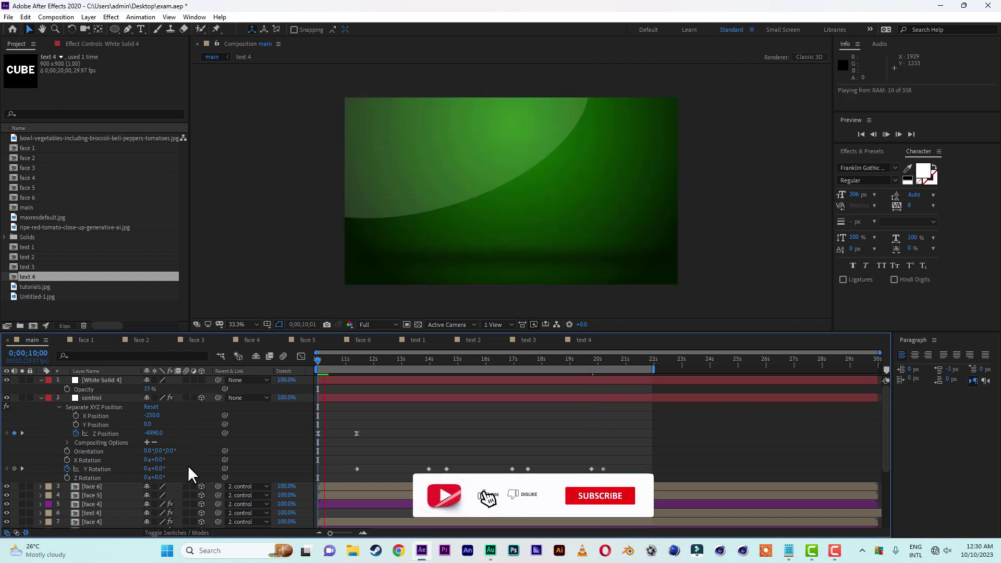